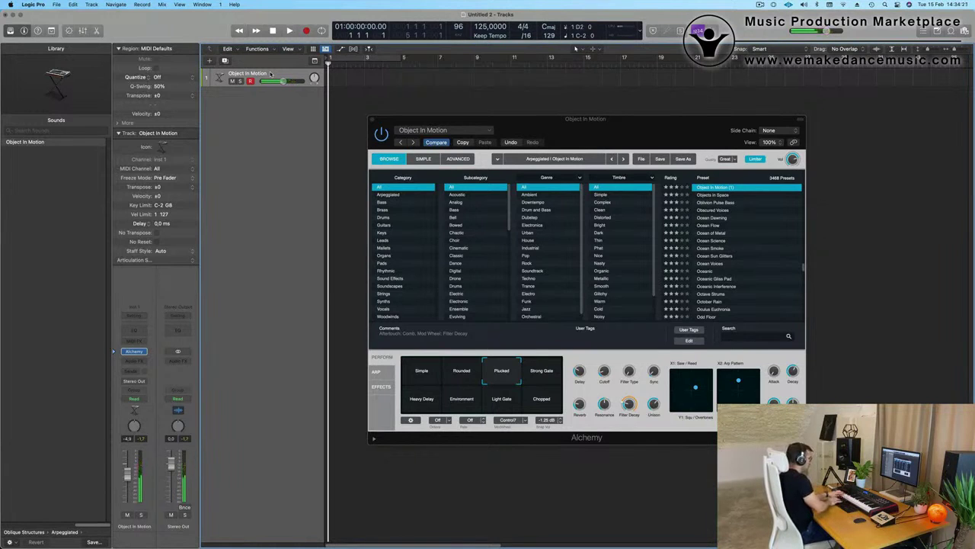
Record a MIDI take of a bass line on the Object In Motion track, discarding the false starts.
{"action": "key", "text": "r"}
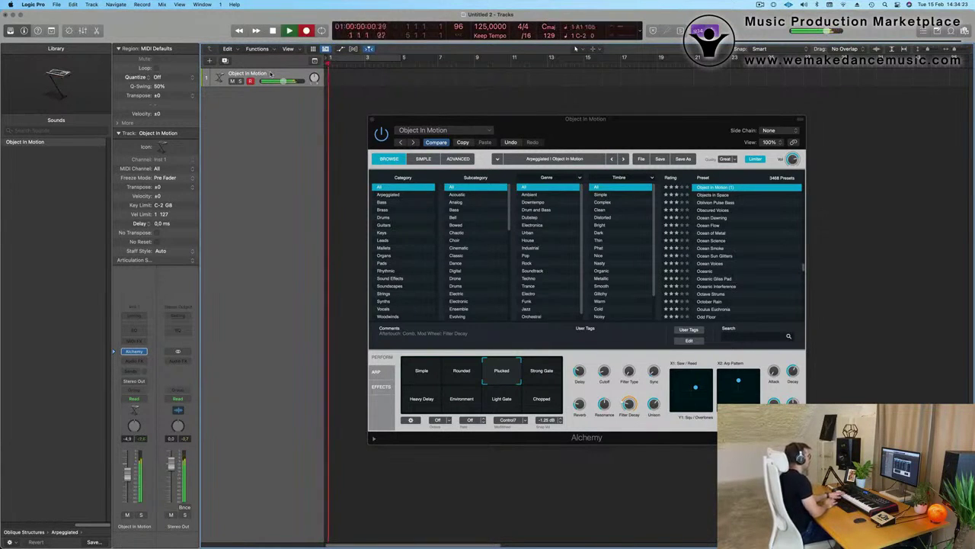
{"action": "key", "text": "space"}
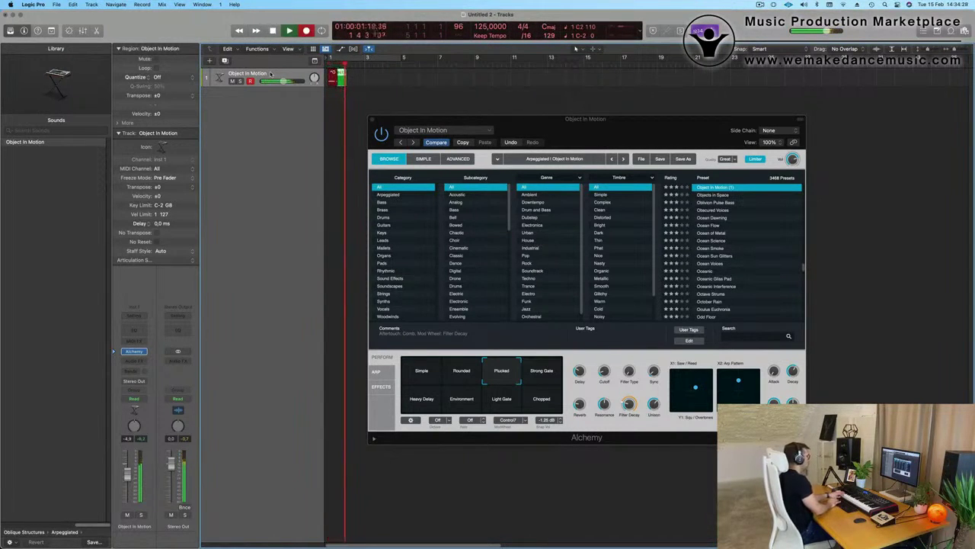
{"action": "key", "text": "space"}
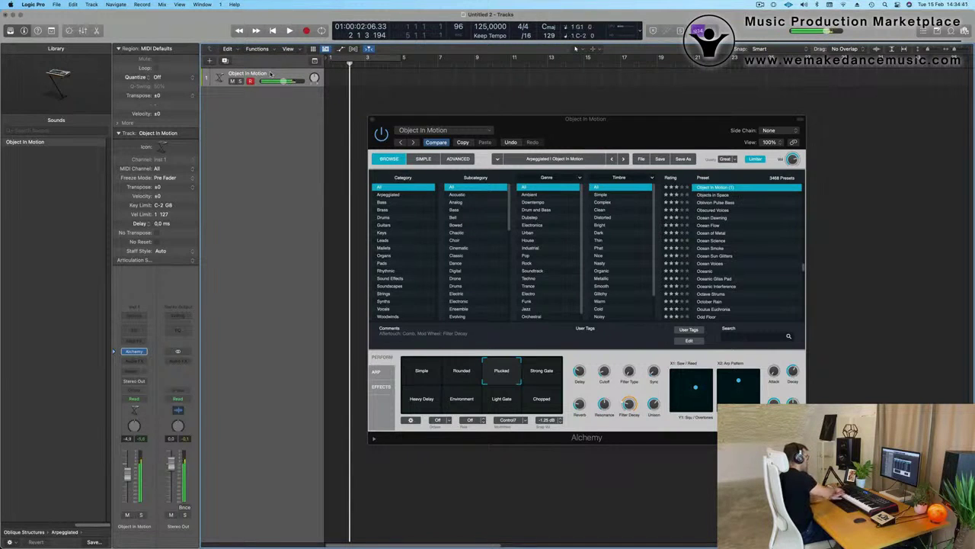
{"action": "key", "text": "space"}
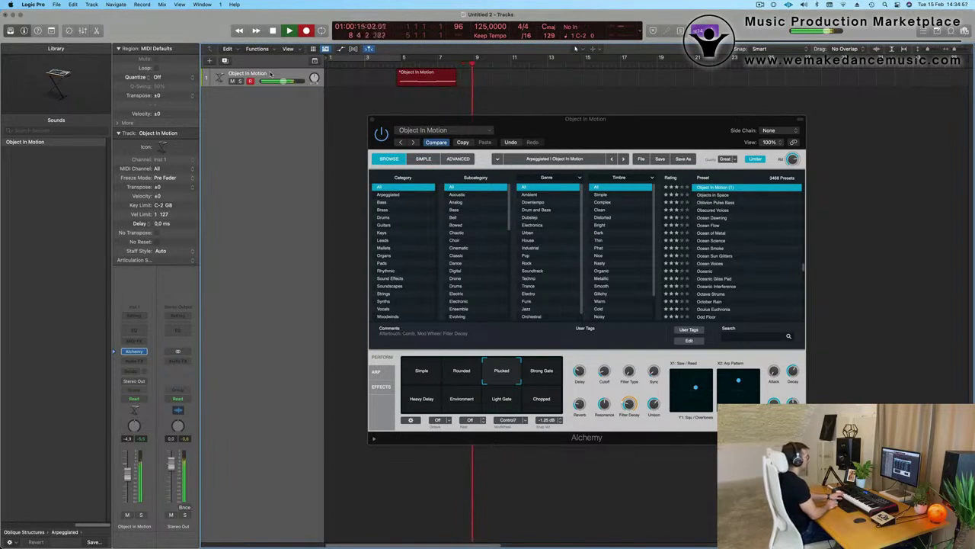
{"action": "key", "text": "shift+r"}
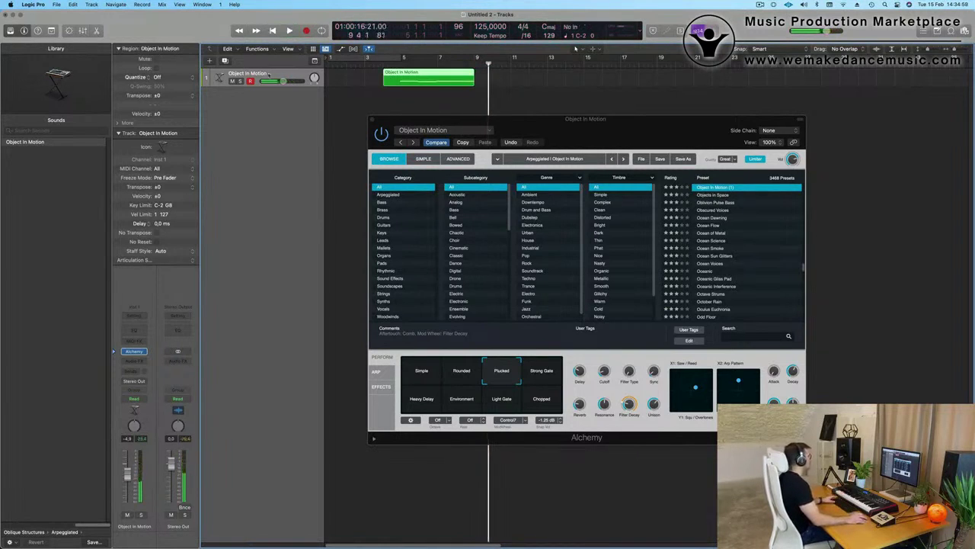
Split the recorded region at bar 5, remove the front piece and move the remainder to bar 1.
{"action": "left_click", "coordinate": [395, 81]}
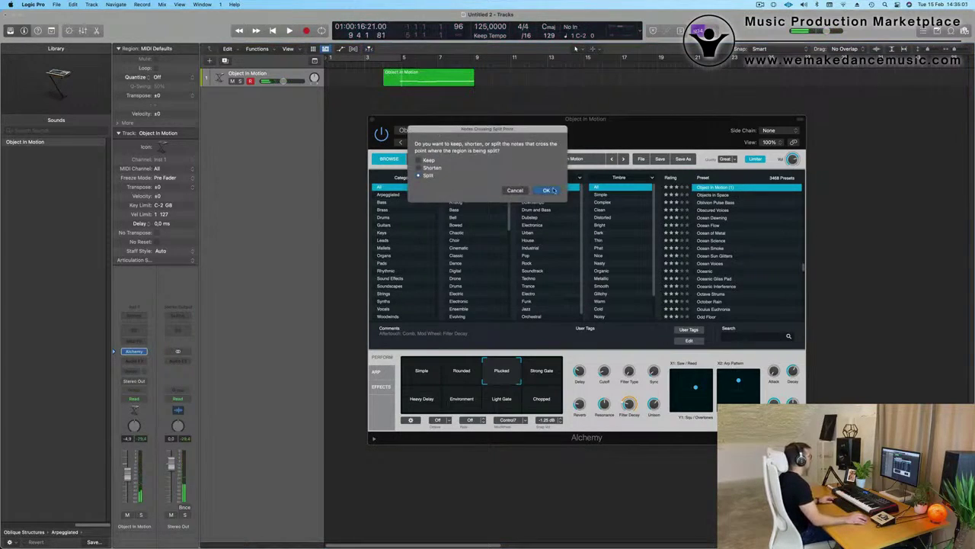
{"action": "left_click", "coordinate": [547, 190]}
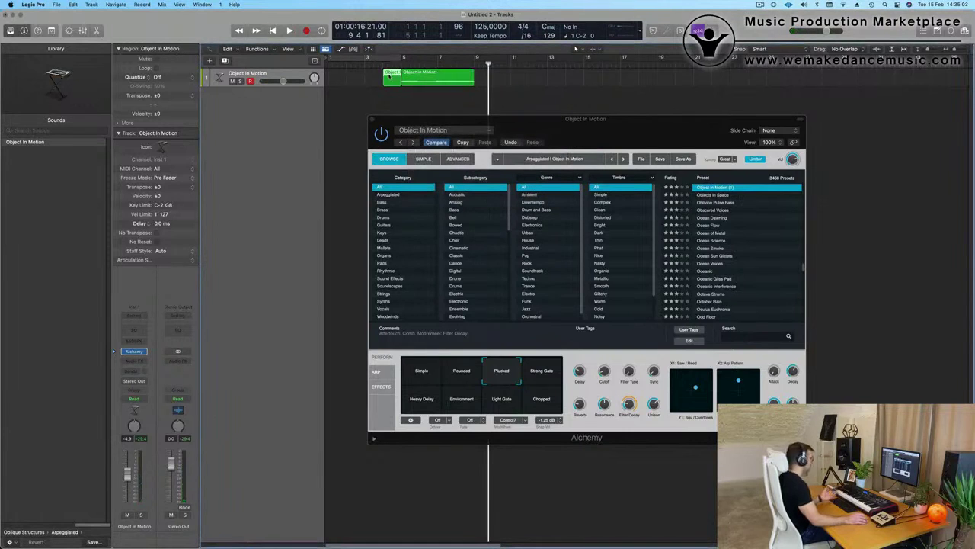
{"action": "left_click_drag", "start_coordinate": [436, 74], "coordinate": [363, 74]}
Set the cycle range to the region from bar 1 to bar 5 and play it back briefly.
{"action": "key", "text": "super+u"}
{"action": "key", "text": "space"}
{"action": "key", "text": "space"}
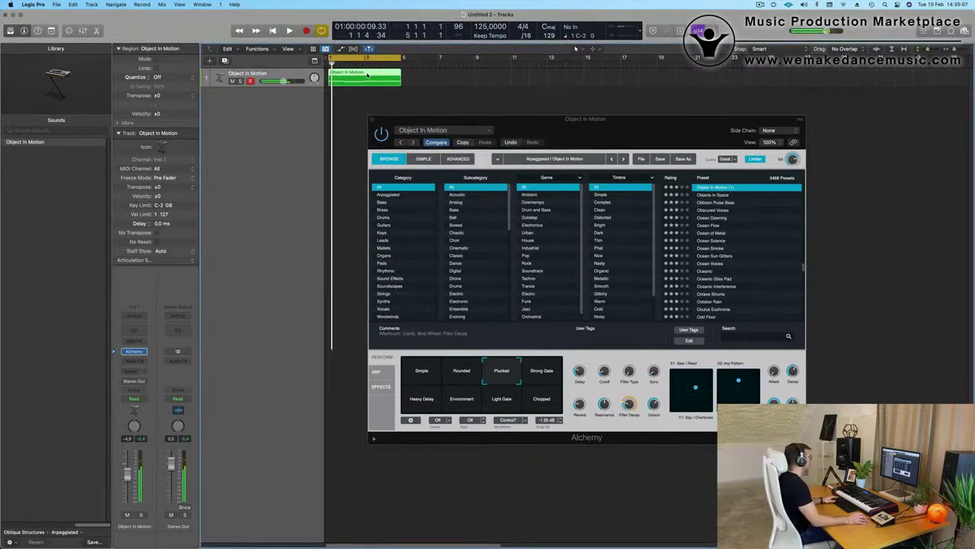
Open the region for note editing and shift its last three notes so the second note starts on bar 2.
{"action": "double_click", "coordinate": [367, 74]}
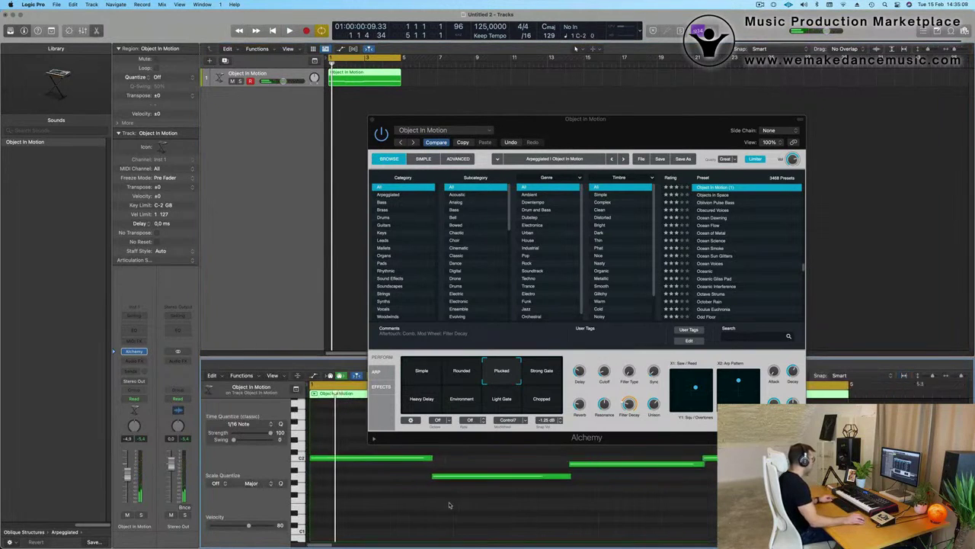
{"action": "left_click_drag", "start_coordinate": [632, 473], "coordinate": [708, 499]}
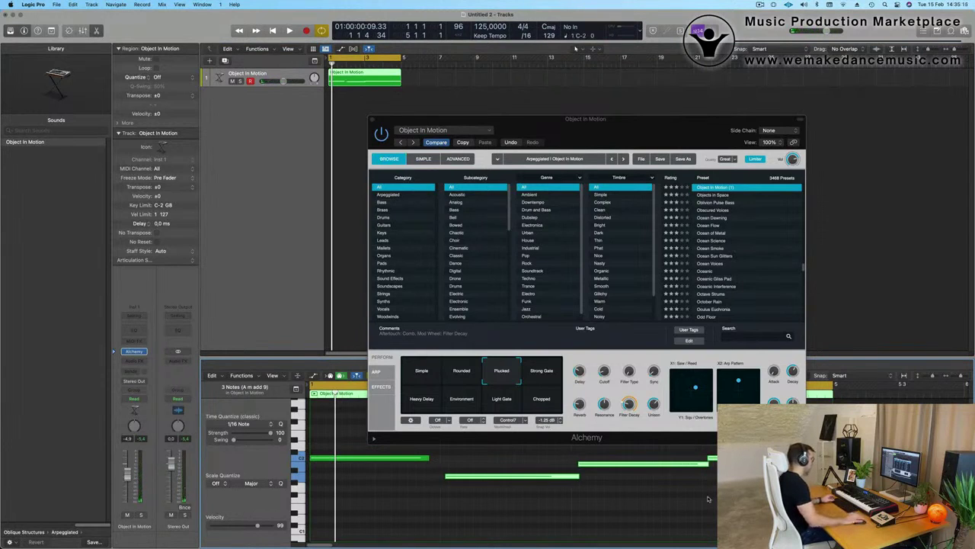
{"action": "left_click", "coordinate": [602, 487]}
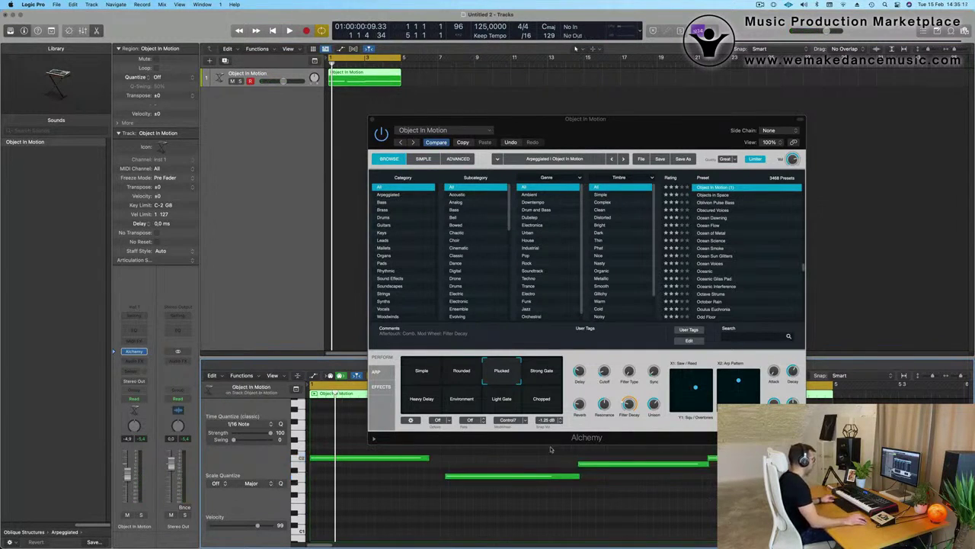
{"action": "key", "text": "super+a"}
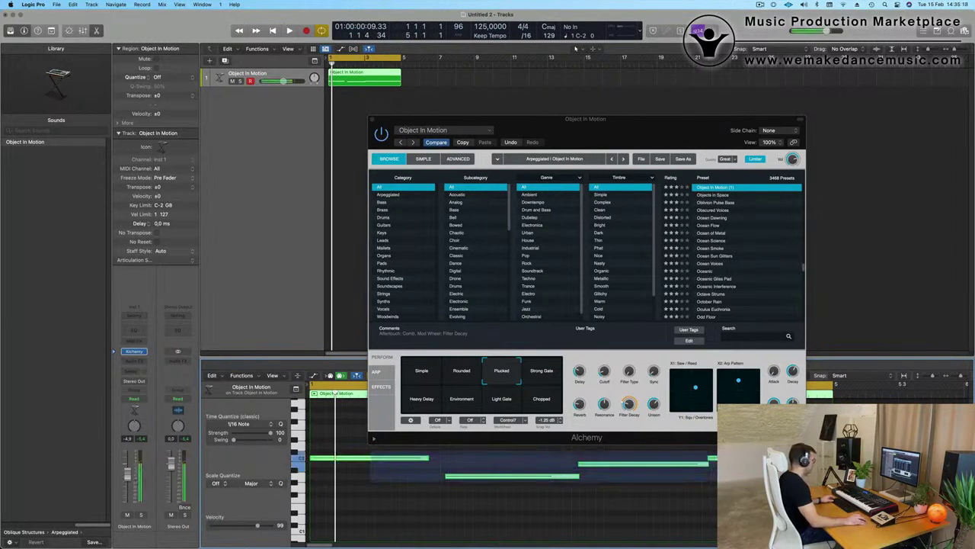
{"action": "left_click", "coordinate": [617, 495]}
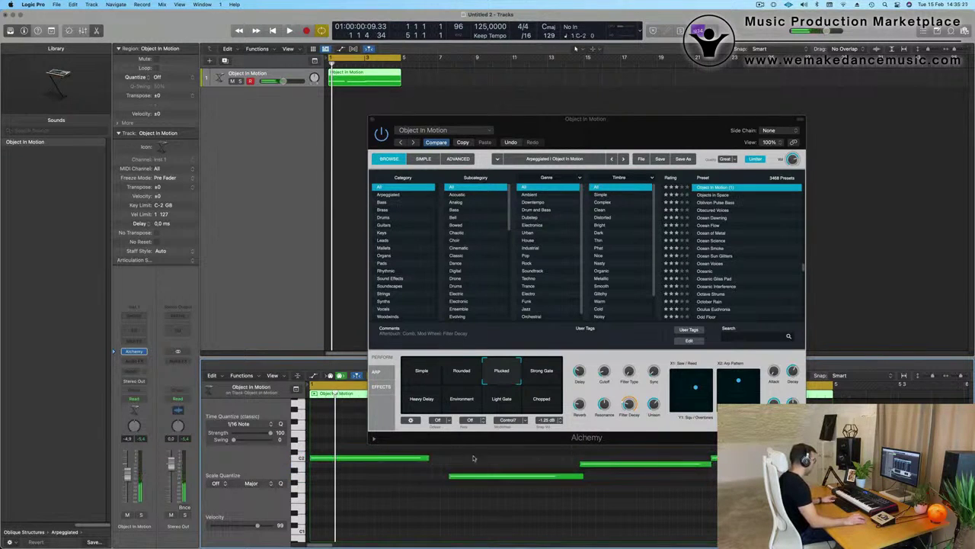
{"action": "left_click_drag", "start_coordinate": [467, 458], "coordinate": [724, 481]}
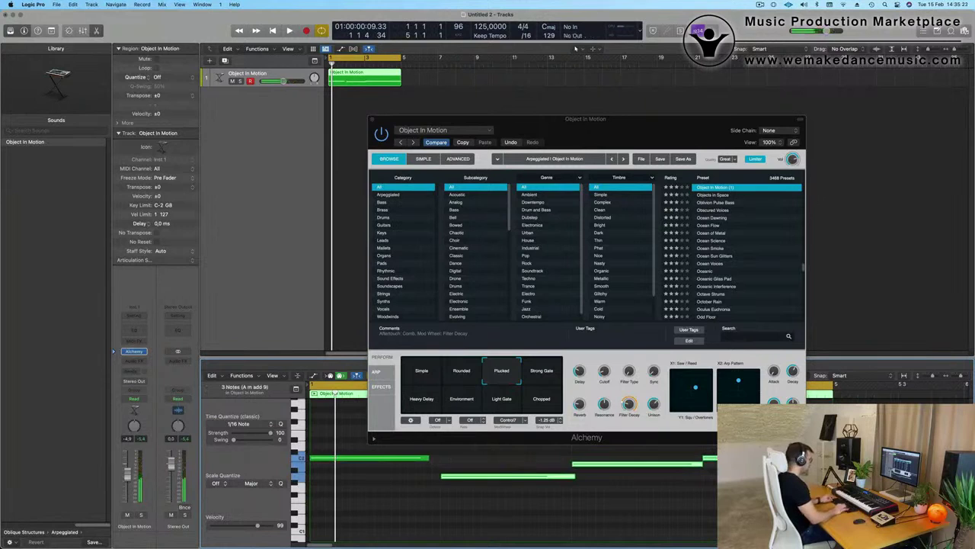
{"action": "left_click", "coordinate": [647, 488]}
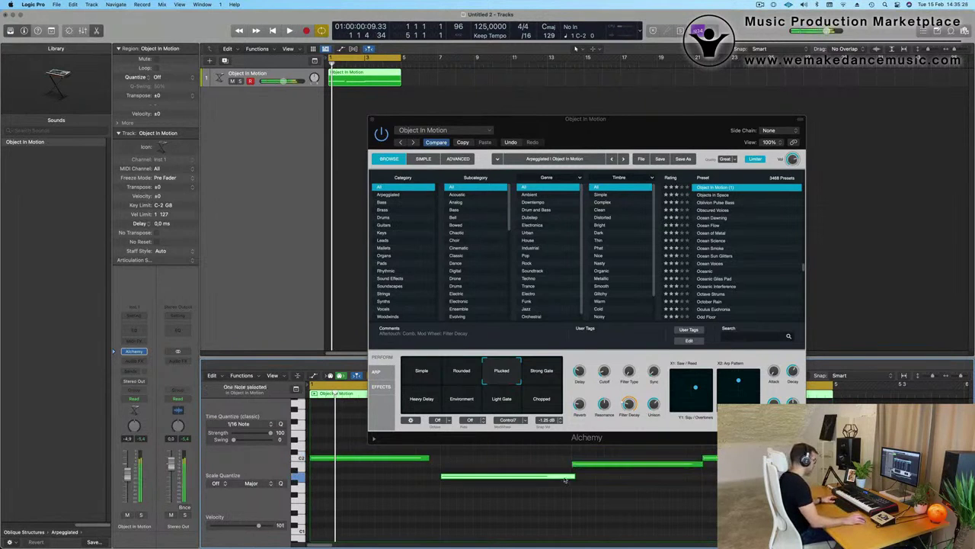
Trim the ends of the second and third notes and extend the first note up to bar 2.
{"action": "left_click_drag", "start_coordinate": [576, 477], "coordinate": [570, 477]}
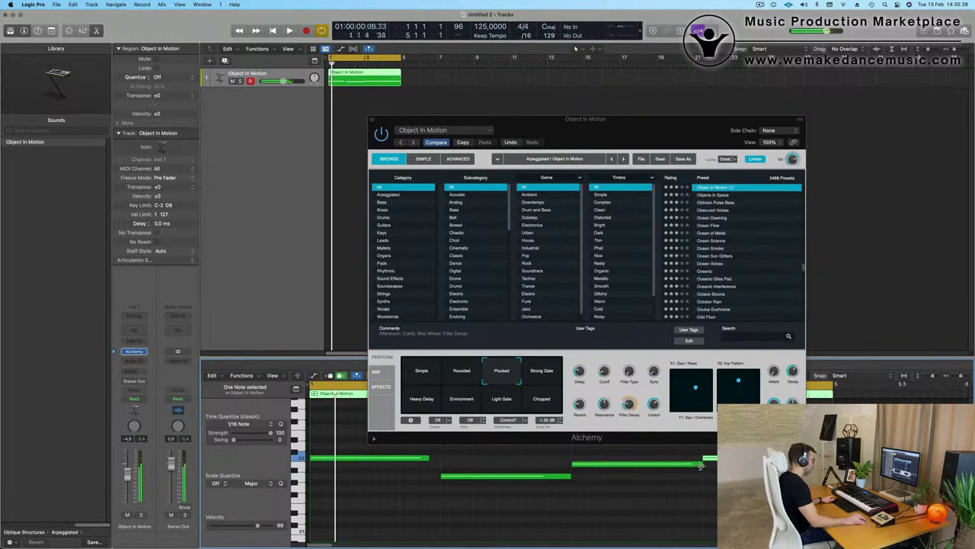
{"action": "key", "text": "space"}
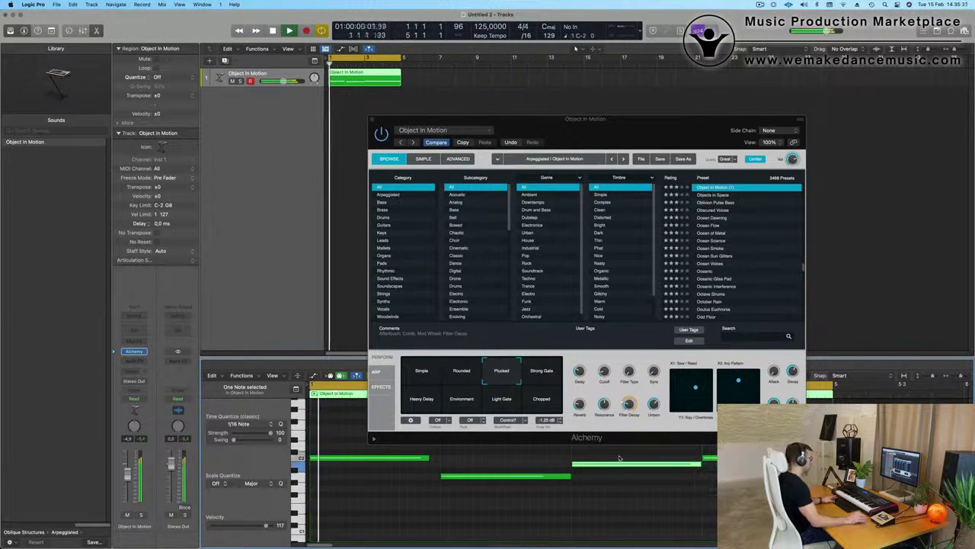
{"action": "left_click_drag", "start_coordinate": [427, 458], "coordinate": [439, 458]}
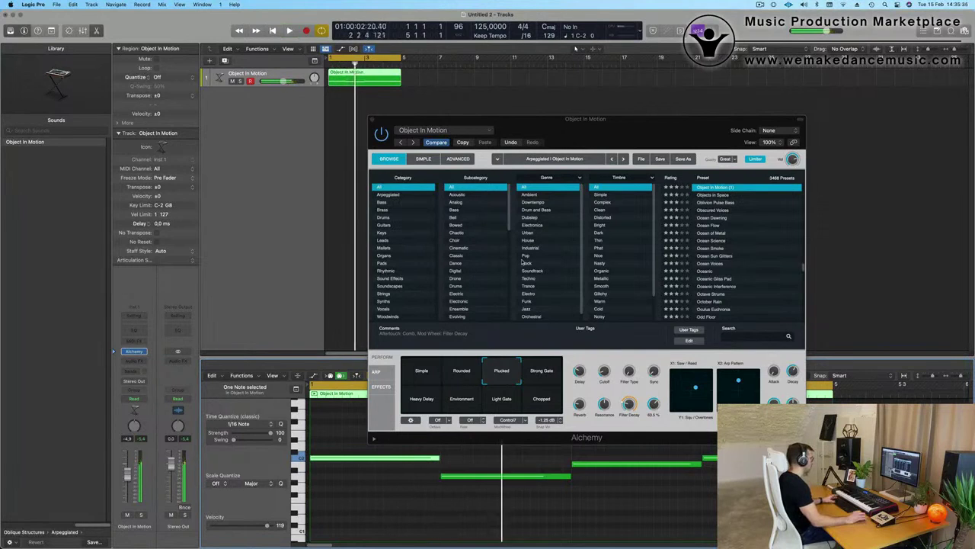
Move the Alchemy window clear of the notes and play the loop from the start.
{"action": "left_click_drag", "start_coordinate": [560, 142], "coordinate": [660, 92]}
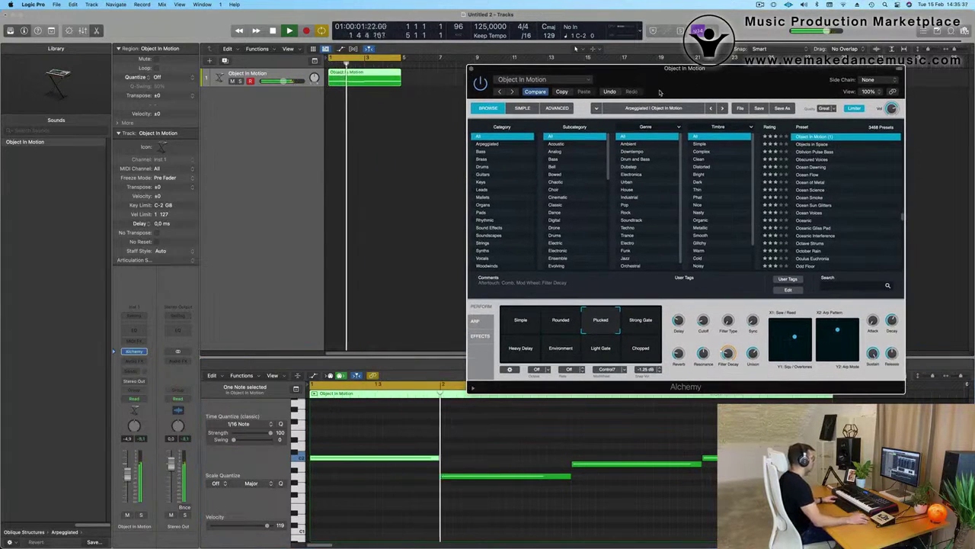
{"action": "key", "text": "Return"}
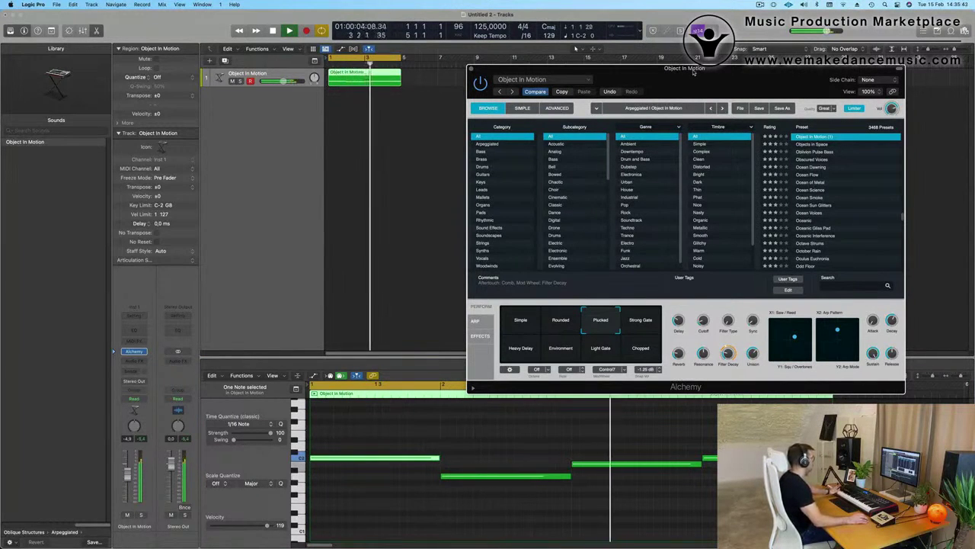
{"action": "left_click_drag", "start_coordinate": [693, 71], "coordinate": [685, 71]}
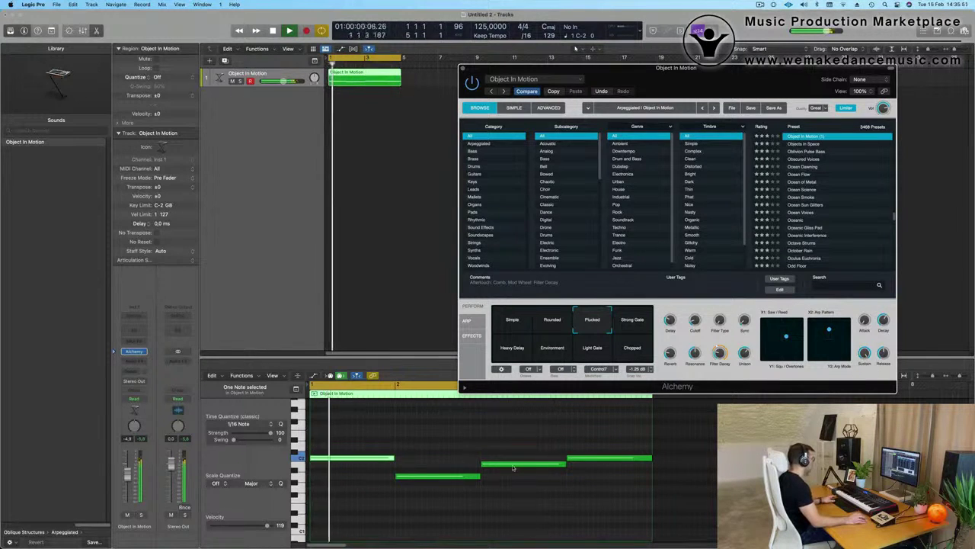
Try the third note at G1 and back at B1, and raise the fourth note to D2.
{"action": "left_click_drag", "start_coordinate": [513, 468], "coordinate": [523, 490]}
{"action": "scroll", "coordinate": [515, 478], "scroll_direction": "down", "scroll_amount": 2}
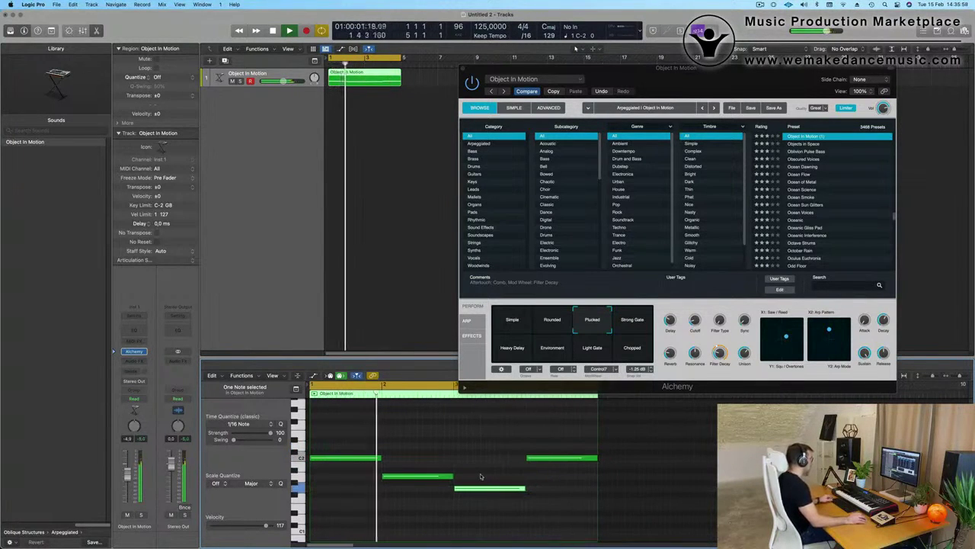
{"action": "scroll", "coordinate": [430, 457], "scroll_direction": "down", "scroll_amount": 1}
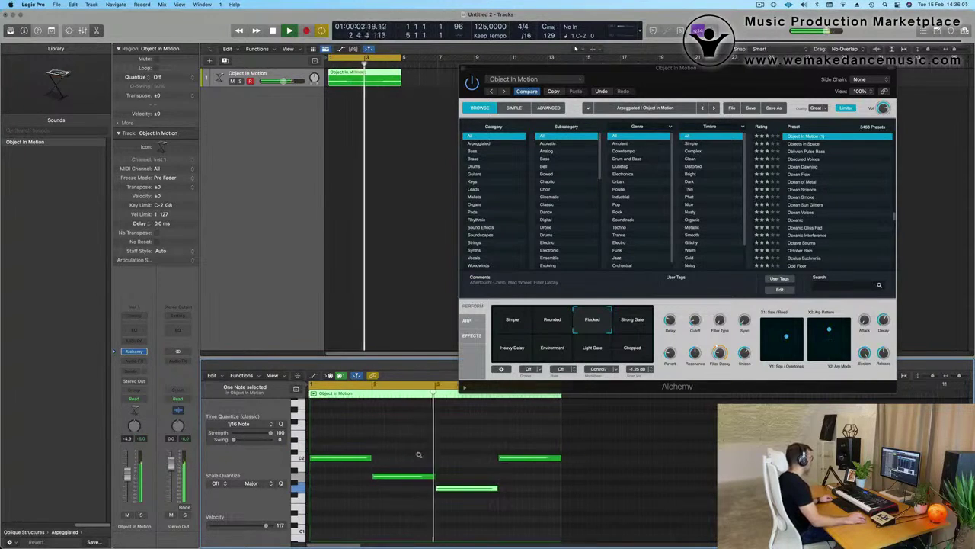
{"action": "scroll", "coordinate": [418, 456], "scroll_direction": "up", "scroll_amount": 1}
{"action": "scroll", "coordinate": [472, 490], "scroll_direction": "up", "scroll_amount": 1}
{"action": "left_click_drag", "start_coordinate": [473, 490], "coordinate": [471, 468]}
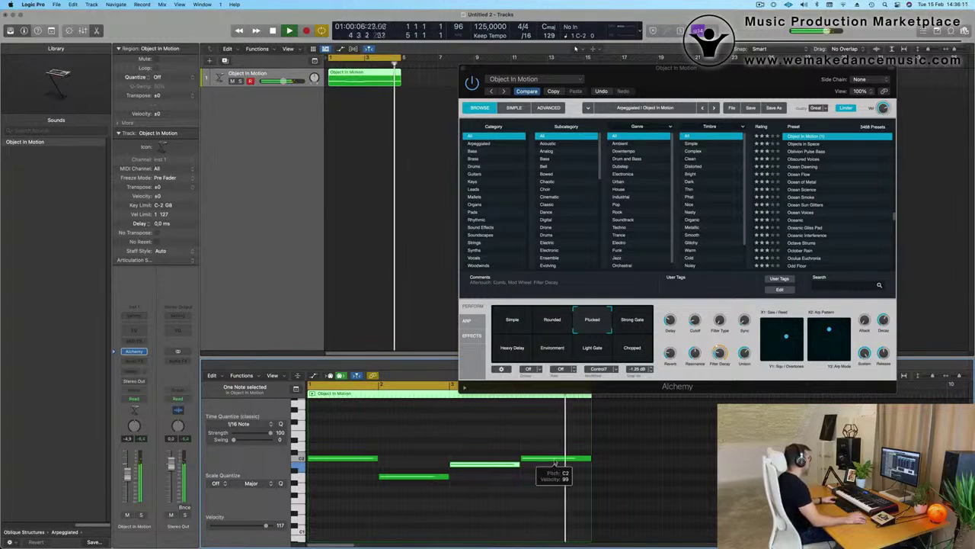
{"action": "left_click_drag", "start_coordinate": [555, 461], "coordinate": [555, 451]}
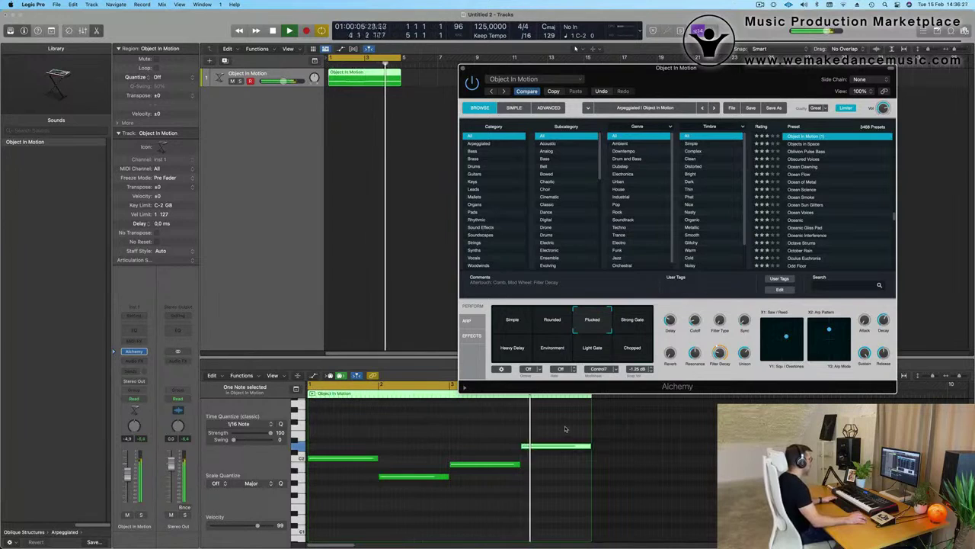
Delete the fourth note, extend the third note to the region's end at bar 5, and play the loop.
{"action": "key", "text": "space"}
{"action": "key", "text": "Delete"}
{"action": "left_click_drag", "start_coordinate": [520, 464], "coordinate": [591, 464]}
{"action": "key", "text": "space"}
{"action": "key", "text": "space"}
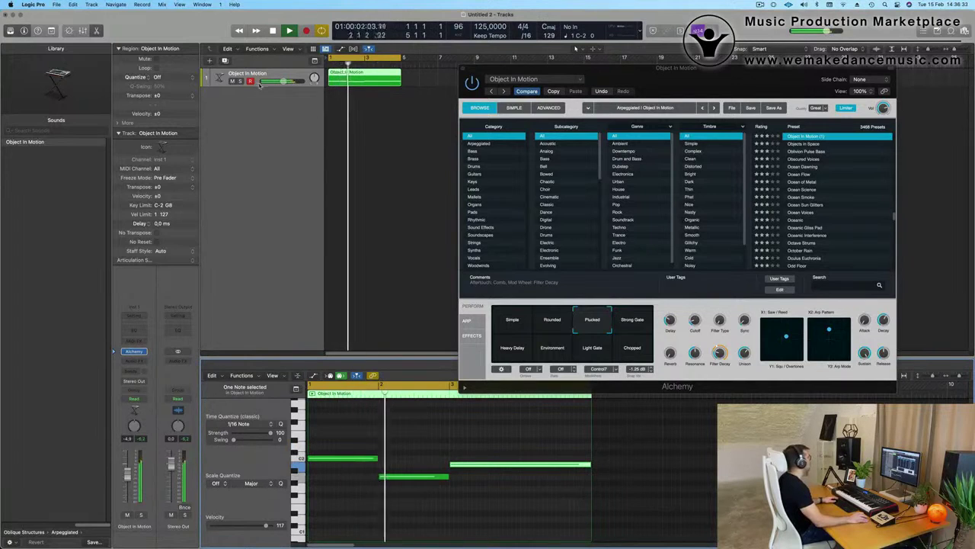
Enlarge the track's height in the arrangement and close the Alchemy plug-in window.
{"action": "key", "text": "ctrl+alt+z"}
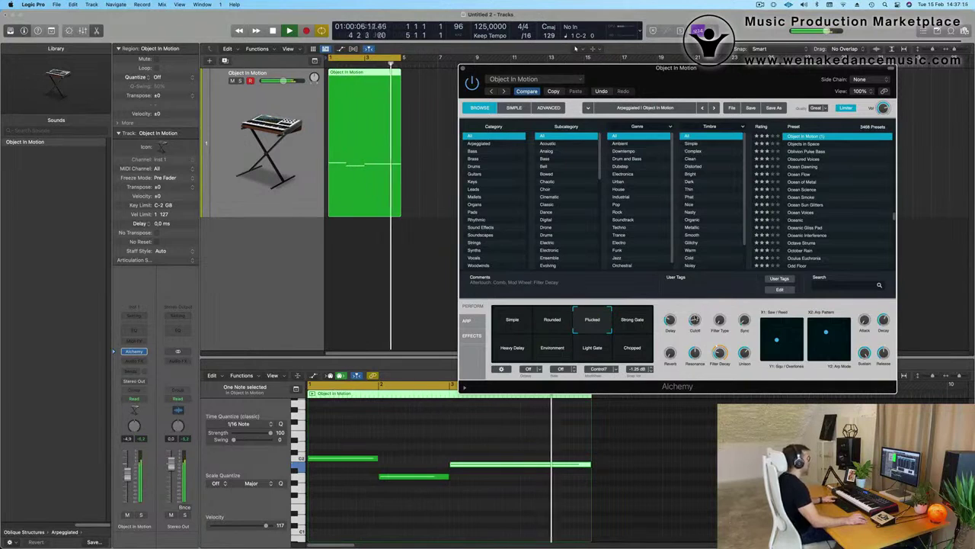
{"action": "left_click_drag", "start_coordinate": [473, 71], "coordinate": [541, 86]}
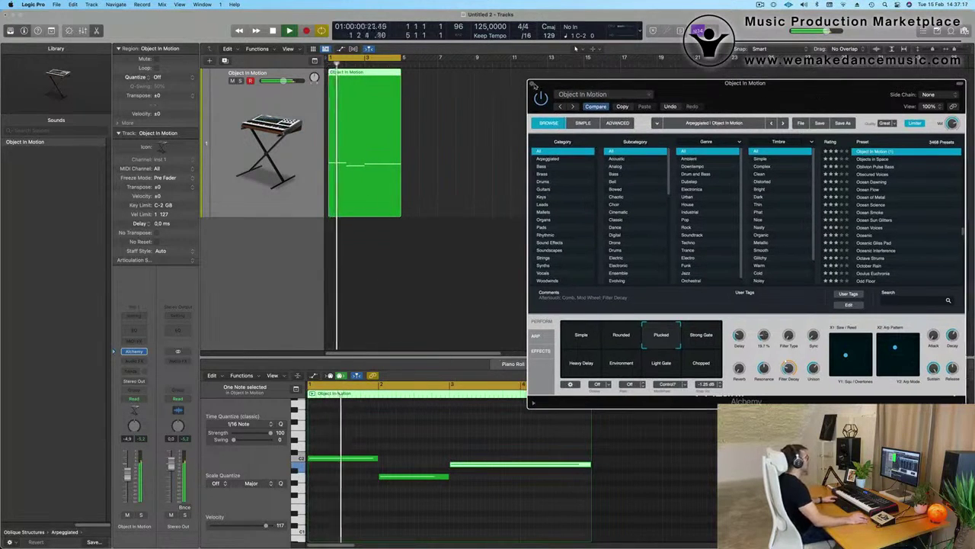
{"action": "left_click", "coordinate": [534, 83]}
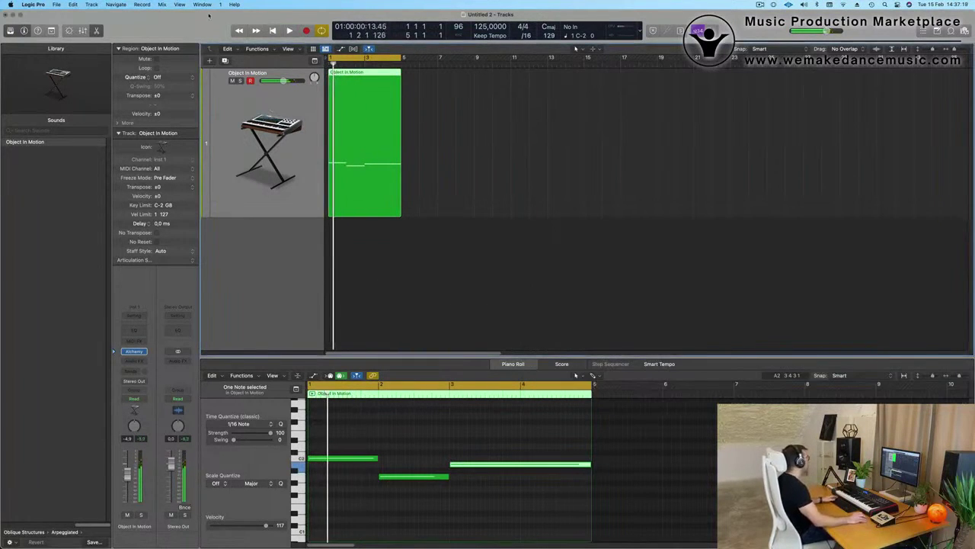
Duplicate the Object In Motion track and replace the copy's instrument with an empty Drum Machine Designer kit.
{"action": "left_click", "coordinate": [225, 61]}
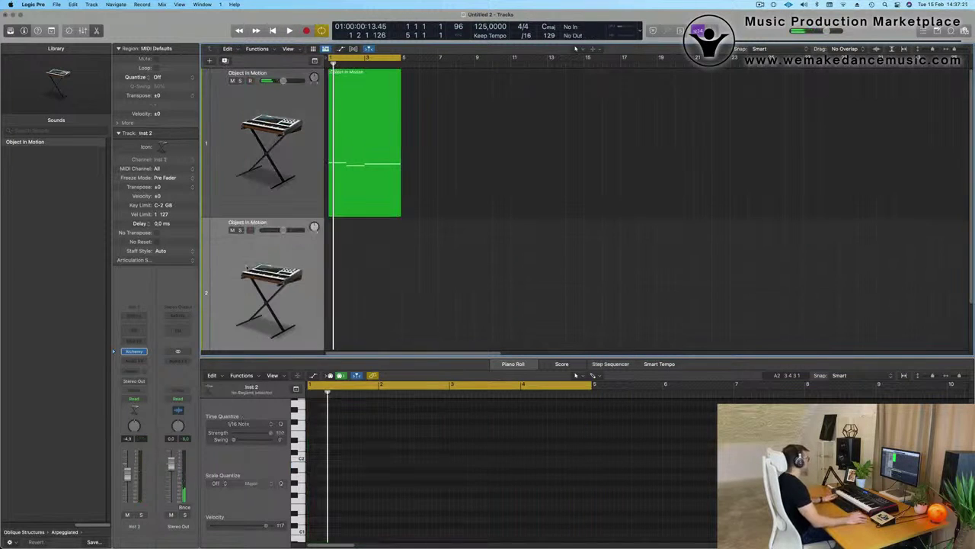
{"action": "scroll", "coordinate": [247, 261], "scroll_direction": "down", "scroll_amount": 2}
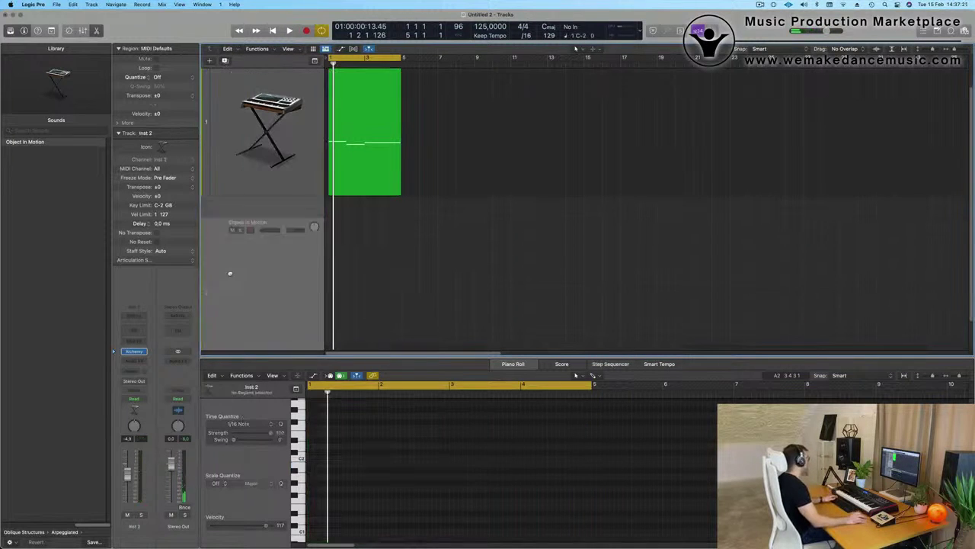
{"action": "left_click", "coordinate": [143, 352]}
{"action": "left_click", "coordinate": [190, 514]}
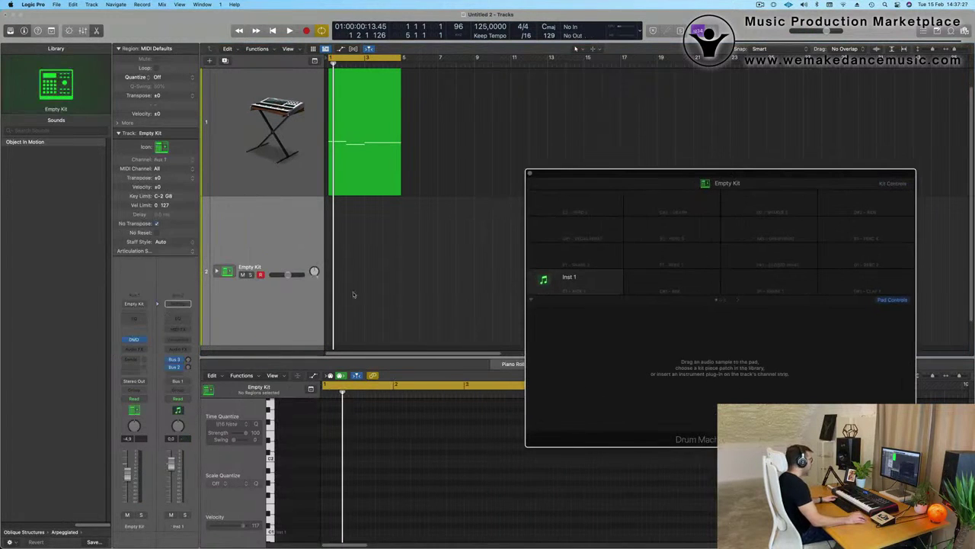
Load the Radiant electronic drum kit into the Empty Kit track, keeping the Drum Machine Designer window clear of the library.
{"action": "key", "text": "space"}
{"action": "left_click_drag", "start_coordinate": [777, 176], "coordinate": [651, 170]}
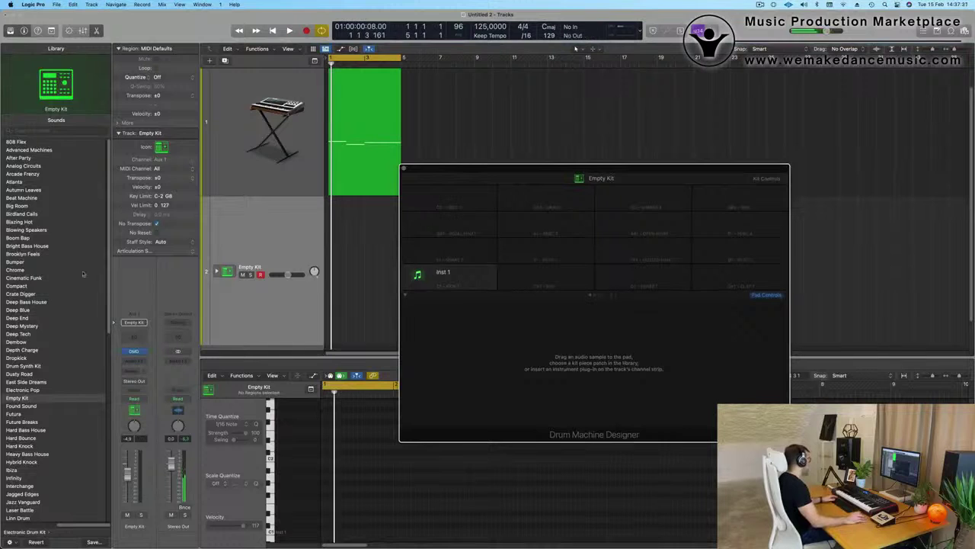
{"action": "scroll", "coordinate": [73, 302], "scroll_direction": "down", "scroll_amount": 10}
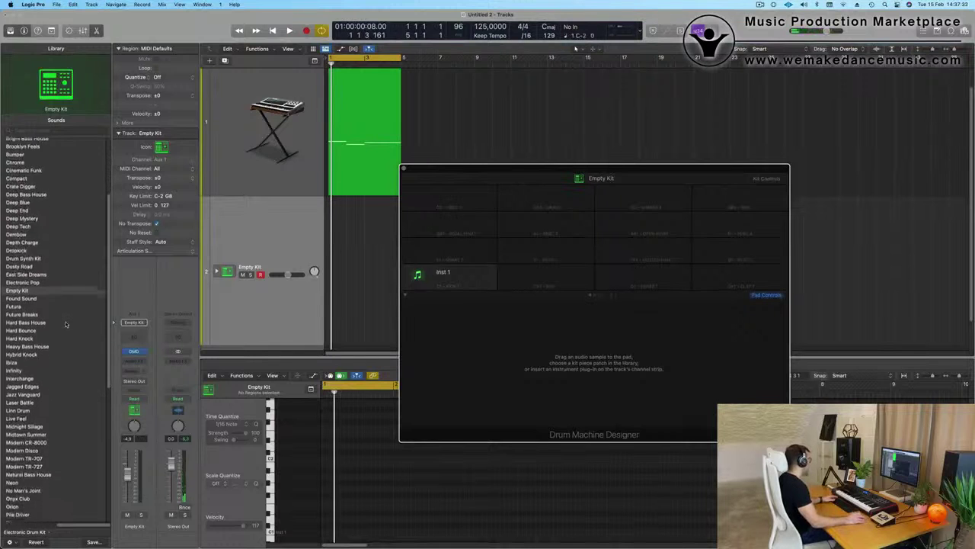
{"action": "scroll", "coordinate": [66, 325], "scroll_direction": "down", "scroll_amount": 8}
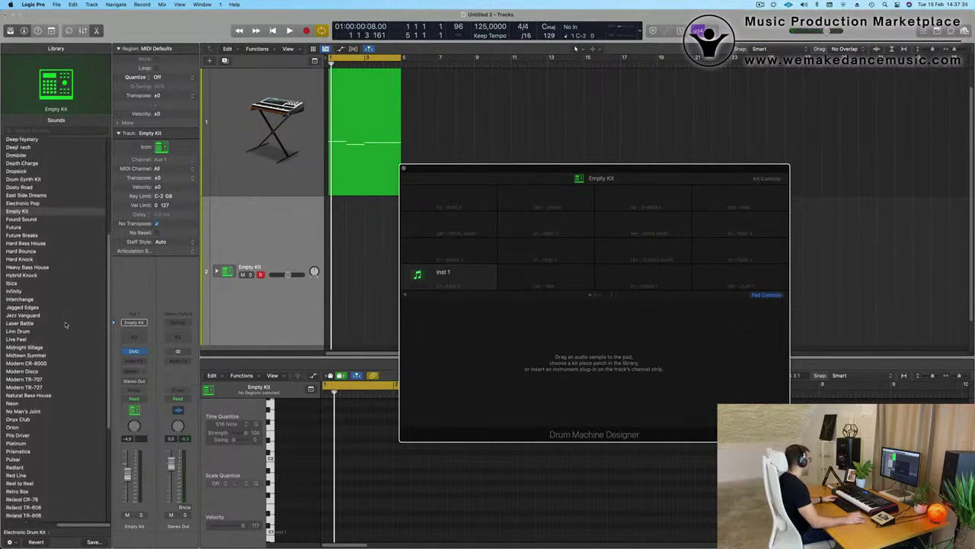
{"action": "scroll", "coordinate": [66, 324], "scroll_direction": "down", "scroll_amount": 1}
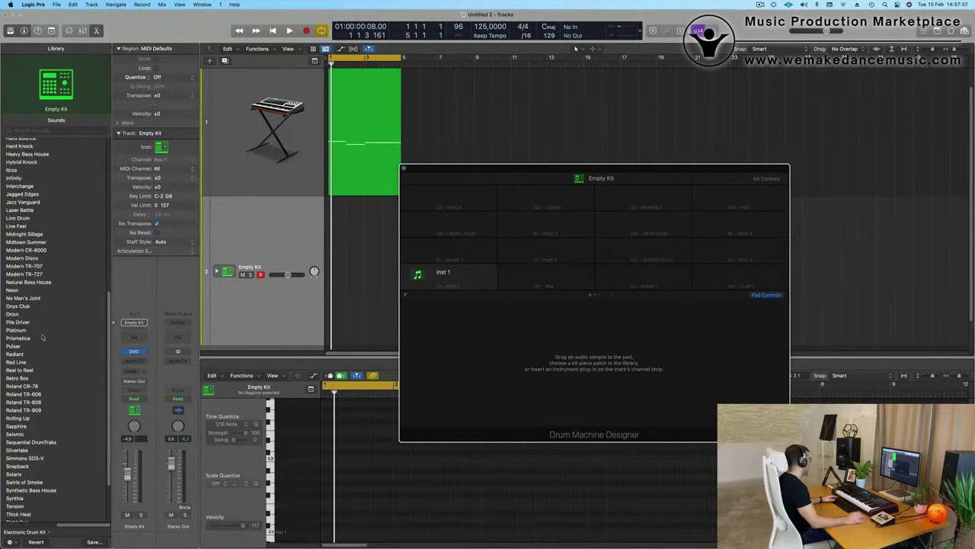
{"action": "left_click", "coordinate": [55, 346]}
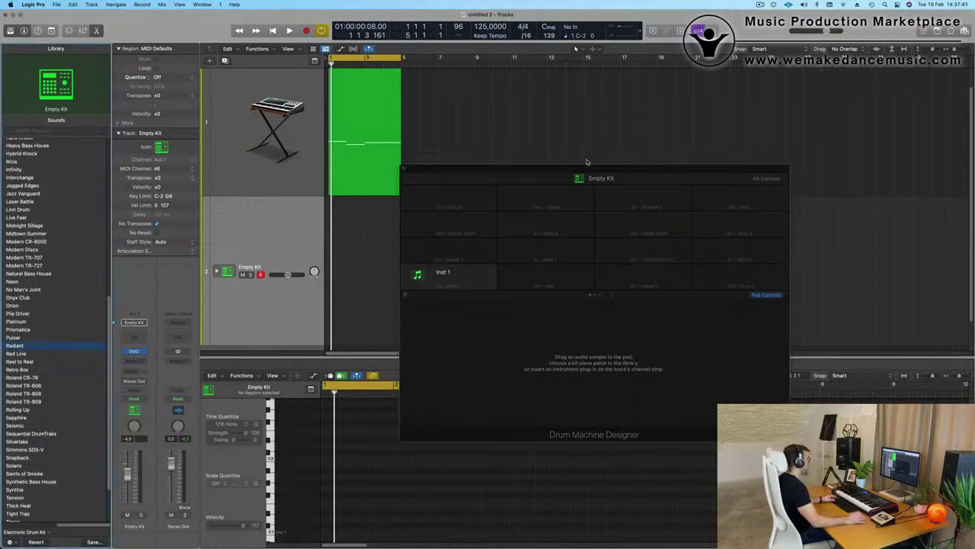
{"action": "left_click_drag", "start_coordinate": [568, 168], "coordinate": [600, 170]}
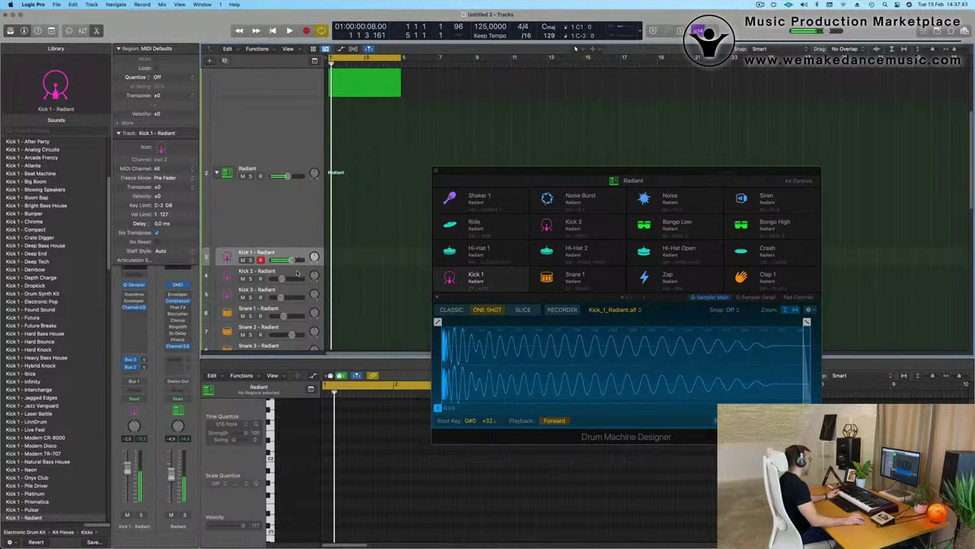
Compare the Kick 2 and Kick 1 sounds and record a one-bar, four-note kick pattern on the Kick 1 - Radiant track.
{"action": "left_click", "coordinate": [297, 273]}
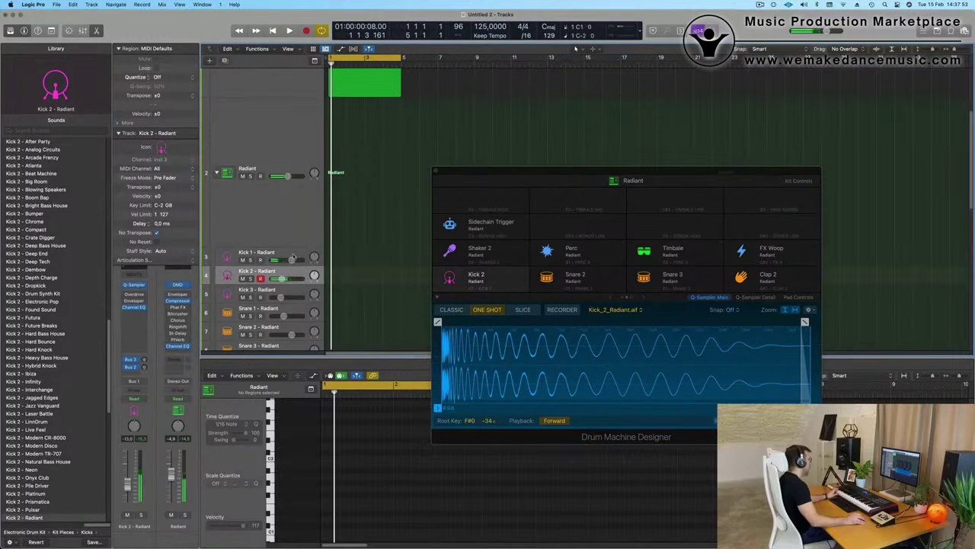
{"action": "left_click", "coordinate": [295, 257]}
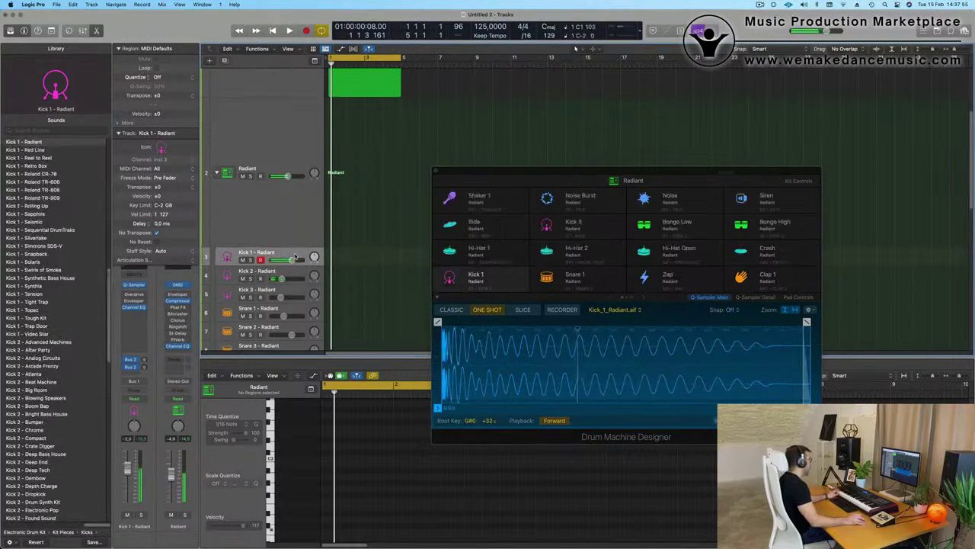
{"action": "key", "text": "space"}
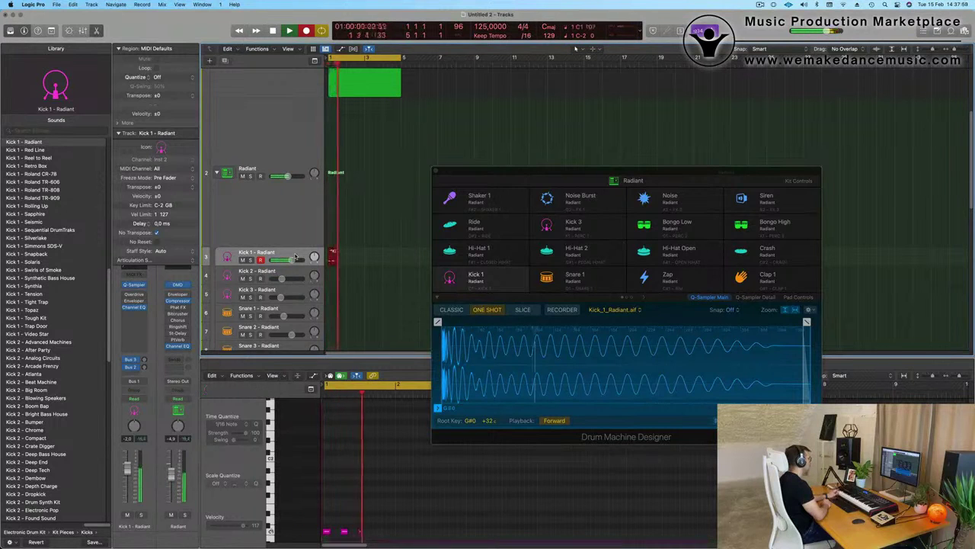
{"action": "key", "text": "space"}
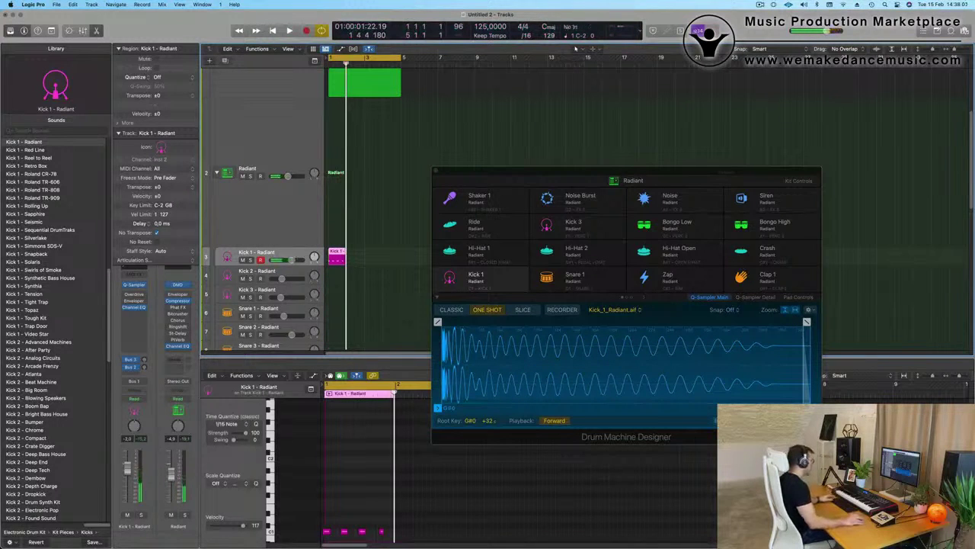
Play the kick pattern, move its fourth note earlier onto beat 4, and lengthen that note to match the others.
{"action": "scroll", "coordinate": [322, 501], "scroll_direction": "down", "scroll_amount": 3}
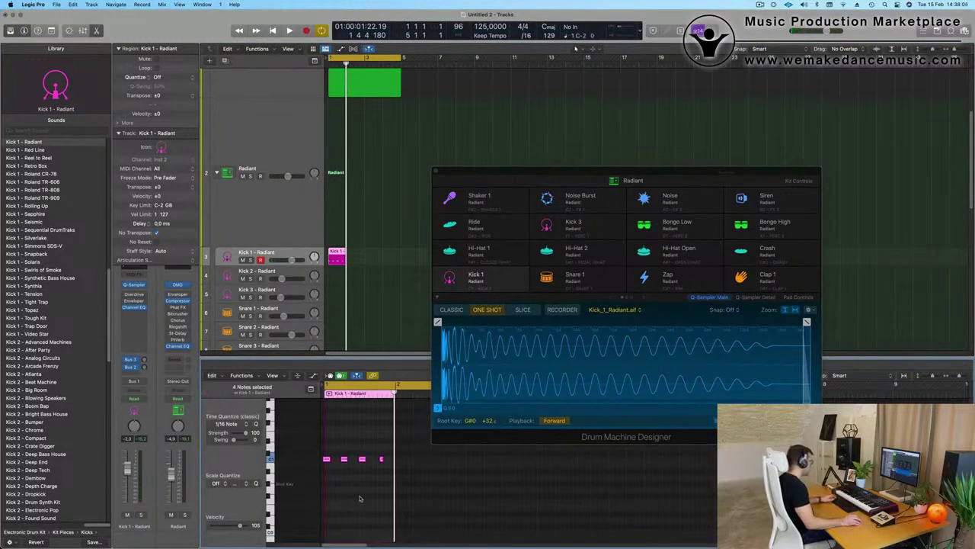
{"action": "key", "text": "space"}
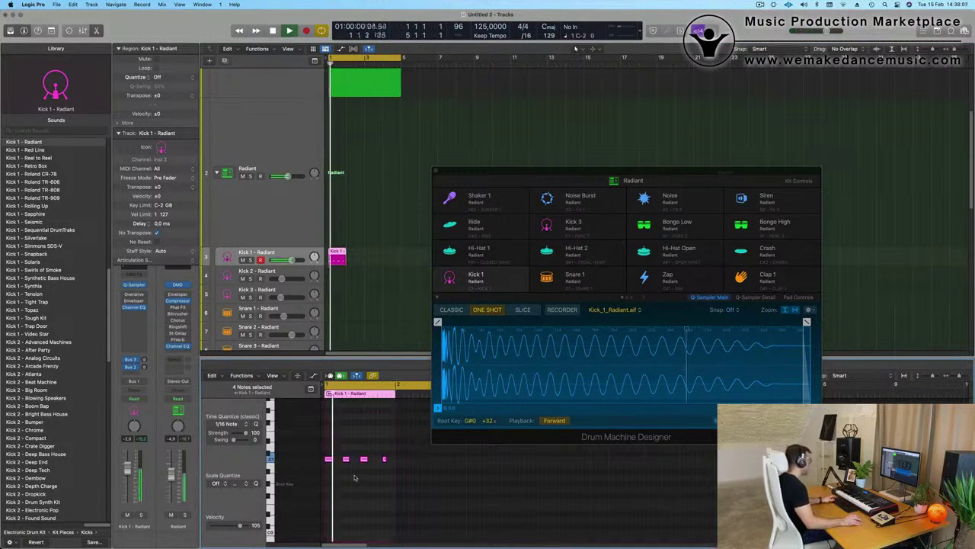
{"action": "key", "text": "super+Right"}
{"action": "key", "text": "super+Right"}
{"action": "key", "text": "super+Right"}
{"action": "key", "text": "super+Right"}
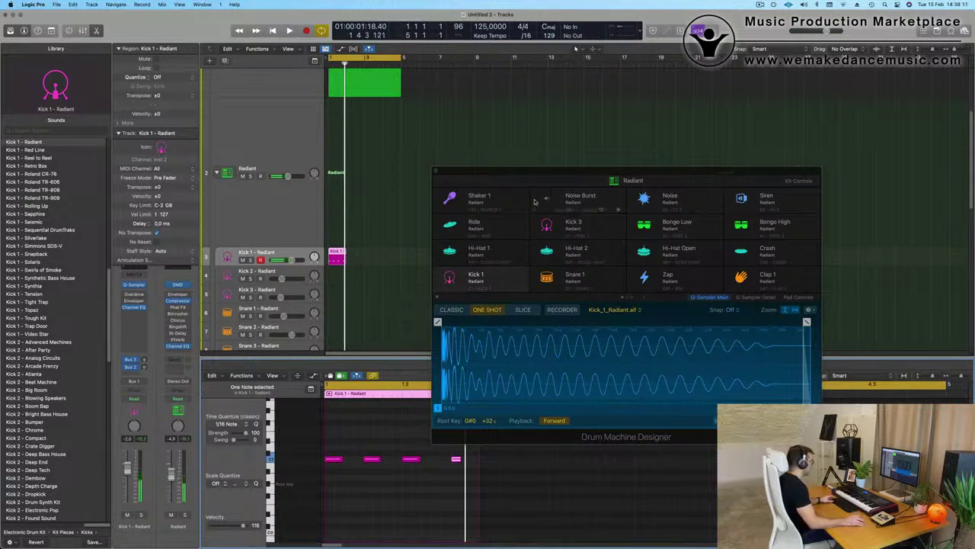
{"action": "left_click_drag", "start_coordinate": [541, 170], "coordinate": [693, 94]}
{"action": "left_click", "coordinate": [459, 465]}
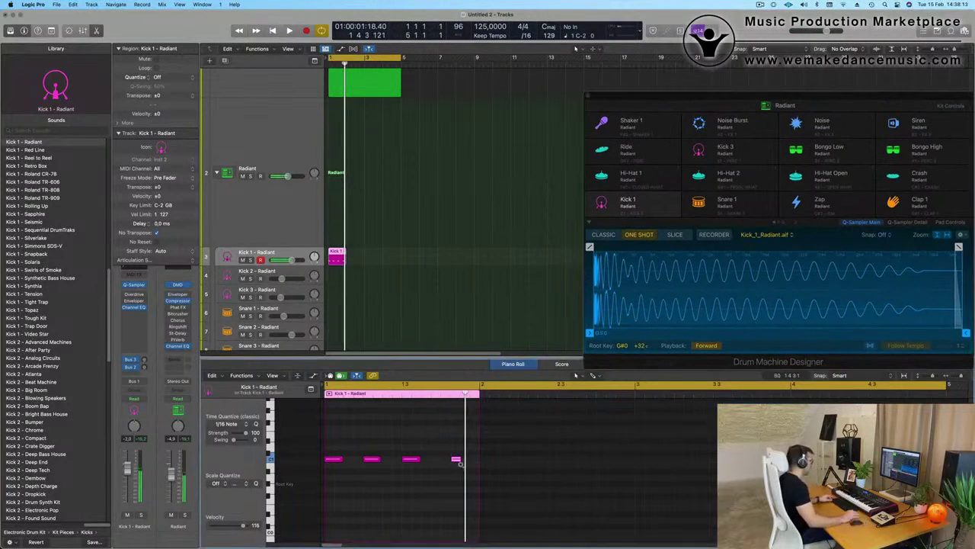
{"action": "left_click", "coordinate": [446, 458]}
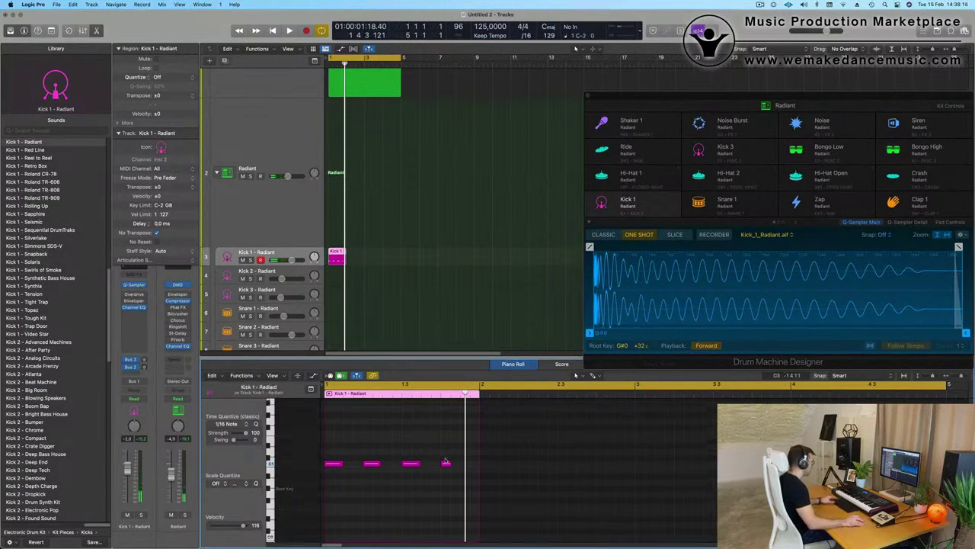
{"action": "left_click_drag", "start_coordinate": [412, 466], "coordinate": [451, 473]}
Repeat the one-bar Kick 1 region three times to fill the loop up to bar 5.
{"action": "left_click", "coordinate": [321, 260]}
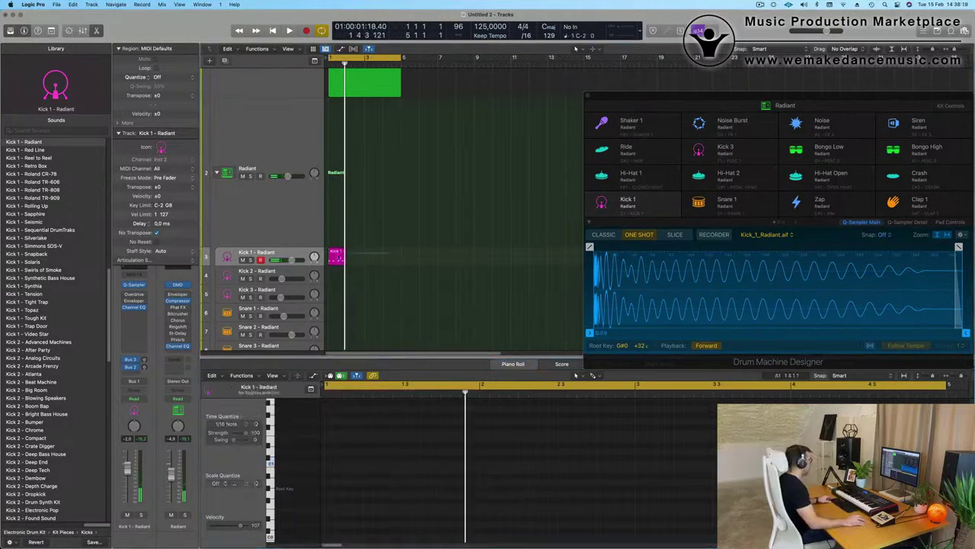
{"action": "key", "text": "super+r"}
{"action": "key", "text": "super+r"}
{"action": "key", "text": "super+r"}
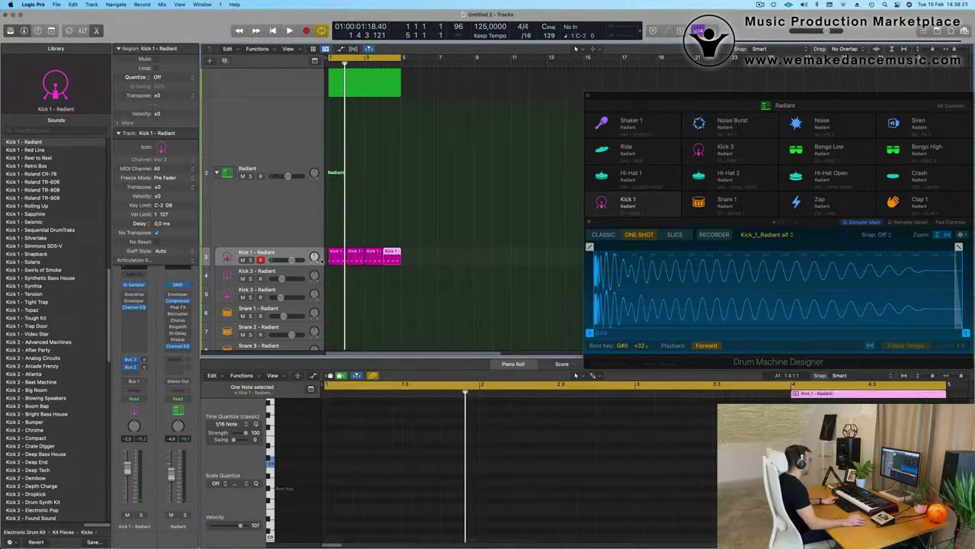
Play the loop to check the repeated kick against the Object In Motion bass line.
{"action": "key", "text": "space"}
{"action": "left_click", "coordinate": [304, 253]}
{"action": "key", "text": "space"}
{"action": "key", "text": "space"}
{"action": "left_click", "coordinate": [290, 90]}
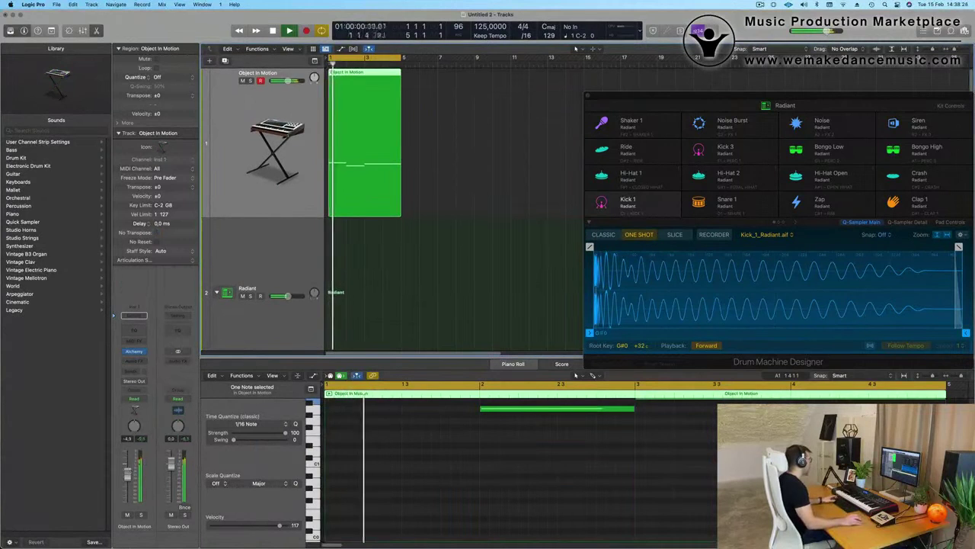
{"action": "key", "text": "space"}
{"action": "key", "text": "space"}
{"action": "scroll", "coordinate": [373, 285], "scroll_direction": "down", "scroll_amount": 5}
{"action": "key", "text": "space"}
{"action": "key", "text": "space"}
Audition the Deep End, Dembow, Hard Bass House and other sounds on the Kick 1 track, settling on Kick 1 - Ibiza.
{"action": "left_click", "coordinate": [282, 269]}
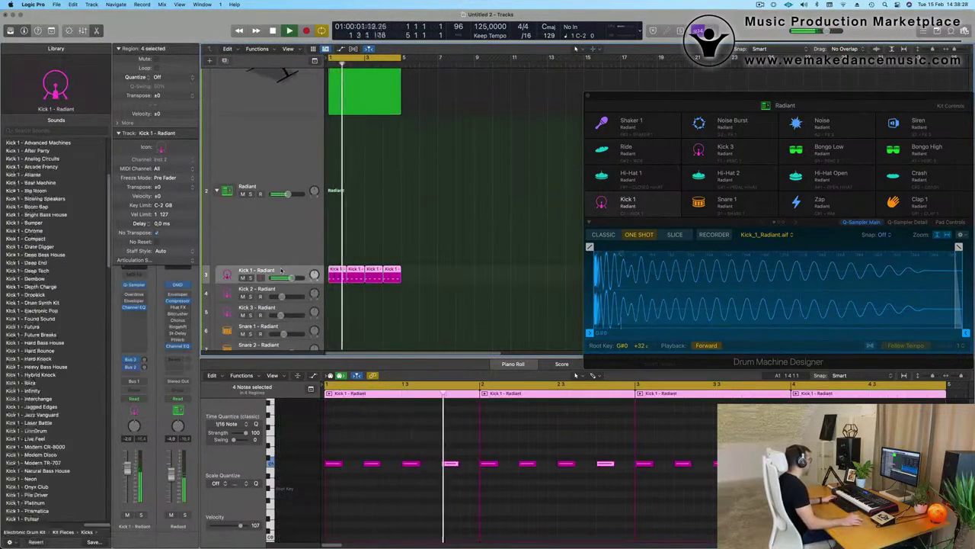
{"action": "left_click", "coordinate": [28, 262]}
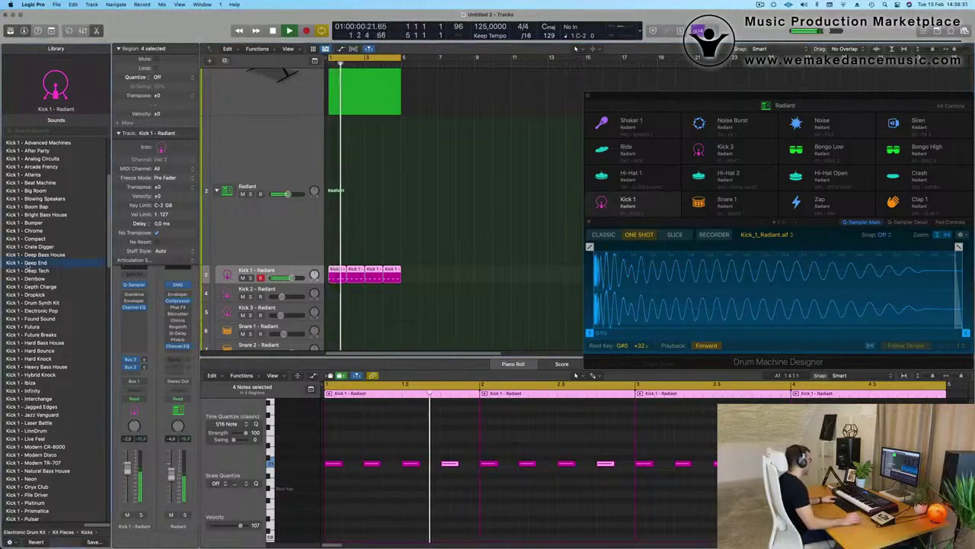
{"action": "scroll", "coordinate": [51, 249], "scroll_direction": "down", "scroll_amount": 2}
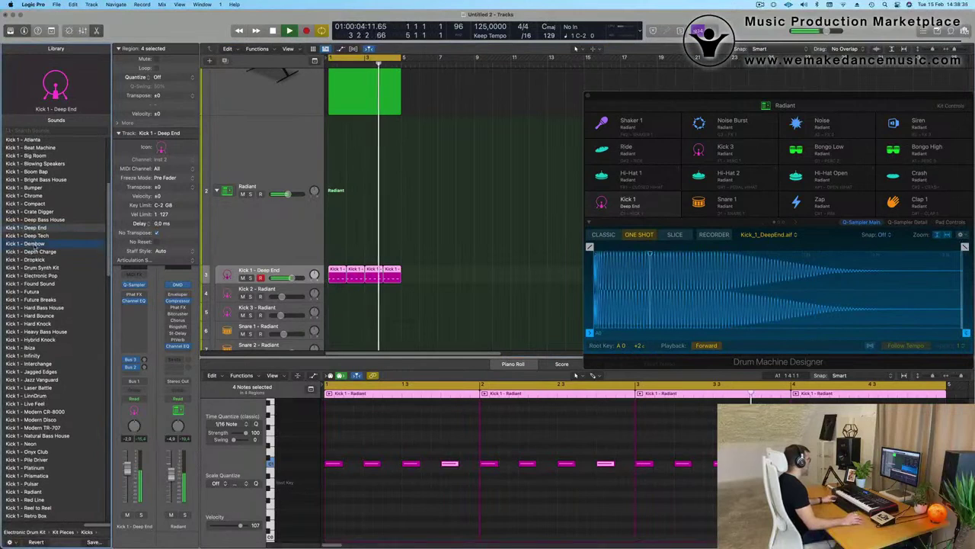
{"action": "left_click", "coordinate": [35, 244]}
{"action": "scroll", "coordinate": [68, 240], "scroll_direction": "up", "scroll_amount": 1}
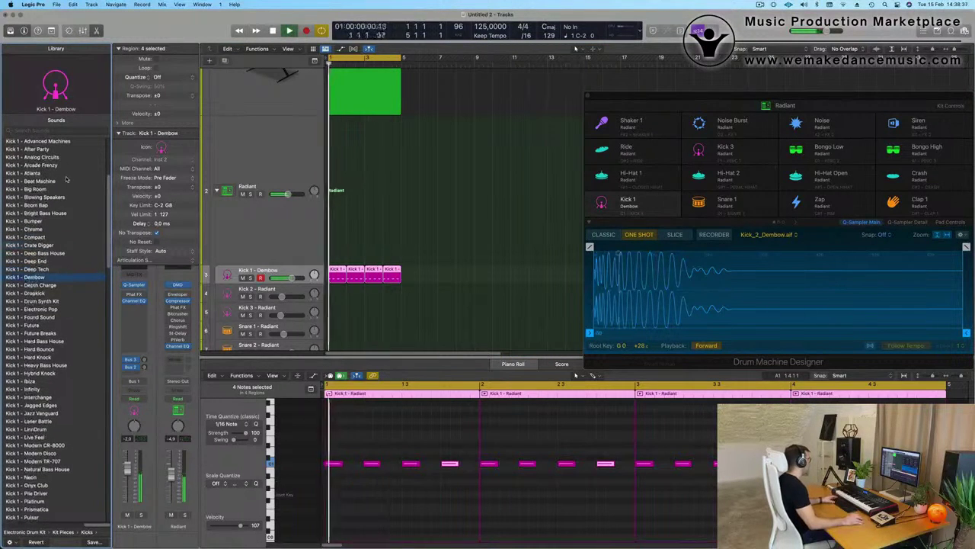
{"action": "left_click", "coordinate": [43, 317]}
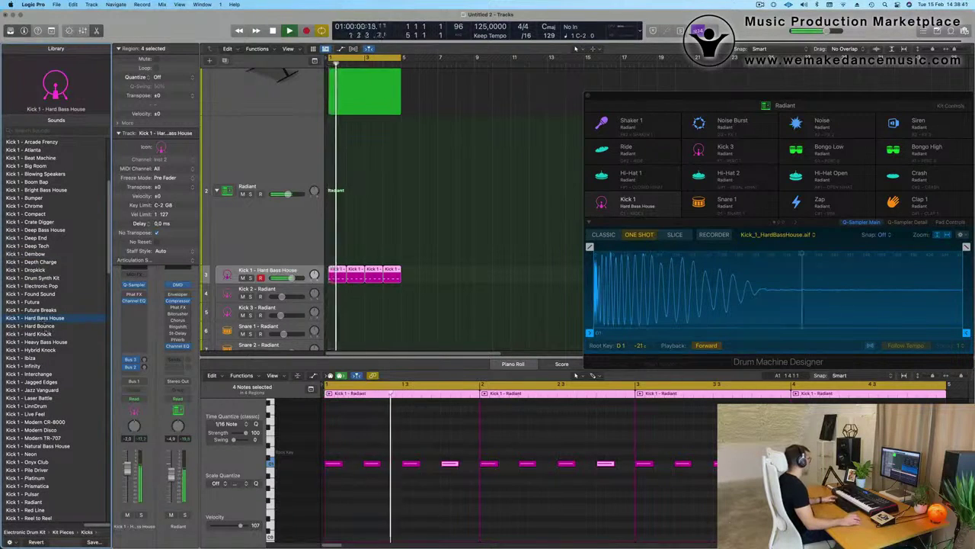
{"action": "left_click", "coordinate": [48, 334]}
{"action": "scroll", "coordinate": [46, 324], "scroll_direction": "down", "scroll_amount": 4}
{"action": "left_click", "coordinate": [43, 317]}
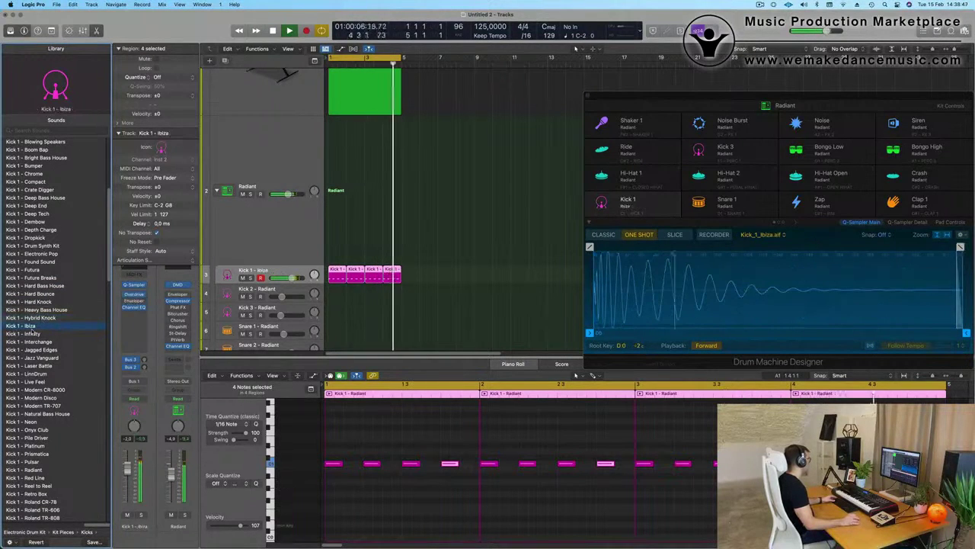
Transpose all the kick notes down an octave to C0 and lower the Kick 1 channel's volume to -6.2 dB.
{"action": "left_click", "coordinate": [397, 485]}
{"action": "key", "text": "super+a"}
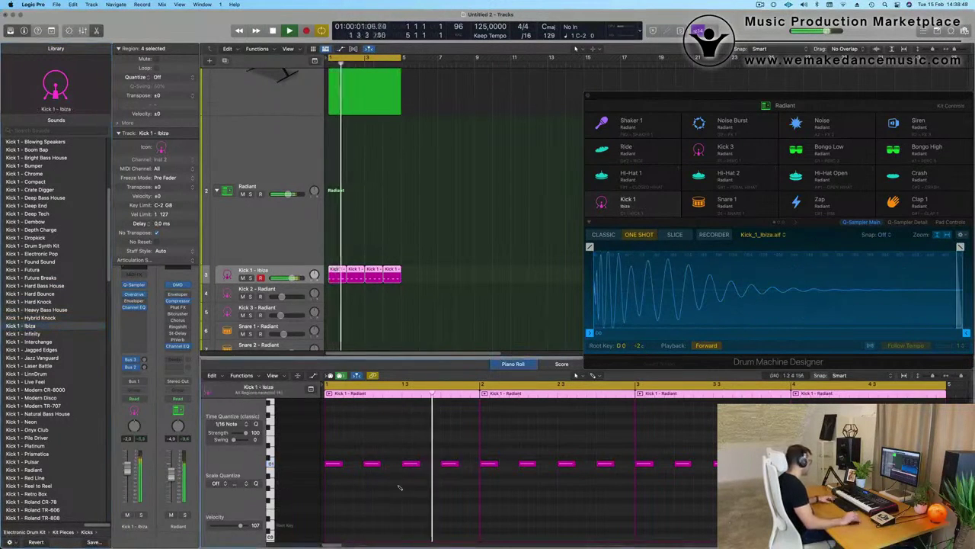
{"action": "key", "text": "alt+shift+Down"}
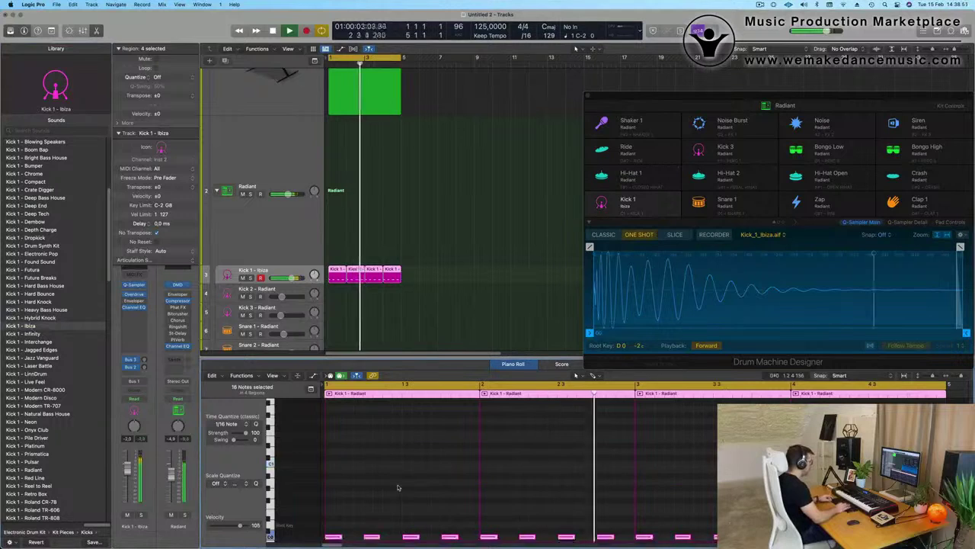
{"action": "scroll", "coordinate": [377, 175], "scroll_direction": "down", "scroll_amount": 2}
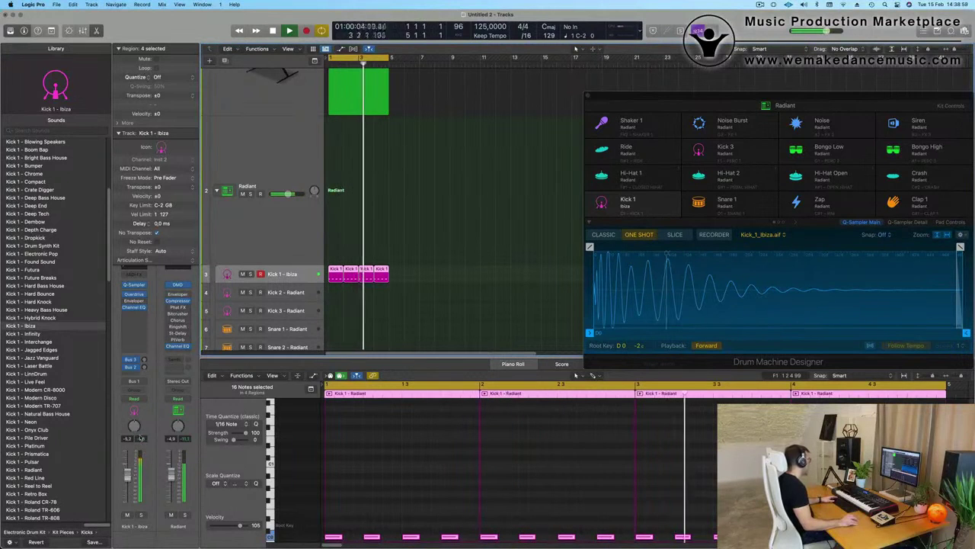
Lower the Object In Motion track's volume to -17.0 dB, add a Channel EQ to it, and close the EQ window.
{"action": "scroll", "coordinate": [438, 112], "scroll_direction": "up", "scroll_amount": 3}
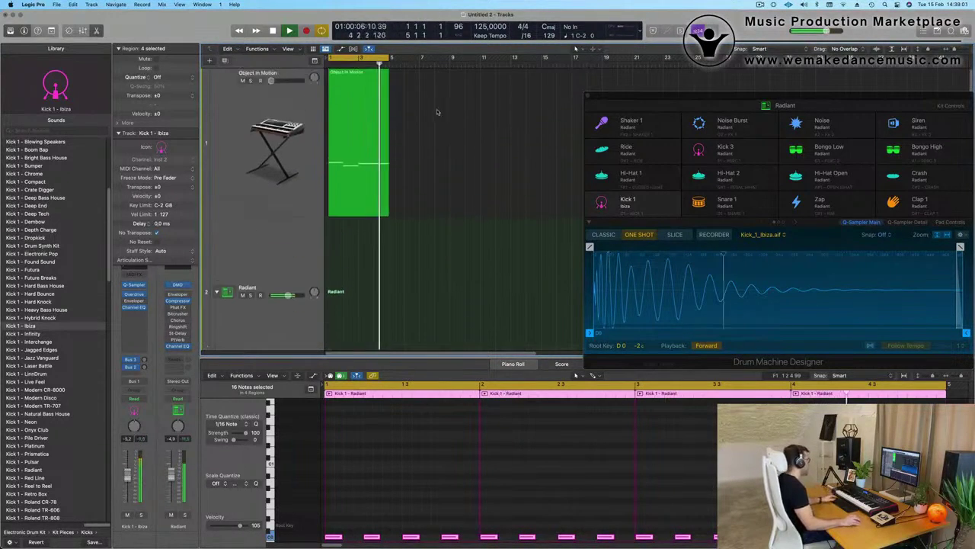
{"action": "left_click", "coordinate": [227, 112]}
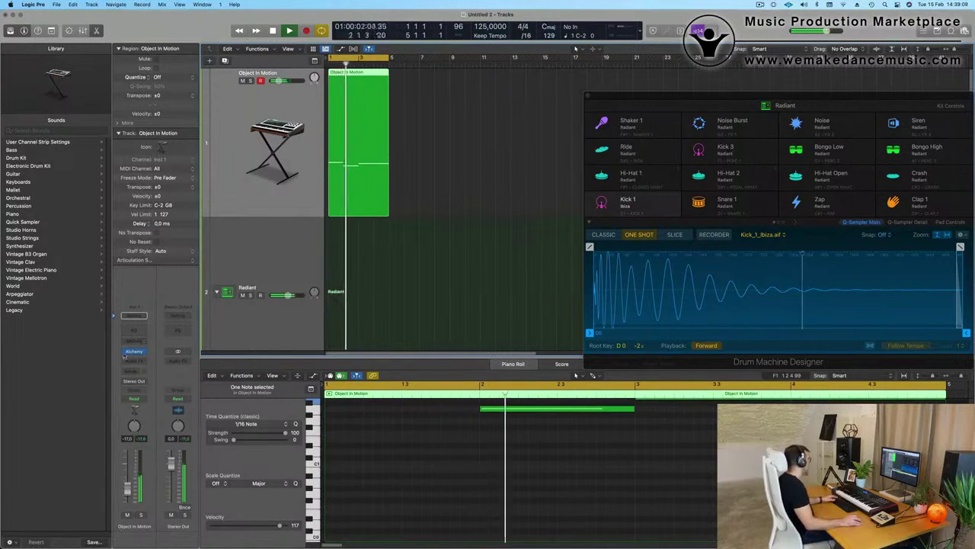
{"action": "left_click", "coordinate": [135, 331]}
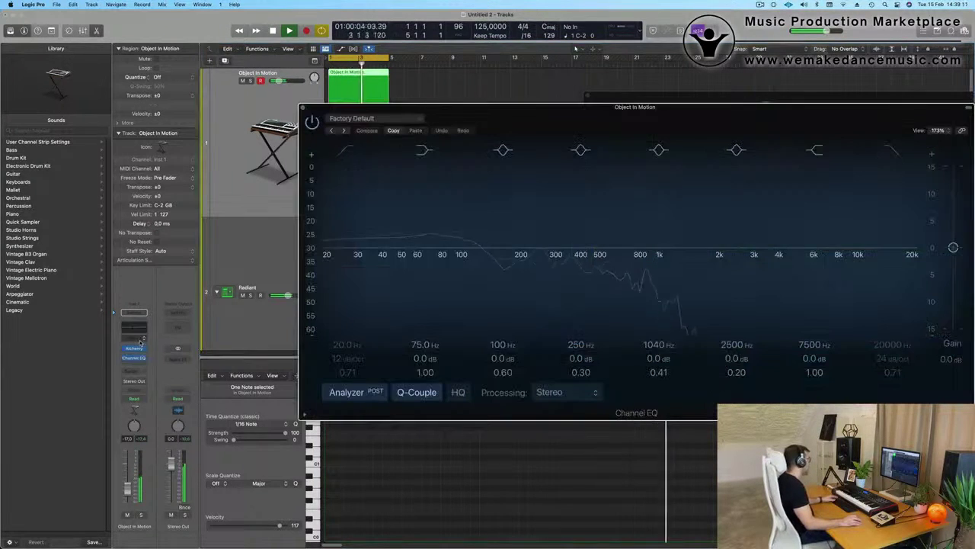
{"action": "left_click", "coordinate": [303, 108]}
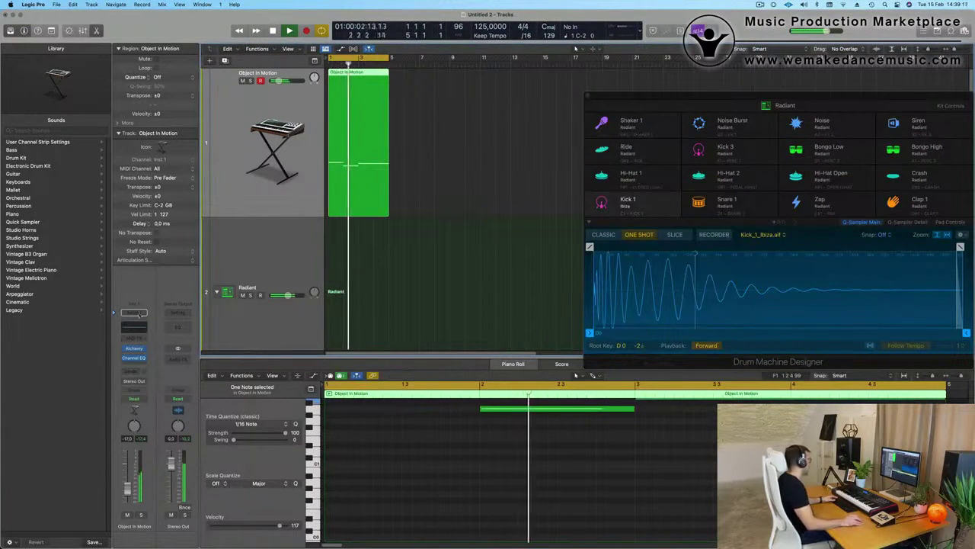
Insert a stereo Compressor on the Object In Motion track with Kick 1 - Ibiza (Inst 2) as its side chain source.
{"action": "left_click", "coordinate": [138, 364]}
{"action": "mouse_move", "coordinate": [145, 392]}
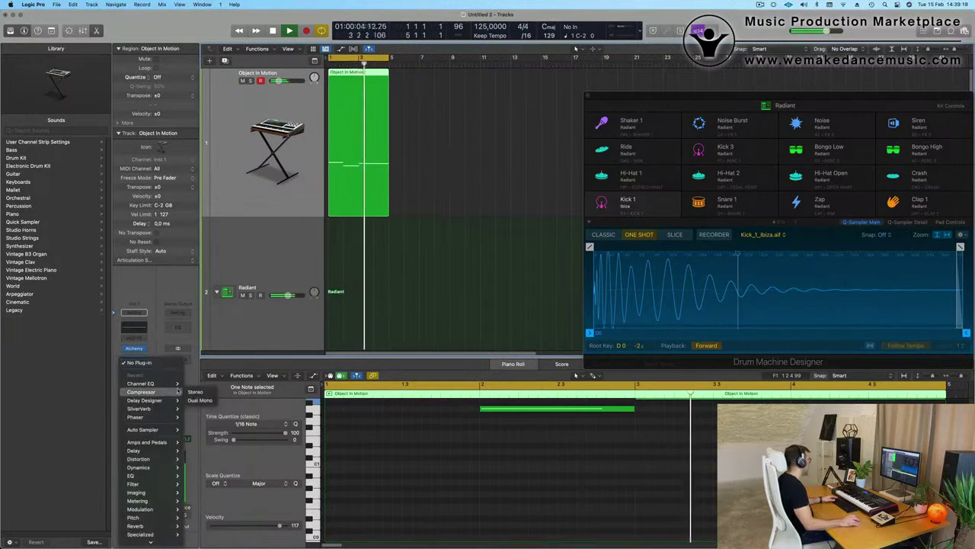
{"action": "left_click", "coordinate": [198, 393]}
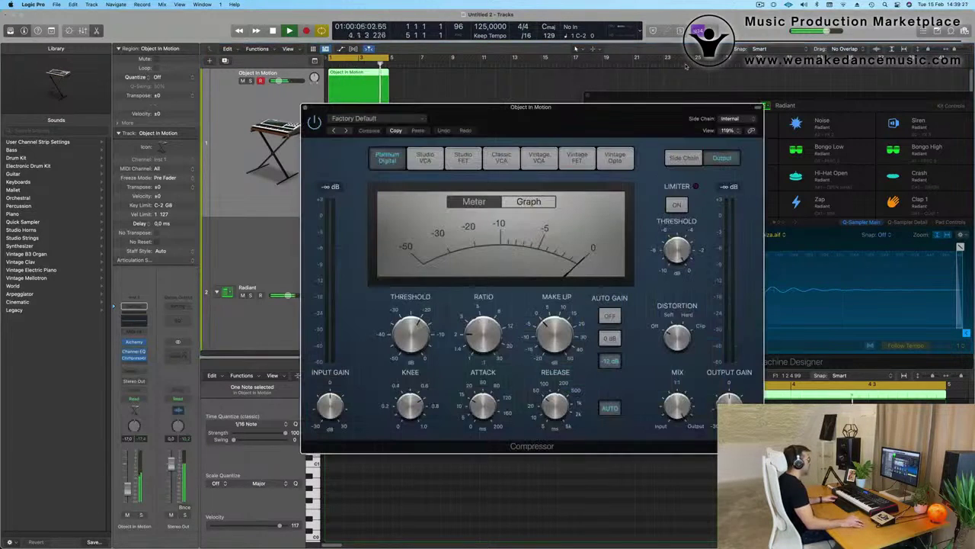
{"action": "left_click", "coordinate": [736, 119]}
{"action": "mouse_move", "coordinate": [753, 131]}
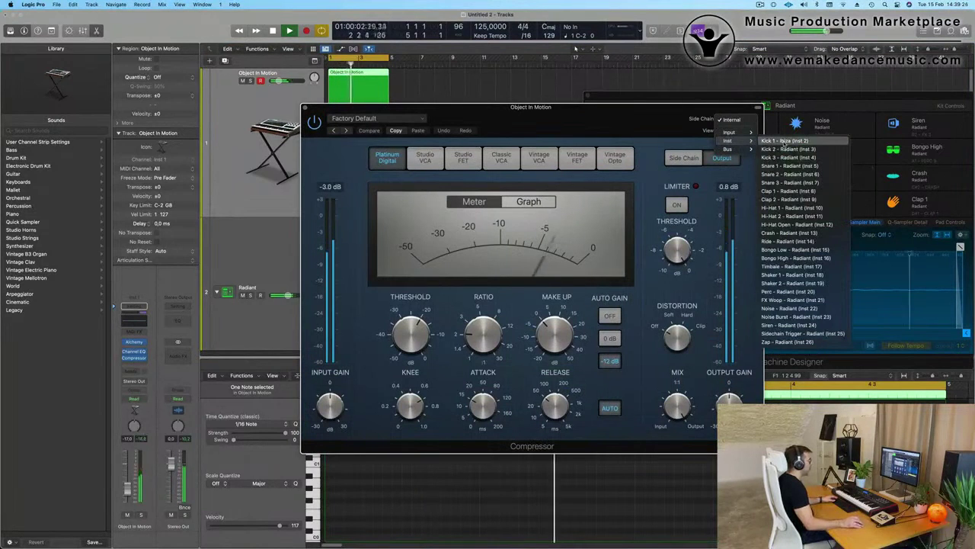
{"action": "left_click", "coordinate": [785, 141]}
{"action": "left_click_drag", "start_coordinate": [655, 128], "coordinate": [711, 128]}
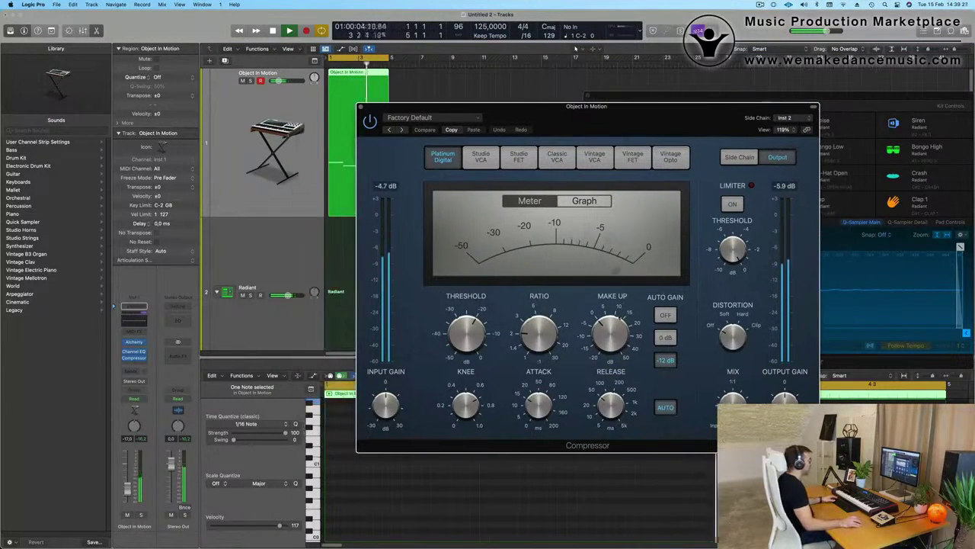
Turn off the Compressor's auto release and auto gain, raise the Object In Motion volume to -6.4 dB, and close the plug-in.
{"action": "key", "text": "space"}
{"action": "mouse_move", "coordinate": [606, 401]}
{"action": "left_click_drag", "start_coordinate": [606, 401], "coordinate": [614, 476]}
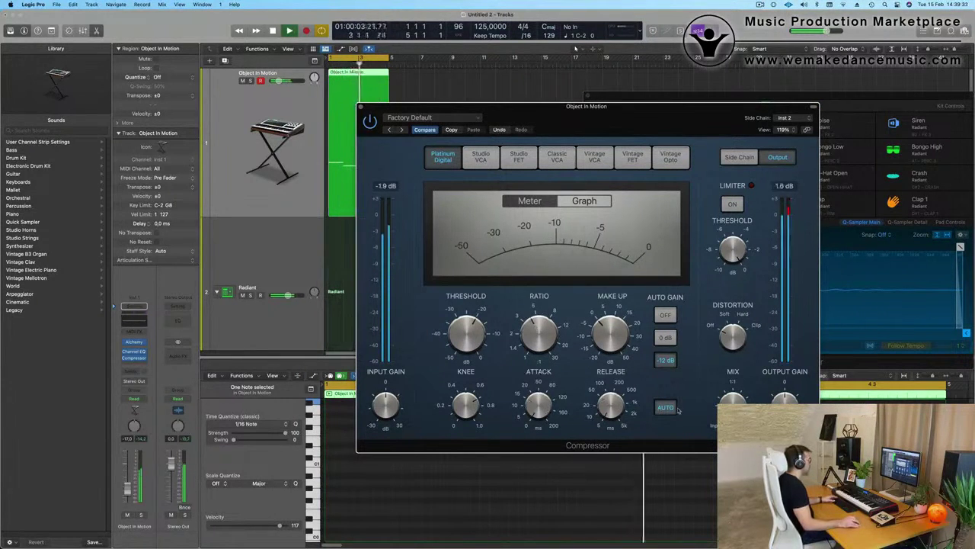
{"action": "left_click", "coordinate": [665, 409]}
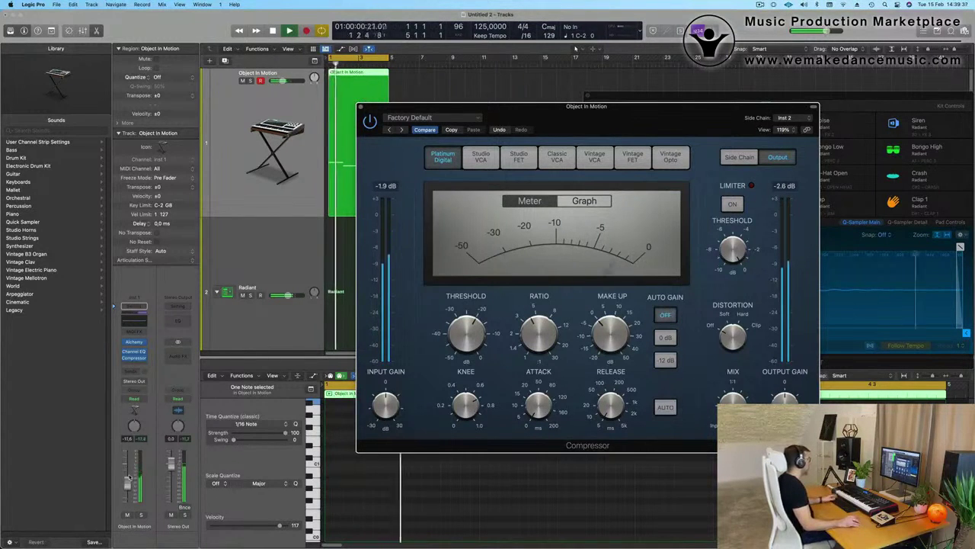
{"action": "left_click_drag", "start_coordinate": [127, 481], "coordinate": [127, 477]}
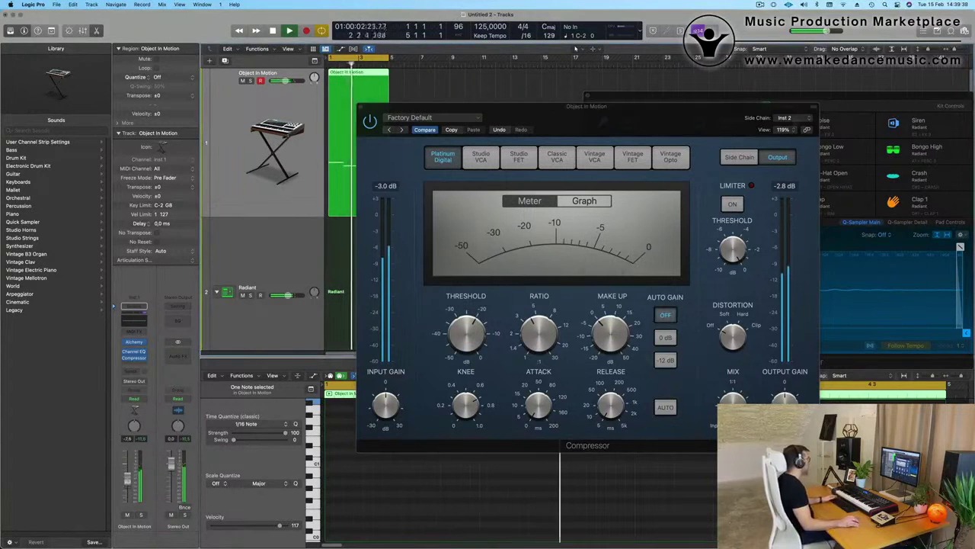
{"action": "left_click", "coordinate": [361, 109]}
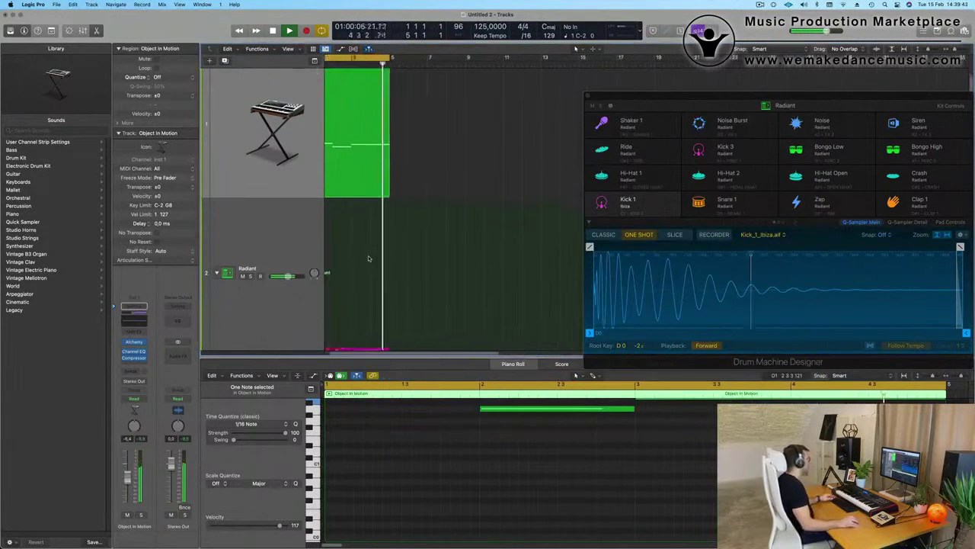
Copy the last Kick 1 - Ibiza region to bar 1 of the Hi-Hat 1 track and place its four notes on the offbeats at C2.
{"action": "scroll", "coordinate": [374, 253], "scroll_direction": "down", "scroll_amount": 2}
{"action": "scroll", "coordinate": [429, 274], "scroll_direction": "down", "scroll_amount": 4}
{"action": "key", "text": "space"}
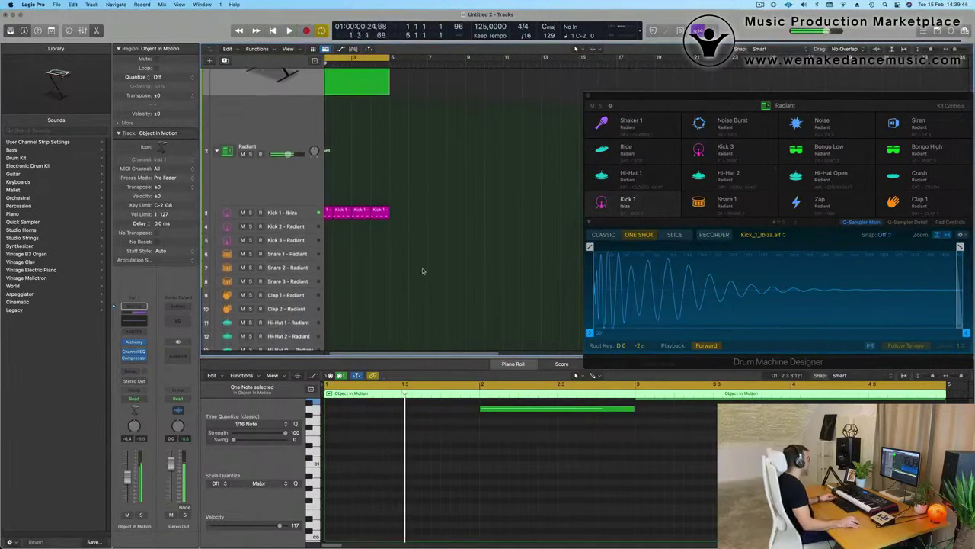
{"action": "scroll", "coordinate": [383, 223], "scroll_direction": "left", "scroll_amount": 2}
{"action": "left_click", "coordinate": [360, 185]}
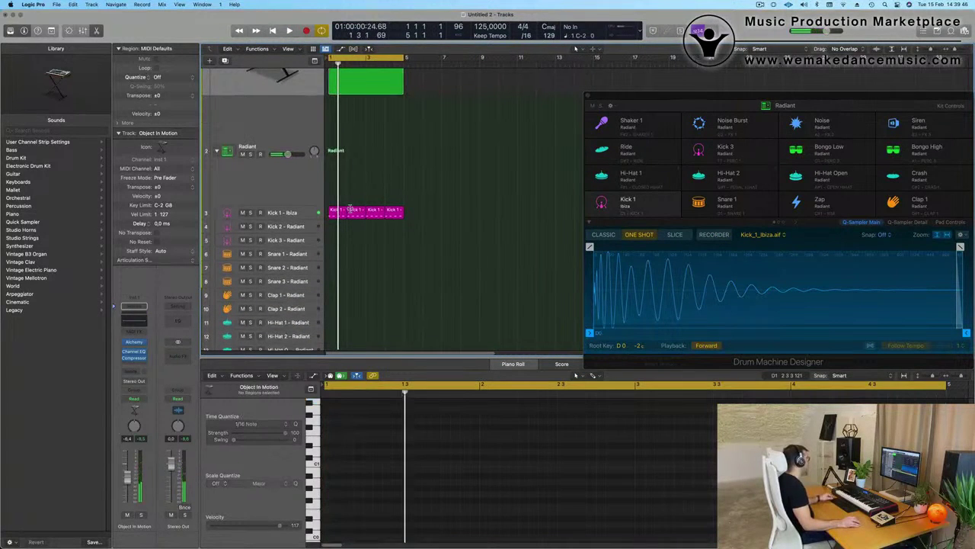
{"action": "left_click", "coordinate": [396, 213]}
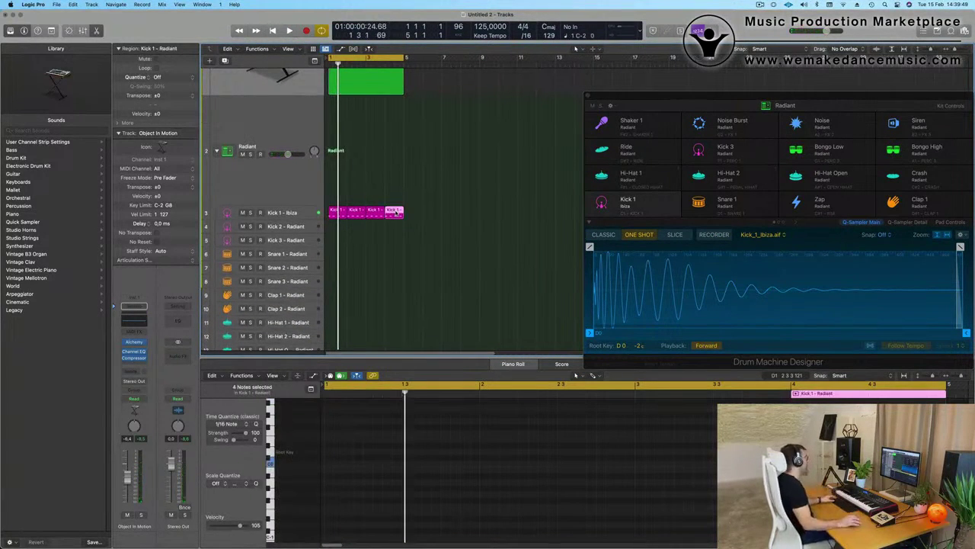
{"action": "left_click_drag", "start_coordinate": [397, 211], "coordinate": [339, 174]}
{"action": "left_click_drag", "start_coordinate": [335, 440], "coordinate": [515, 496]}
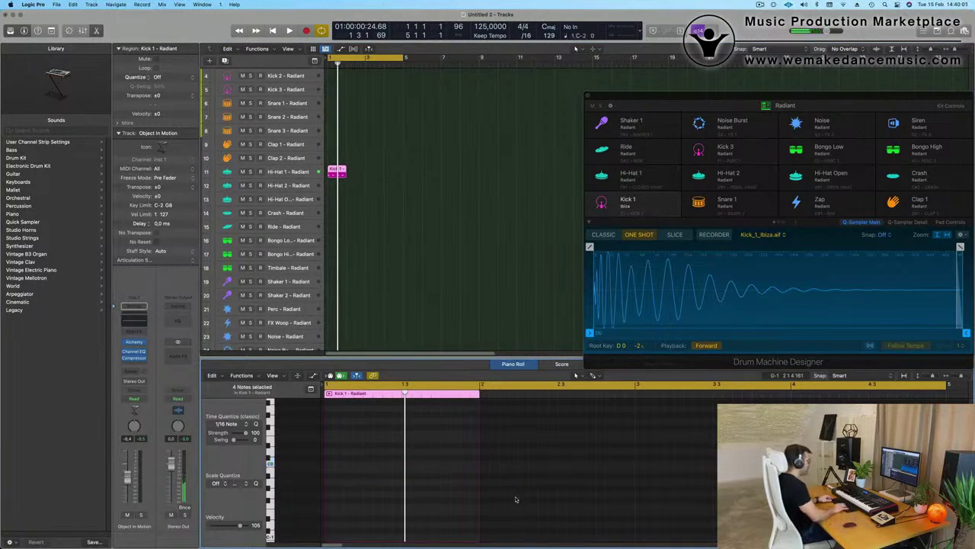
{"action": "key", "text": "space"}
{"action": "scroll", "coordinate": [375, 436], "scroll_direction": "down", "scroll_amount": 2}
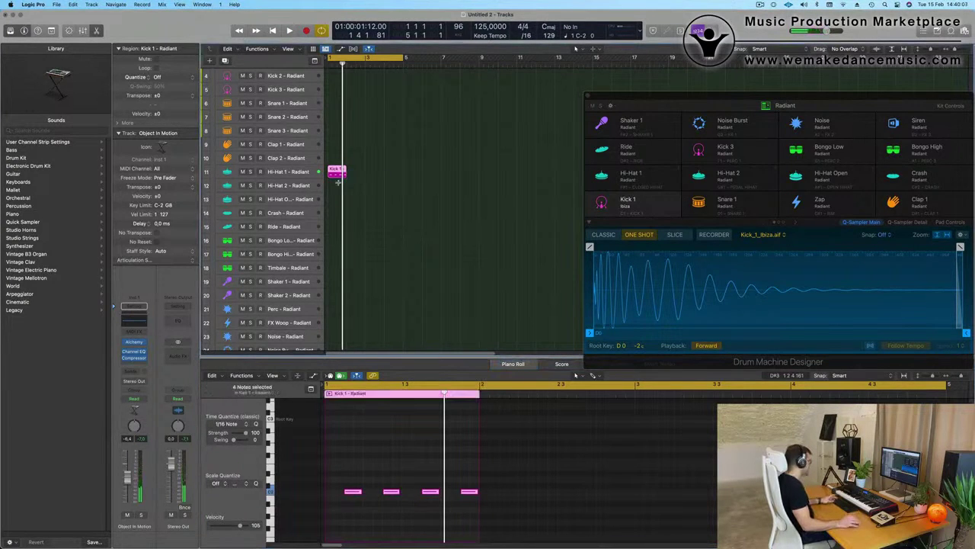
Repeat the Hi-Hat 1 region three times to fill bars 1 to 4, then select its track and play the loop.
{"action": "key", "text": "super+r"}
{"action": "key", "text": "super+r"}
{"action": "key", "text": "super+r"}
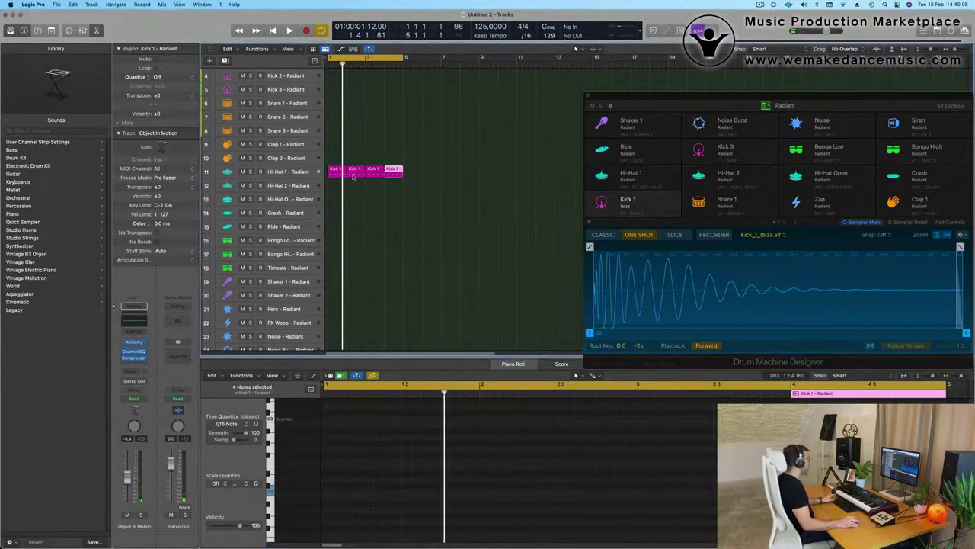
{"action": "left_click", "coordinate": [283, 173]}
{"action": "key", "text": "space"}
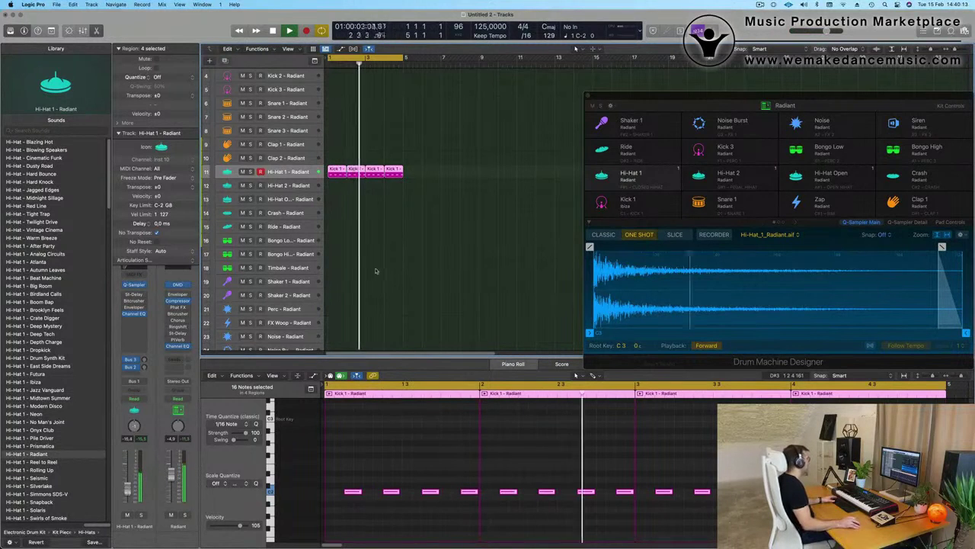
Copy the first Hi-Hat 1 region to bar 1 of the Hi-Hat 2 track.
{"action": "scroll", "coordinate": [358, 199], "scroll_direction": "down", "scroll_amount": 2}
{"action": "left_click", "coordinate": [344, 125]}
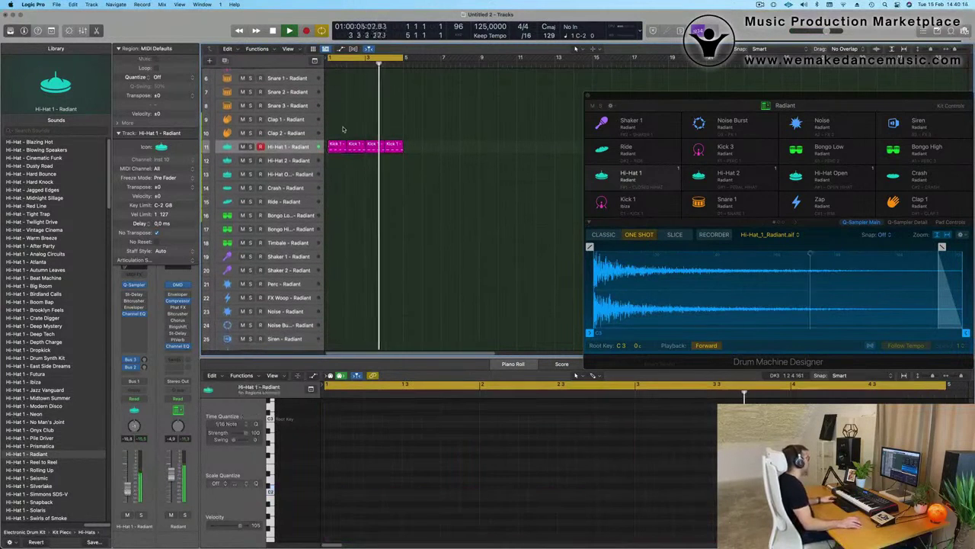
{"action": "left_click", "coordinate": [340, 144]}
{"action": "key", "text": "space"}
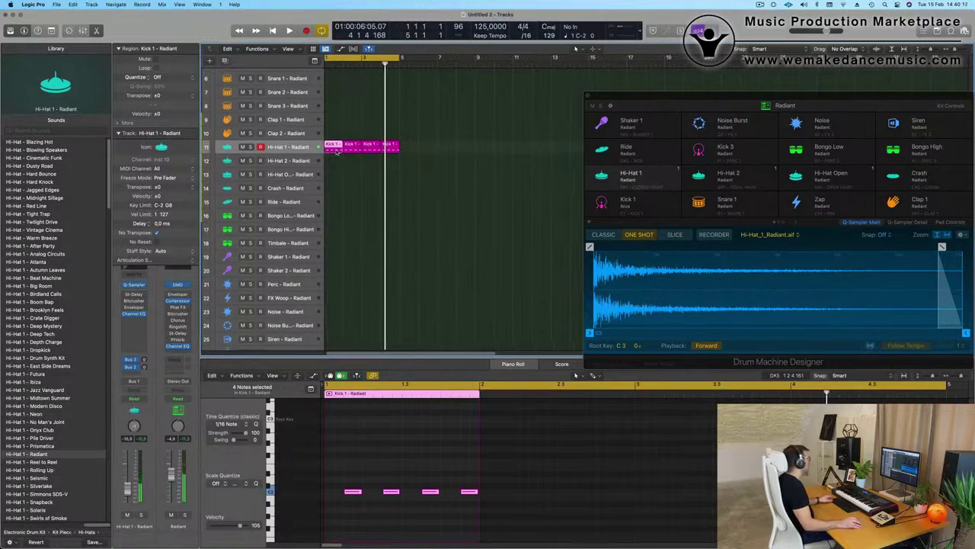
{"action": "left_click_drag", "start_coordinate": [339, 150], "coordinate": [338, 165]}
{"action": "key", "text": "space"}
{"action": "key", "text": "space"}
Raise the four Hi-Hat 2 notes one octave to C3 and shorten them.
{"action": "left_click_drag", "start_coordinate": [350, 483], "coordinate": [500, 511]}
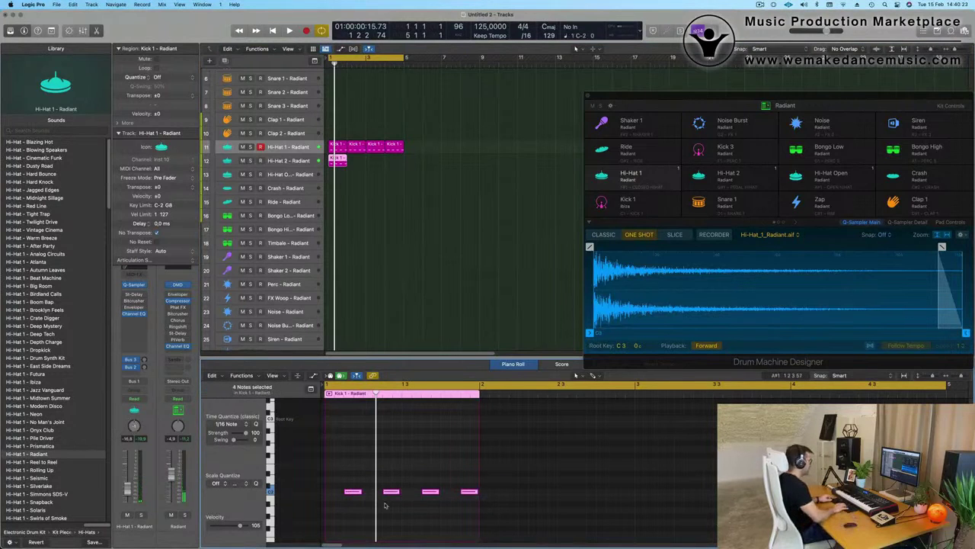
{"action": "key", "text": "space"}
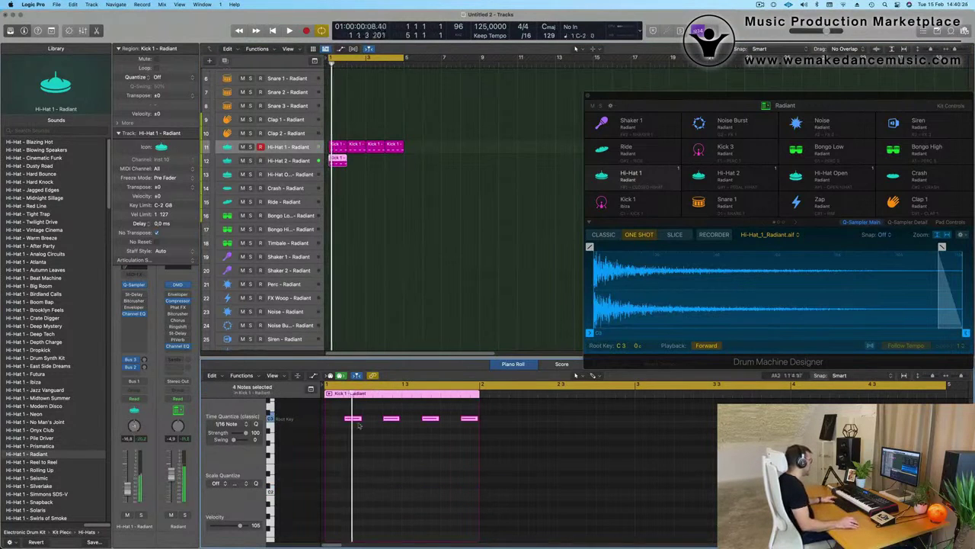
{"action": "left_click_drag", "start_coordinate": [360, 416], "coordinate": [347, 423]}
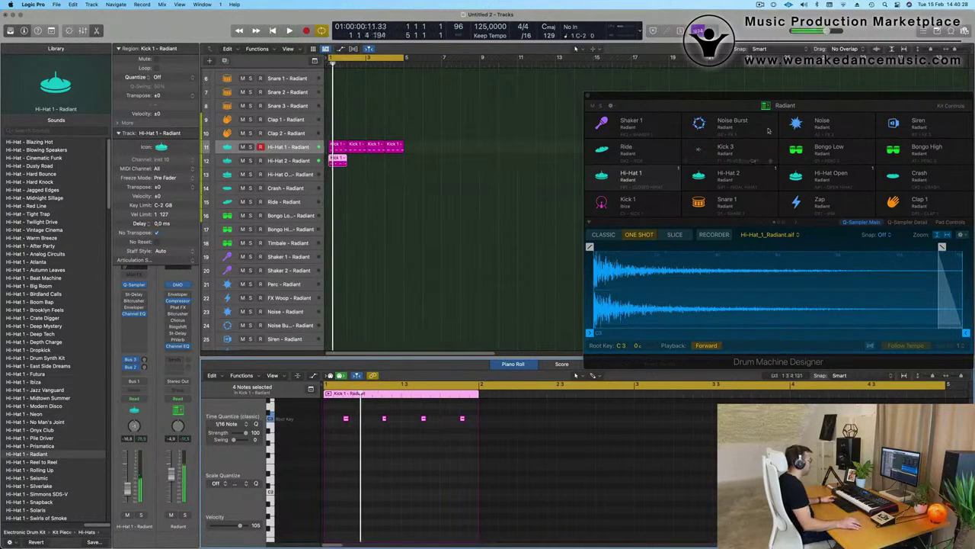
Select the Hi-Hat 2 track and trim its sample end to 0.04 s in Drum Machine Designer.
{"action": "left_click_drag", "start_coordinate": [807, 98], "coordinate": [665, 82]}
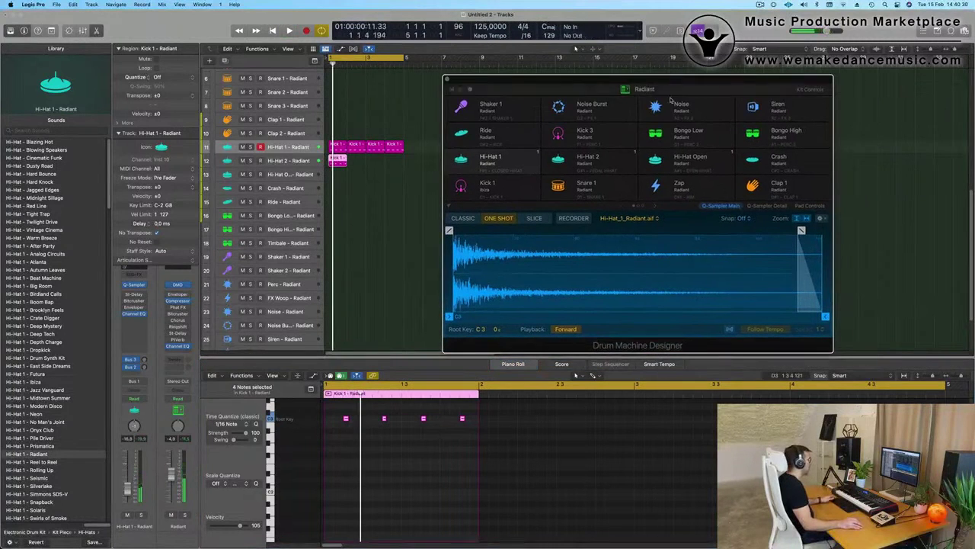
{"action": "left_click", "coordinate": [294, 161]}
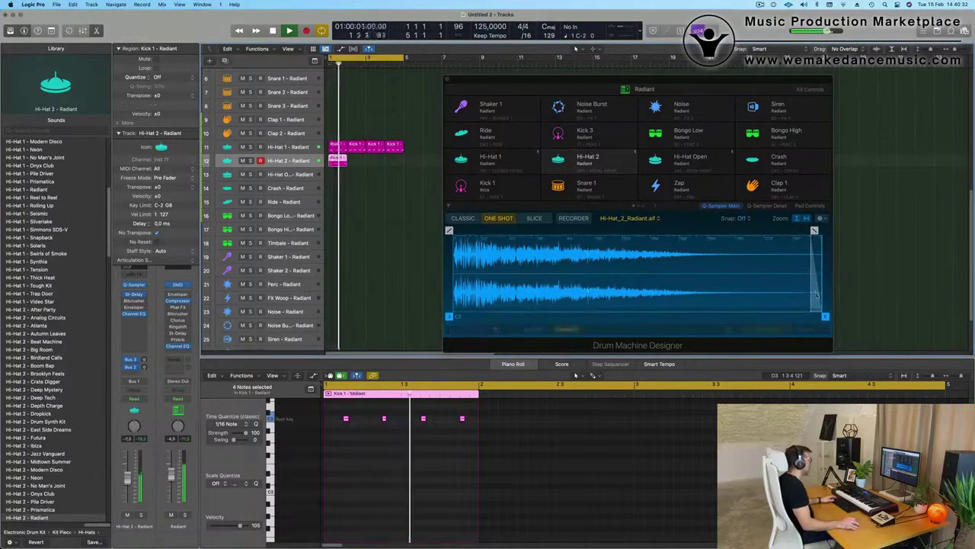
{"action": "left_click_drag", "start_coordinate": [825, 317], "coordinate": [530, 325]}
{"action": "left_click_drag", "start_coordinate": [808, 316], "coordinate": [720, 318]}
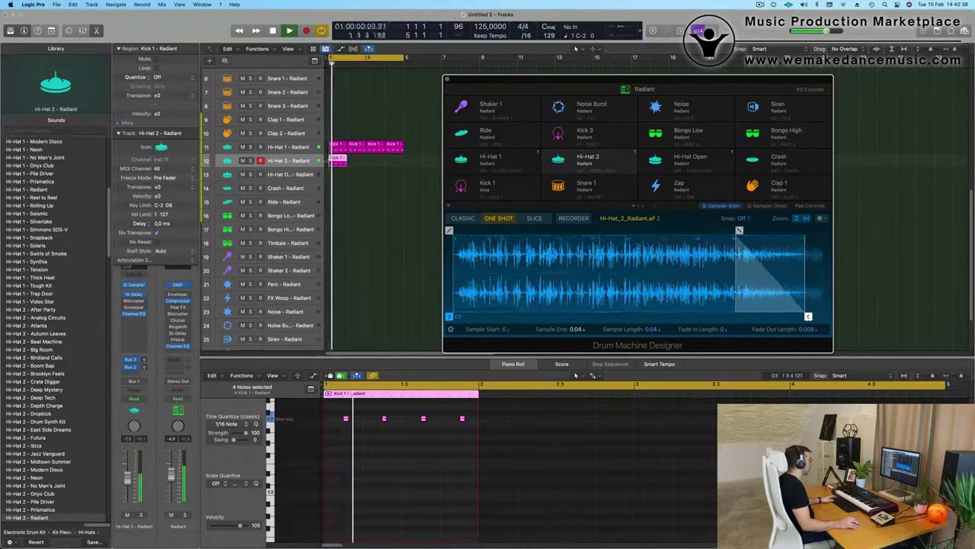
Duplicate the Hi-Hat 2 notes into a twelve-note syncopated one-bar pattern and repeat the region through bar 4.
{"action": "left_click_drag", "start_coordinate": [339, 413], "coordinate": [492, 436]}
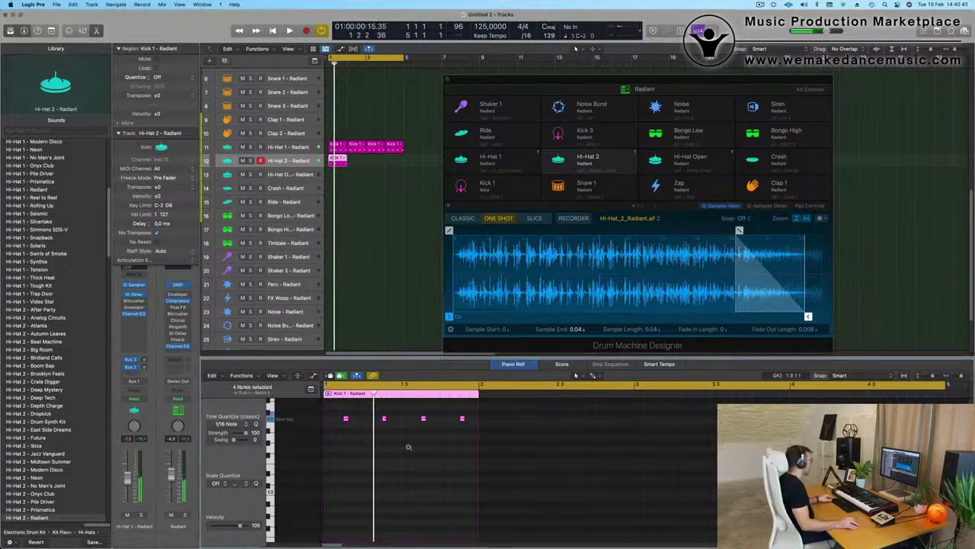
{"action": "key", "text": "super+Right"}
{"action": "key", "text": "super+Right"}
{"action": "mouse_move", "coordinate": [355, 419]}
{"action": "left_mouse_down"}
{"action": "mouse_move", "coordinate": [336, 422]}
{"action": "mouse_move", "coordinate": [371, 425]}
{"action": "left_mouse_up"}
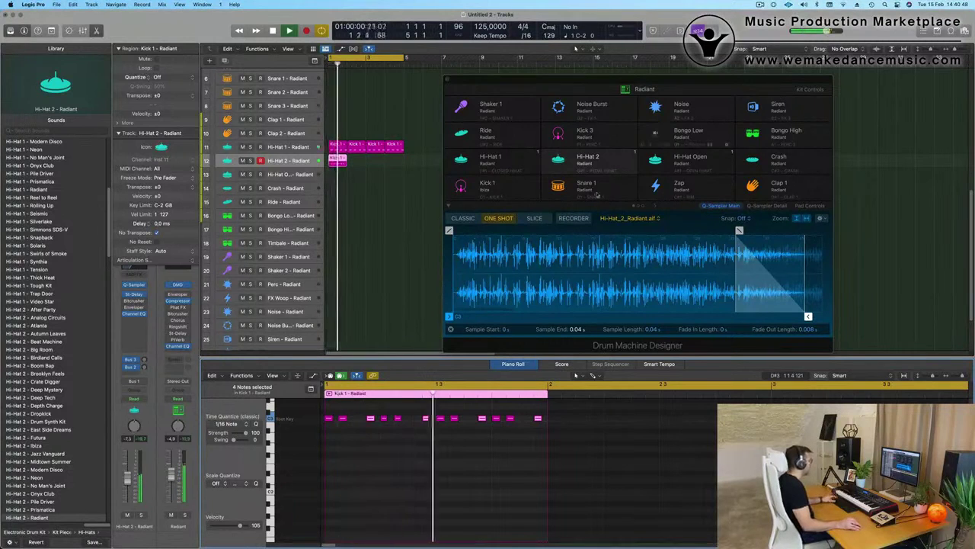
{"action": "left_click_drag", "start_coordinate": [367, 423], "coordinate": [353, 420]}
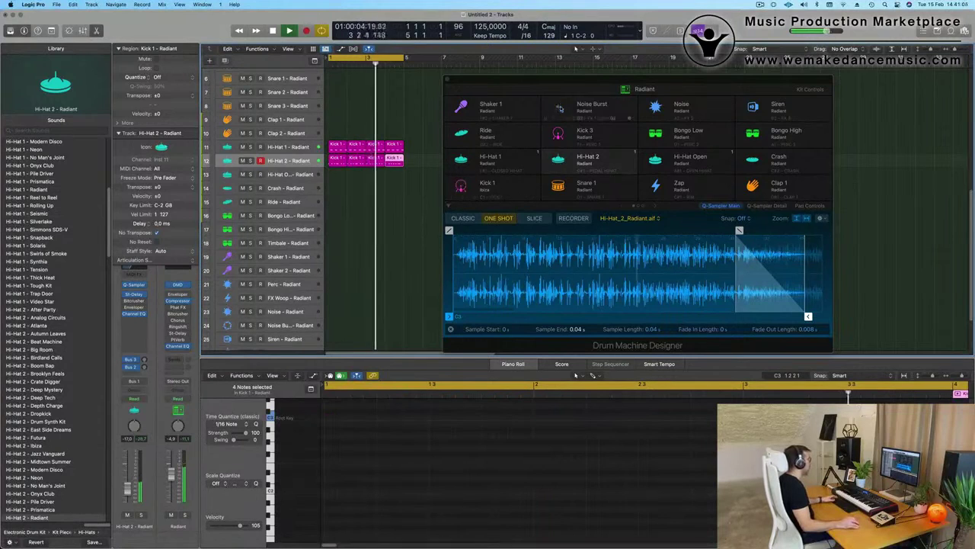
Lower the Hi-Hat 2 track's volume to -23.5 dB and close the Drum Machine Designer window.
{"action": "left_click_drag", "start_coordinate": [590, 80], "coordinate": [600, 81]}
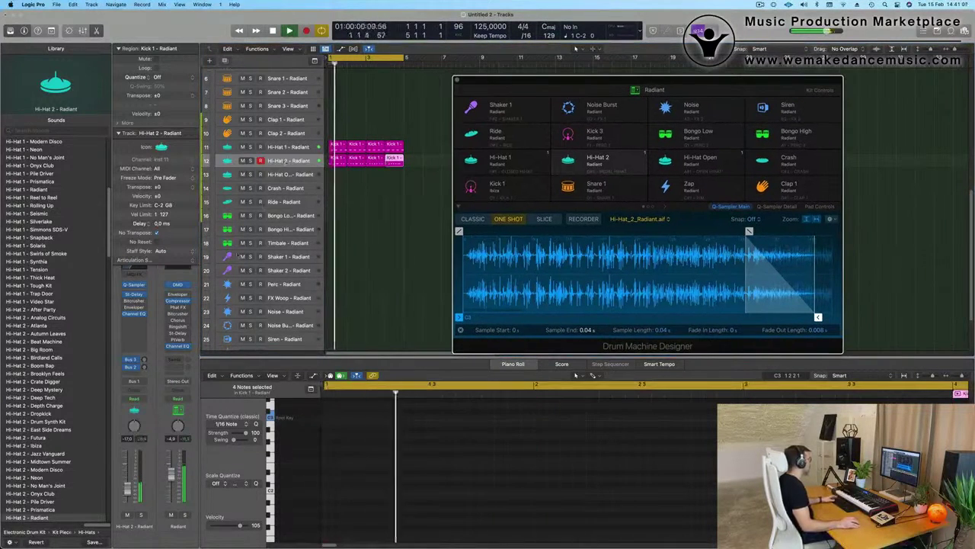
{"action": "left_click", "coordinate": [279, 164]}
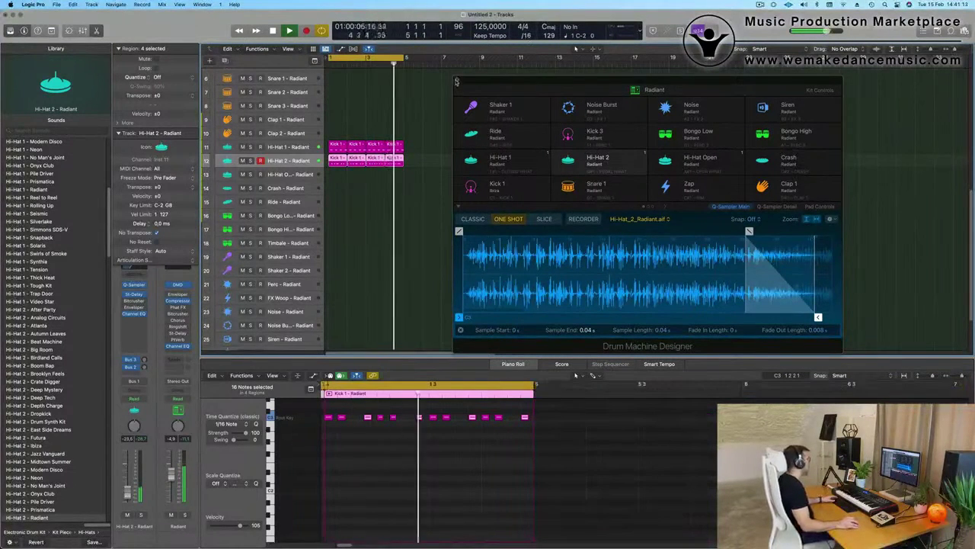
{"action": "left_click", "coordinate": [458, 79]}
Copy the first Kick 1 region to the Snare 1 track, keeping only the notes on beats 2 and 4, raised to C2.
{"action": "scroll", "coordinate": [355, 159], "scroll_direction": "up", "scroll_amount": 5}
{"action": "left_click", "coordinate": [349, 168]}
{"action": "scroll", "coordinate": [355, 198], "scroll_direction": "down", "scroll_amount": 3}
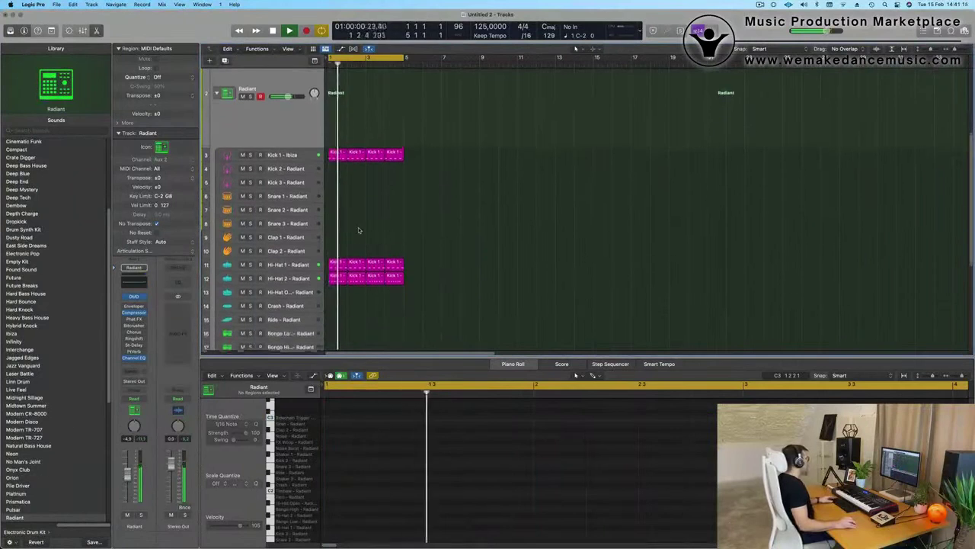
{"action": "left_click", "coordinate": [340, 148]}
{"action": "left_click_drag", "start_coordinate": [340, 148], "coordinate": [338, 191]}
{"action": "key", "text": "space"}
{"action": "left_click", "coordinate": [335, 477]}
{"action": "left_click_drag", "start_coordinate": [381, 445], "coordinate": [516, 510]}
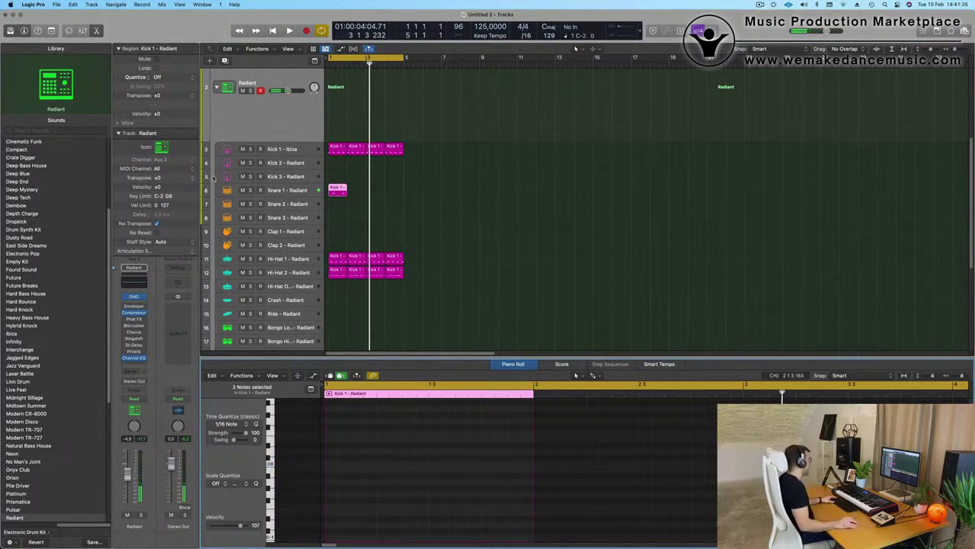
Repeat the Snare 1 region three times to fill bars 1 to 4, then play the loop and select the Snare 1 track.
{"action": "left_click", "coordinate": [338, 190]}
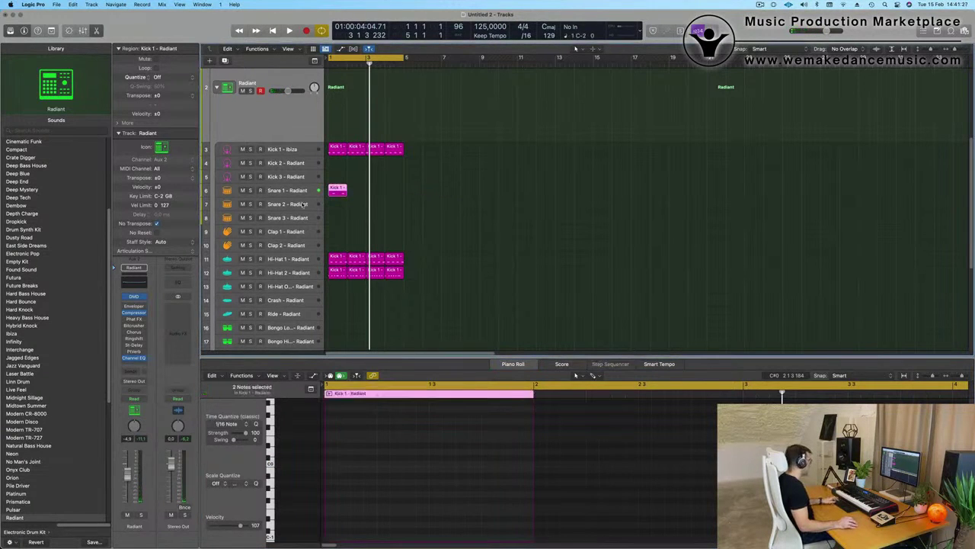
{"action": "key", "text": "super+r"}
{"action": "key", "text": "super+r"}
{"action": "key", "text": "super+r"}
{"action": "key", "text": "space"}
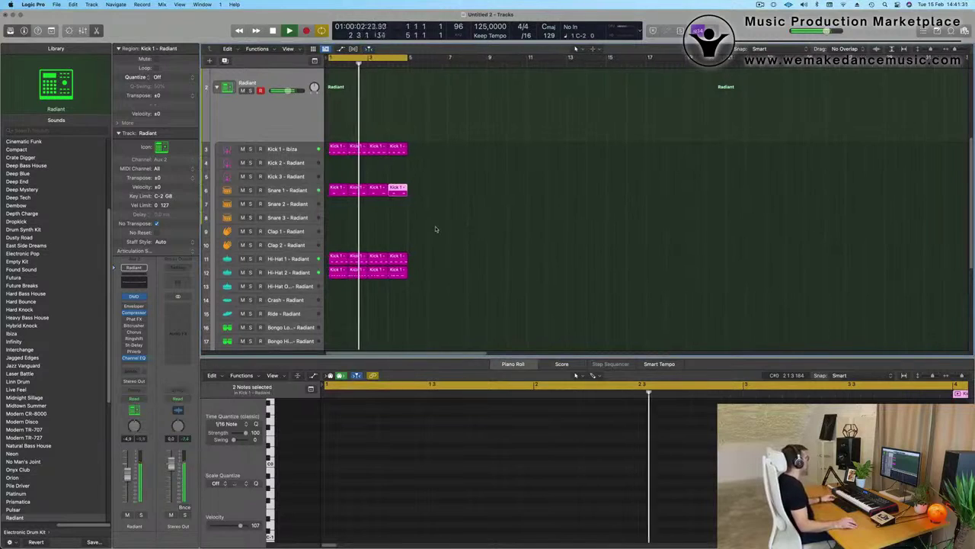
{"action": "left_click", "coordinate": [290, 190]}
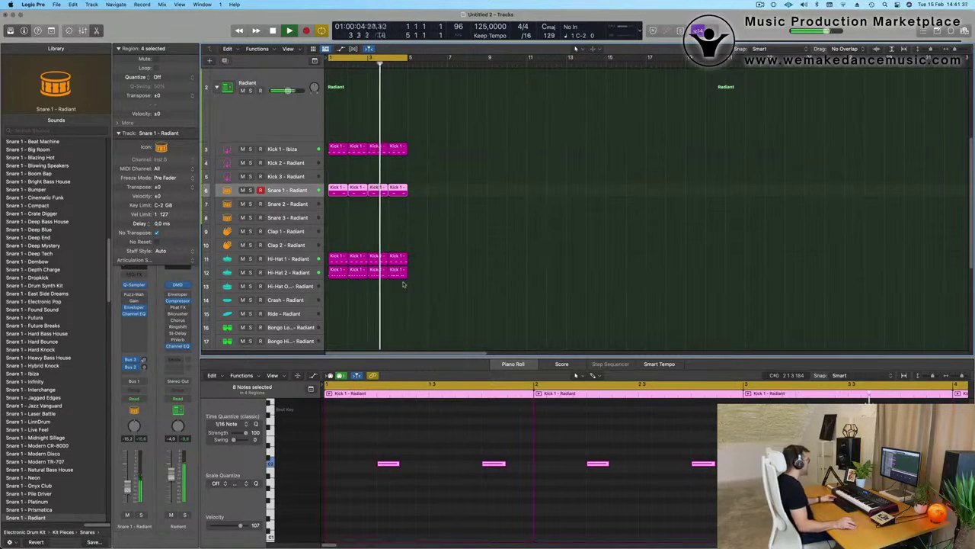
Copy the first Hi-Hat 2 region onto the Bongo Low track, move the copy to Bongo High, and select the Bongo High track.
{"action": "scroll", "coordinate": [409, 281], "scroll_direction": "down", "scroll_amount": 3}
{"action": "scroll", "coordinate": [409, 281], "scroll_direction": "down", "scroll_amount": 3}
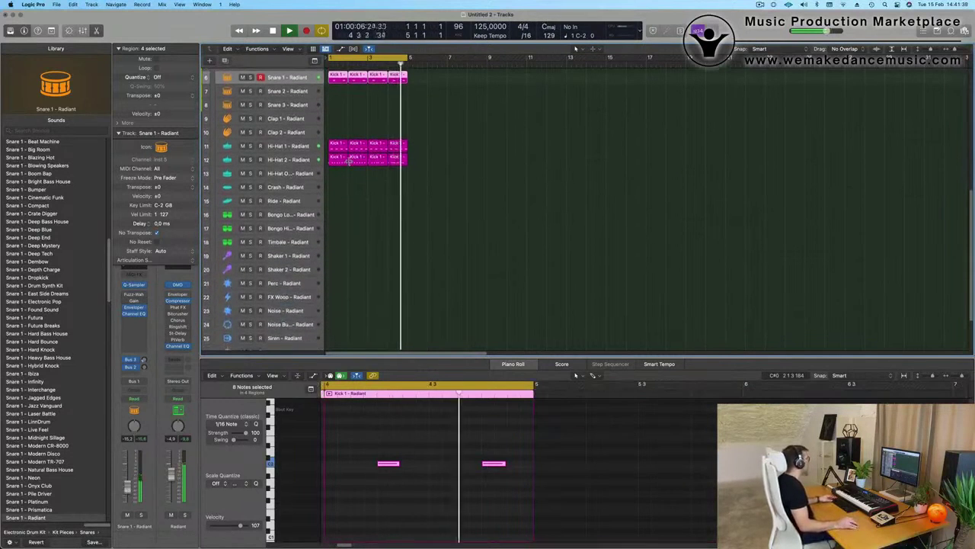
{"action": "left_click", "coordinate": [341, 159]}
{"action": "left_click_drag", "start_coordinate": [342, 161], "coordinate": [335, 328]}
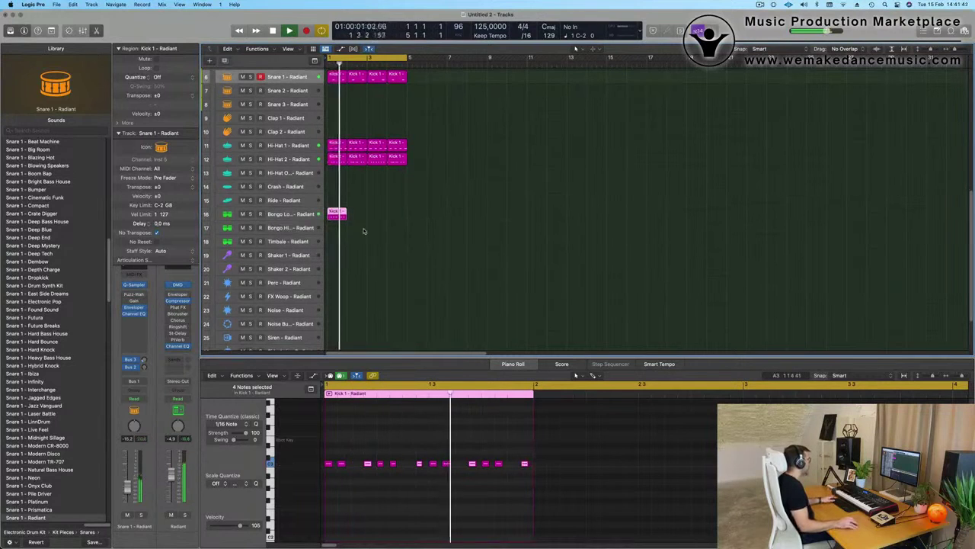
{"action": "left_click_drag", "start_coordinate": [338, 213], "coordinate": [337, 222]}
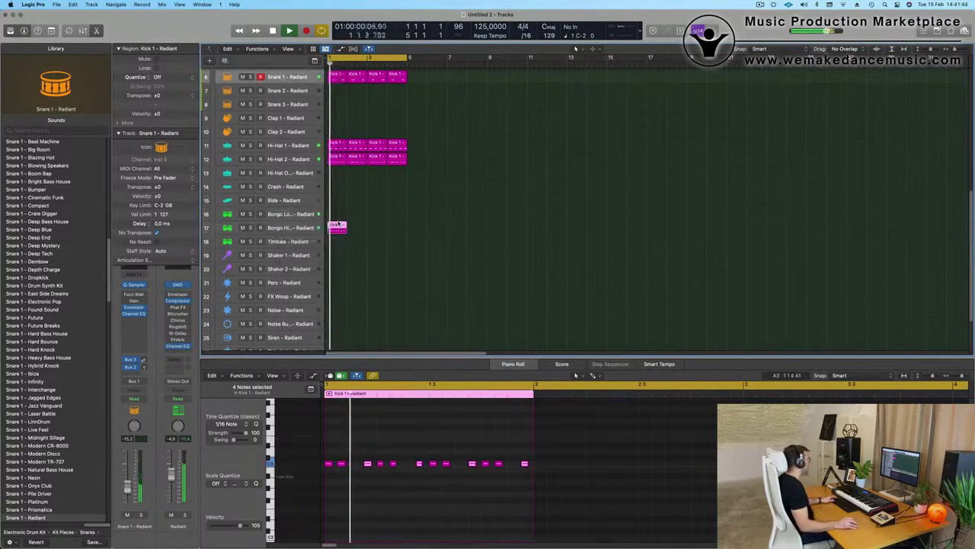
{"action": "left_click", "coordinate": [285, 230]}
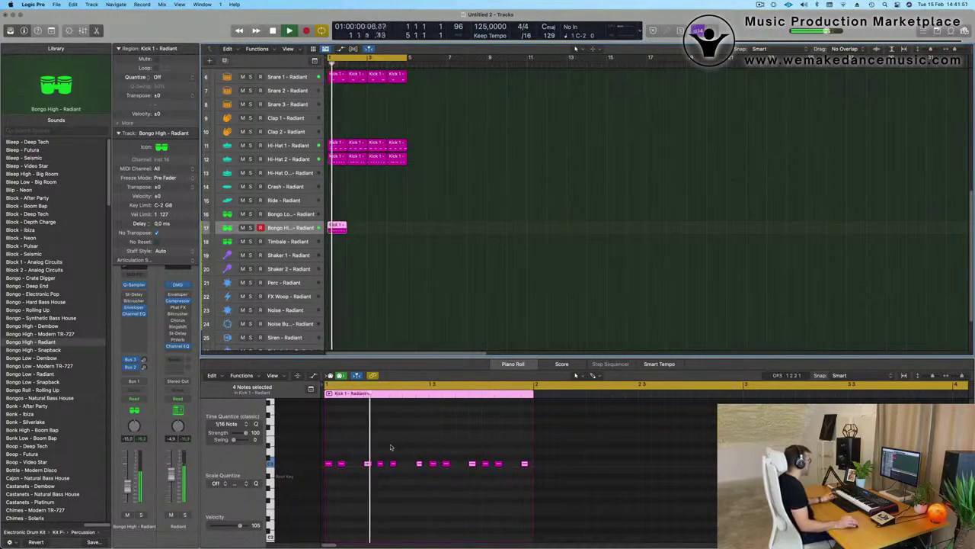
Delete all notes after the first three in the Bongo High region.
{"action": "left_click", "coordinate": [392, 463]}
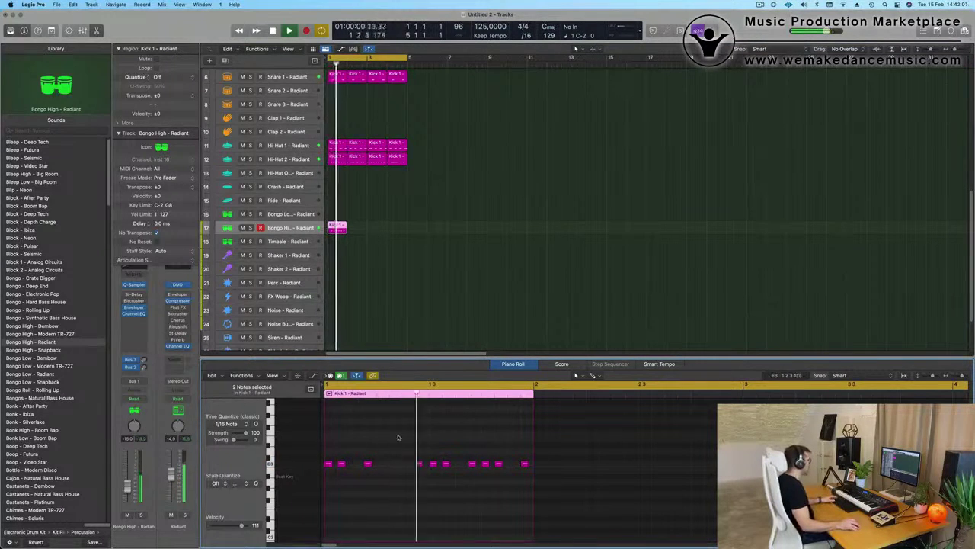
{"action": "left_click_drag", "start_coordinate": [393, 443], "coordinate": [593, 506]}
{"action": "key", "text": "space"}
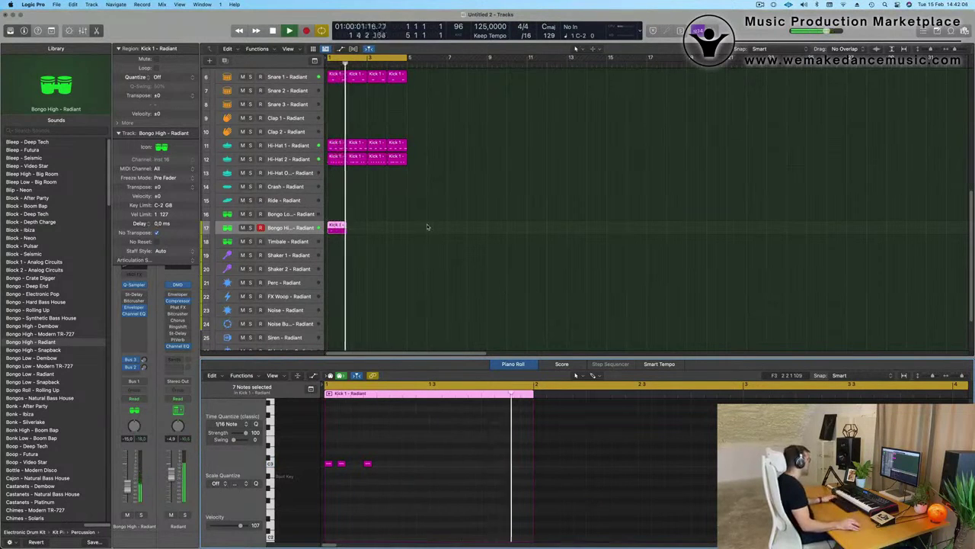
Repeat the Bongo High region three times to fill bars 1 to 4, and clear the region selection.
{"action": "key", "text": "super+r"}
{"action": "key", "text": "super+r"}
{"action": "key", "text": "super+r"}
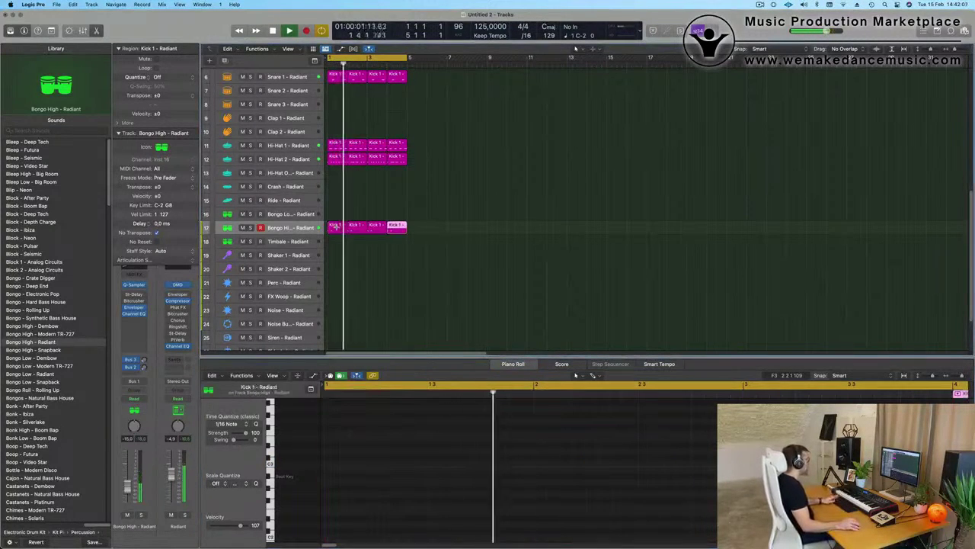
{"action": "left_click", "coordinate": [298, 228]}
{"action": "left_click", "coordinate": [381, 284]}
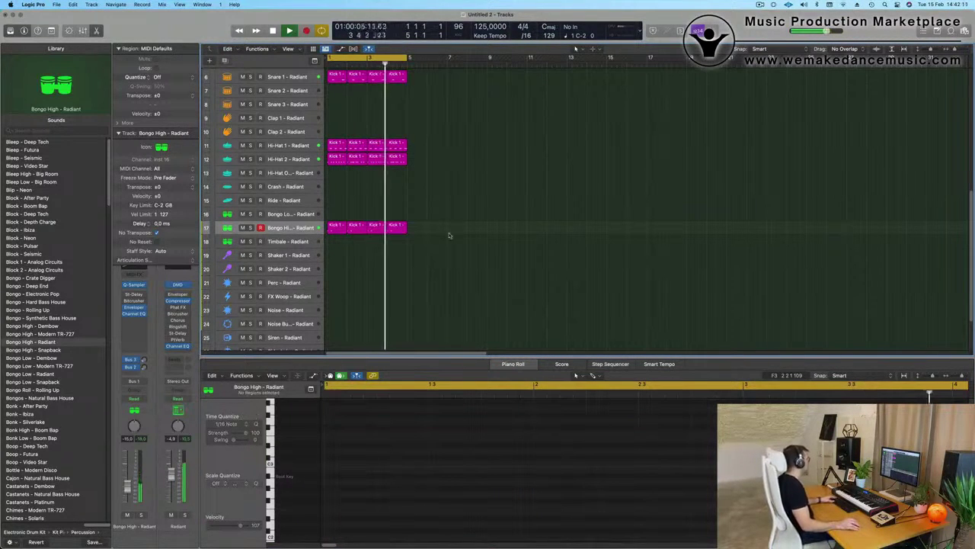
Copy the first Bongo High region to the Perc track and shift its three notes into the second half of the bar.
{"action": "left_click", "coordinate": [335, 228]}
{"action": "left_click_drag", "start_coordinate": [335, 228], "coordinate": [337, 281]}
{"action": "left_click_drag", "start_coordinate": [323, 482], "coordinate": [315, 484]}
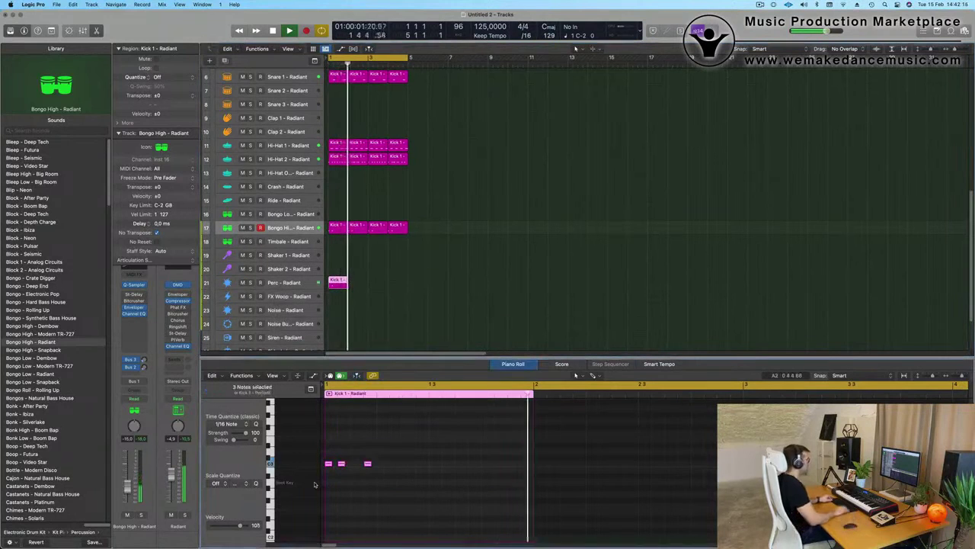
{"action": "key", "text": "alt+Right"}
{"action": "key", "text": "alt+Right"}
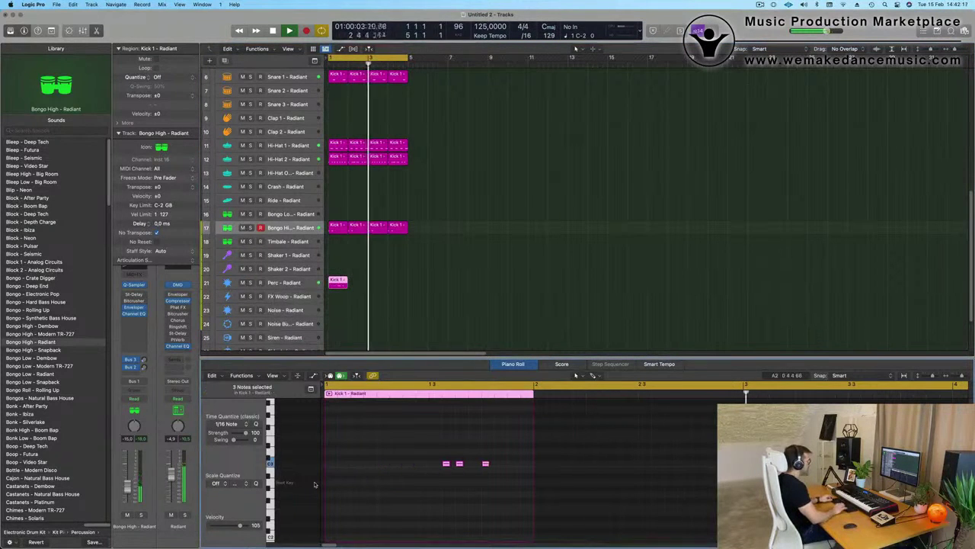
Delete the middle note in the Perc region and repeat the region three times to fill bars 1 to 4.
{"action": "left_click", "coordinate": [459, 462]}
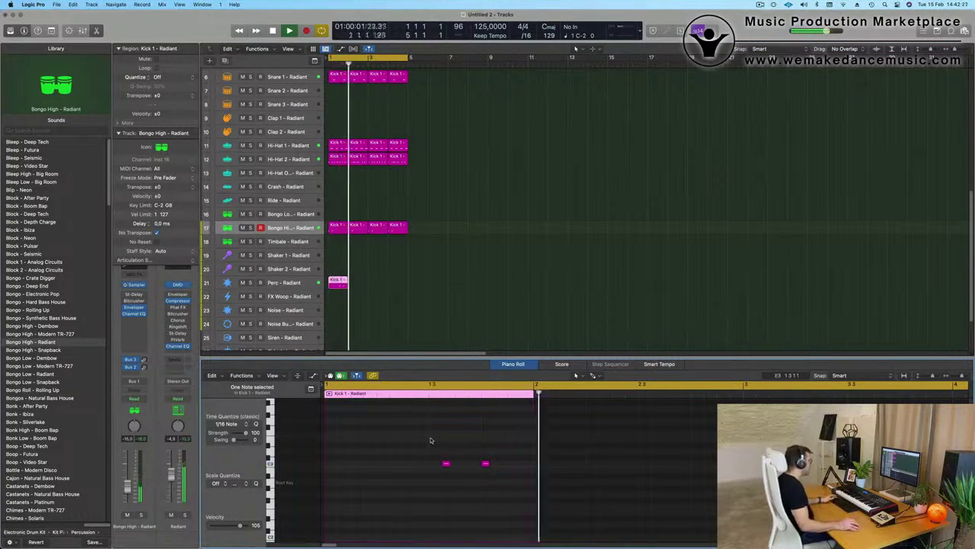
{"action": "key", "text": "super+r"}
{"action": "key", "text": "super+r"}
{"action": "key", "text": "super+r"}
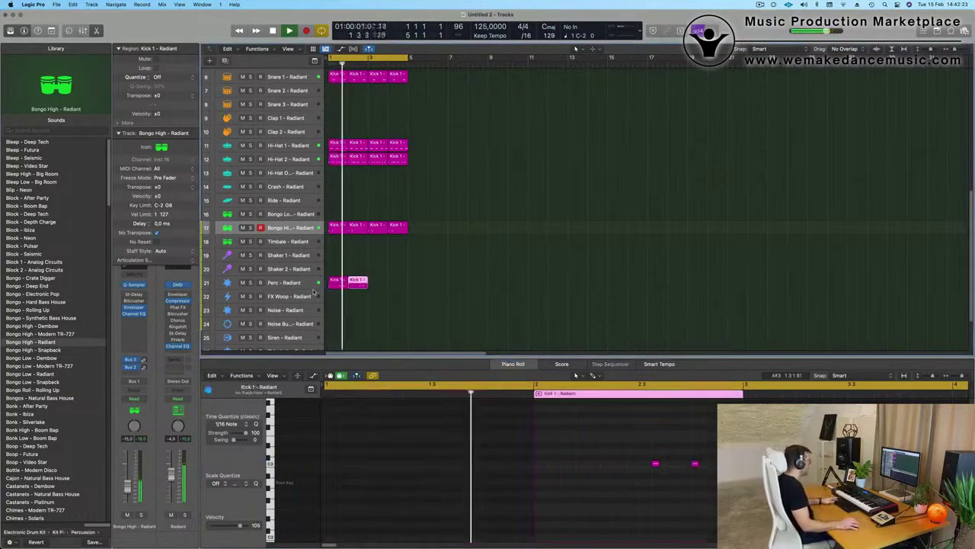
{"action": "left_click", "coordinate": [286, 282]}
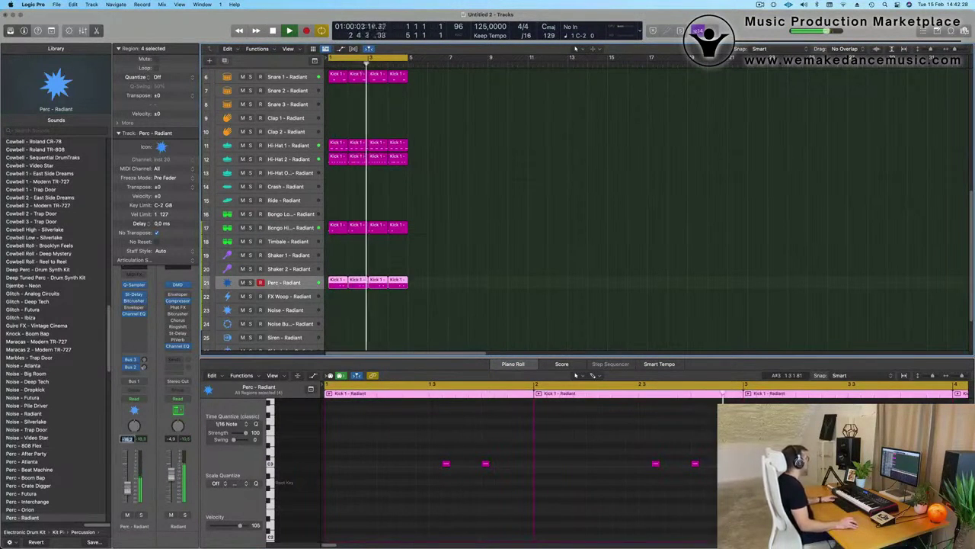
Duplicate the Object In Motion track with its channel settings and open Alchemy on the duplicate.
{"action": "key", "text": "z"}
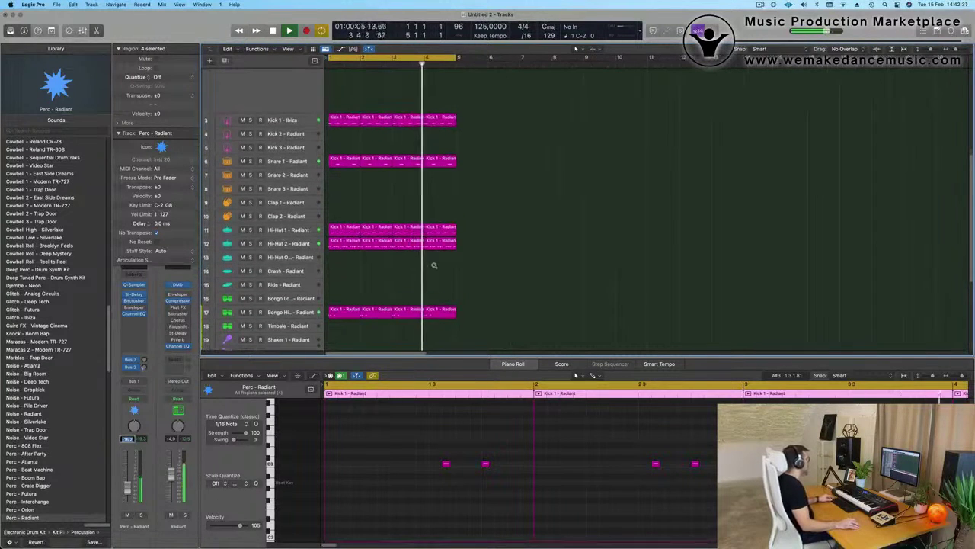
{"action": "scroll", "coordinate": [577, 146], "scroll_direction": "up", "scroll_amount": 3}
{"action": "left_click", "coordinate": [577, 146]}
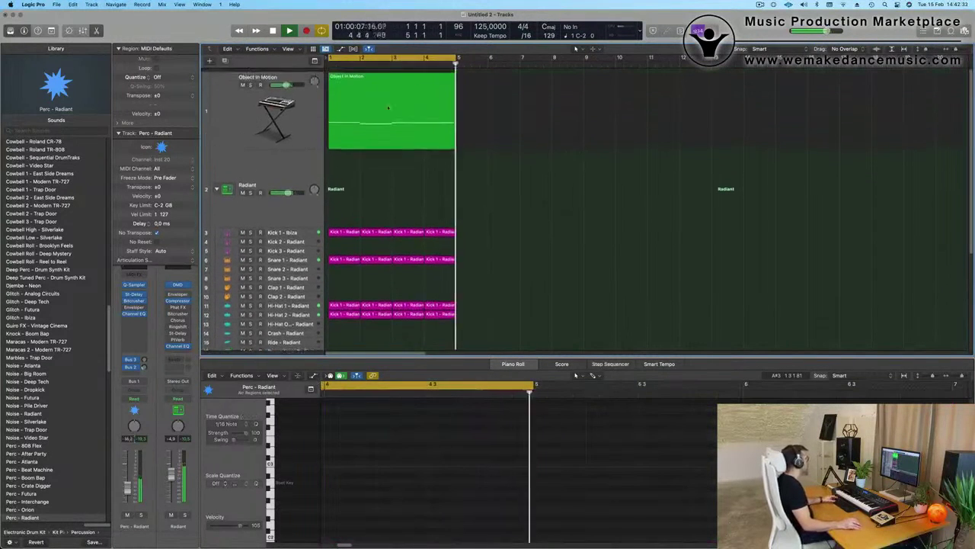
{"action": "left_click", "coordinate": [227, 111]}
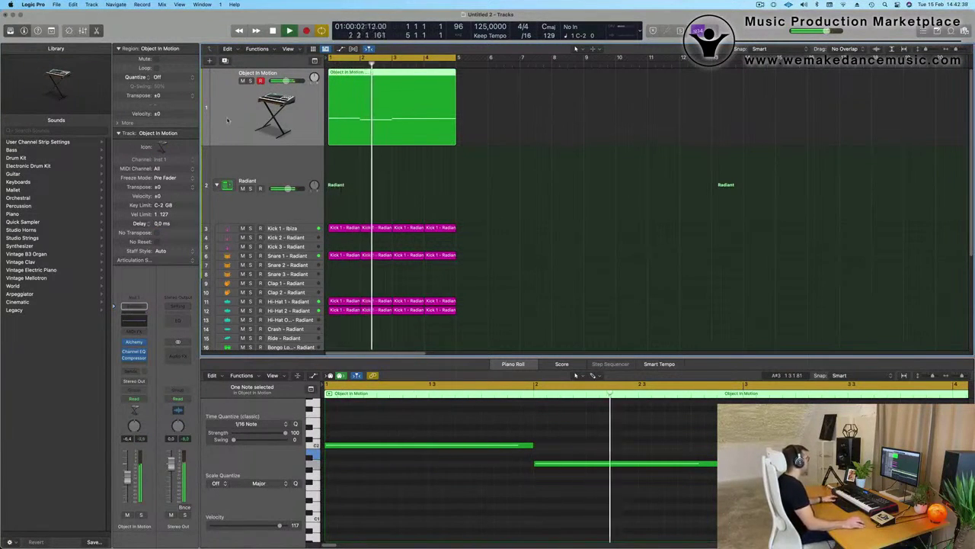
{"action": "key", "text": "super+d"}
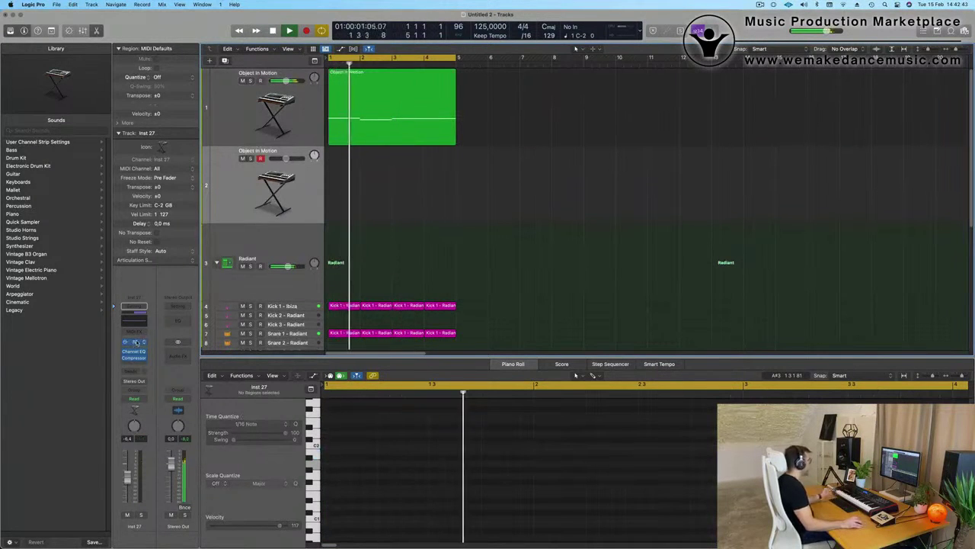
{"action": "left_click", "coordinate": [134, 343]}
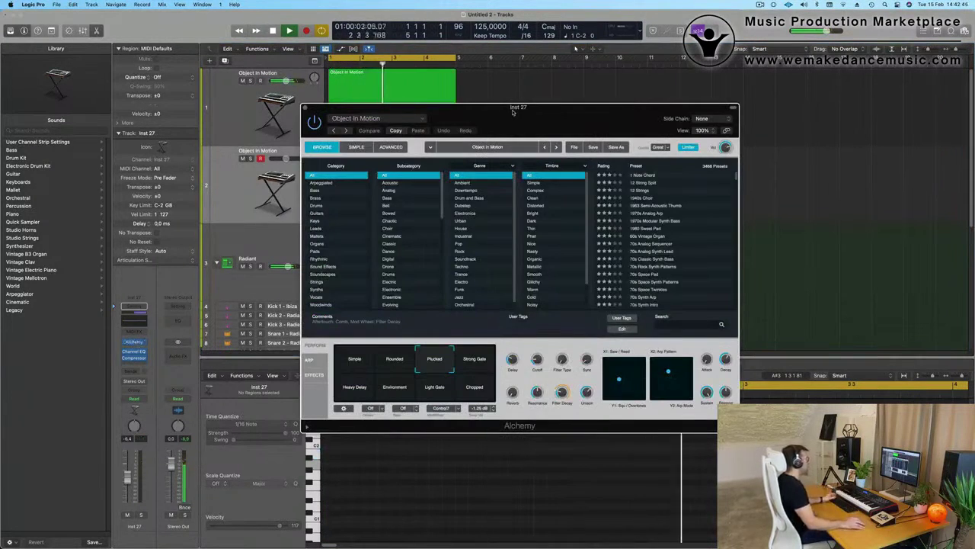
{"action": "left_click_drag", "start_coordinate": [512, 109], "coordinate": [445, 15]}
Try the Heavy Pulse Bass preset from Oblique Structures on the new track, including its Blooming variation.
{"action": "left_click", "coordinate": [337, 27]}
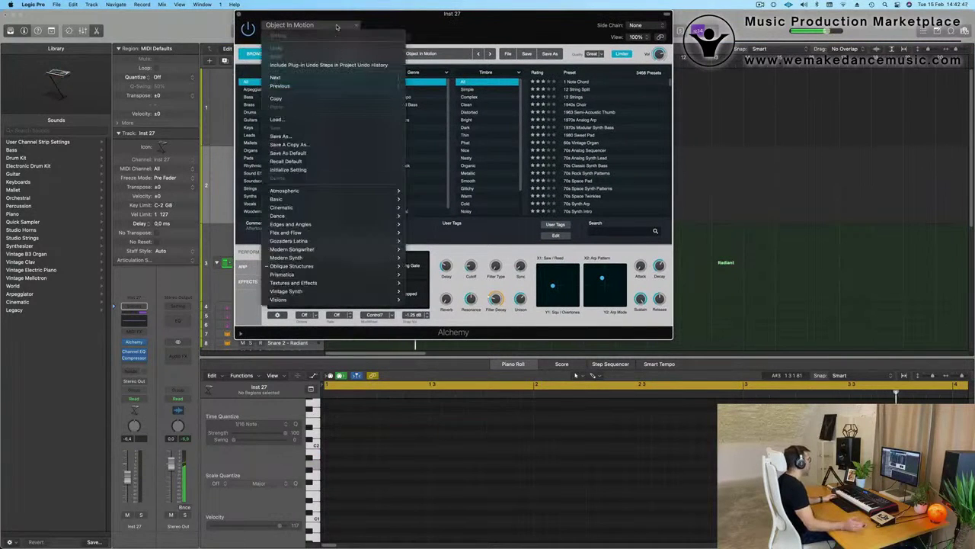
{"action": "mouse_move", "coordinate": [361, 199]}
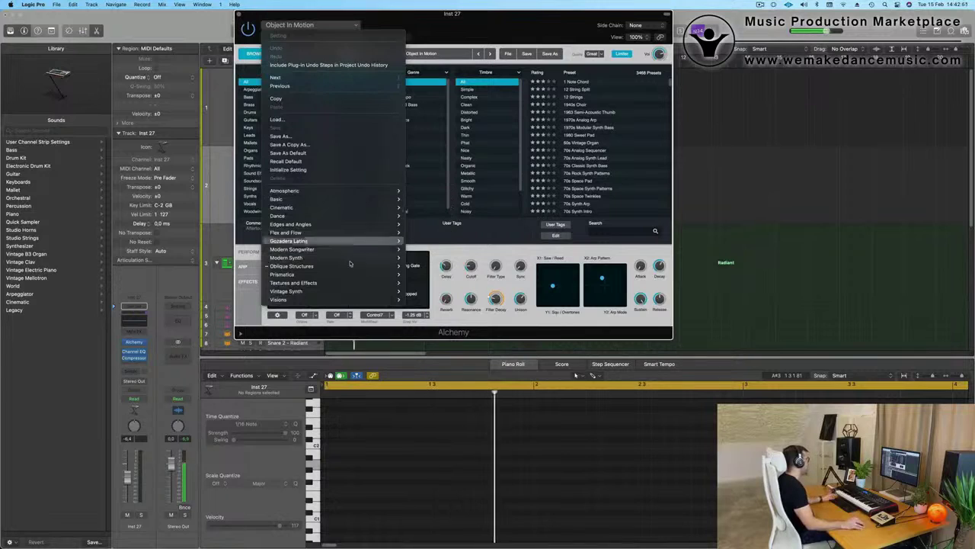
{"action": "mouse_move", "coordinate": [349, 276]}
{"action": "mouse_move", "coordinate": [434, 279]}
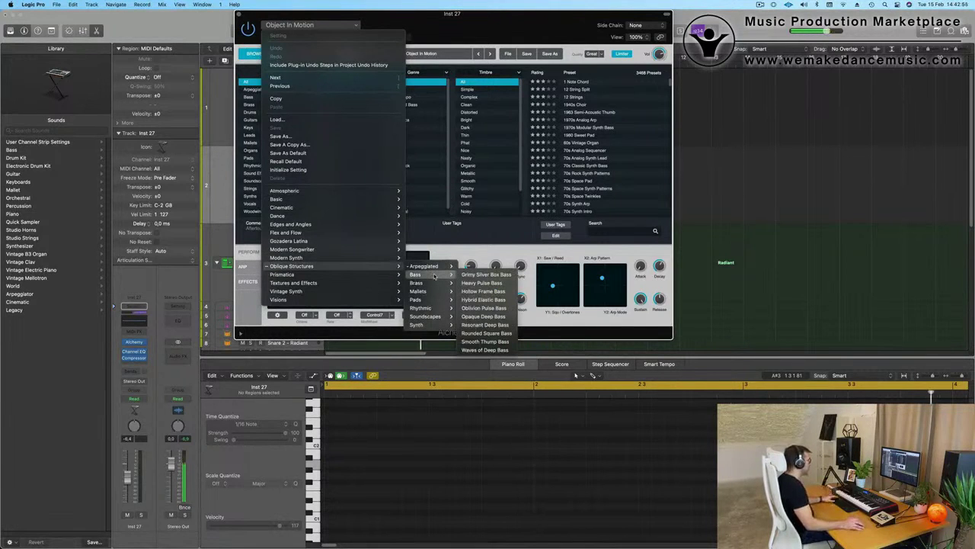
{"action": "left_click", "coordinate": [488, 284]}
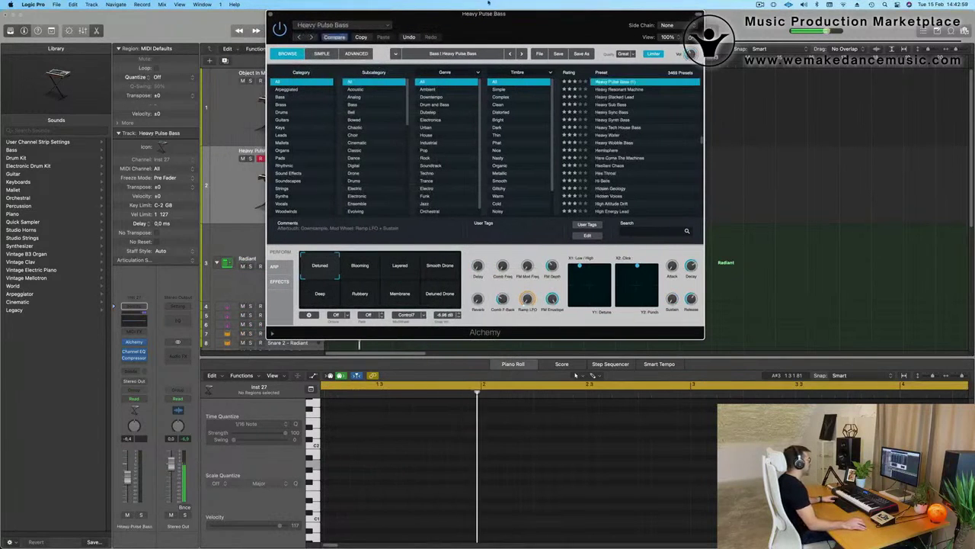
{"action": "left_click_drag", "start_coordinate": [485, 27], "coordinate": [553, 57]}
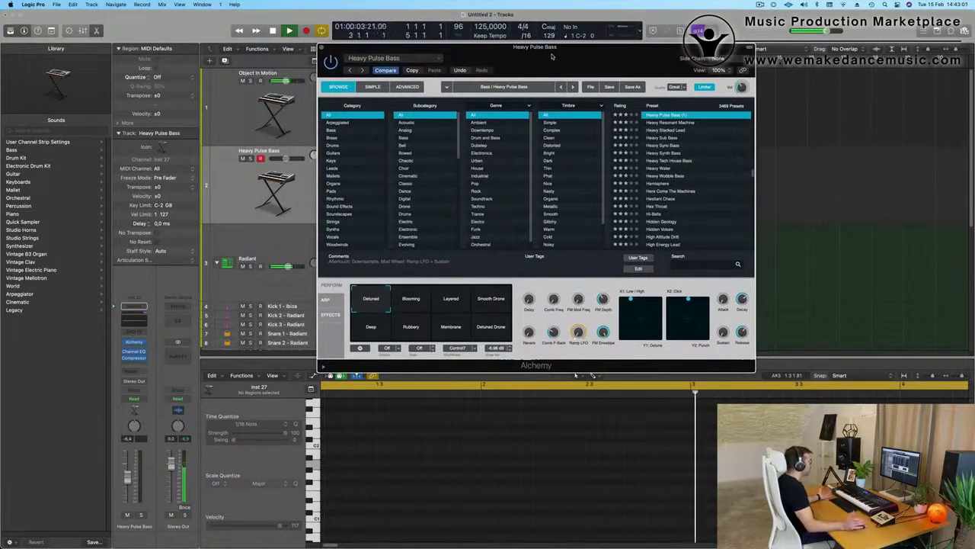
{"action": "scroll", "coordinate": [670, 183], "scroll_direction": "up", "scroll_amount": 4}
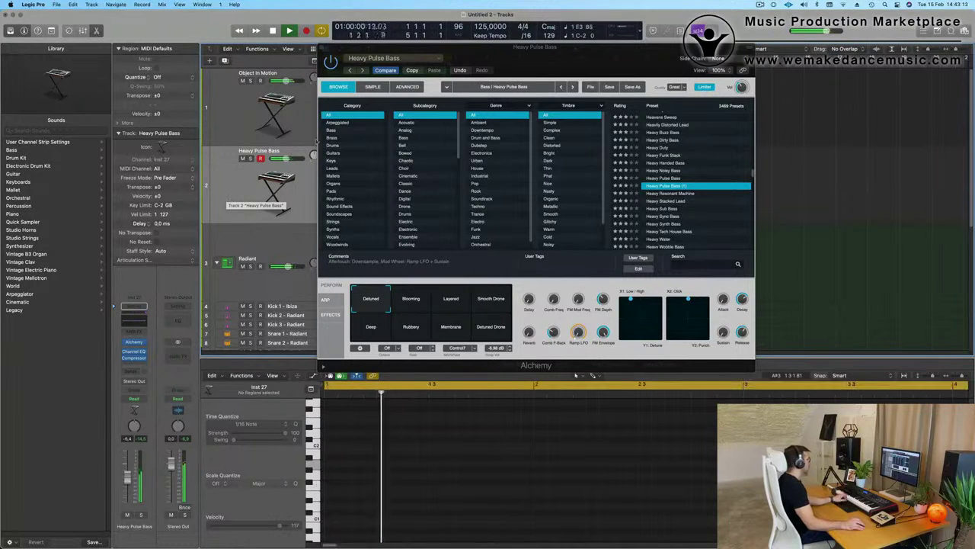
{"action": "left_click", "coordinate": [395, 298]}
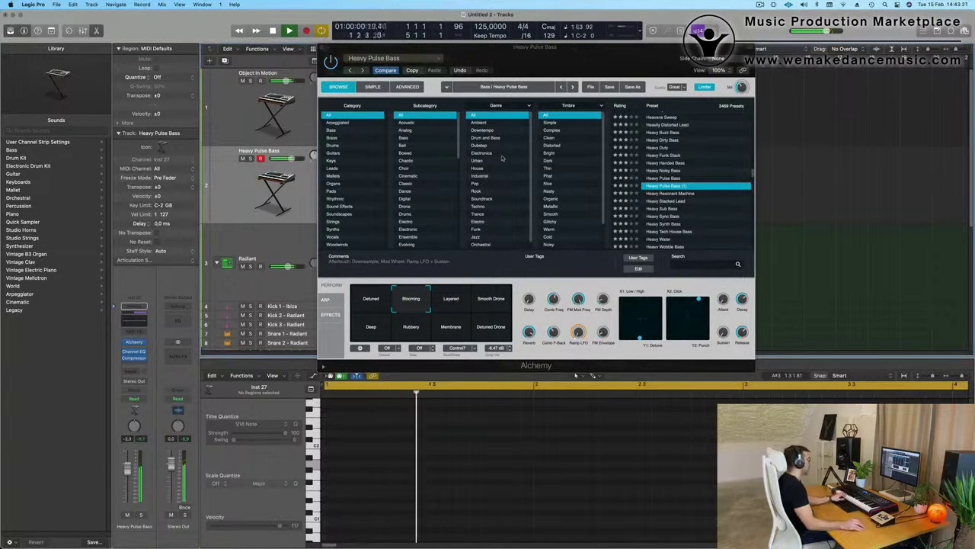
Load the Opaque Deep Bass preset from Oblique Structures and set the track's volume fader to -3.6 dB.
{"action": "left_click", "coordinate": [385, 59]}
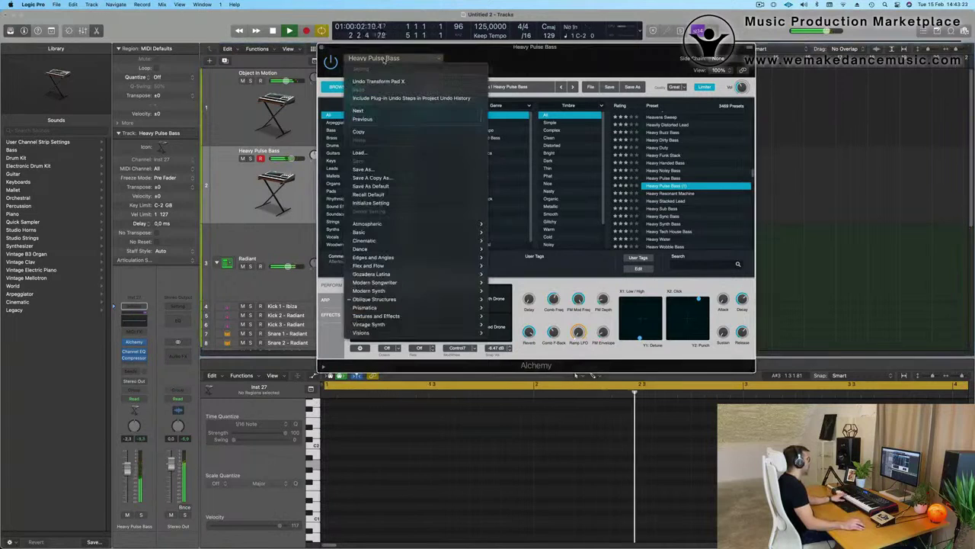
{"action": "mouse_move", "coordinate": [409, 308]}
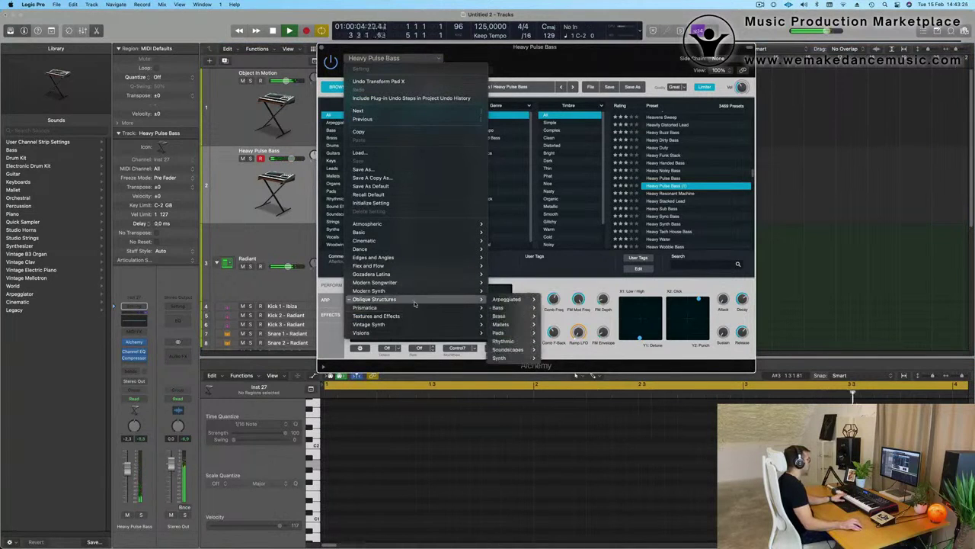
{"action": "mouse_move", "coordinate": [373, 298]}
{"action": "mouse_move", "coordinate": [507, 299]}
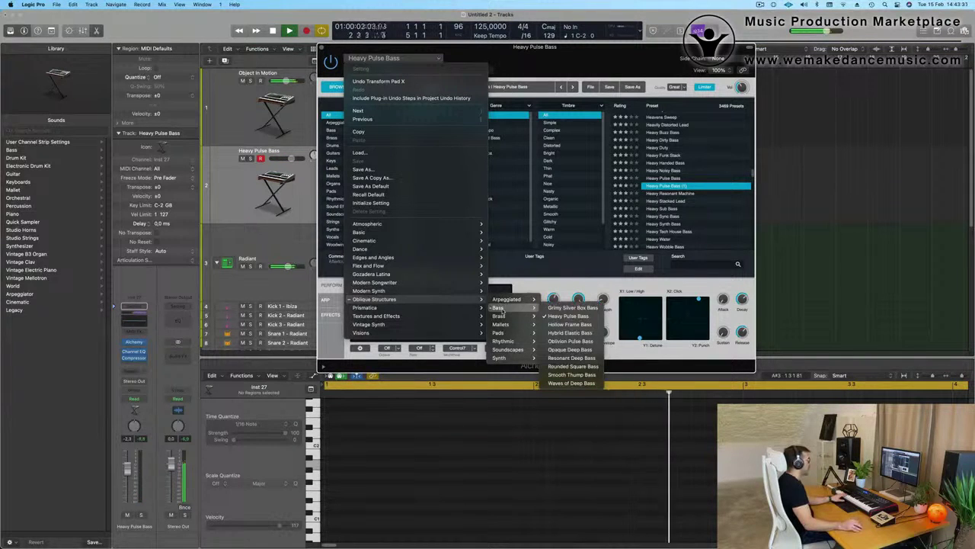
{"action": "left_click", "coordinate": [561, 349]}
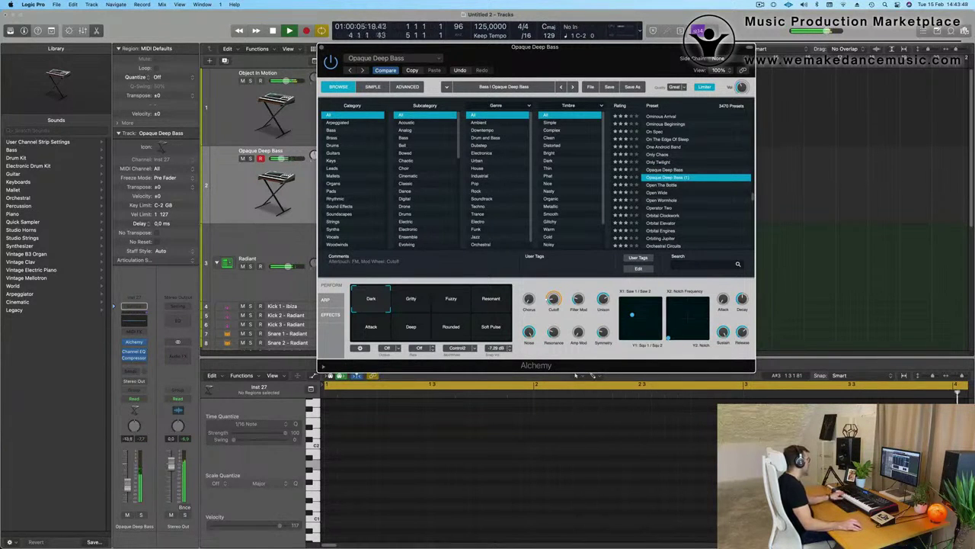
{"action": "left_click", "coordinate": [131, 480]}
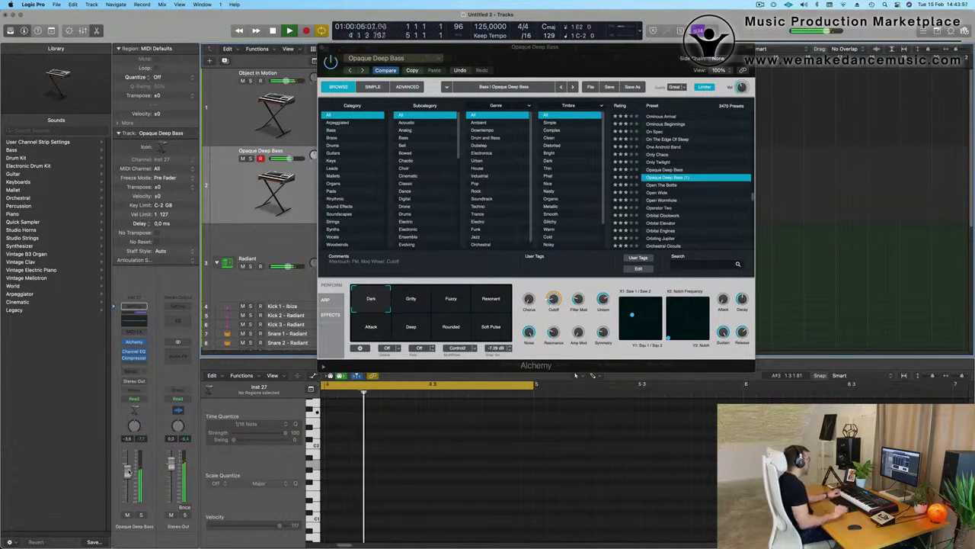
Copy the Object In Motion region to the Opaque Deep Bass track and turn cycle playback back on for bars 1 to 4.
{"action": "left_click_drag", "start_coordinate": [544, 47], "coordinate": [807, 71]}
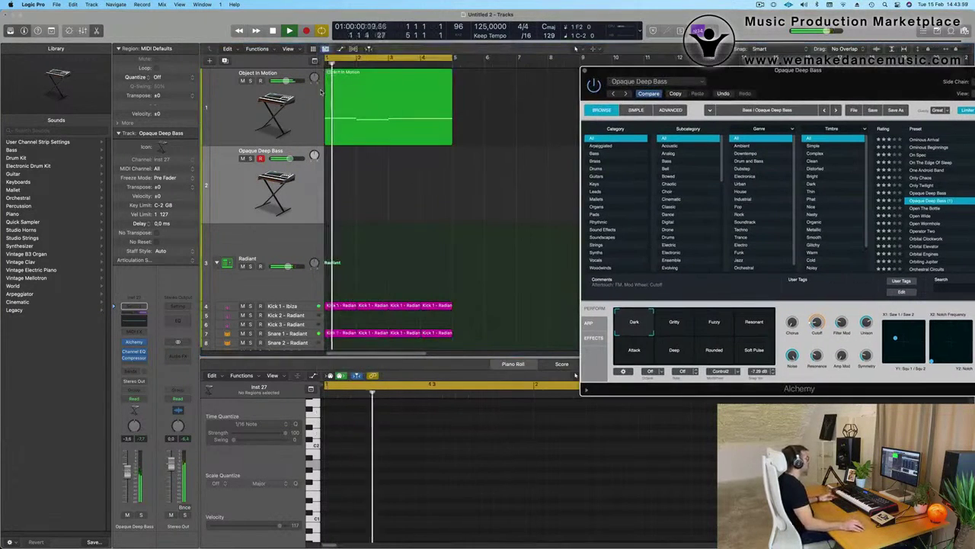
{"action": "left_click", "coordinate": [385, 80]}
{"action": "left_click_drag", "start_coordinate": [385, 80], "coordinate": [385, 190]}
{"action": "left_click", "coordinate": [449, 289]}
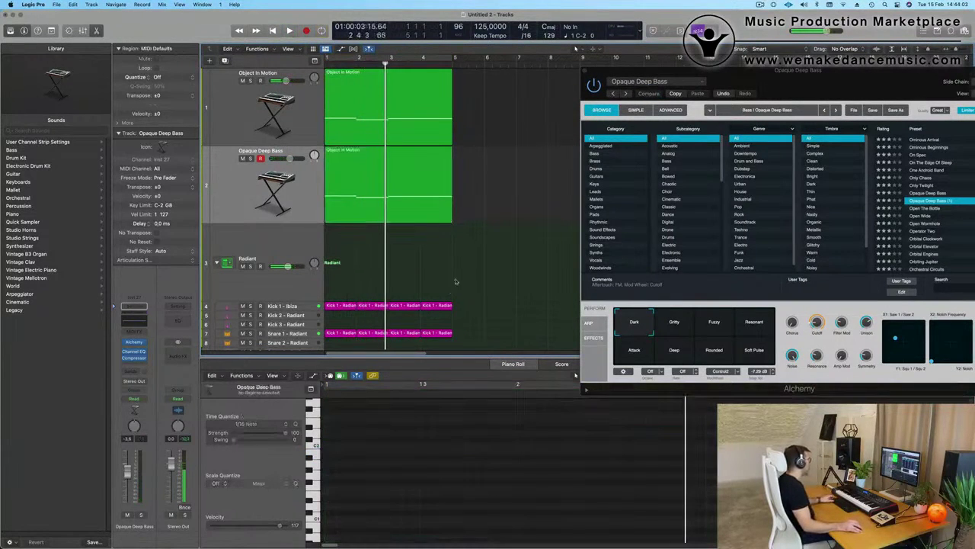
{"action": "key", "text": "space"}
{"action": "scroll", "coordinate": [453, 189], "scroll_direction": "down", "scroll_amount": 3}
{"action": "key", "text": "space"}
{"action": "left_click", "coordinate": [367, 55]}
{"action": "key", "text": "space"}
Transpose all notes in the Opaque Deep Bass region up one octave.
{"action": "left_click", "coordinate": [377, 177]}
{"action": "left_click", "coordinate": [424, 483]}
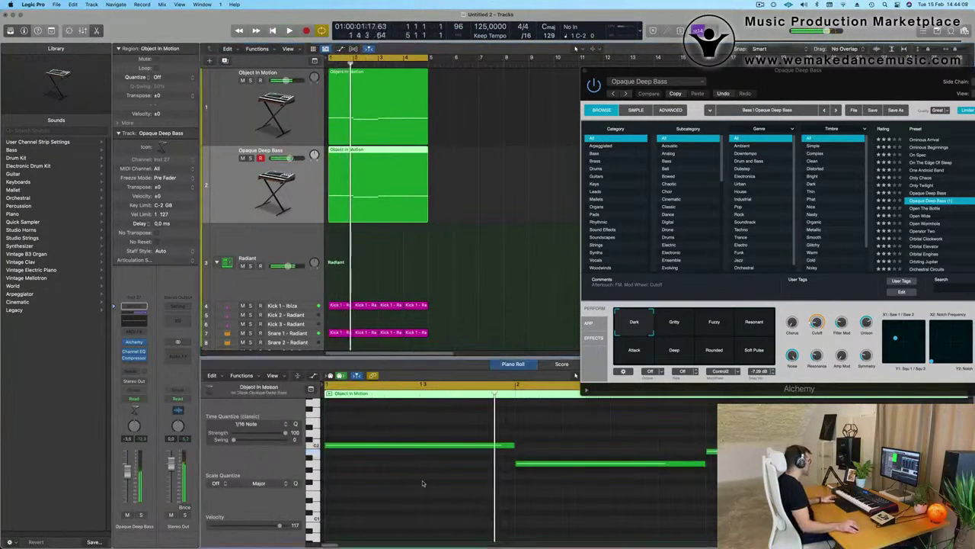
{"action": "key", "text": "super+a"}
{"action": "key", "text": "alt+shift+Up"}
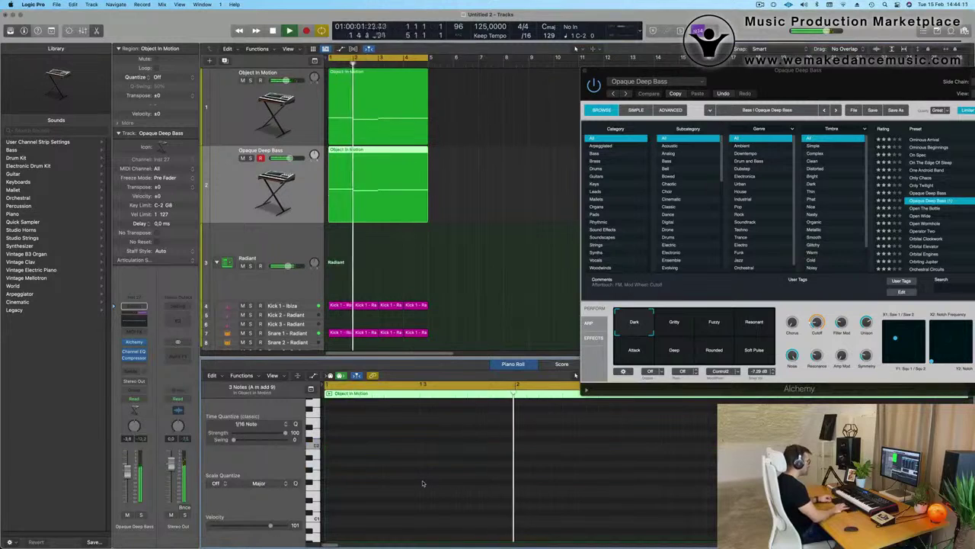
Audition the Opaque Deep Bass variations in Alchemy against the loop, settle on Dark, and adjust its Cutoff knob.
{"action": "left_click_drag", "start_coordinate": [802, 84], "coordinate": [584, 128]}
{"action": "left_click", "coordinate": [455, 369]}
{"action": "left_click", "coordinate": [496, 369]}
{"action": "left_click", "coordinate": [535, 368]}
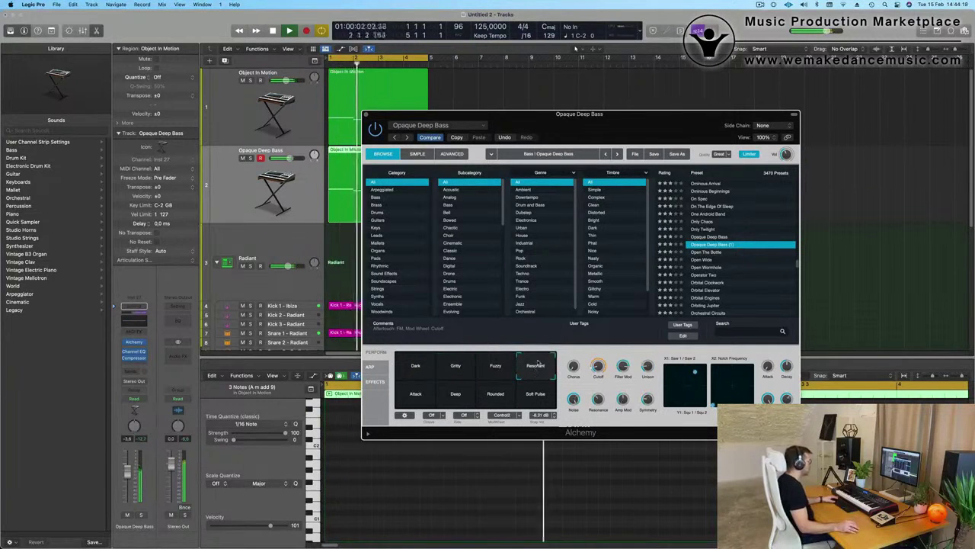
{"action": "left_click", "coordinate": [533, 397]}
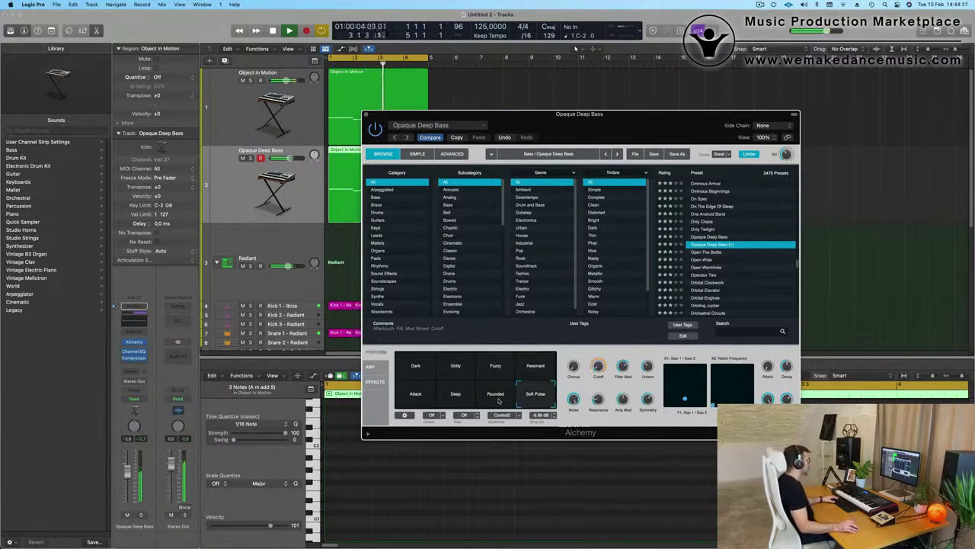
{"action": "left_click", "coordinate": [458, 401]}
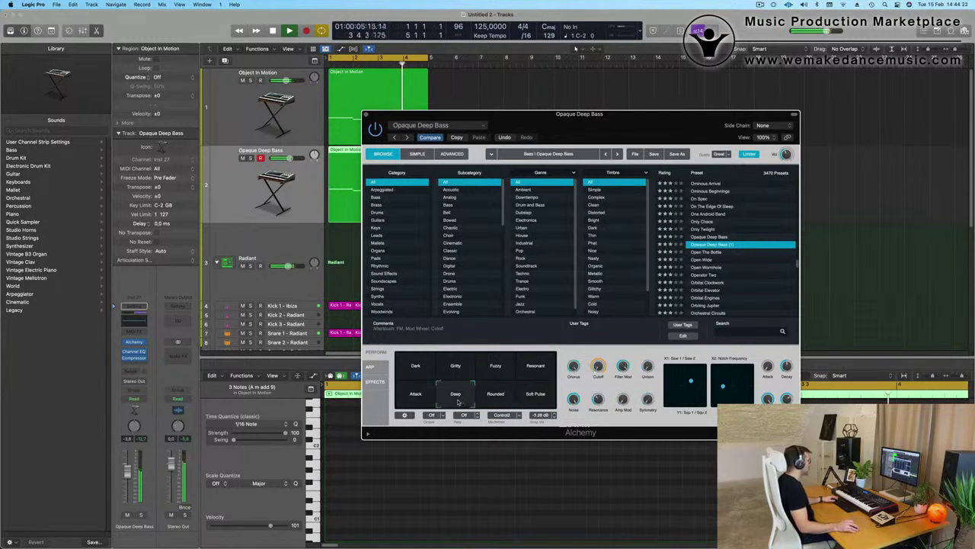
{"action": "left_click", "coordinate": [415, 397]}
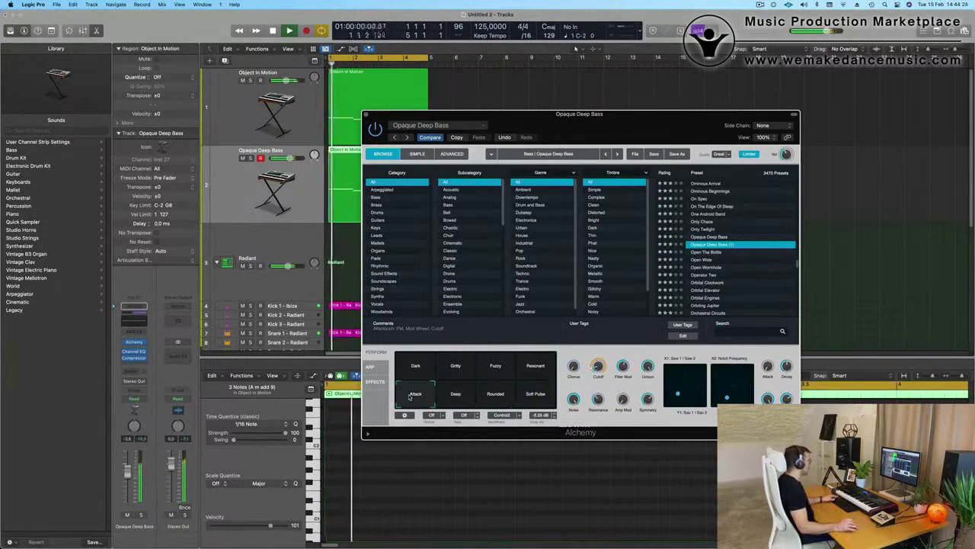
{"action": "left_click", "coordinate": [537, 366]}
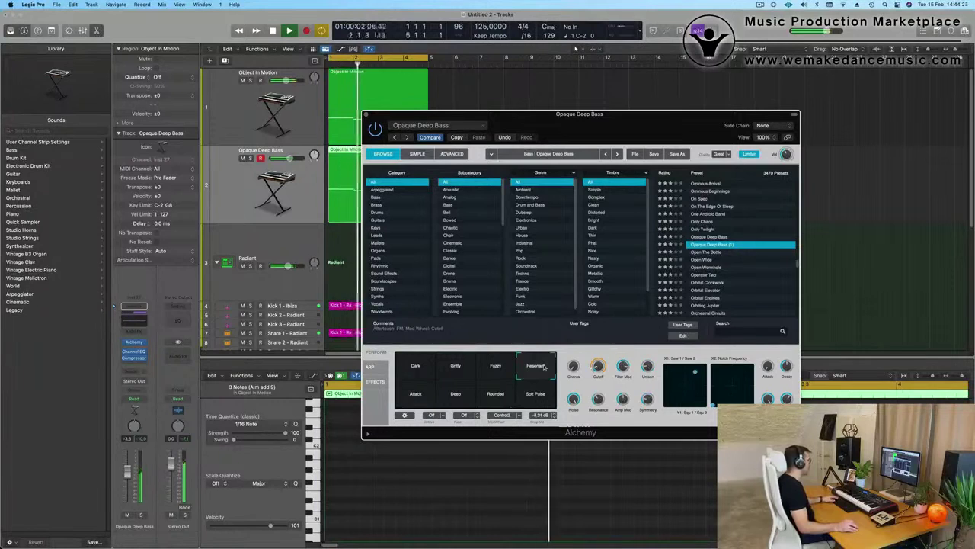
{"action": "left_click", "coordinate": [496, 367]}
{"action": "left_click", "coordinate": [455, 367]}
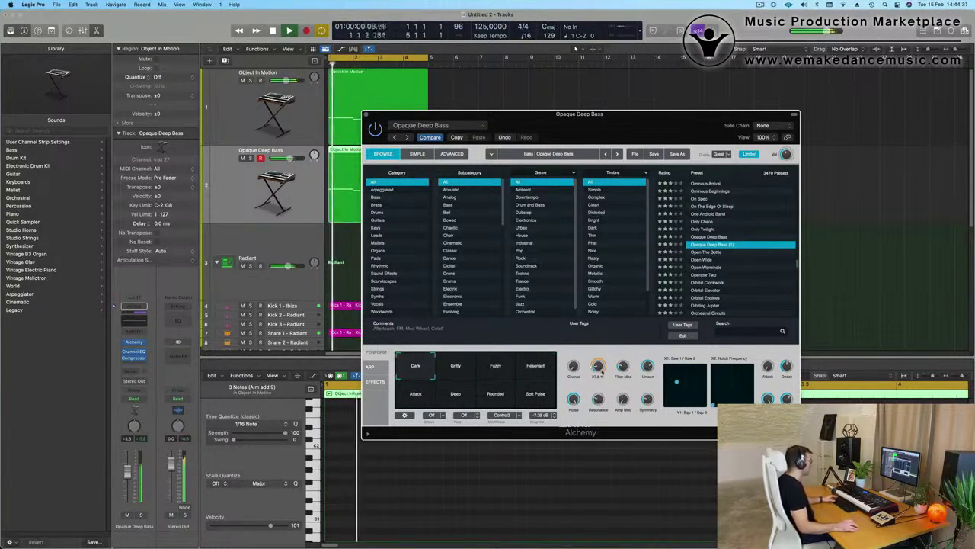
{"action": "mouse_move", "coordinate": [599, 354]}
{"action": "left_mouse_down"}
{"action": "mouse_move", "coordinate": [602, 345]}
{"action": "mouse_move", "coordinate": [600, 367]}
{"action": "left_mouse_up"}
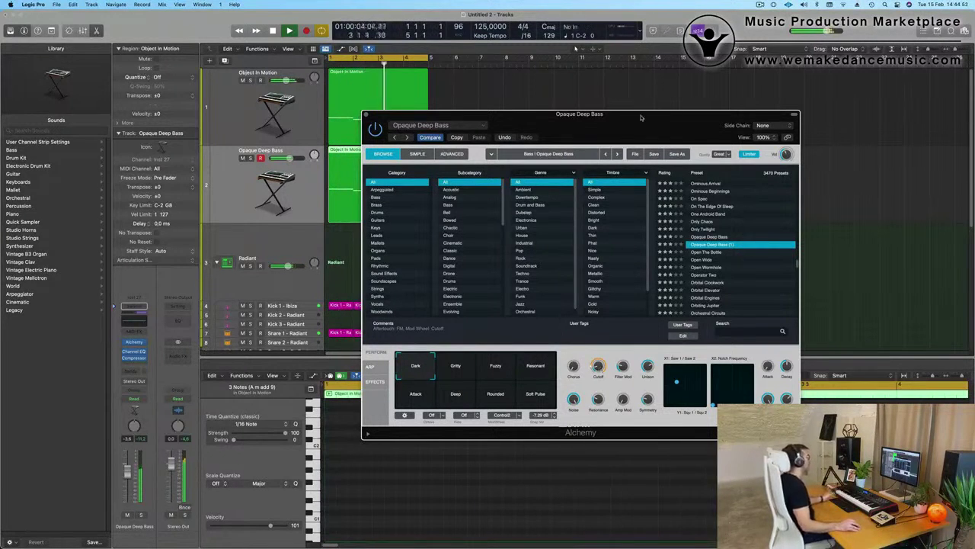
In the Object In Motion track's Channel EQ, set the low cut to 87.5 Hz at 18 dB/Oct and boost 155 Hz by 1 dB.
{"action": "left_click_drag", "start_coordinate": [641, 119], "coordinate": [715, 59]}
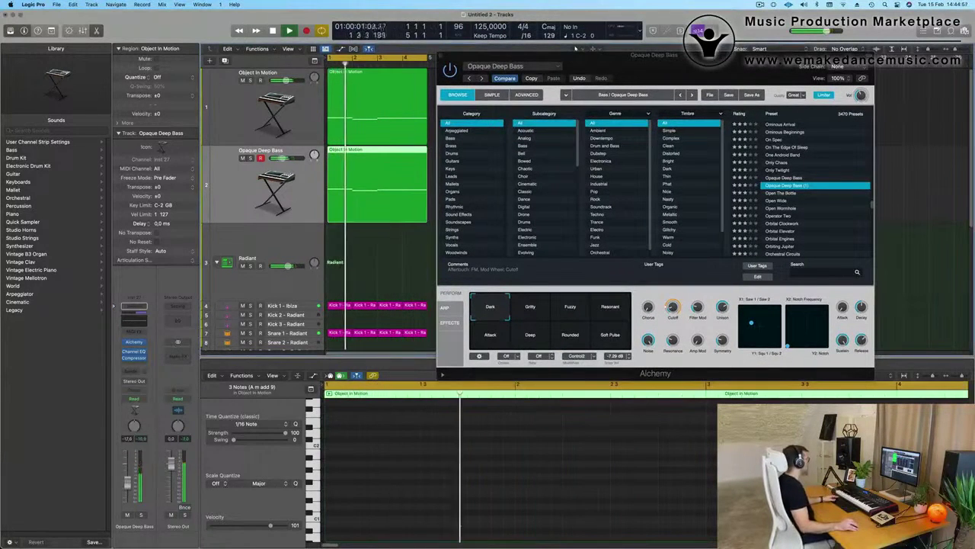
{"action": "left_click", "coordinate": [229, 134]}
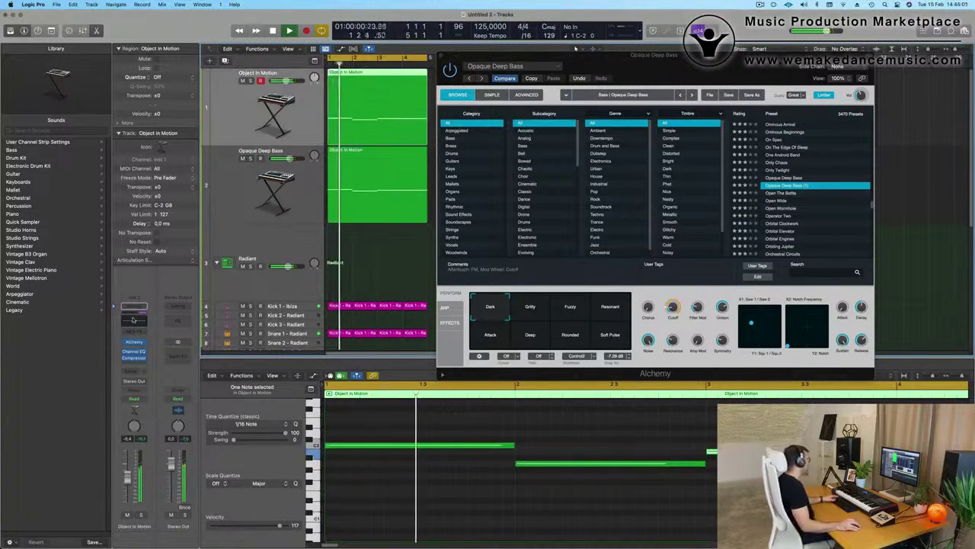
{"action": "left_click", "coordinate": [133, 319]}
{"action": "left_click_drag", "start_coordinate": [373, 224], "coordinate": [457, 221]}
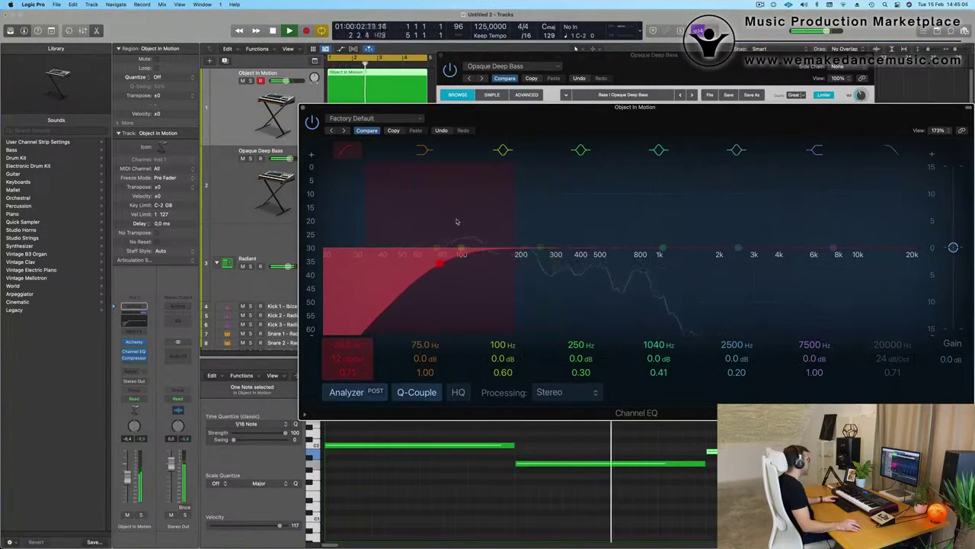
{"action": "left_click_drag", "start_coordinate": [520, 244], "coordinate": [498, 243]}
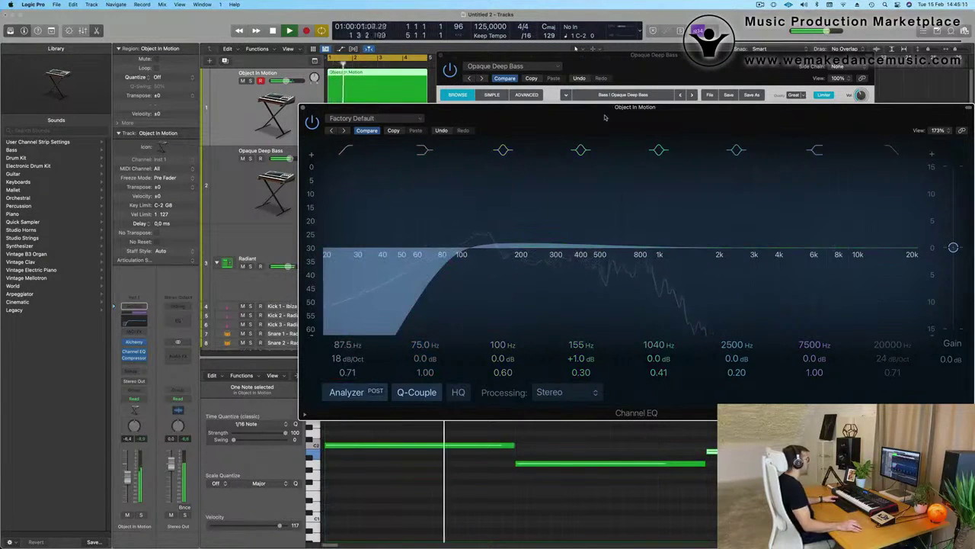
{"action": "left_click_drag", "start_coordinate": [605, 115], "coordinate": [544, 157]}
{"action": "left_click", "coordinate": [242, 151]}
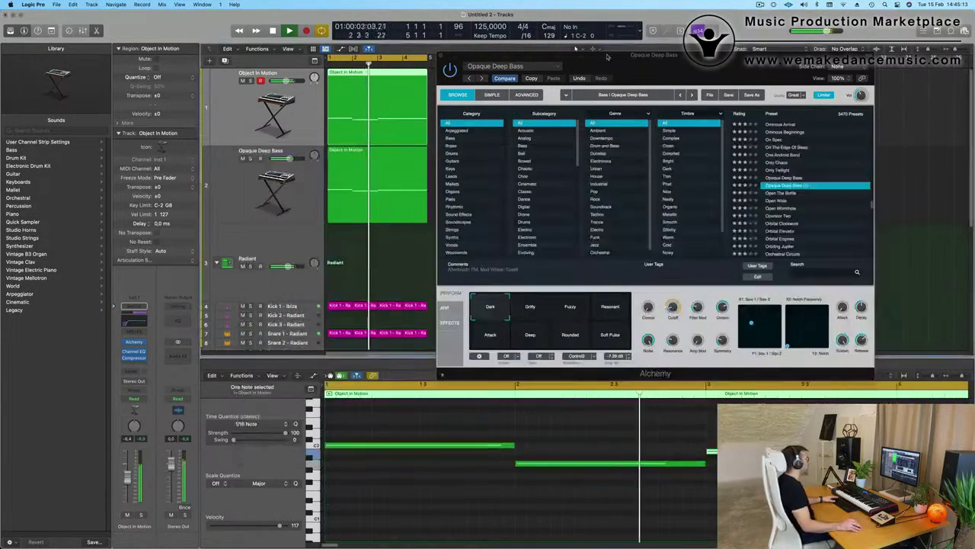
Fine-tune the arpeggiator and the Cutoff knob in the Object In Motion track's Alchemy against the playing loop.
{"action": "left_click_drag", "start_coordinate": [686, 57], "coordinate": [723, 358]}
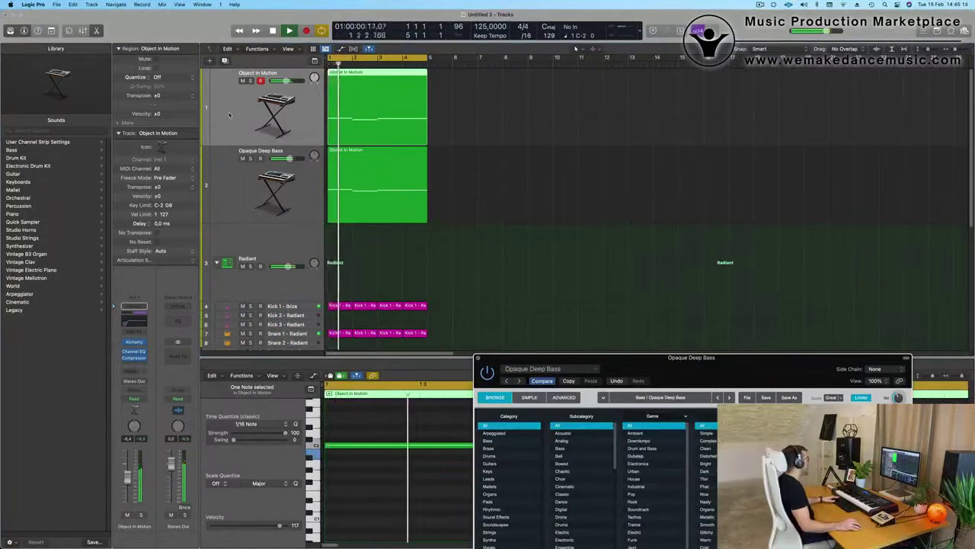
{"action": "left_click", "coordinate": [251, 114]}
{"action": "key", "text": "Return"}
{"action": "left_click", "coordinate": [134, 343]}
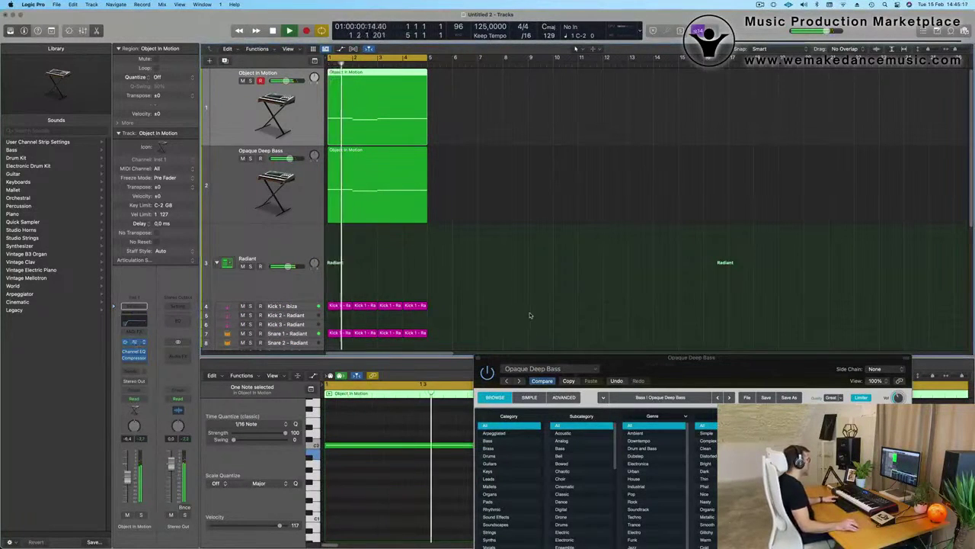
{"action": "left_click_drag", "start_coordinate": [779, 94], "coordinate": [572, 88]}
{"action": "key", "text": "space"}
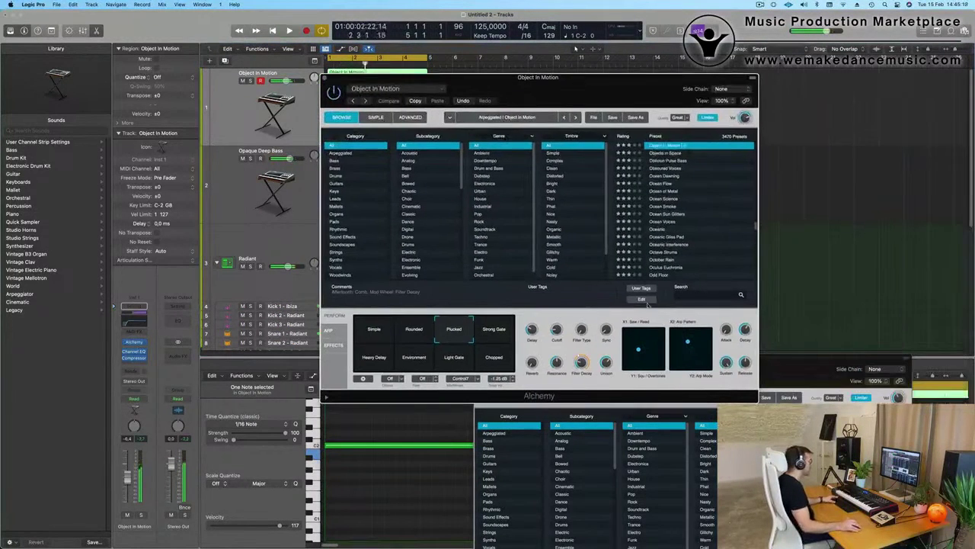
{"action": "left_click", "coordinate": [326, 330]}
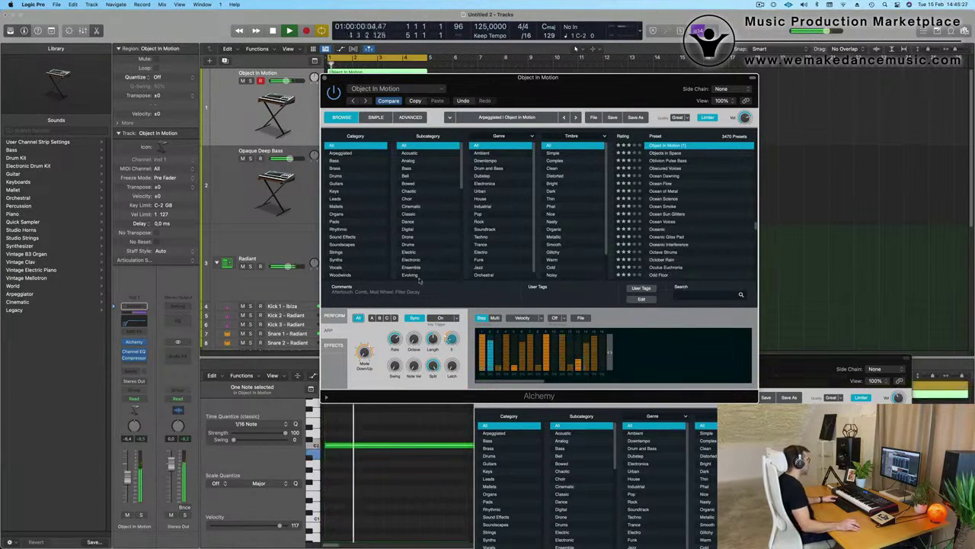
{"action": "left_click", "coordinate": [335, 315]}
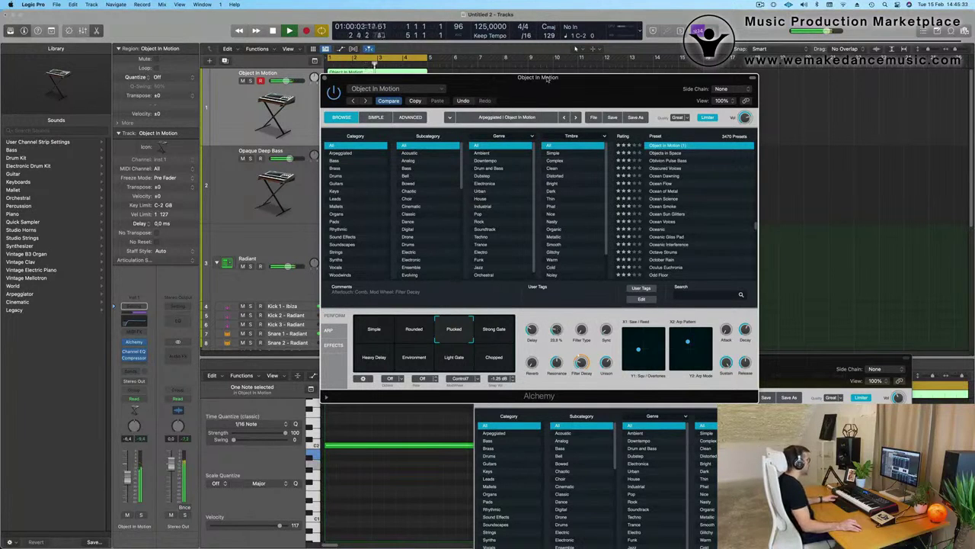
{"action": "left_click_drag", "start_coordinate": [547, 79], "coordinate": [643, 98]}
{"action": "key", "text": "super+w"}
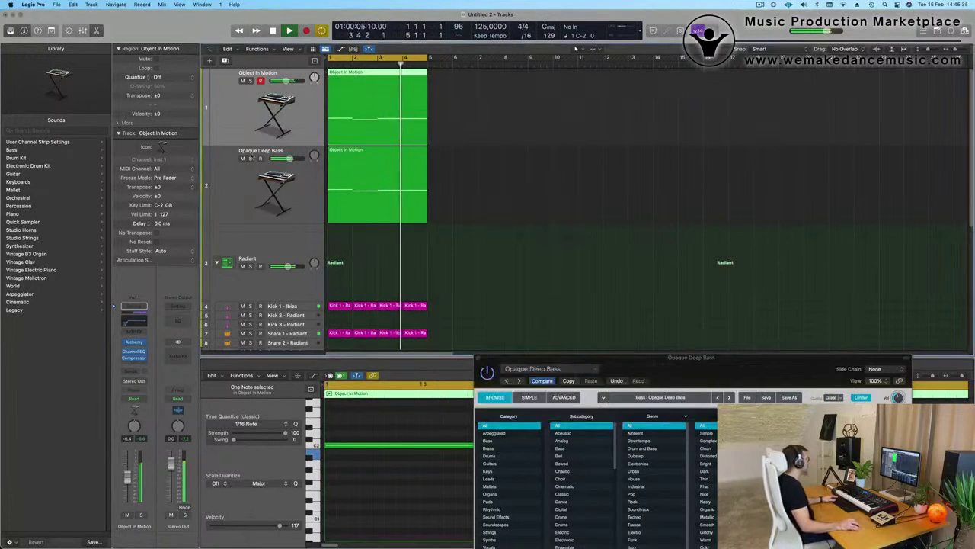
Set Amp Mod to 0.0 % in the Opaque Deep Bass track's Alchemy and close the instrument.
{"action": "key", "text": "Down"}
{"action": "key", "text": "super+w"}
{"action": "left_click", "coordinate": [134, 342]}
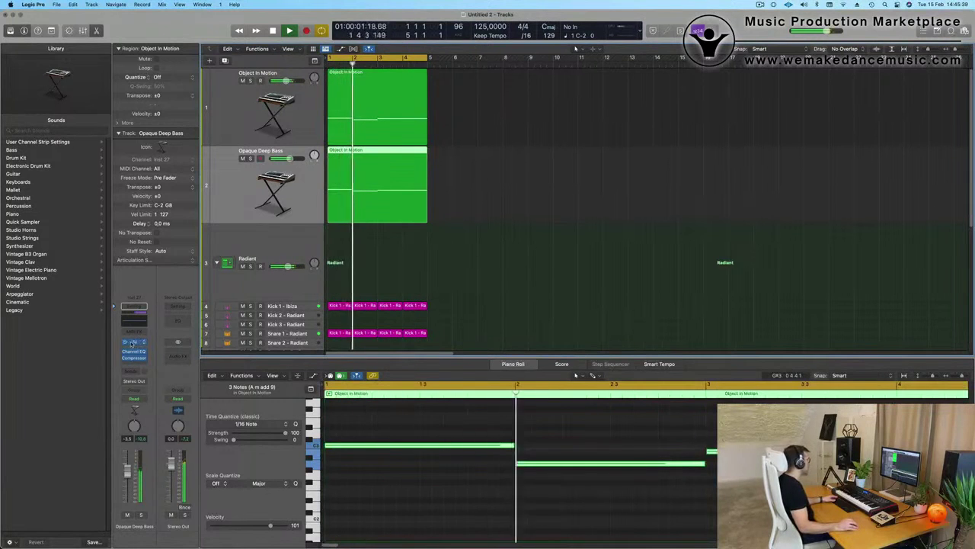
{"action": "left_click_drag", "start_coordinate": [698, 359], "coordinate": [618, 89]}
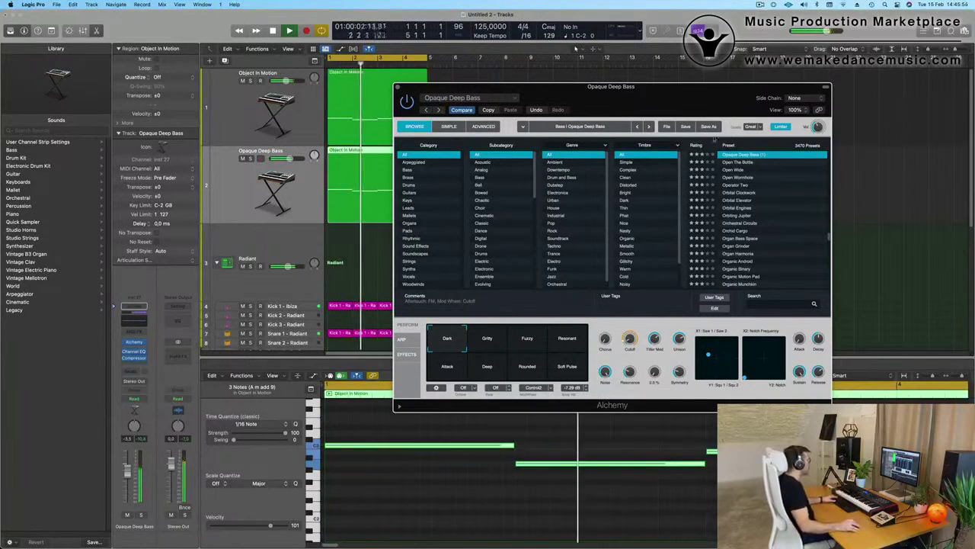
{"action": "left_click_drag", "start_coordinate": [474, 99], "coordinate": [455, 173]}
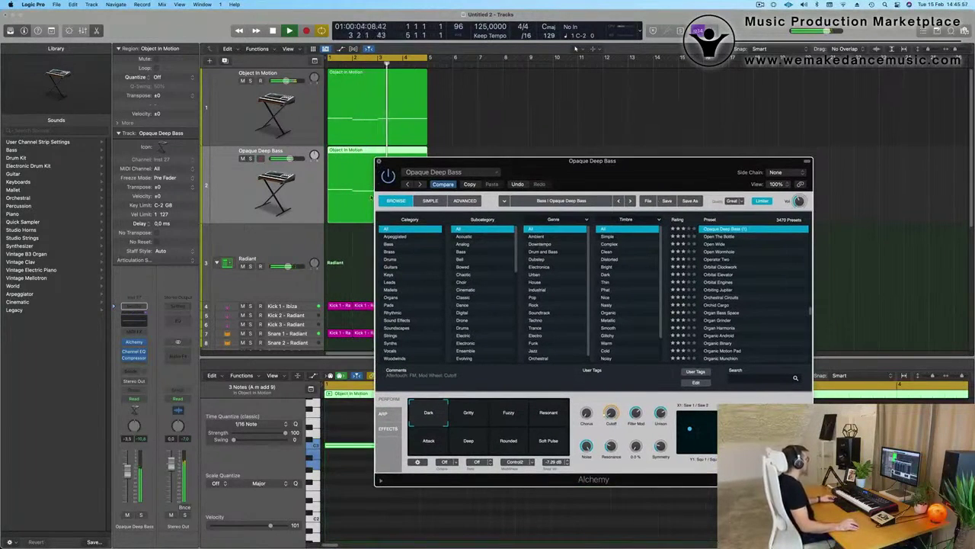
{"action": "left_click", "coordinate": [379, 160]}
Raise the Bus 2 delay send on the Hi-Hat 1 - Radiant track and set its volume fader to -21.5 dB.
{"action": "scroll", "coordinate": [473, 225], "scroll_direction": "right", "scroll_amount": 3}
{"action": "scroll", "coordinate": [472, 225], "scroll_direction": "down", "scroll_amount": 1}
{"action": "scroll", "coordinate": [471, 224], "scroll_direction": "down", "scroll_amount": 3}
{"action": "left_click", "coordinate": [294, 274]}
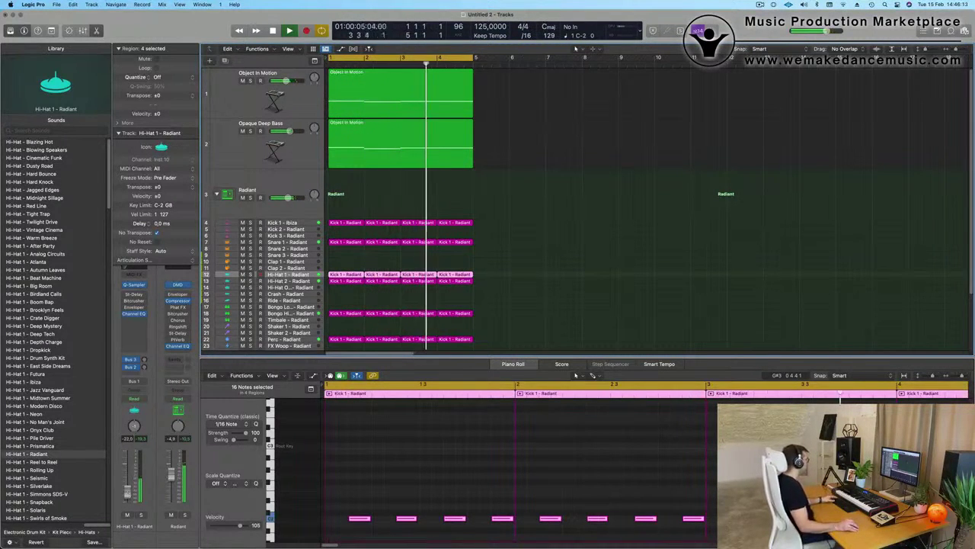
{"action": "left_click", "coordinate": [143, 364]}
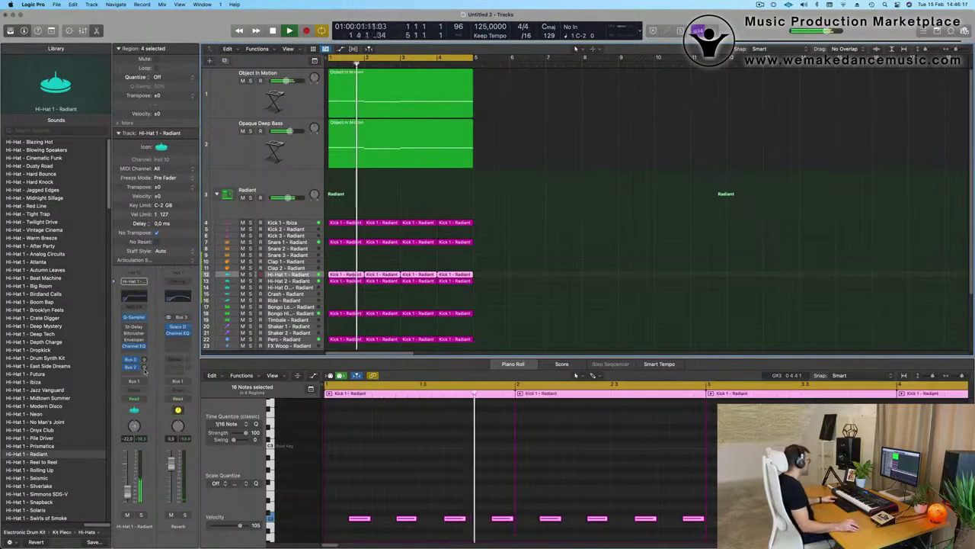
{"action": "left_click_drag", "start_coordinate": [144, 367], "coordinate": [144, 351]}
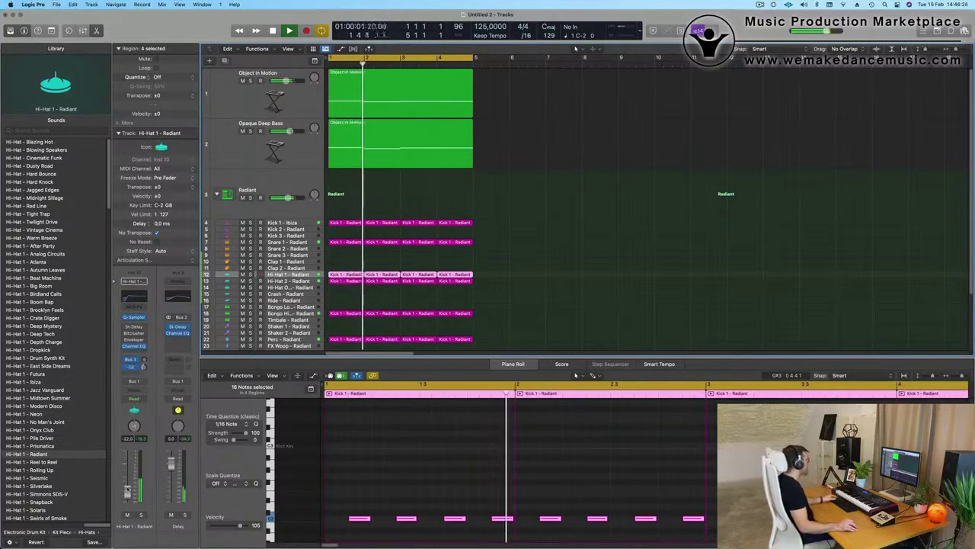
{"action": "scroll", "coordinate": [539, 213], "scroll_direction": "down", "scroll_amount": 3}
{"action": "scroll", "coordinate": [539, 212], "scroll_direction": "down", "scroll_amount": 2}
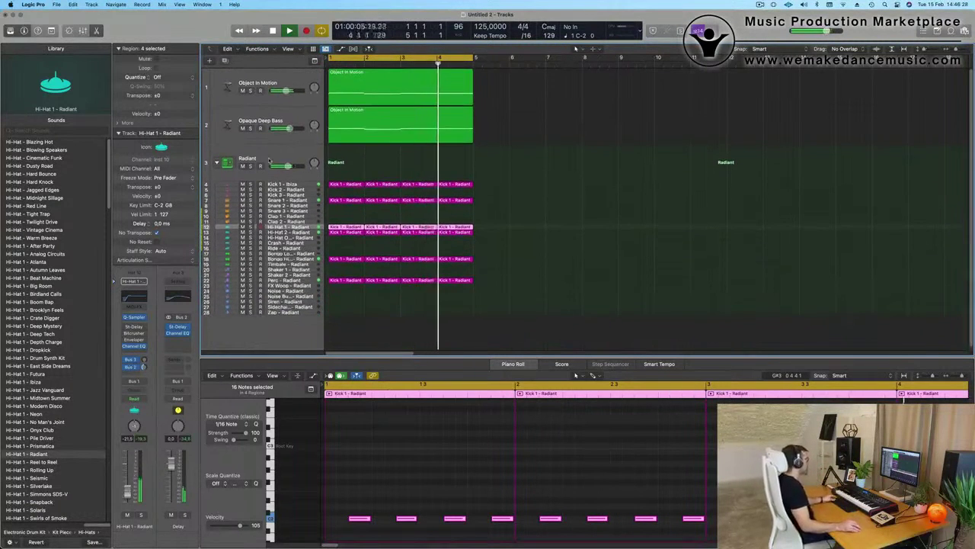
Duplicate the Object In Motion track below Opaque Deep Bass and set the duplicate's Channel EQ low cut to 20 Hz.
{"action": "left_click", "coordinate": [269, 129]}
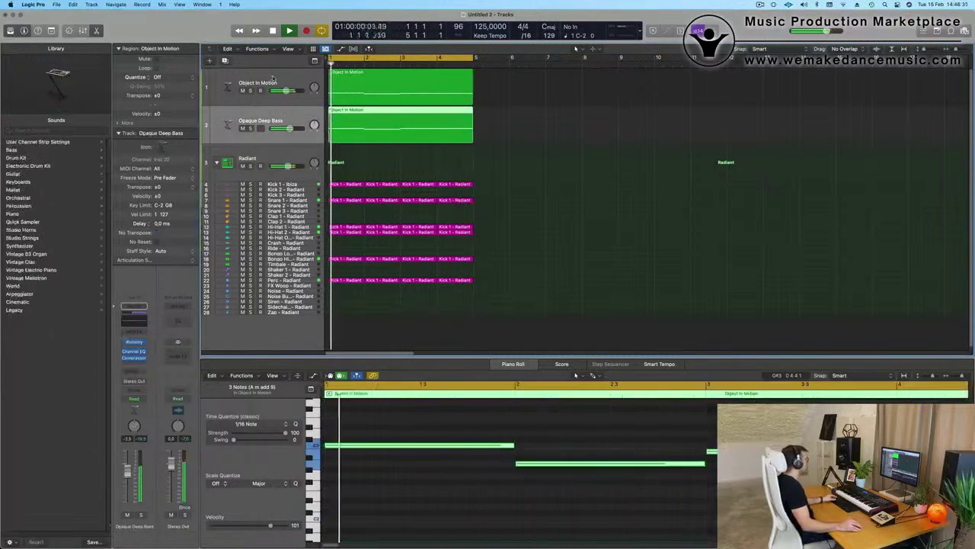
{"action": "left_click", "coordinate": [272, 80]}
{"action": "key", "text": "super+d"}
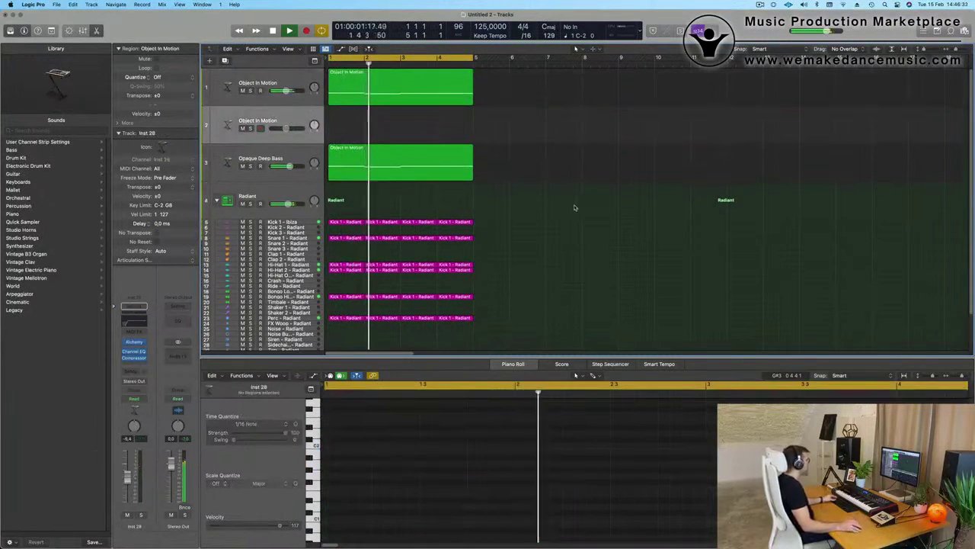
{"action": "left_click_drag", "start_coordinate": [263, 122], "coordinate": [461, 164]}
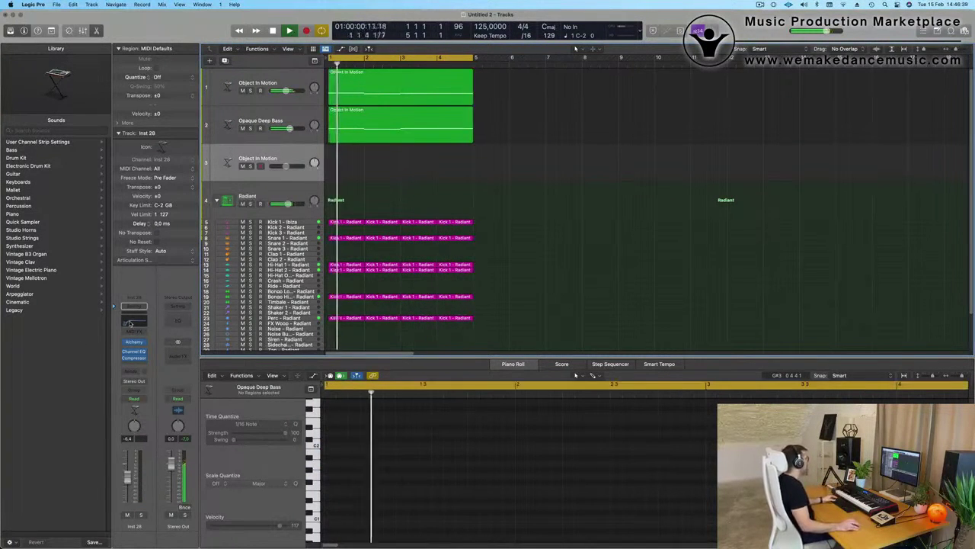
{"action": "left_click", "coordinate": [131, 323]}
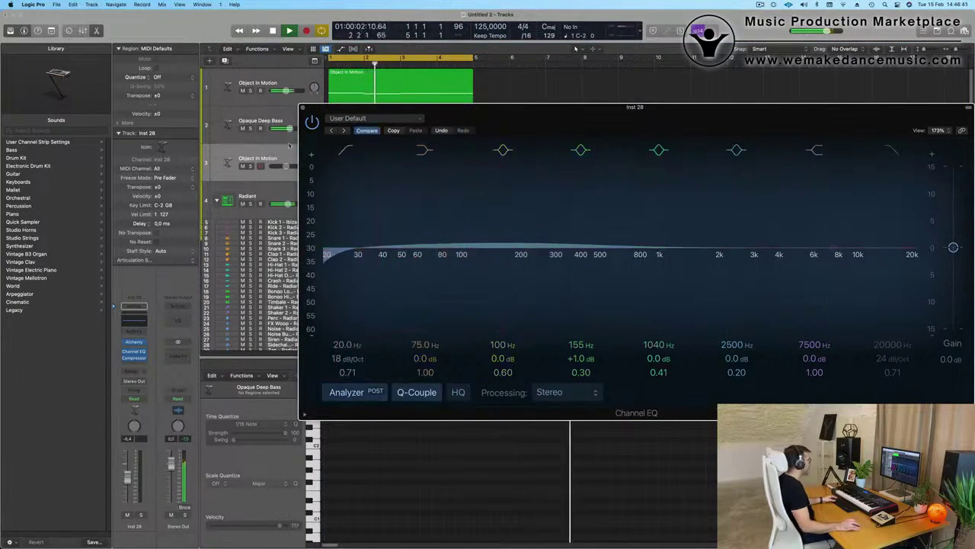
{"action": "left_click", "coordinate": [303, 108]}
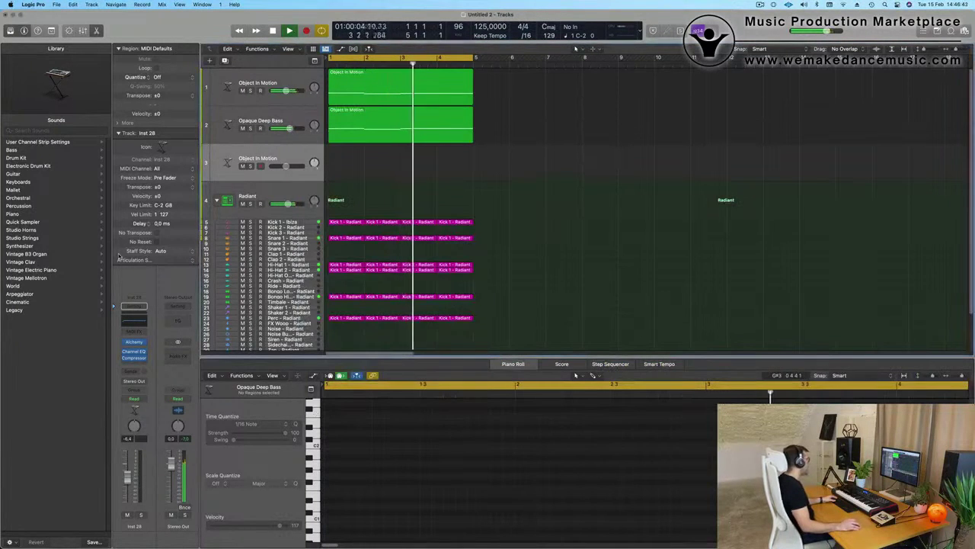
Add a Bus 5 send to the duplicated Object In Motion track and insert a stereo SilverVerb on its aux channel.
{"action": "left_click", "coordinate": [137, 372]}
{"action": "mouse_move", "coordinate": [153, 383]}
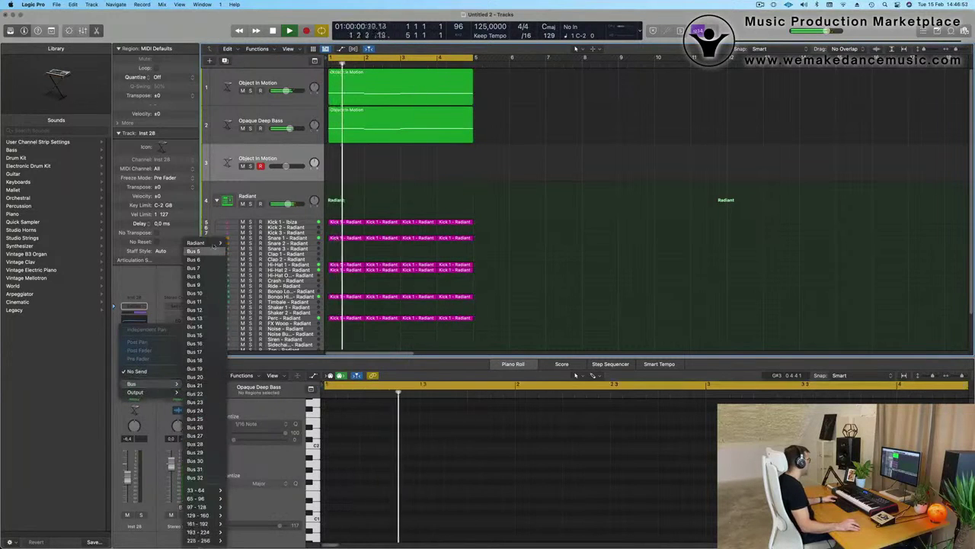
{"action": "left_click", "coordinate": [210, 250]}
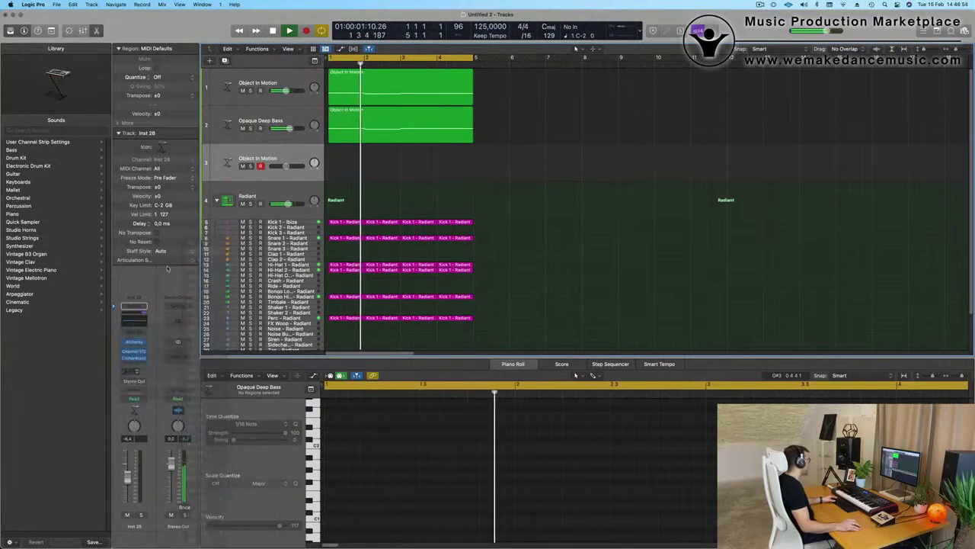
{"action": "left_click", "coordinate": [176, 352]}
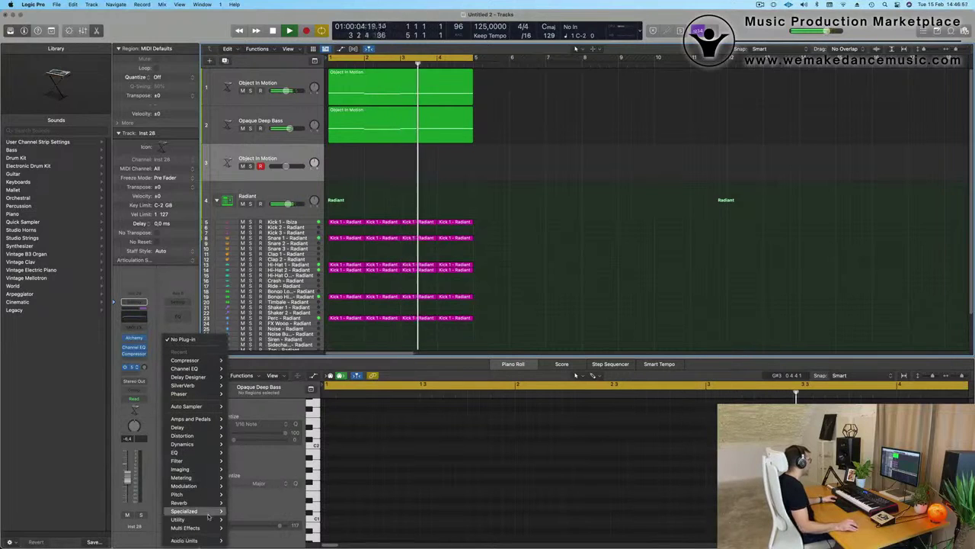
{"action": "mouse_move", "coordinate": [183, 502]}
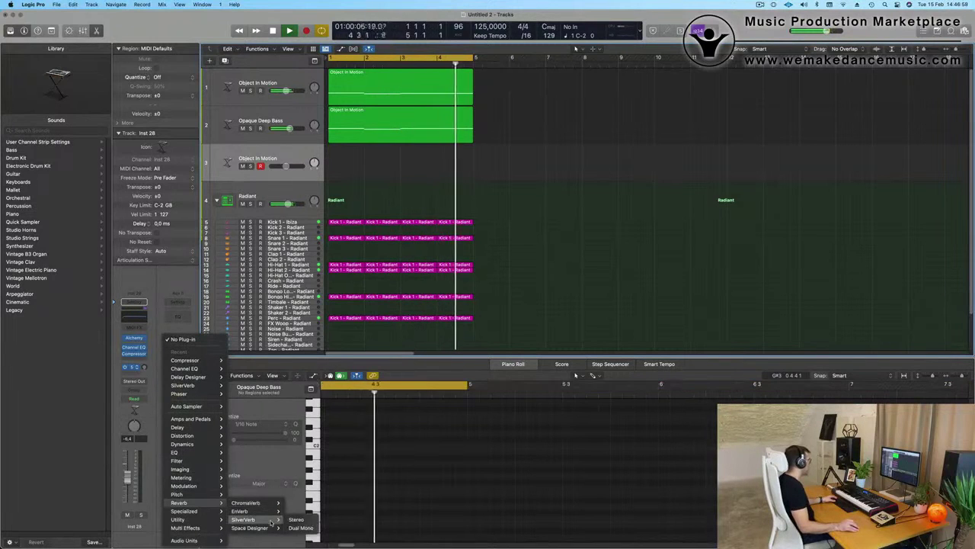
{"action": "left_click", "coordinate": [295, 519]}
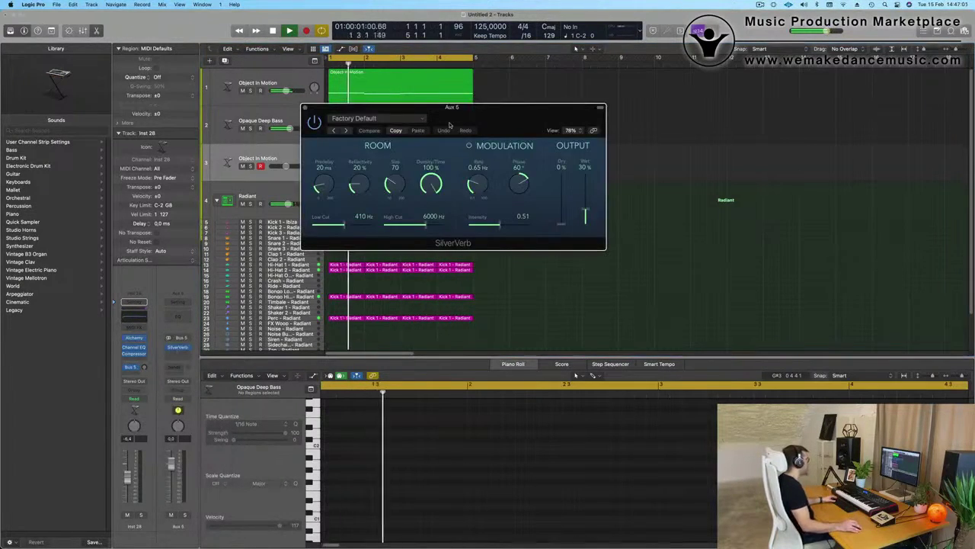
{"action": "left_click", "coordinate": [418, 119]}
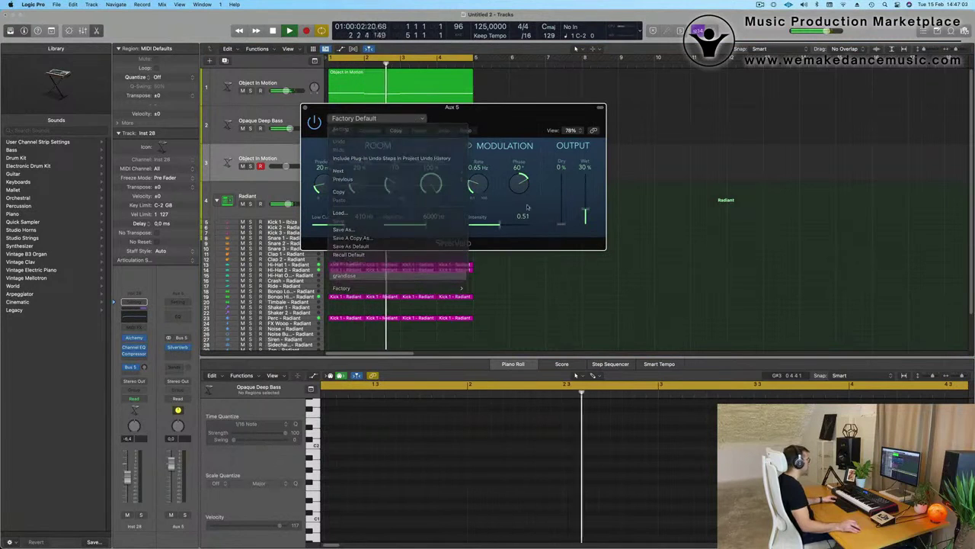
{"action": "left_click", "coordinate": [305, 108]}
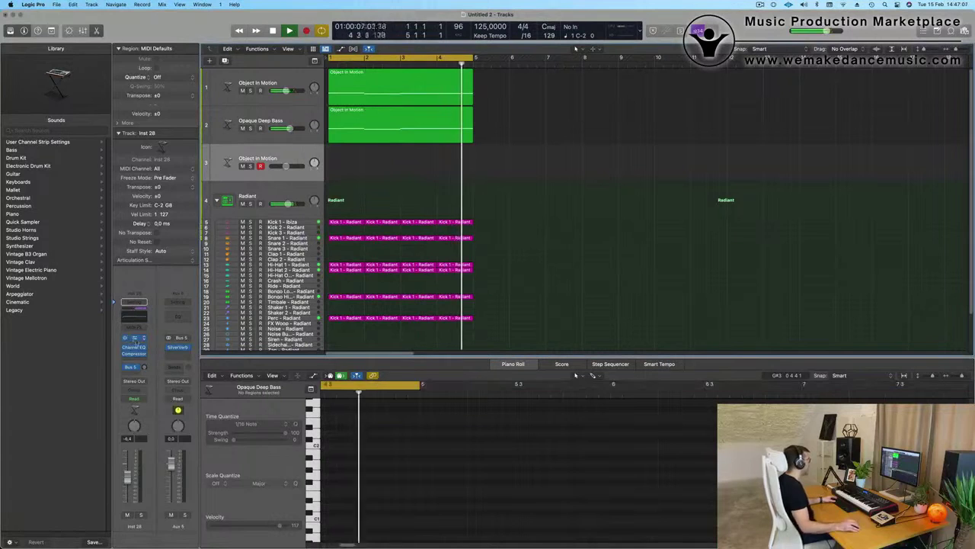
Repeat the four-bar bass and drum regions three times and extend the cycle range to bar 17.
{"action": "key", "text": "super+r"}
{"action": "key", "text": "super+r"}
{"action": "key", "text": "super+r"}
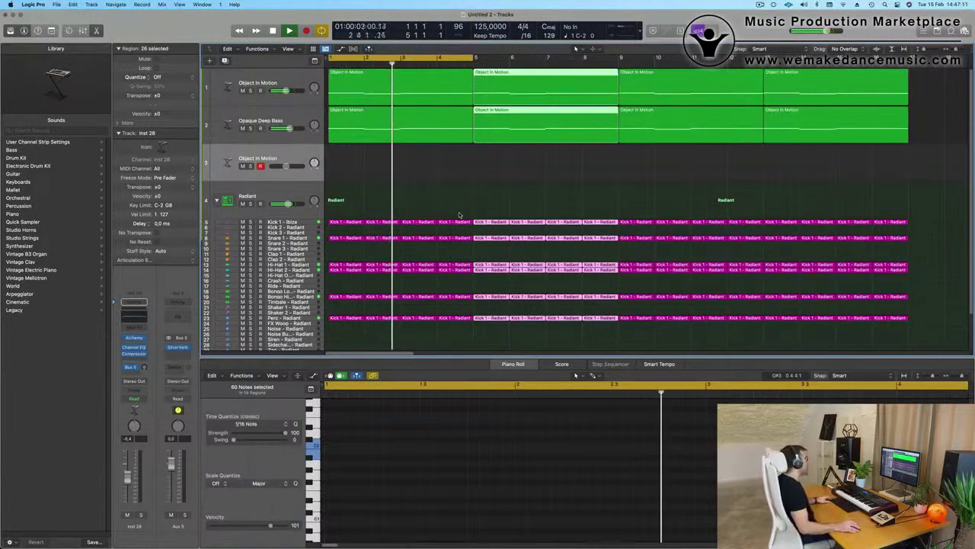
{"action": "left_click_drag", "start_coordinate": [476, 57], "coordinate": [909, 66]}
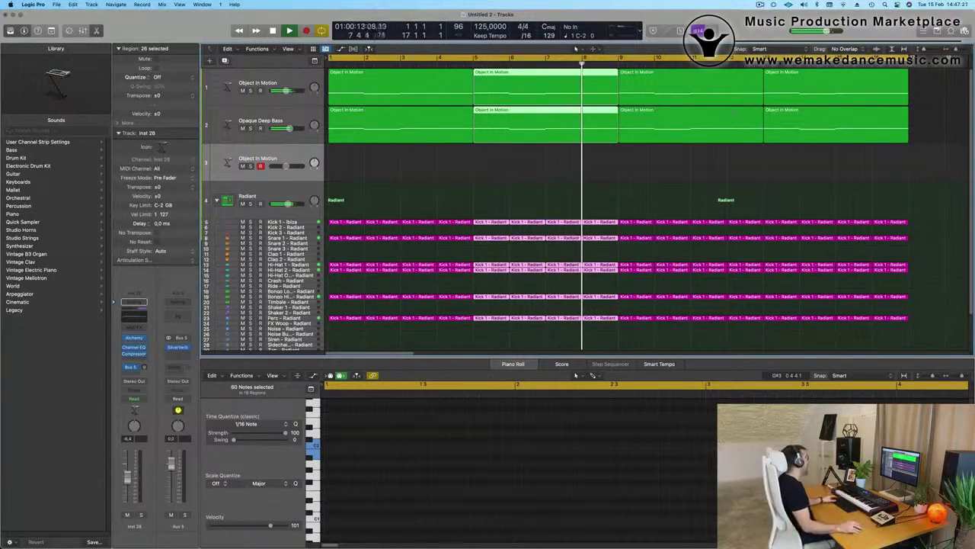
{"action": "left_click", "coordinate": [460, 176]}
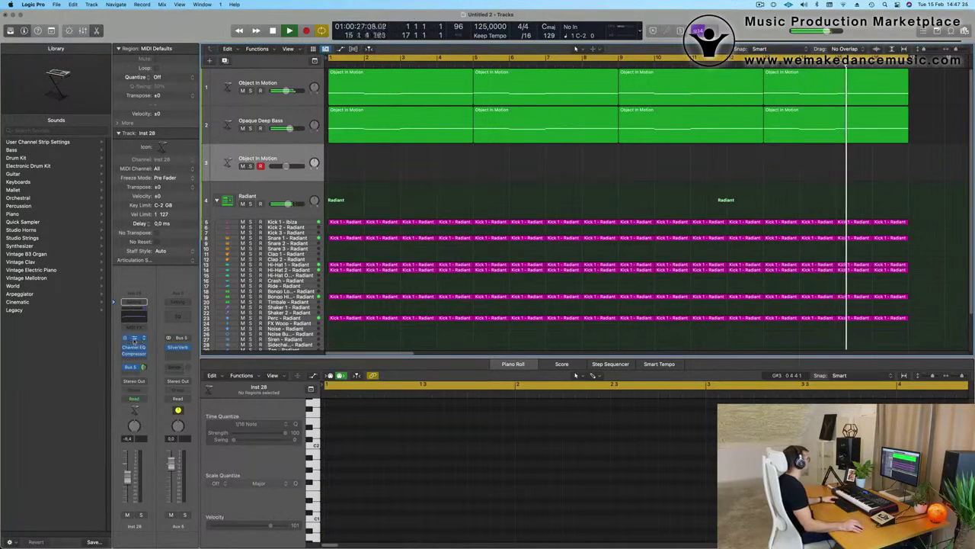
Load the Weighted Pluck preset from Oblique Structures Mallets in track 3's Alchemy and raise the track's volume to about -0.9 dB.
{"action": "left_click", "coordinate": [134, 338]}
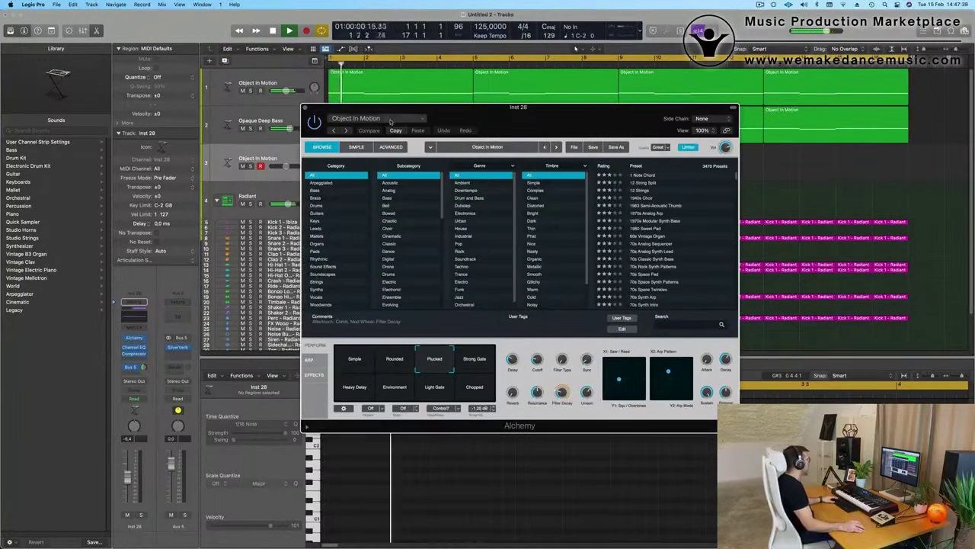
{"action": "left_click", "coordinate": [419, 119]}
{"action": "mouse_move", "coordinate": [410, 360]}
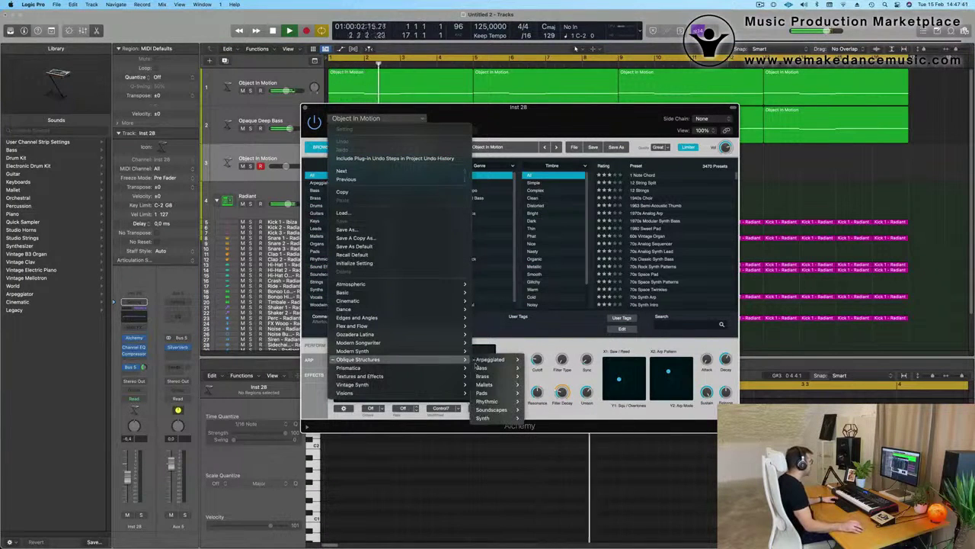
{"action": "mouse_move", "coordinate": [495, 386]}
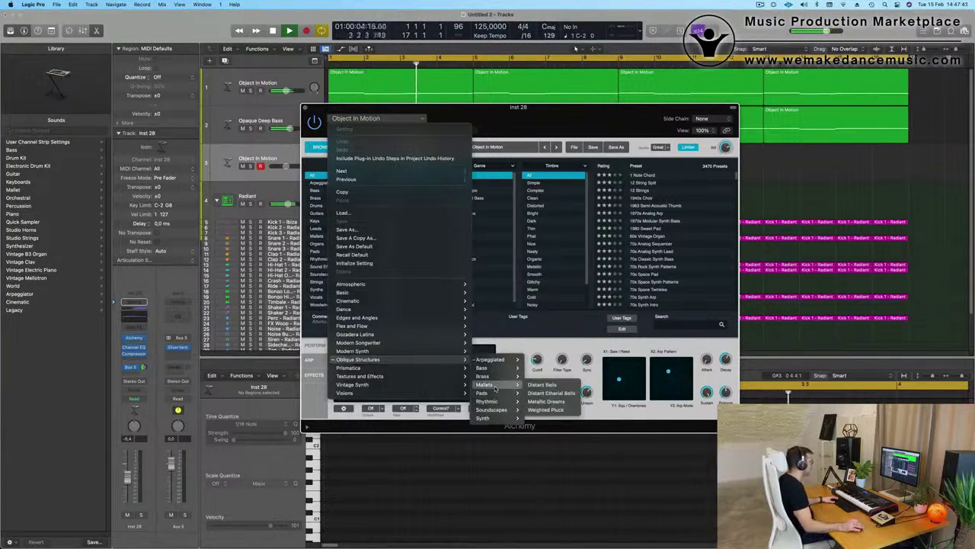
{"action": "left_click", "coordinate": [562, 409]}
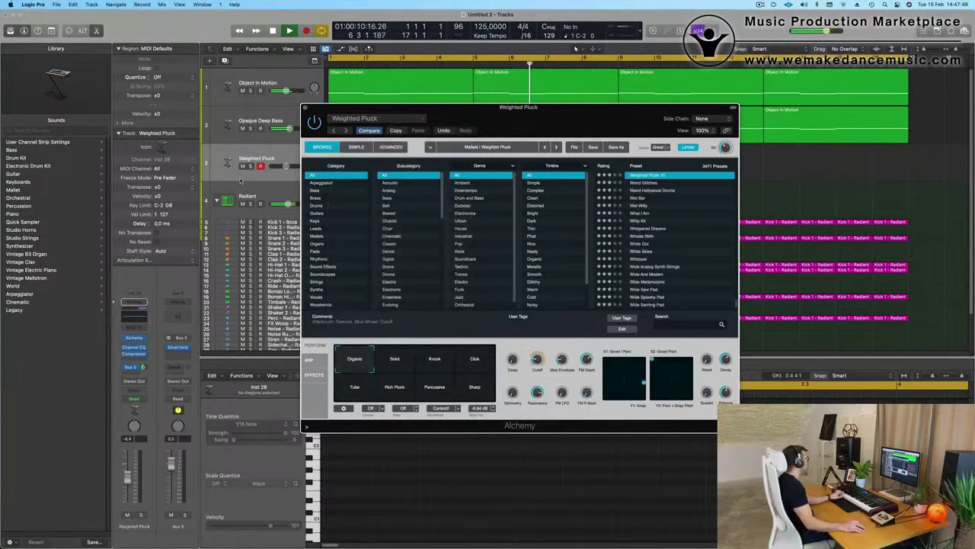
{"action": "left_click_drag", "start_coordinate": [128, 477], "coordinate": [126, 474]}
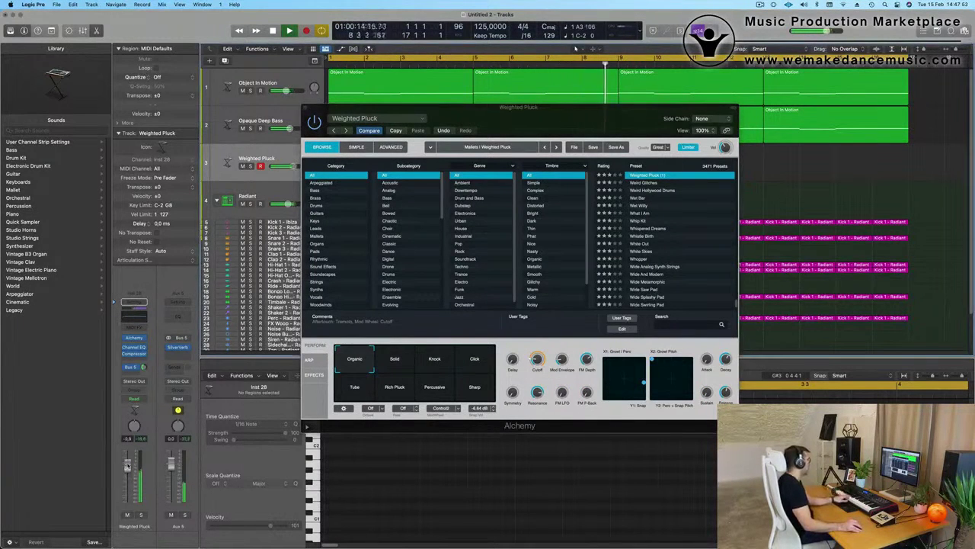
Audition the Weighted Pluck snapshots Solid, Knock, Click, Tube, Rich Pluck, Percussive and Sharp.
{"action": "left_click", "coordinate": [396, 368]}
{"action": "left_click", "coordinate": [449, 364]}
{"action": "left_click", "coordinate": [473, 364]}
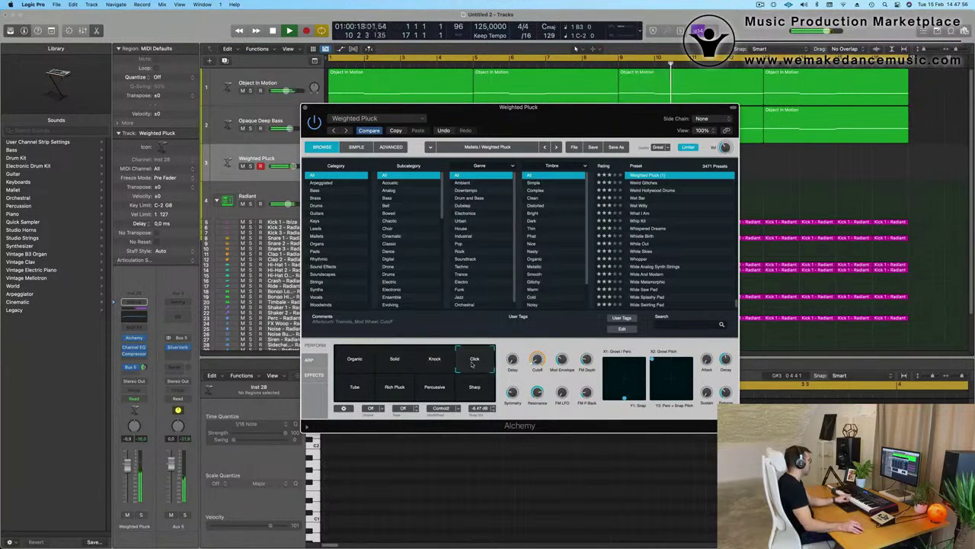
{"action": "left_click", "coordinate": [394, 363]}
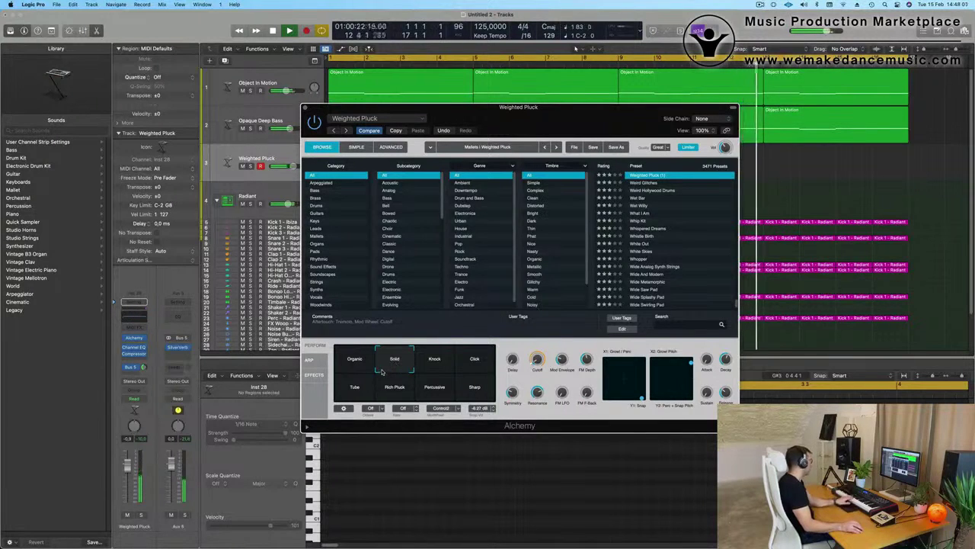
{"action": "left_click", "coordinate": [364, 387]}
{"action": "left_click", "coordinate": [398, 389]}
{"action": "left_click", "coordinate": [446, 391]}
{"action": "left_click", "coordinate": [474, 387]}
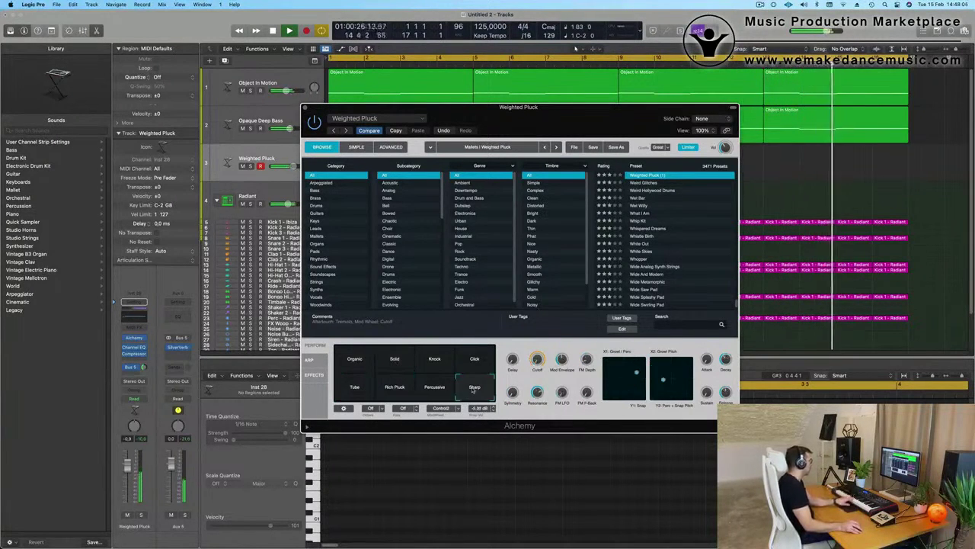
Load the Distant Etherial Bells preset from Oblique Structures Mallets in Alchemy and select its Reversed snapshot.
{"action": "left_click", "coordinate": [357, 118]}
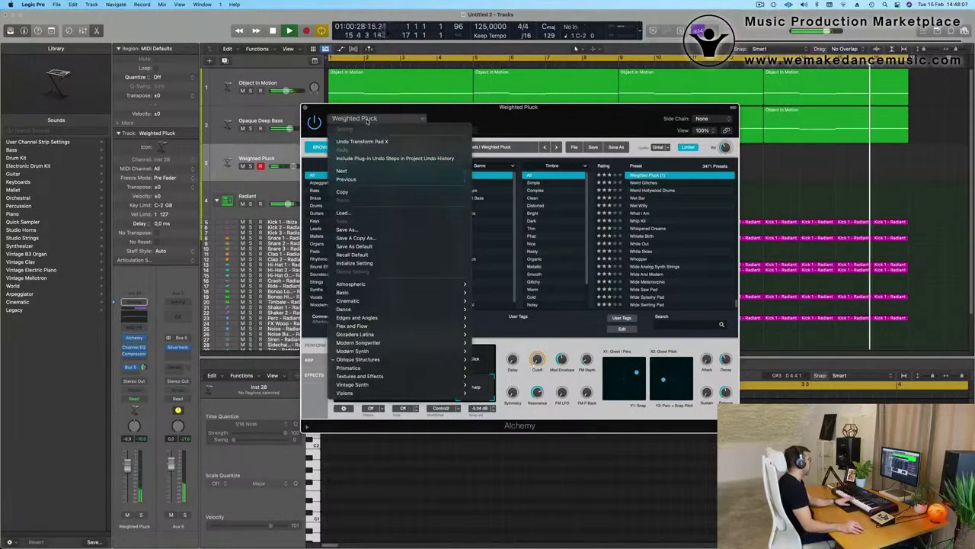
{"action": "mouse_move", "coordinate": [464, 363]}
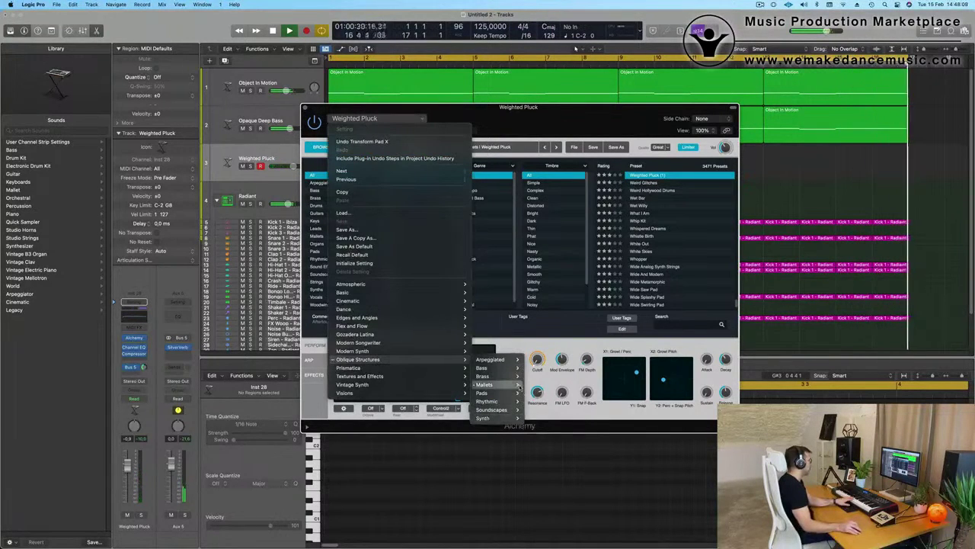
{"action": "mouse_move", "coordinate": [488, 385]}
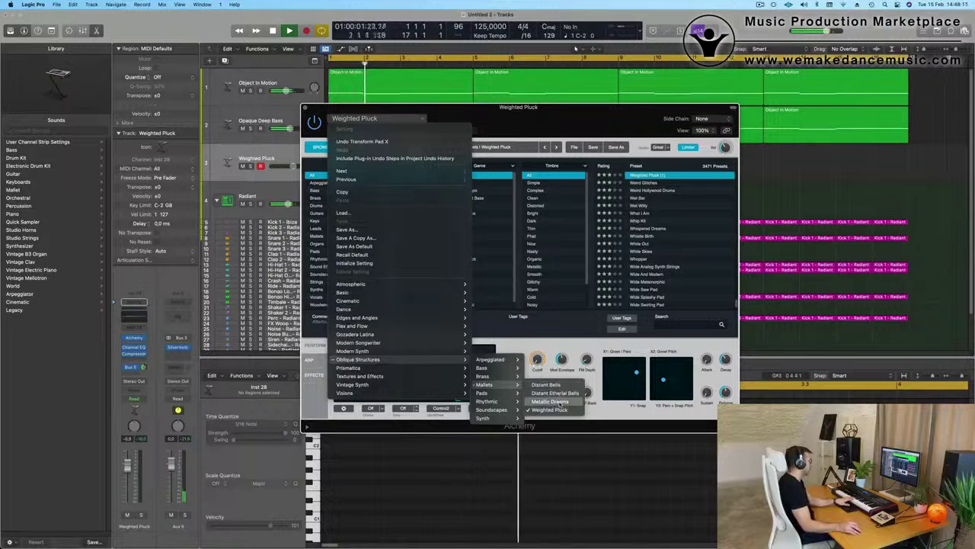
{"action": "left_click", "coordinate": [400, 114]}
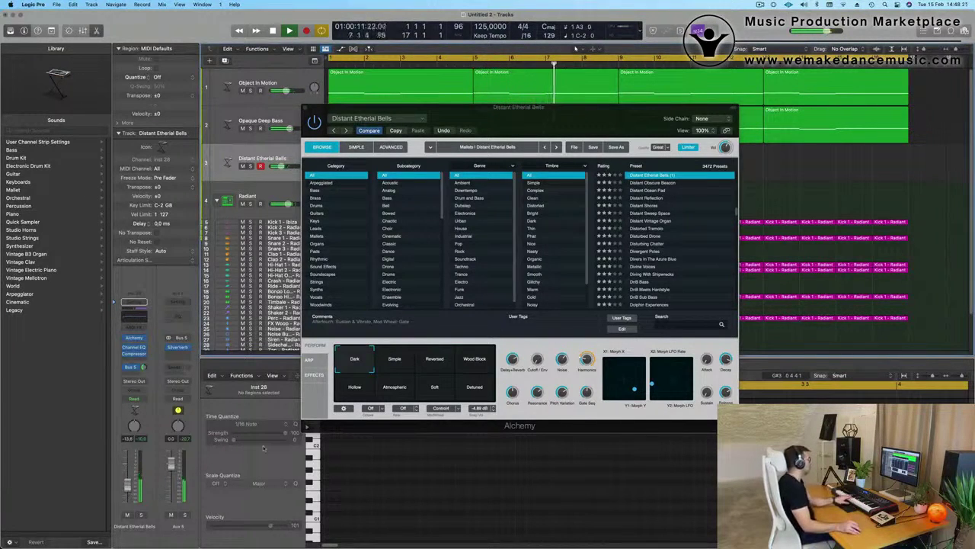
{"action": "left_click", "coordinate": [399, 361]}
{"action": "left_click", "coordinate": [434, 361]}
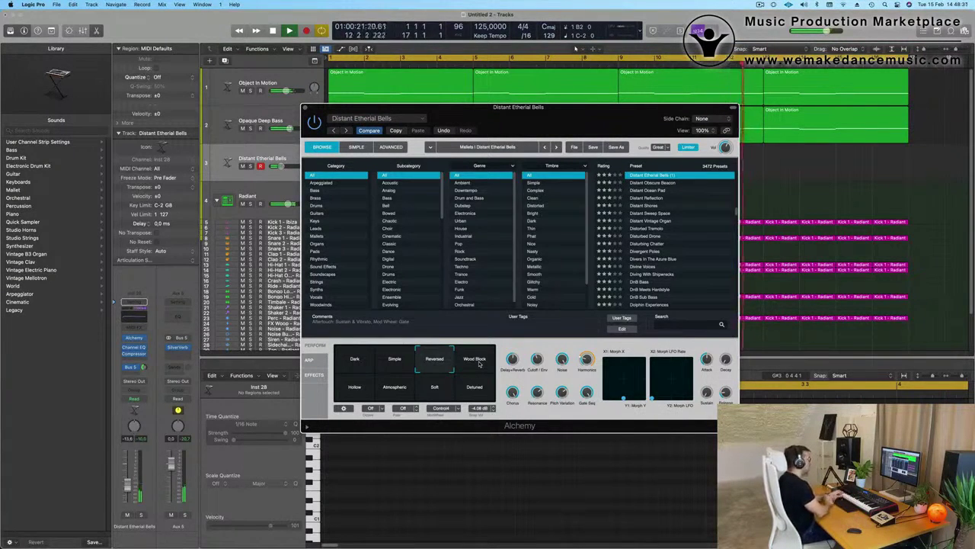
Record a four-note part on the Distant Etherial Bells track, with one note per bar.
{"action": "key", "text": "r"}
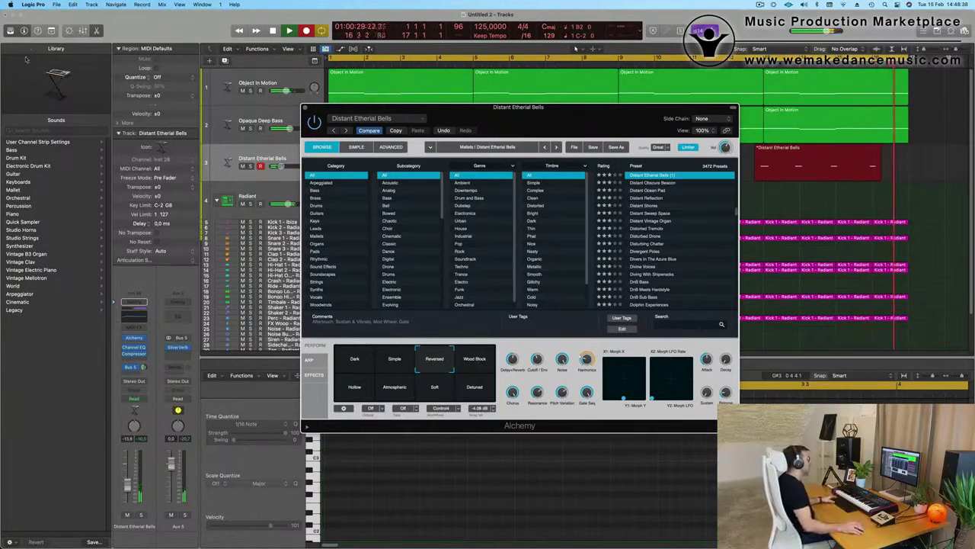
{"action": "key", "text": "space"}
{"action": "left_click_drag", "start_coordinate": [591, 111], "coordinate": [532, 391]}
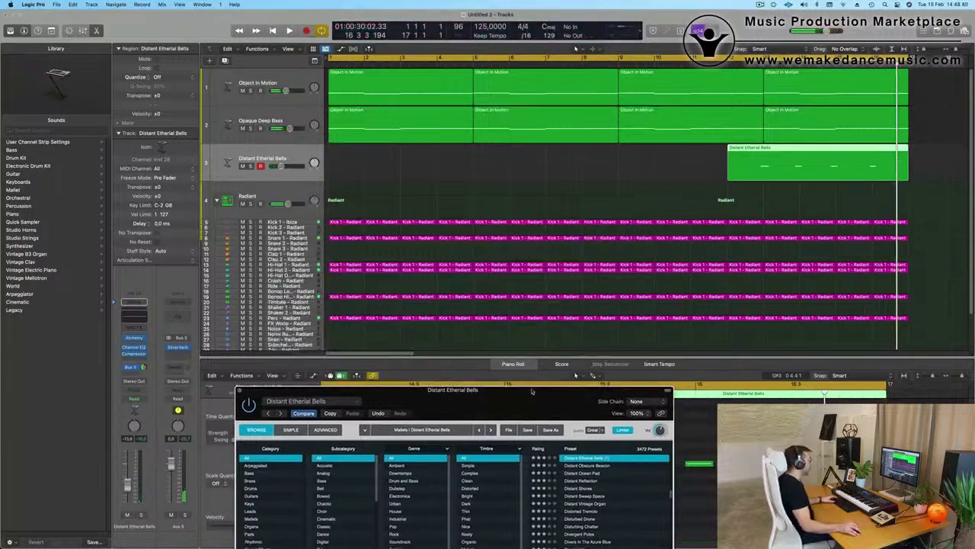
Open the recorded bells region in the Piano Roll and shift its notes onto the bar starts.
{"action": "double_click", "coordinate": [765, 149]}
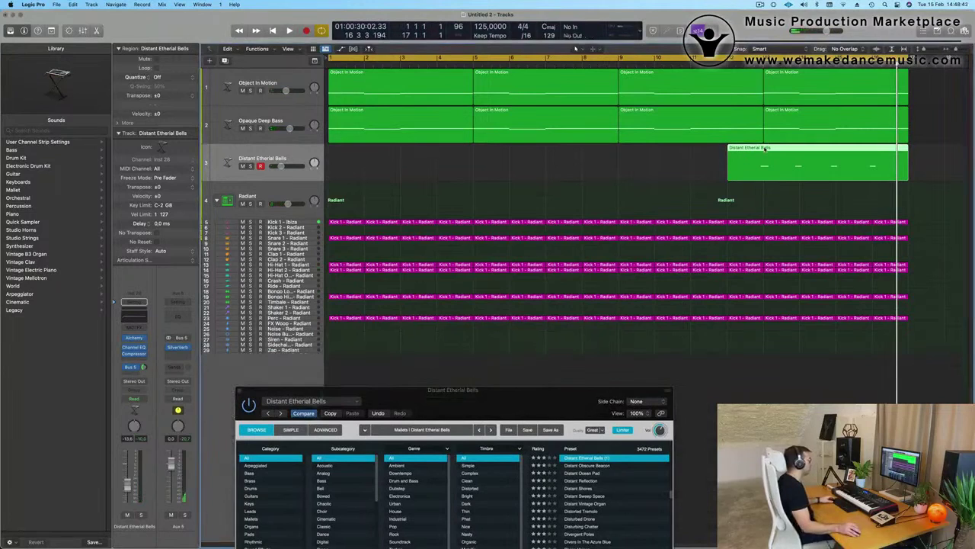
{"action": "double_click", "coordinate": [765, 148]}
{"action": "left_click_drag", "start_coordinate": [516, 398], "coordinate": [712, 82]}
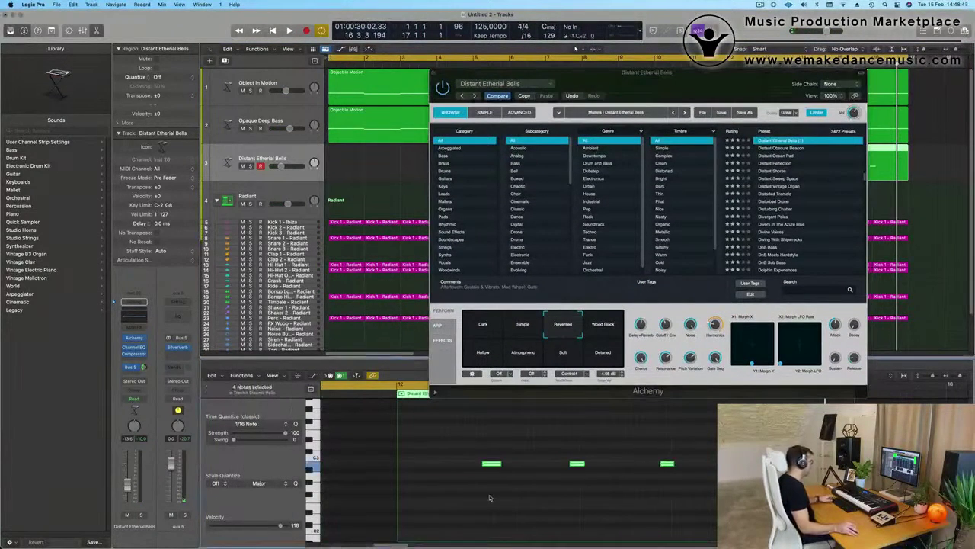
{"action": "key", "text": "super+a"}
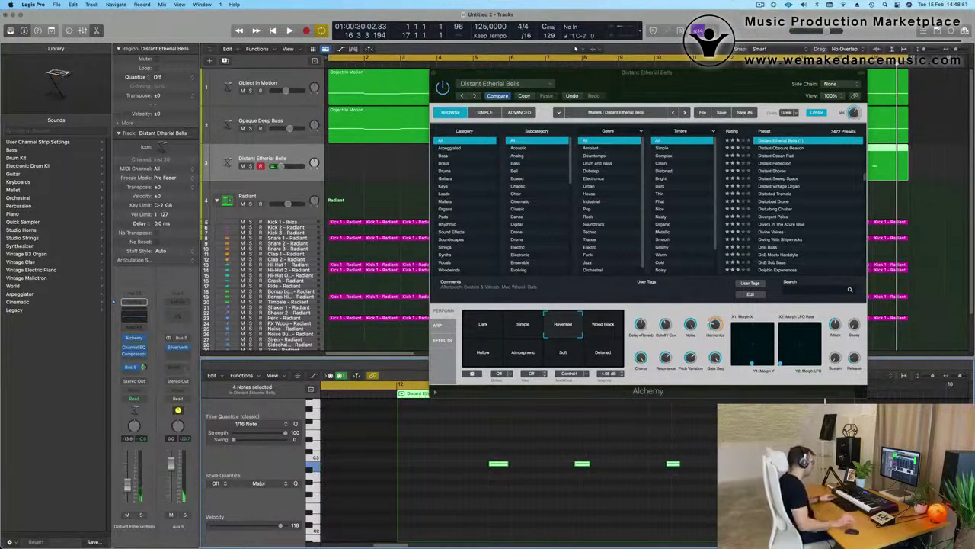
{"action": "left_click_drag", "start_coordinate": [566, 441], "coordinate": [718, 498]}
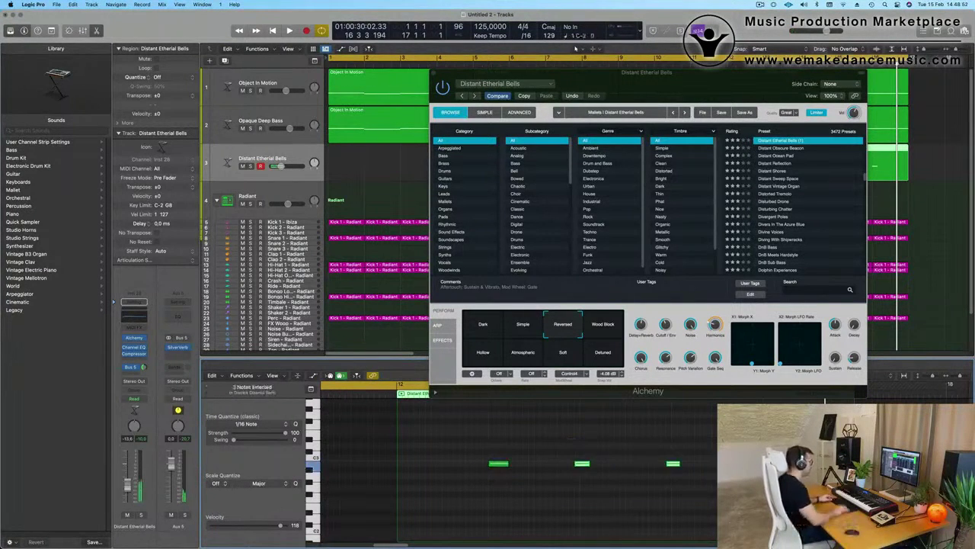
{"action": "left_click_drag", "start_coordinate": [579, 453], "coordinate": [718, 495]}
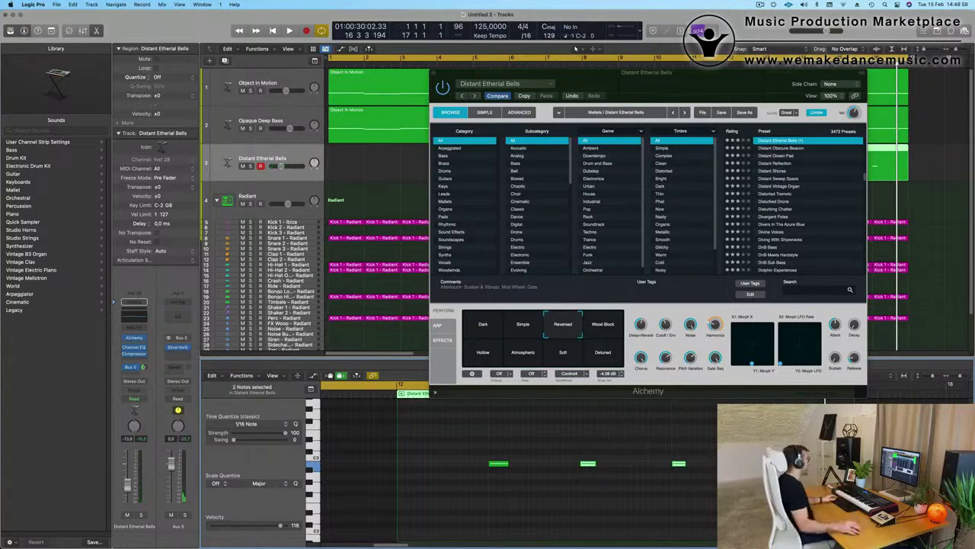
Split the bells region at bar 13, delete the leading piece and move the remaining four bars to bar 1.
{"action": "left_click_drag", "start_coordinate": [703, 82], "coordinate": [691, 307]}
{"action": "left_click", "coordinate": [760, 157]}
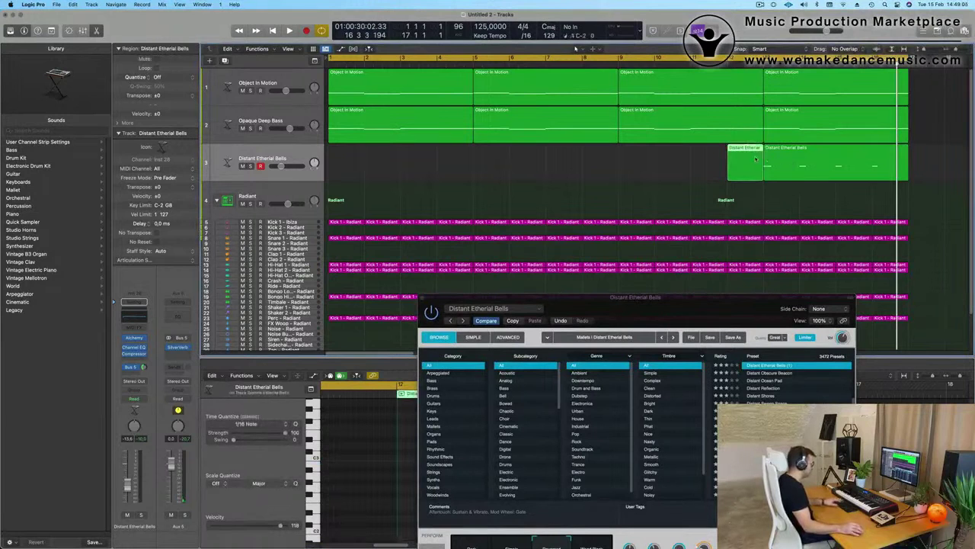
{"action": "key", "text": "Delete"}
{"action": "left_click_drag", "start_coordinate": [837, 164], "coordinate": [402, 172]}
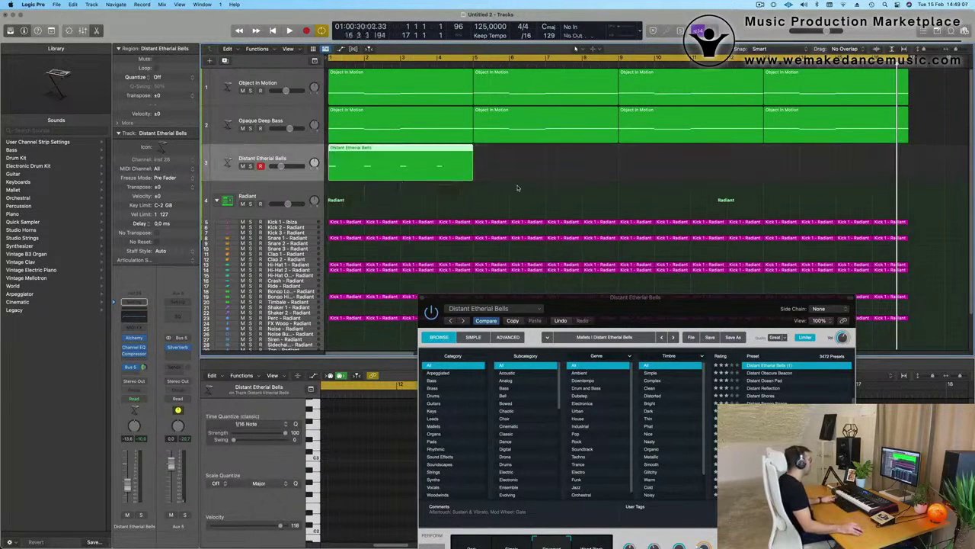
Play the bells with the groove and lower the Distant Etherial Bells fader to -21.5 dB.
{"action": "key", "text": "space"}
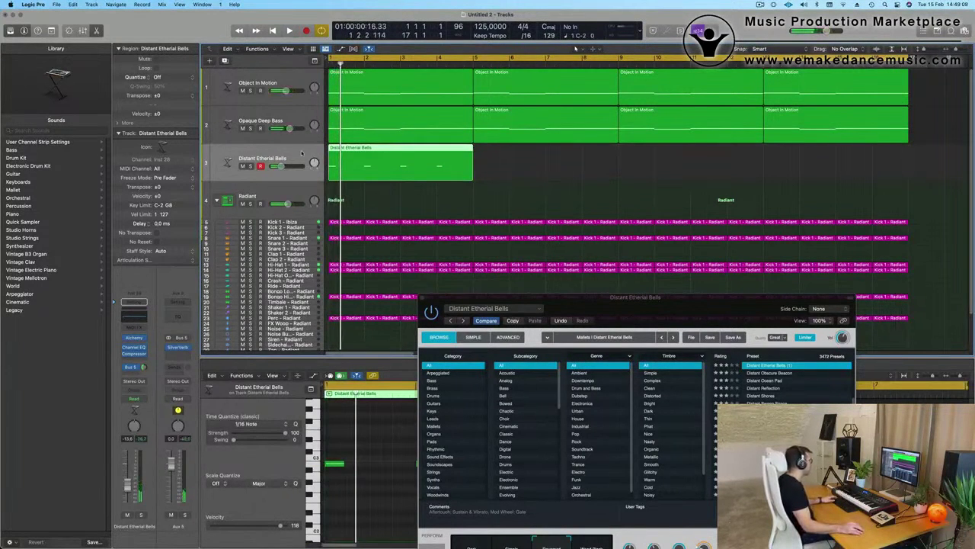
{"action": "key", "text": "space"}
{"action": "key", "text": "space"}
{"action": "key", "text": "space"}
{"action": "left_click_drag", "start_coordinate": [128, 485], "coordinate": [129, 496]}
{"action": "key", "text": "space"}
{"action": "key", "text": "space"}
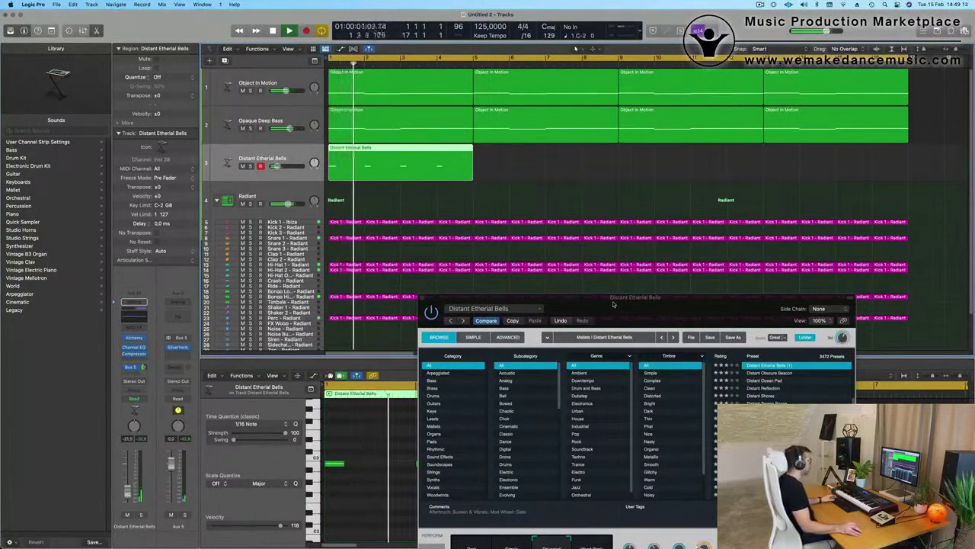
Repeat the four-bar Distant Etherial Bells region three times so it fills the arrangement up to bar 17.
{"action": "left_click_drag", "start_coordinate": [615, 298], "coordinate": [431, 436]}
{"action": "left_click", "coordinate": [380, 168]}
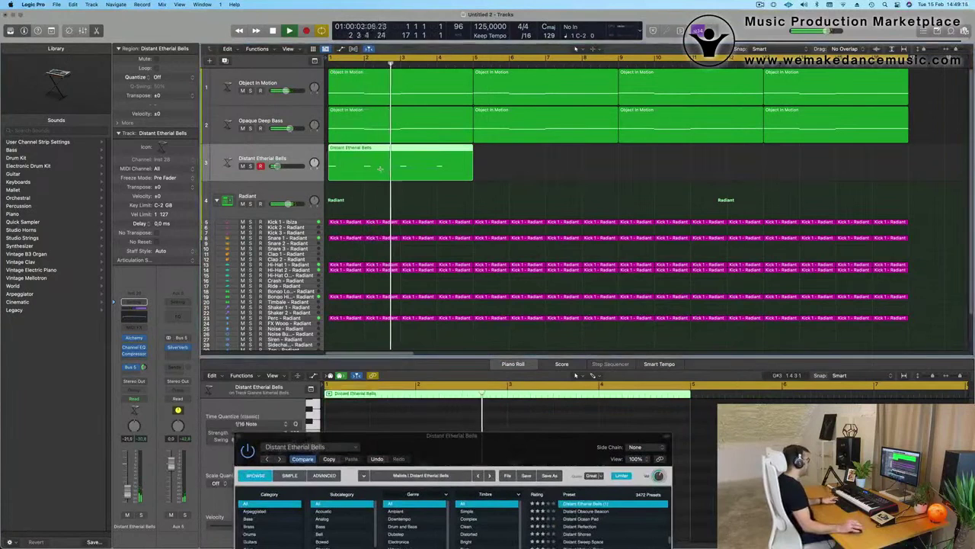
{"action": "key", "text": "super+r"}
{"action": "key", "text": "super+r"}
{"action": "key", "text": "super+r"}
{"action": "key", "text": "super+Left"}
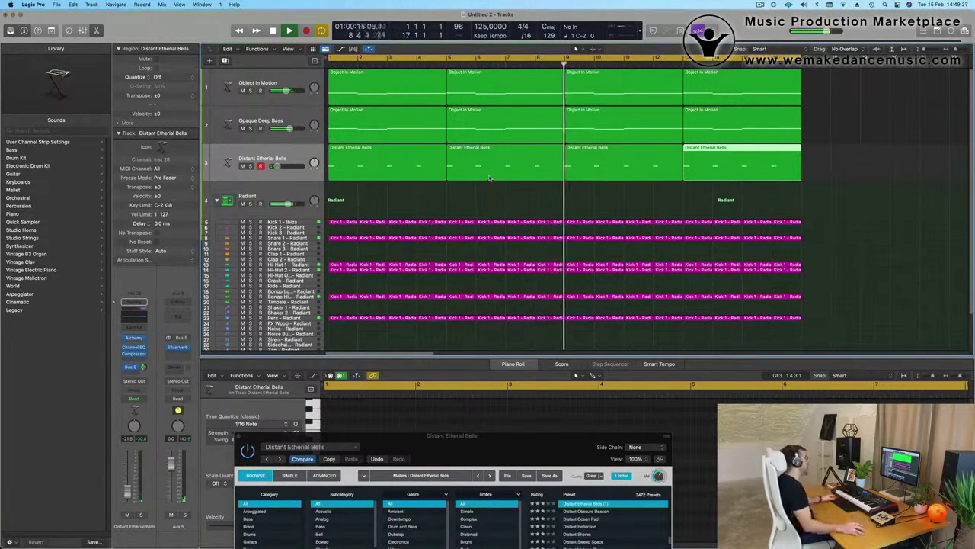
Replay the bells from bar 1 and adjust the Cutoff / Env control of their Reversed sound in Alchemy.
{"action": "key", "text": "Return"}
{"action": "left_click", "coordinate": [257, 172]}
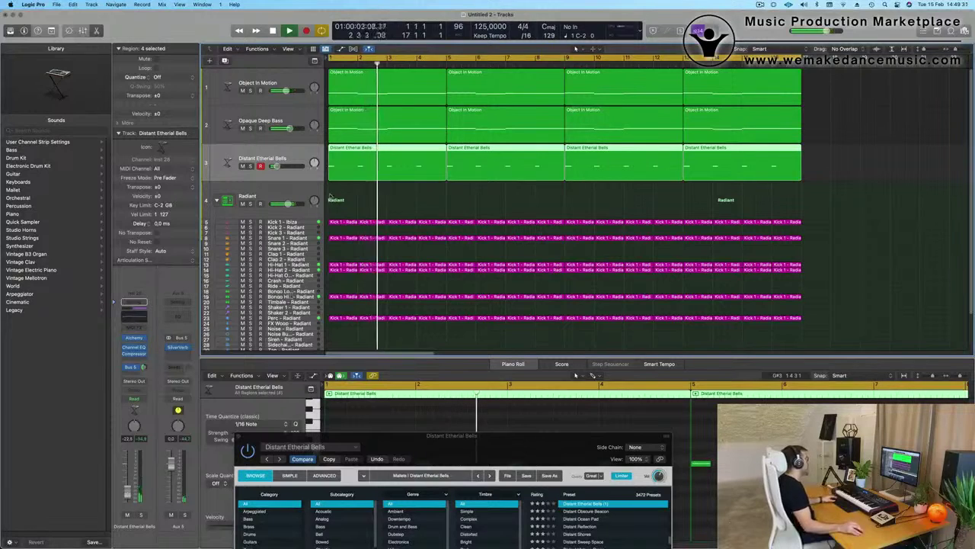
{"action": "key", "text": "Return"}
{"action": "left_click", "coordinate": [393, 457]}
{"action": "key", "text": "space"}
{"action": "key", "text": "space"}
{"action": "left_click", "coordinate": [349, 453]}
{"action": "key", "text": "space"}
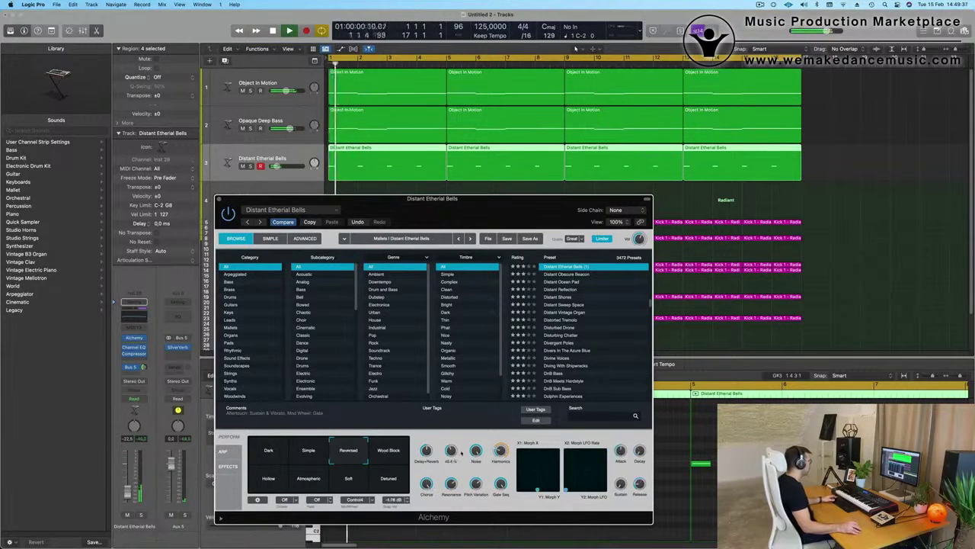
{"action": "key", "text": "space"}
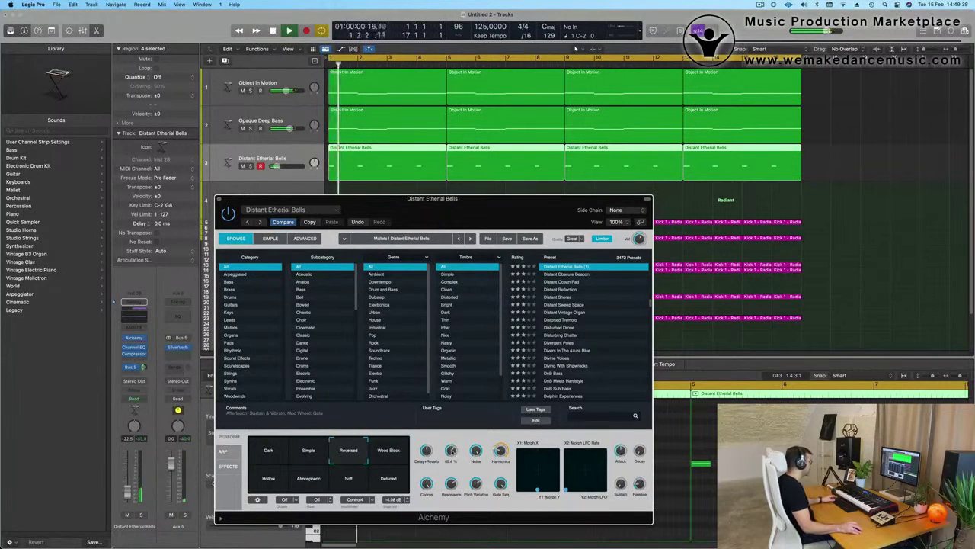
Set the Distant Etherial Bells fader to -26.0 dB, close its Alchemy window and duplicate the track.
{"action": "left_click_drag", "start_coordinate": [473, 198], "coordinate": [570, 263]}
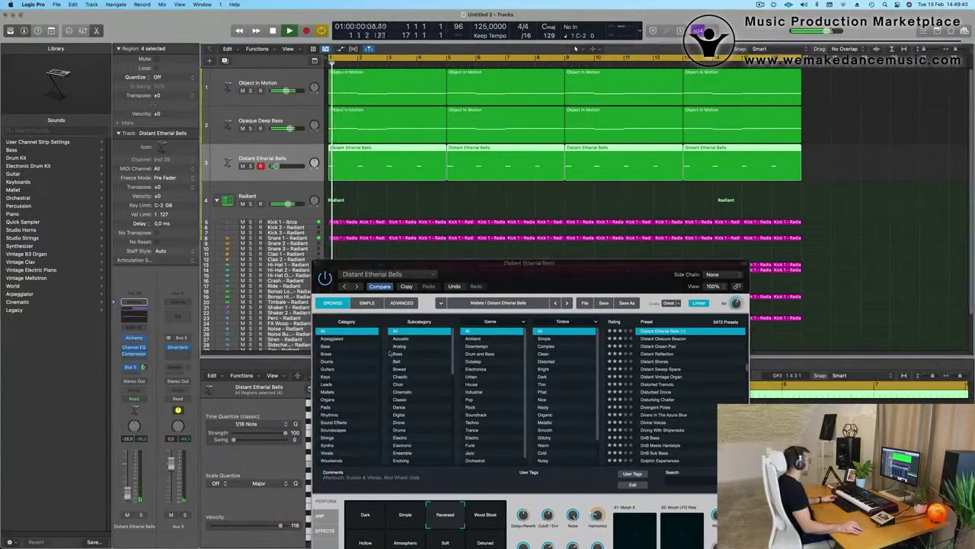
{"action": "left_click_drag", "start_coordinate": [570, 263], "coordinate": [568, 245]}
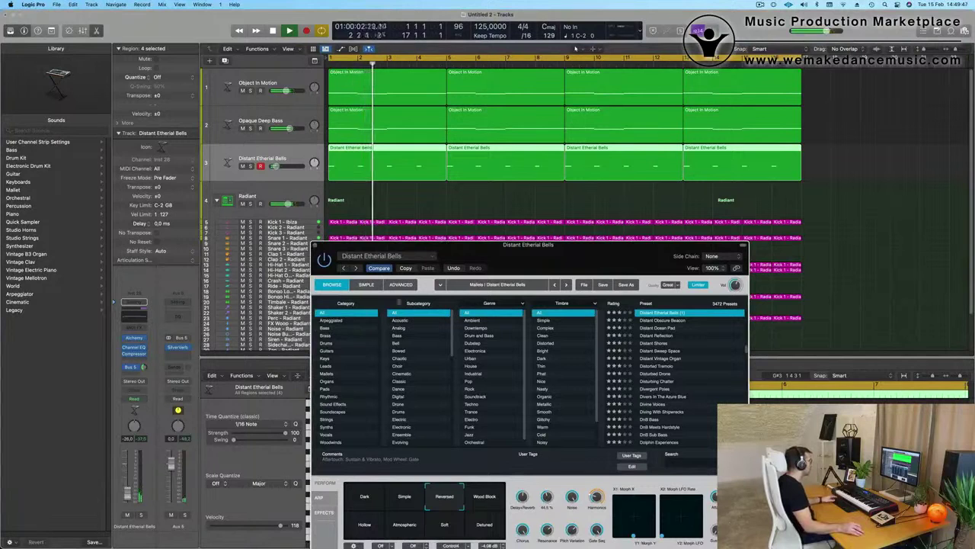
{"action": "left_click", "coordinate": [314, 246]}
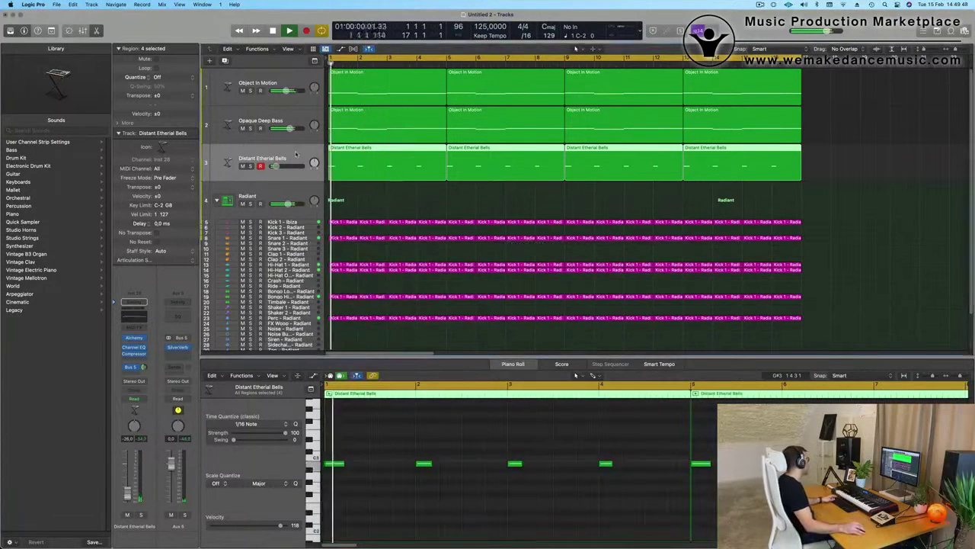
{"action": "left_click", "coordinate": [225, 60]}
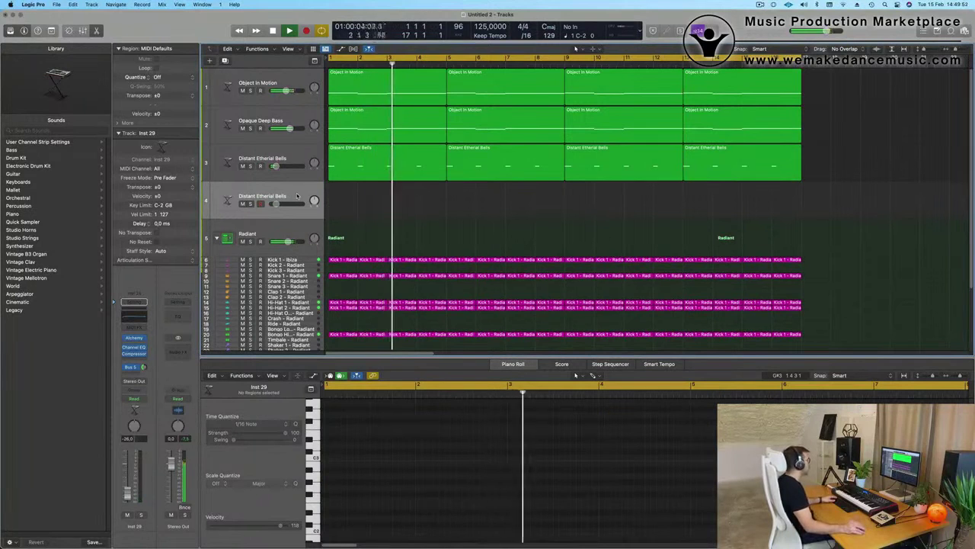
Open the Alchemy instrument on track 4, filter its presets to Mallets, and load Atlantean Bells.
{"action": "left_click", "coordinate": [134, 337]}
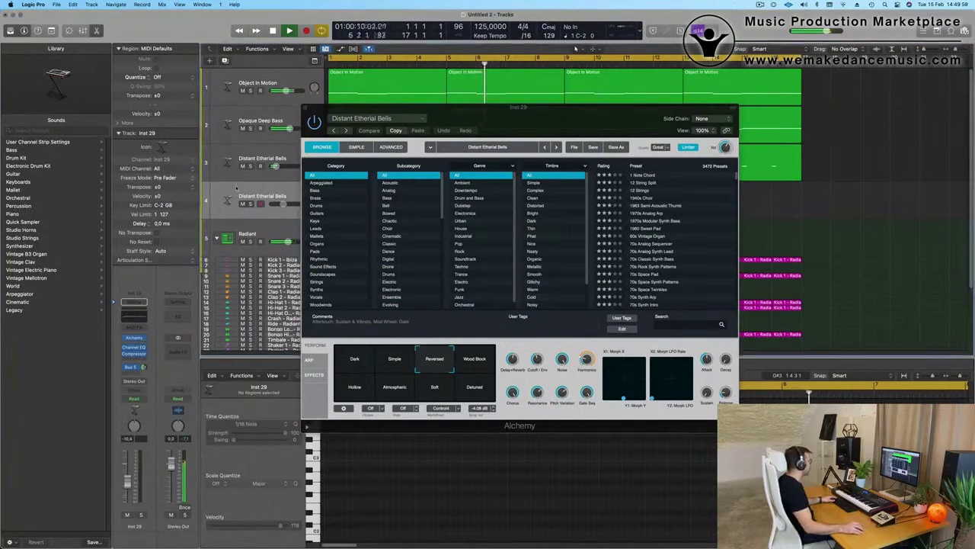
{"action": "left_click", "coordinate": [318, 237]}
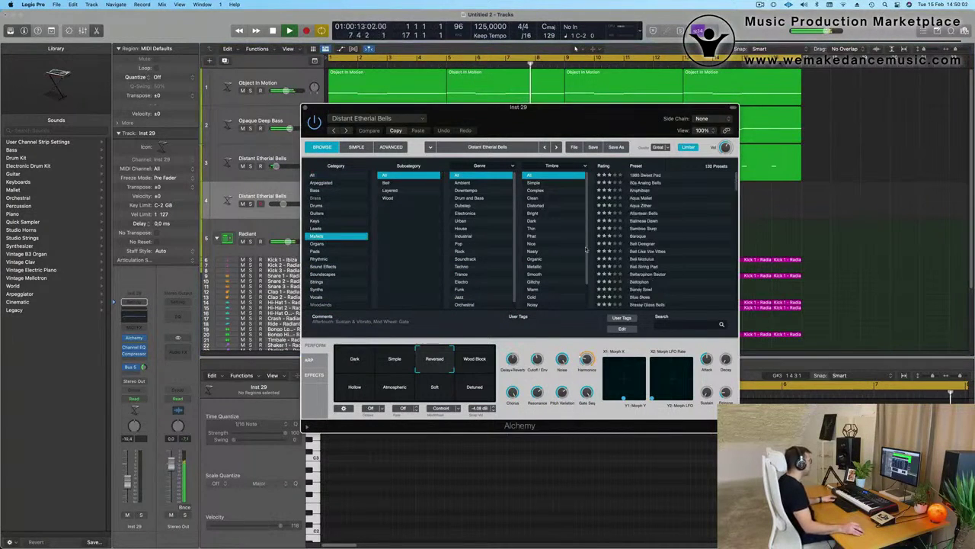
{"action": "left_click", "coordinate": [641, 214]}
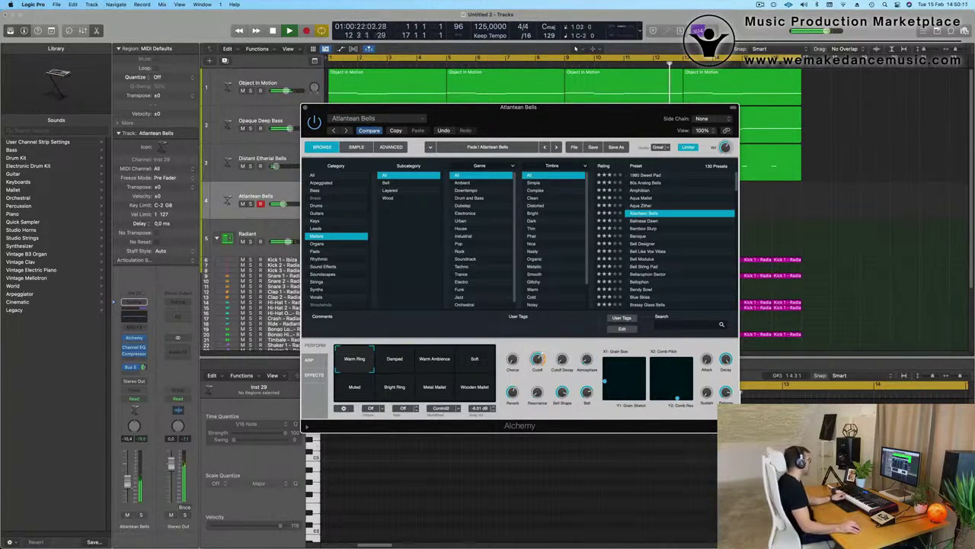
Select the track's Bus 5 send and audition the Damped and Warm Ambience variations of Atlantean Bells.
{"action": "left_click", "coordinate": [143, 368]}
{"action": "left_click", "coordinate": [144, 367]}
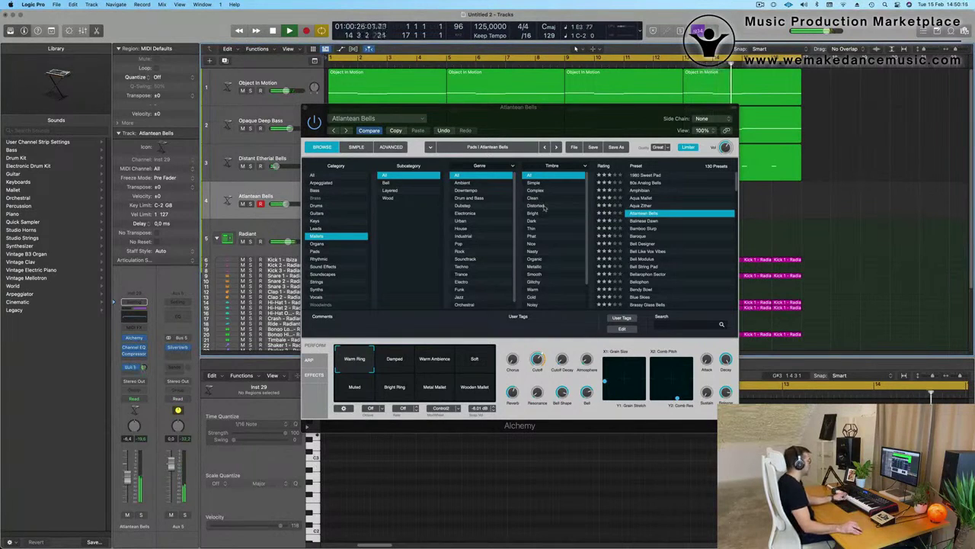
{"action": "left_click", "coordinate": [410, 363]}
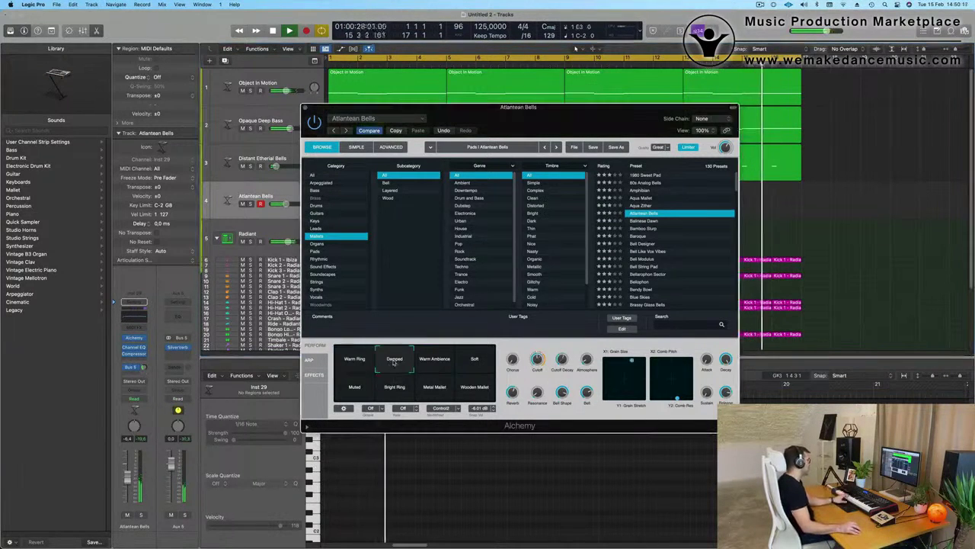
{"action": "left_click", "coordinate": [419, 363]}
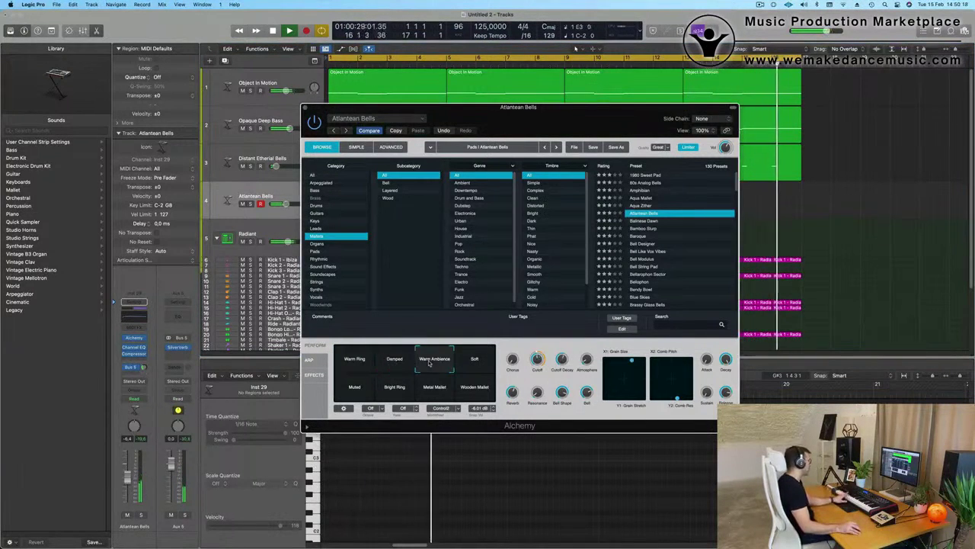
Audition the Balinese Dawn preset and its variations from Small Mallet to Rusty Pad with the track volume at -1.1 dB.
{"action": "left_click", "coordinate": [649, 221]}
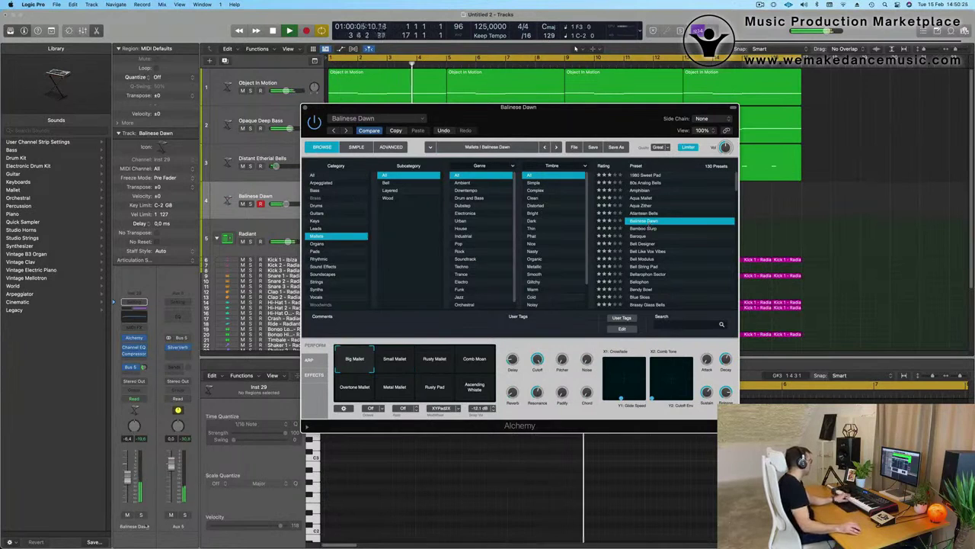
{"action": "left_click_drag", "start_coordinate": [129, 465], "coordinate": [131, 461]}
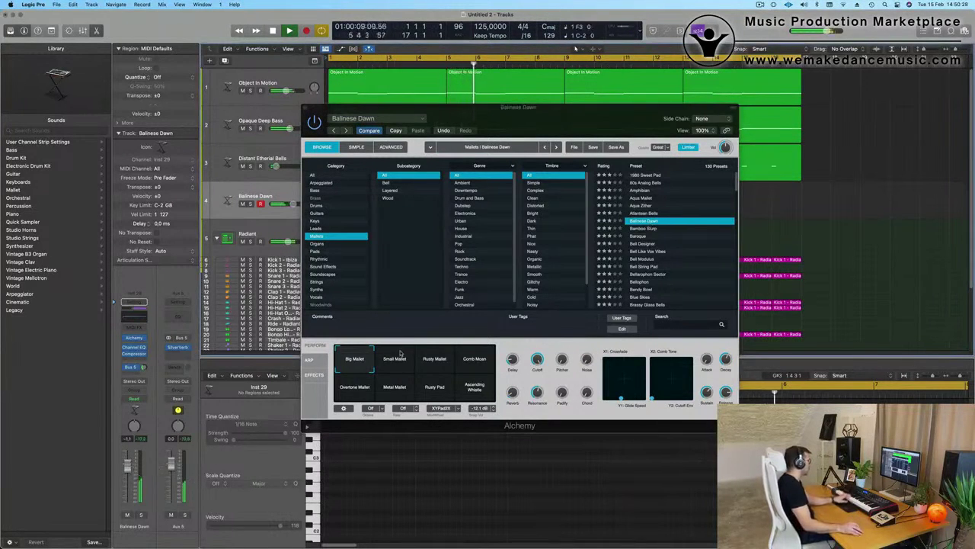
{"action": "left_click", "coordinate": [397, 358]}
{"action": "left_click", "coordinate": [436, 362]}
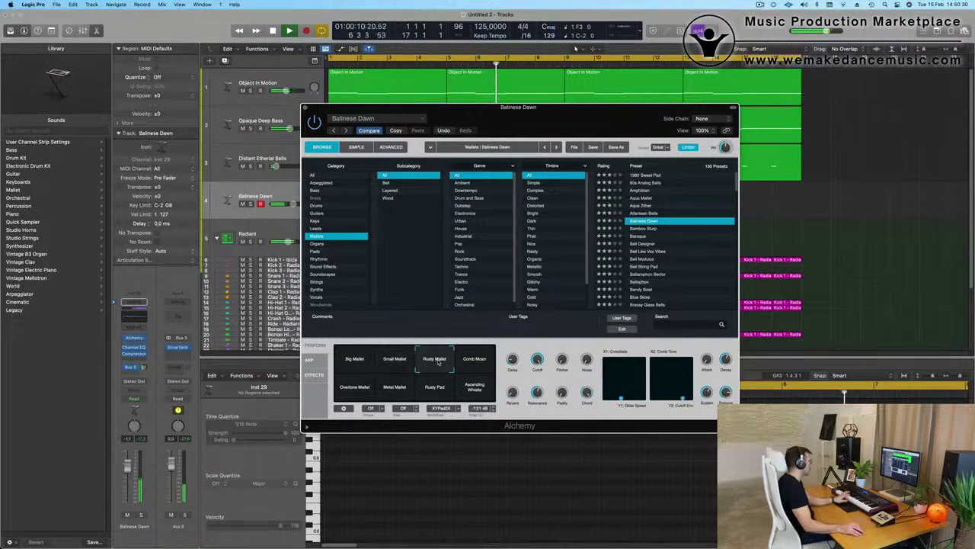
{"action": "left_click", "coordinate": [477, 362]}
{"action": "left_click", "coordinate": [358, 391]}
{"action": "left_click", "coordinate": [395, 389]}
{"action": "left_click", "coordinate": [437, 390]}
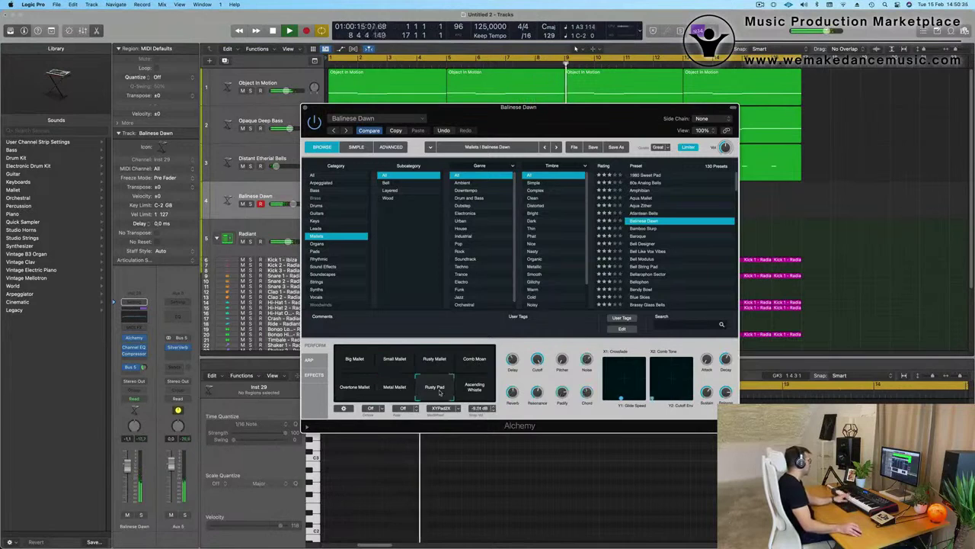
Try the Bamboo Slurp preset, load Baroque instead, and audition its Round Bells and Release Stop variations.
{"action": "left_click", "coordinate": [676, 228]}
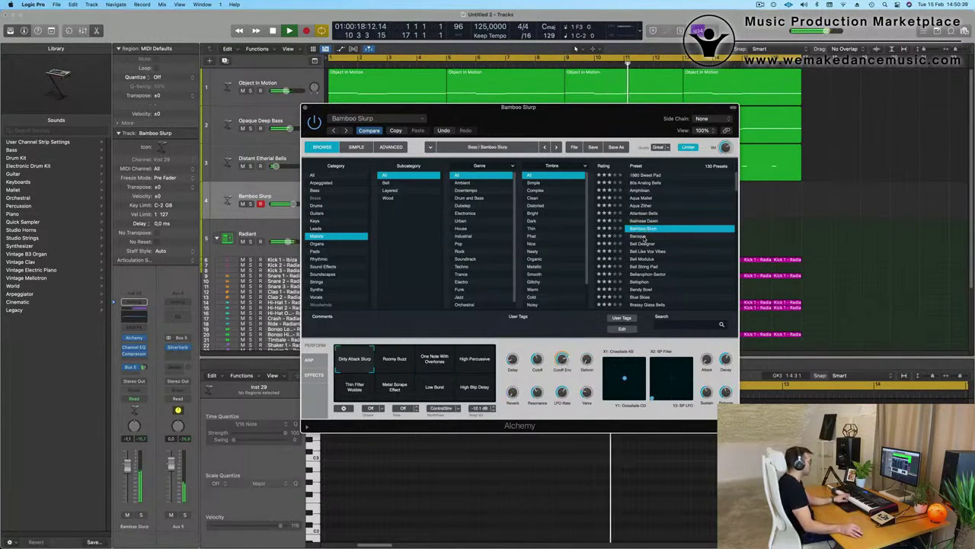
{"action": "left_click", "coordinate": [644, 237]}
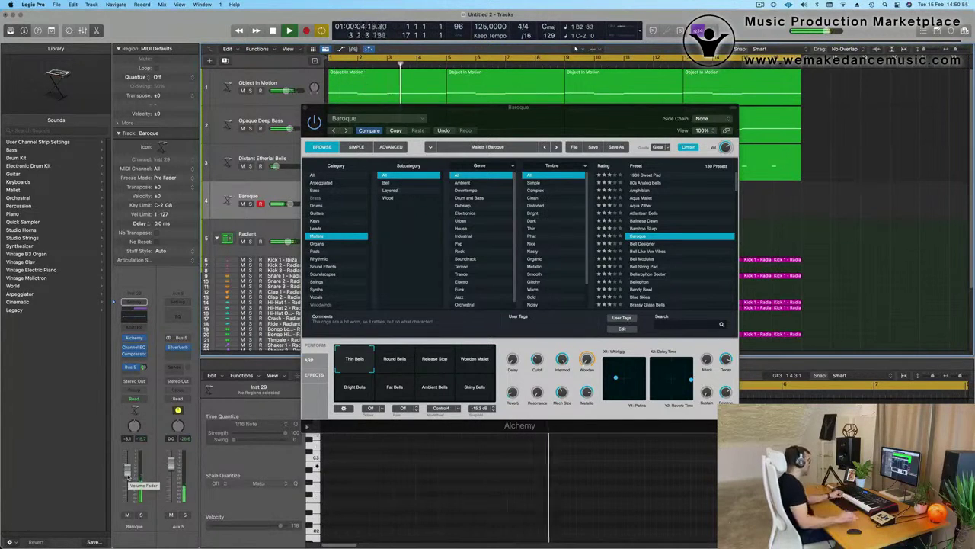
{"action": "left_click_drag", "start_coordinate": [373, 358], "coordinate": [408, 354]}
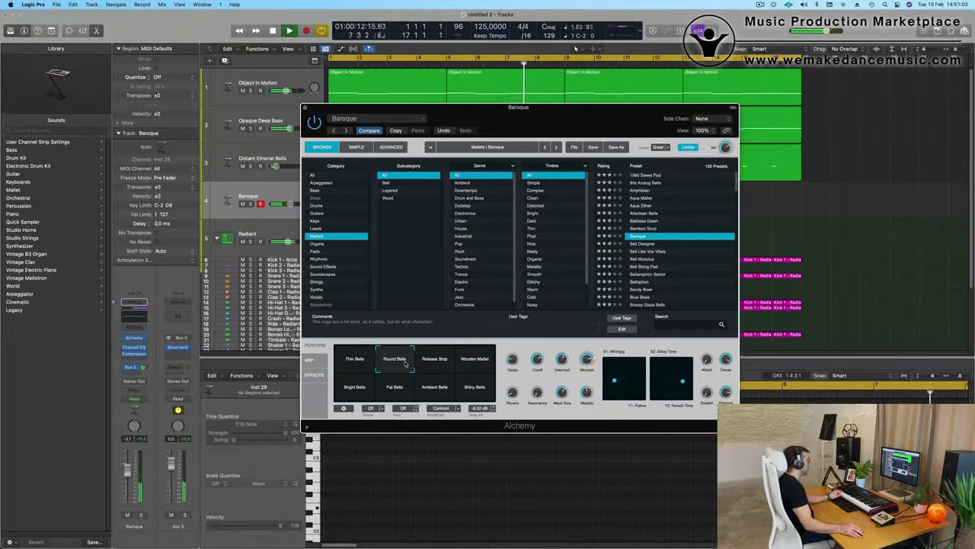
{"action": "left_click", "coordinate": [429, 363]}
{"action": "left_click", "coordinate": [406, 364]}
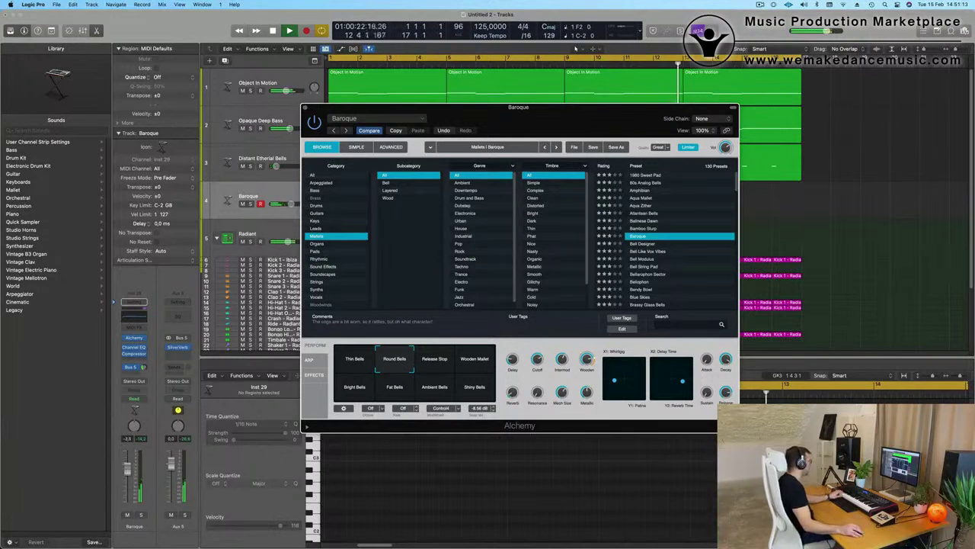
Compare Baroque's Release Stop, Bright Bells, Ambient Bells and Shiny Bells variations and choose Fat Bells.
{"action": "left_click", "coordinate": [436, 361]}
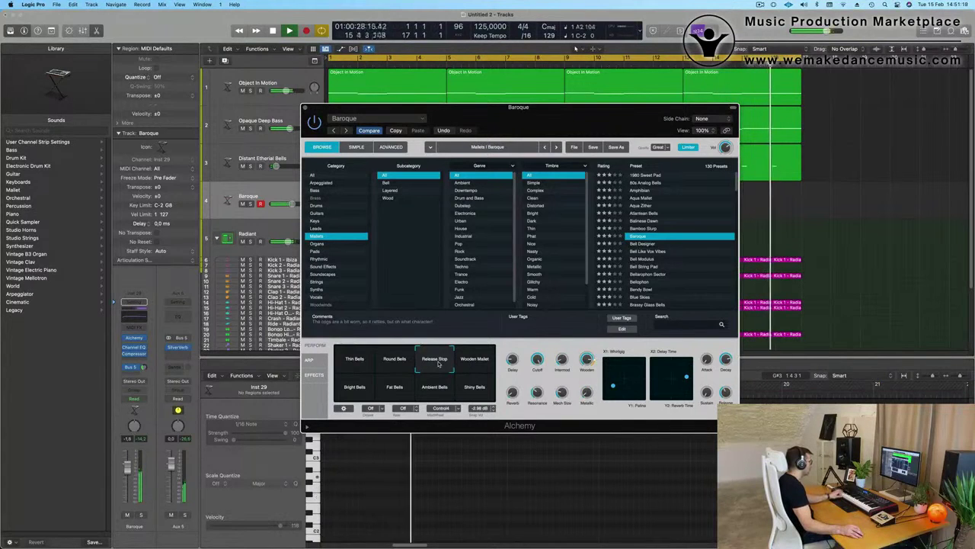
{"action": "left_click", "coordinate": [363, 391]}
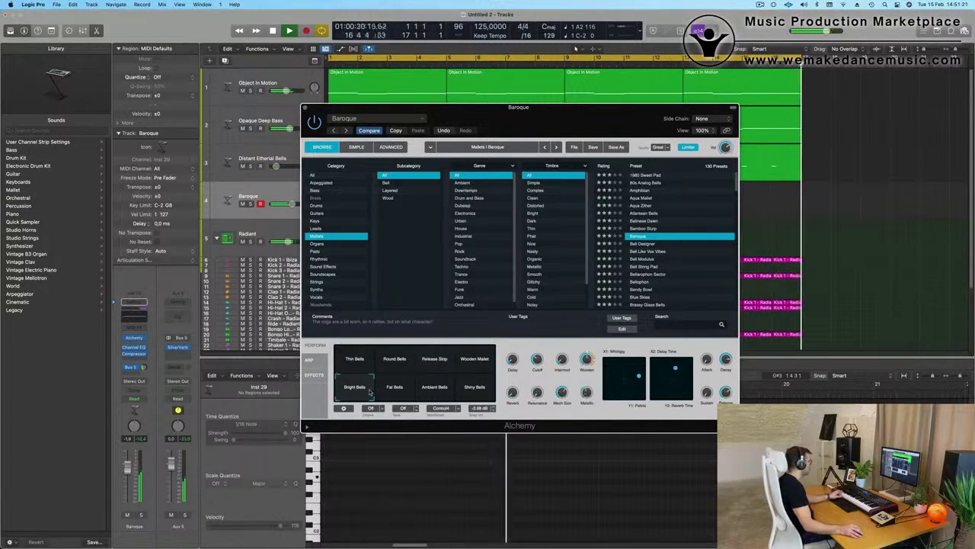
{"action": "left_click", "coordinate": [394, 391]}
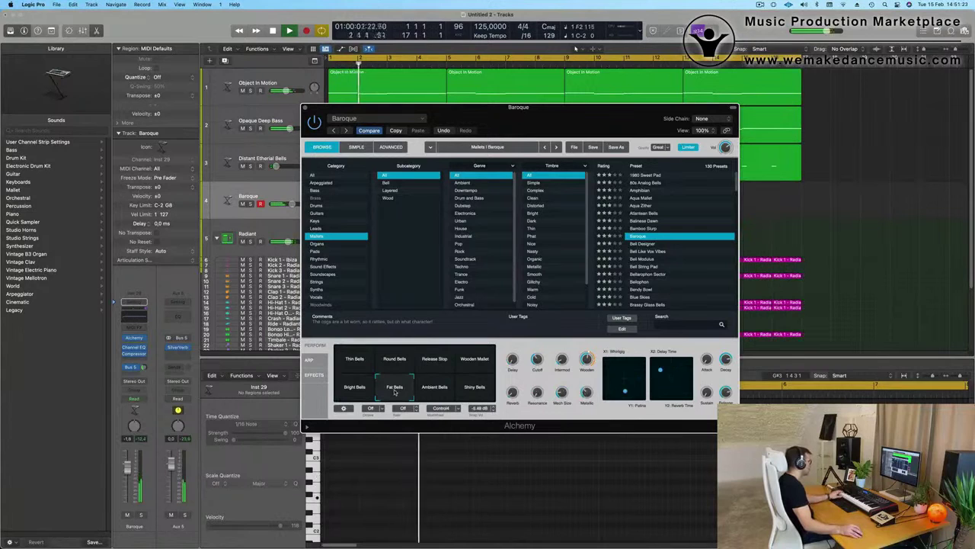
{"action": "left_click", "coordinate": [437, 390]}
{"action": "left_click", "coordinate": [473, 390]}
{"action": "left_click", "coordinate": [397, 390]}
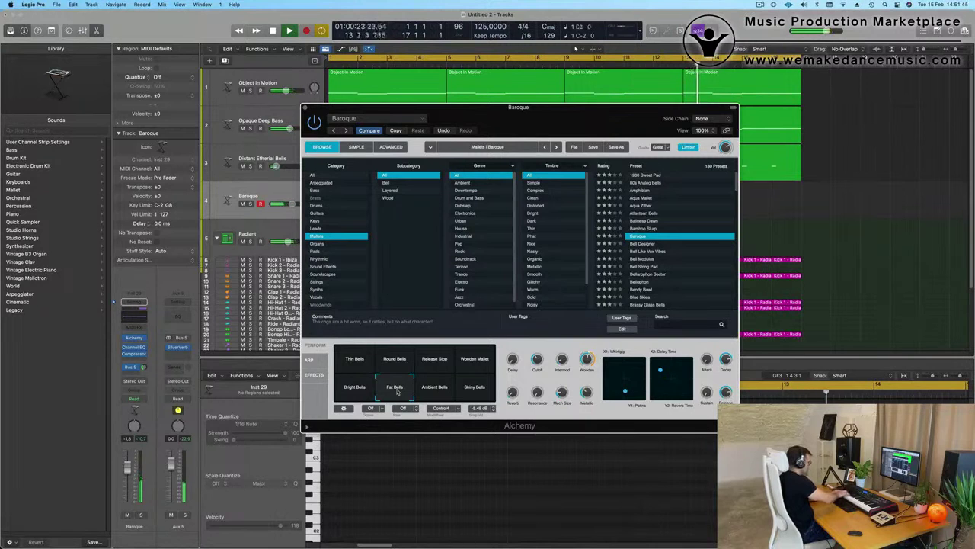
Record a bell melody on the Baroque track over bars 15 and 16 and stop the transport.
{"action": "key", "text": "r"}
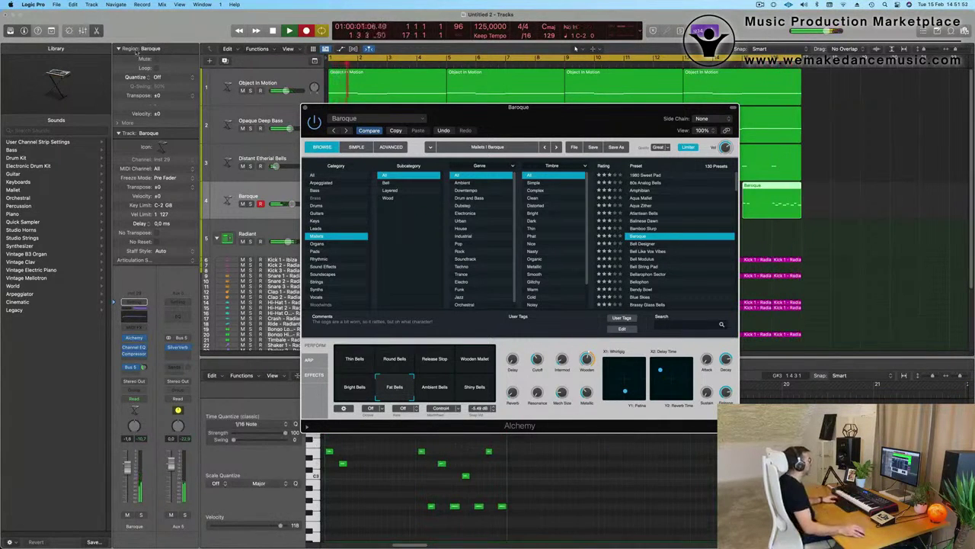
{"action": "left_click_drag", "start_coordinate": [609, 128], "coordinate": [598, 233]}
{"action": "key", "text": "space"}
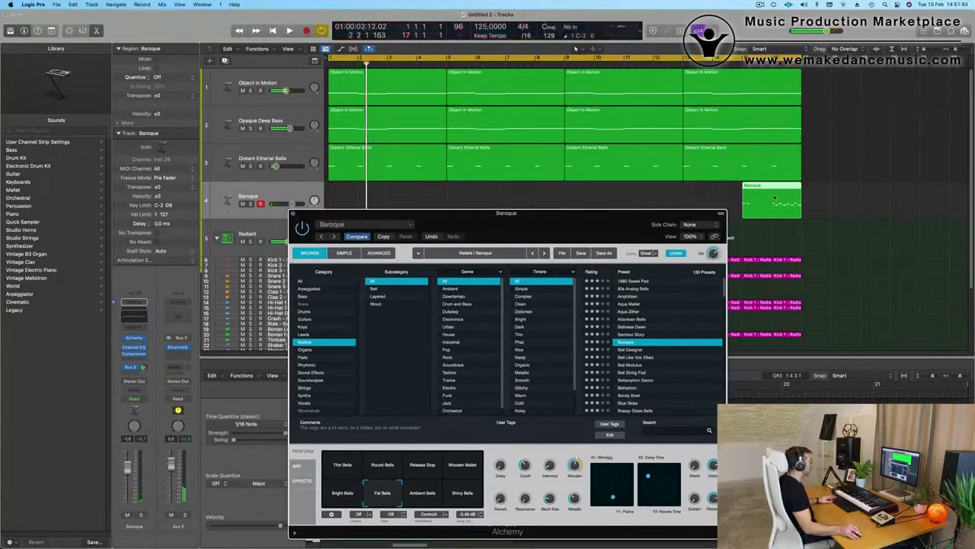
Trim the recorded Baroque region to its second half by splitting it at bar 16, and move the remaining part to bar 1.
{"action": "left_click", "coordinate": [773, 195]}
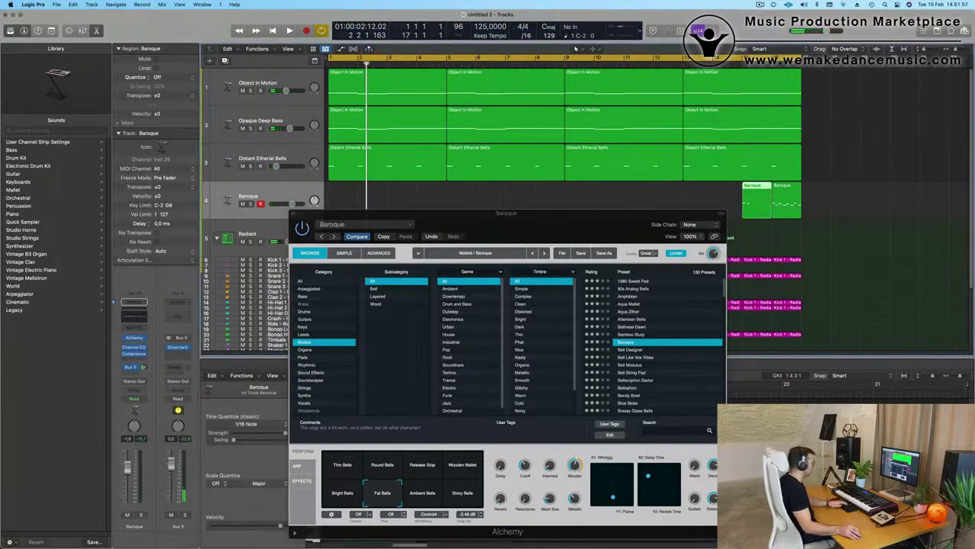
{"action": "key", "text": "Delete"}
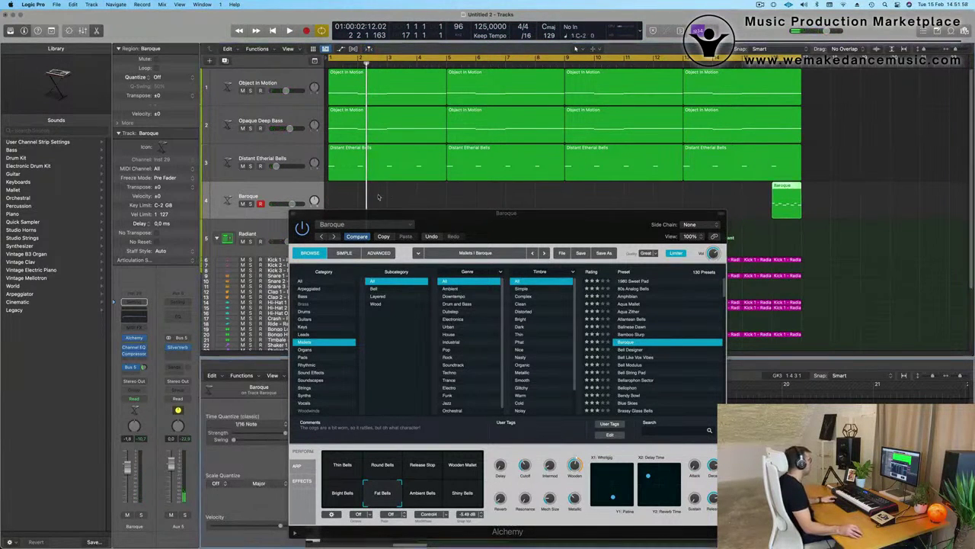
{"action": "left_click_drag", "start_coordinate": [783, 195], "coordinate": [343, 196]}
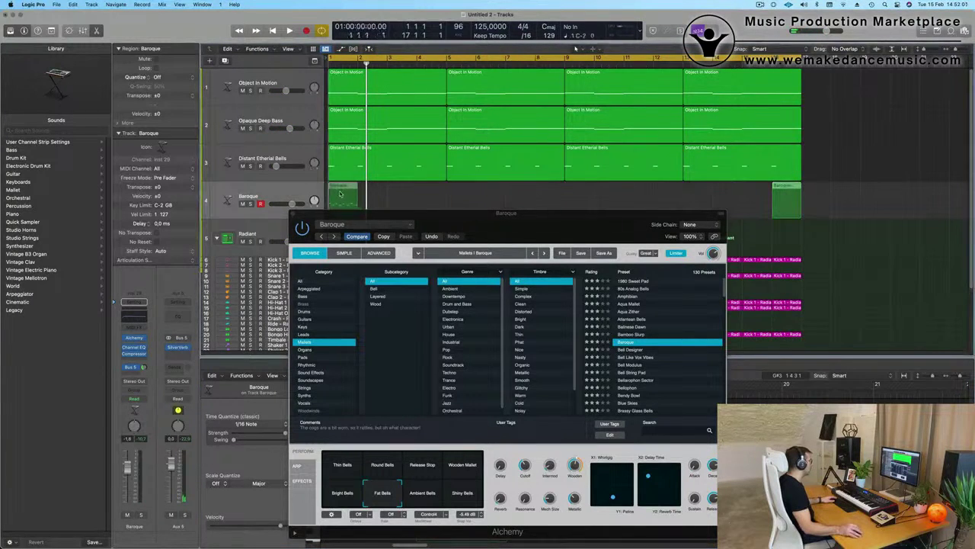
{"action": "left_click_drag", "start_coordinate": [488, 214], "coordinate": [816, 208]}
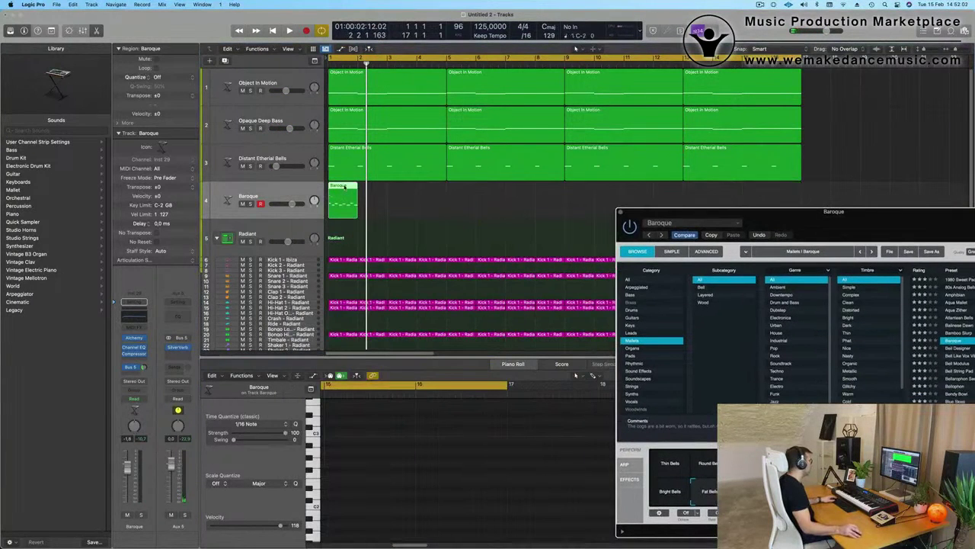
Open the Baroque region at bar 1 for note editing with all notes selected, and copy the region to bar 3 during playback.
{"action": "key", "text": "e"}
{"action": "double_click", "coordinate": [344, 186]}
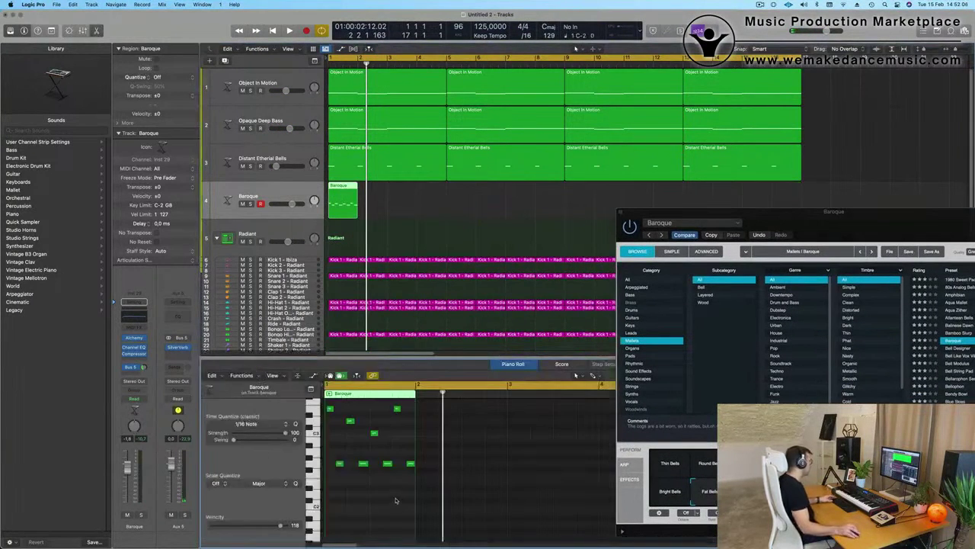
{"action": "key", "text": "super+a"}
{"action": "key", "text": "space"}
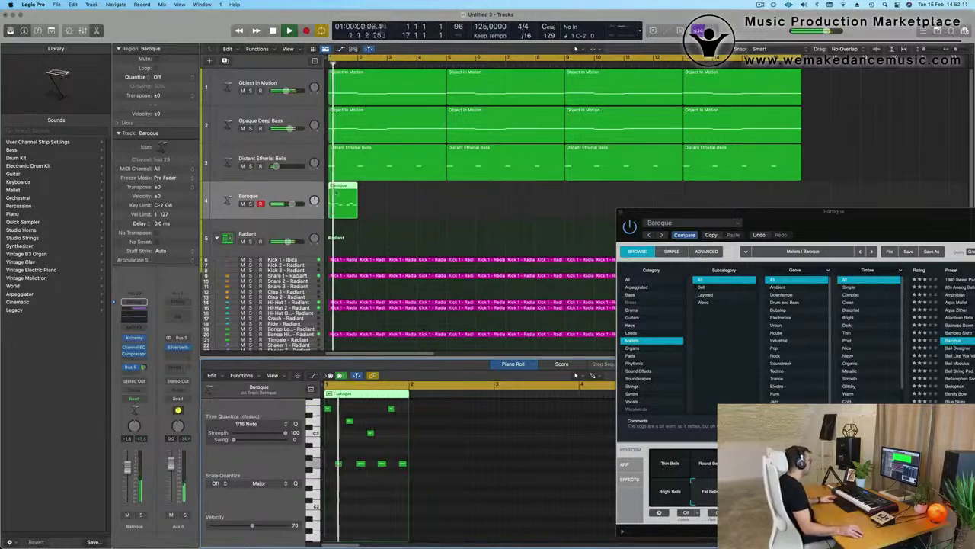
{"action": "left_click_drag", "start_coordinate": [335, 193], "coordinate": [410, 190]}
{"action": "left_click_drag", "start_coordinate": [873, 223], "coordinate": [457, 211]}
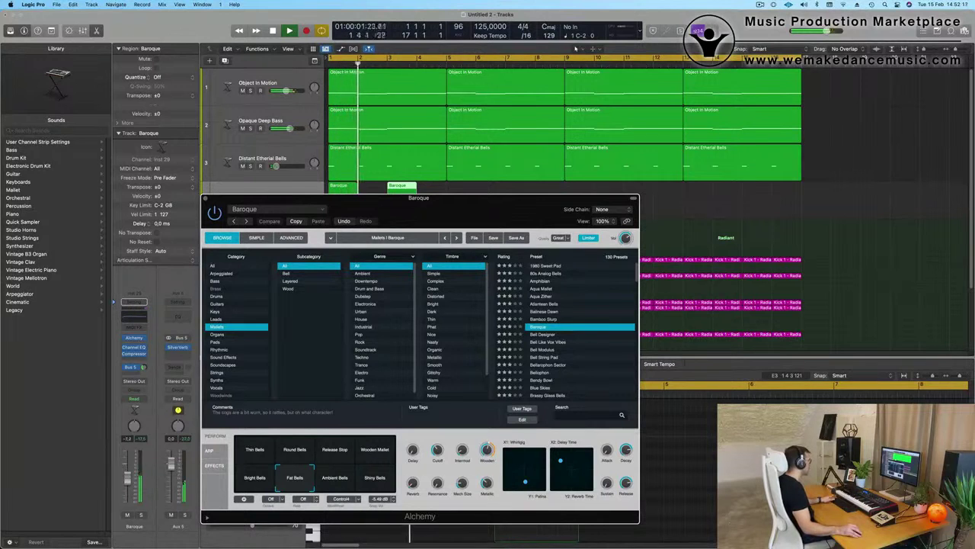
Open the Baroque track's Channel EQ and raise its low-cut frequency to 560 Hz.
{"action": "left_click", "coordinate": [138, 307]}
{"action": "key", "text": "Return"}
{"action": "left_click", "coordinate": [135, 316]}
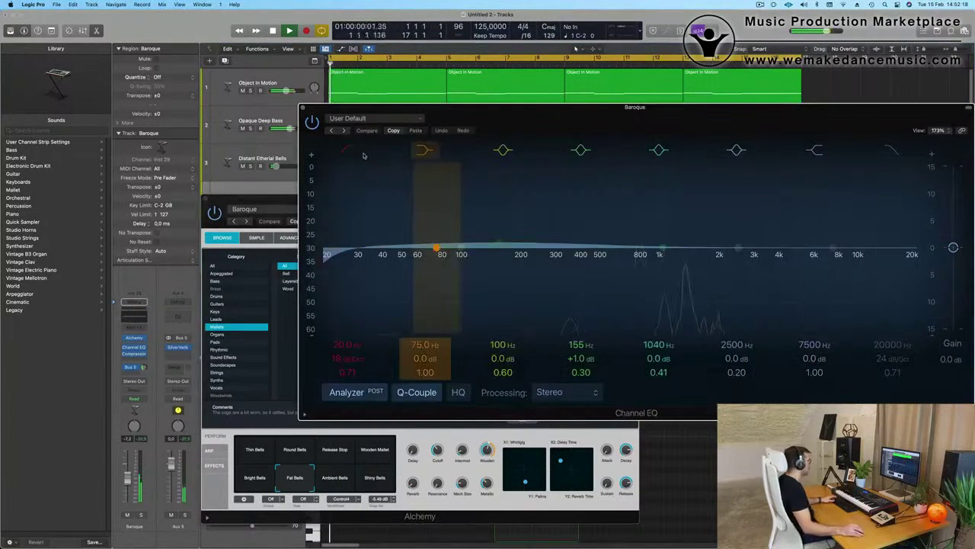
{"action": "left_click_drag", "start_coordinate": [335, 251], "coordinate": [604, 254]}
{"action": "left_click_drag", "start_coordinate": [610, 107], "coordinate": [629, 340]}
{"action": "left_click_drag", "start_coordinate": [517, 201], "coordinate": [875, 155]}
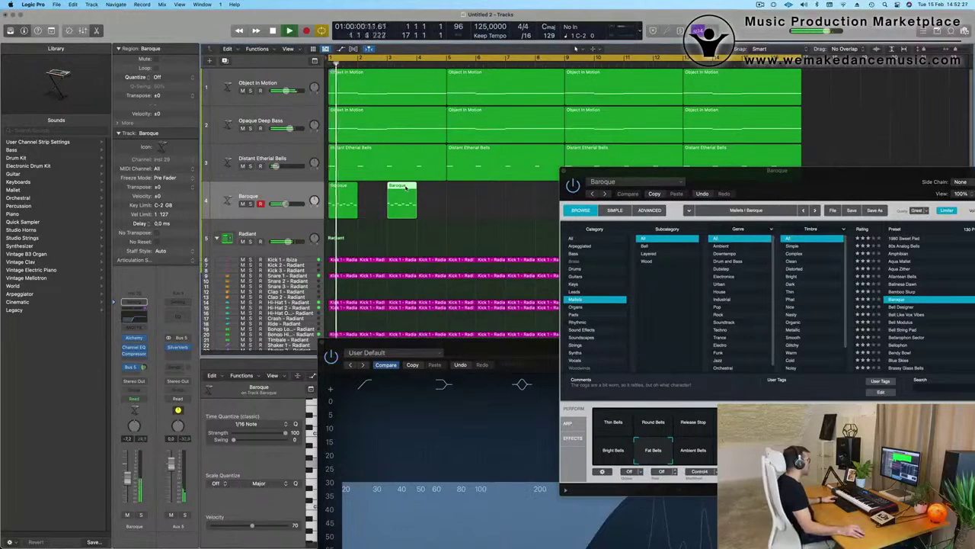
Open the copied Baroque region at bar 3 in the Piano Roll.
{"action": "key", "text": "e"}
{"action": "key", "text": "e"}
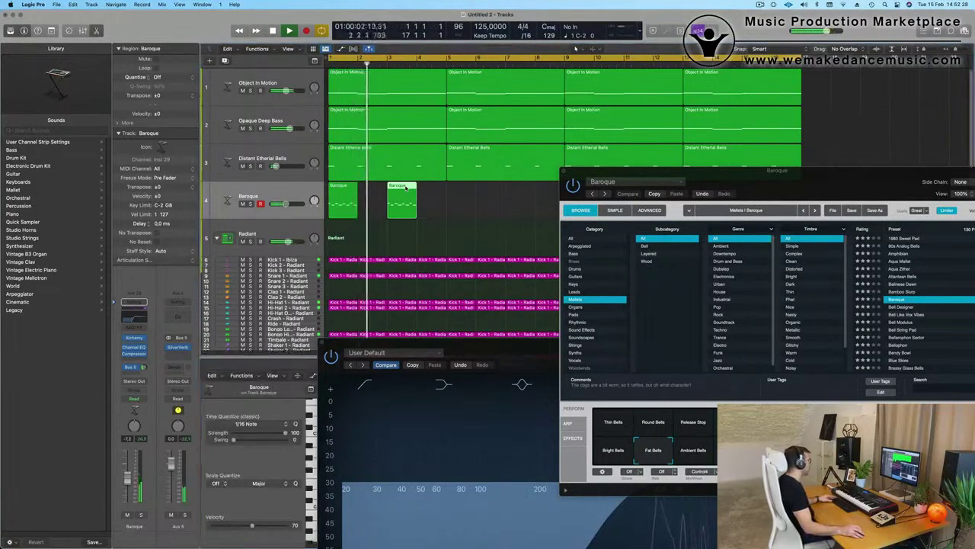
{"action": "key", "text": "e"}
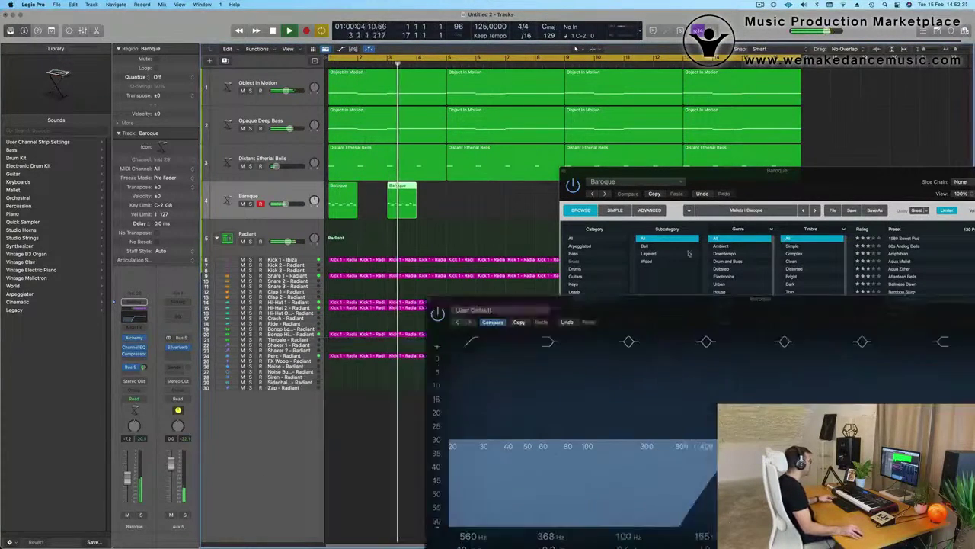
{"action": "double_click", "coordinate": [403, 185]}
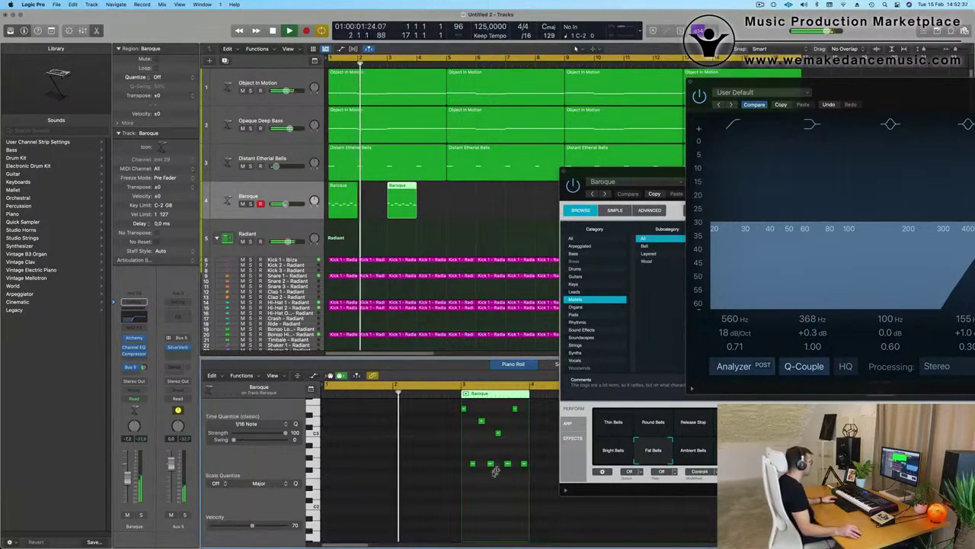
Select the four lowest notes of the Baroque region at bar 3 and transpose them up two semitones.
{"action": "key", "text": "Return"}
{"action": "left_click_drag", "start_coordinate": [468, 456], "coordinate": [555, 474]}
{"action": "key", "text": "alt+Down"}
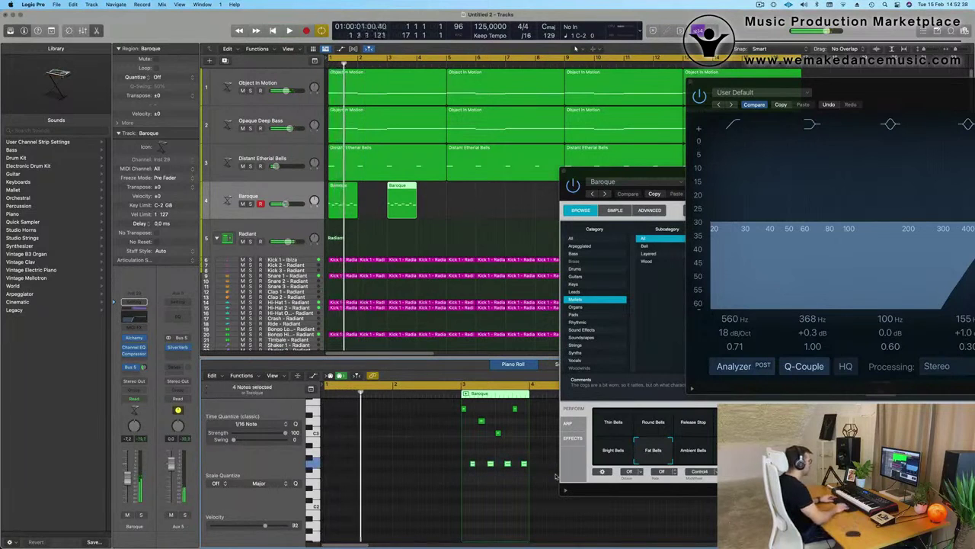
{"action": "key", "text": "alt+Up"}
{"action": "key", "text": "alt+Up"}
{"action": "key", "text": "alt+Up"}
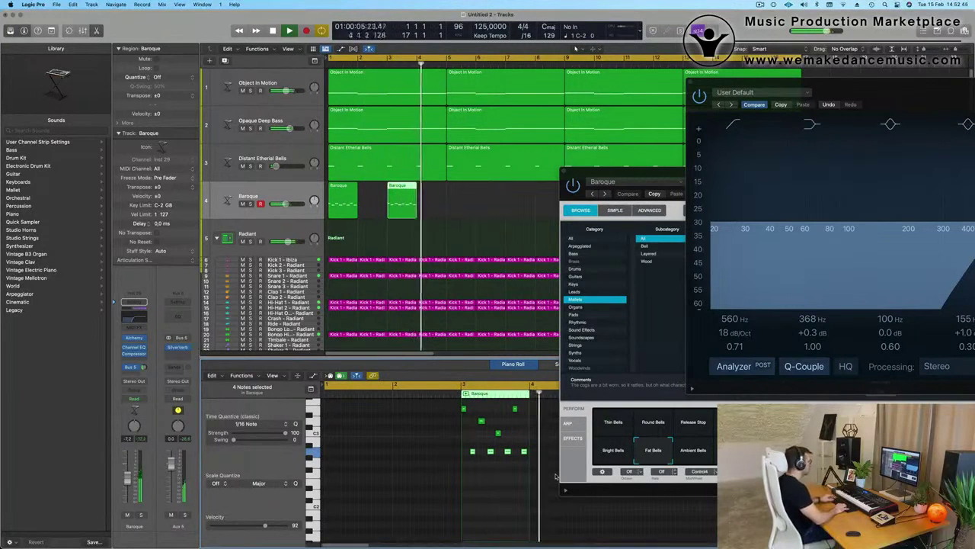
Transpose the four selected Baroque notes down four semitones.
{"action": "key", "text": "alt+Down"}
{"action": "key", "text": "alt+Down"}
{"action": "key", "text": "alt+Down"}
{"action": "key", "text": "alt+Down"}
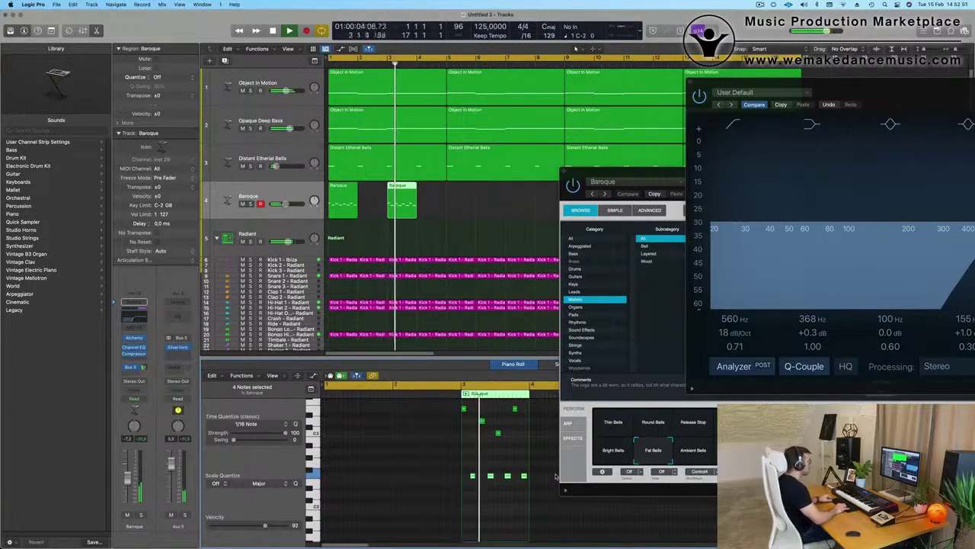
Transpose the four selected low notes in the bar 3 Baroque region up four semitones and back down two.
{"action": "key", "text": "alt+Up"}
{"action": "key", "text": "alt+Up"}
{"action": "key", "text": "alt+Up"}
{"action": "key", "text": "alt+Up"}
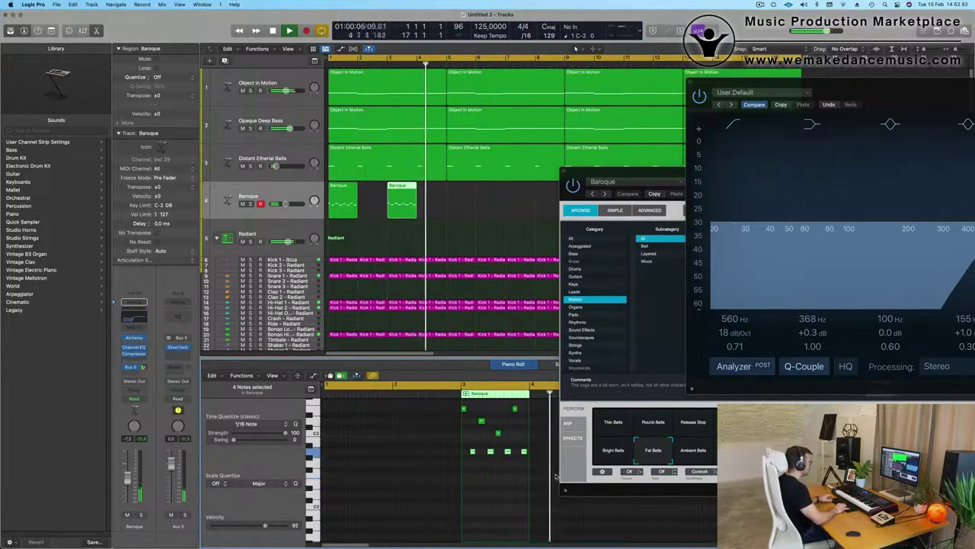
{"action": "key", "text": "alt+Down"}
{"action": "key", "text": "alt+Down"}
Vary the melody of the bar 3 Baroque region by lowering its second high note and raising the third.
{"action": "key", "text": "space"}
{"action": "mouse_move", "coordinate": [498, 433]}
{"action": "left_mouse_down"}
{"action": "mouse_move", "coordinate": [499, 421]}
{"action": "mouse_move", "coordinate": [482, 429]}
{"action": "mouse_move", "coordinate": [481, 441]}
{"action": "left_mouse_up"}
{"action": "key", "text": "space"}
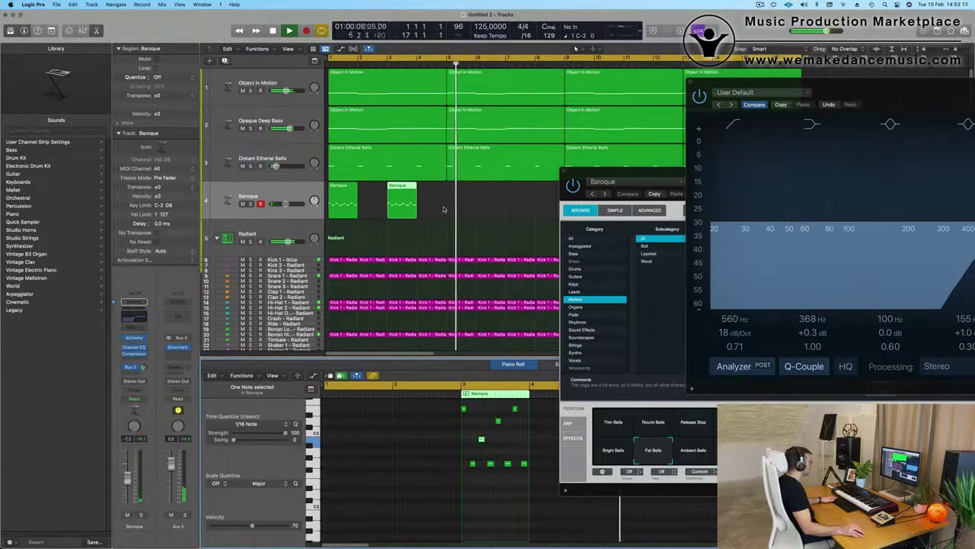
Copy the two Baroque regions along their track so the pattern repeats every two bars through bar 16.
{"action": "left_click_drag", "start_coordinate": [456, 210], "coordinate": [346, 196]}
{"action": "key", "text": "Return"}
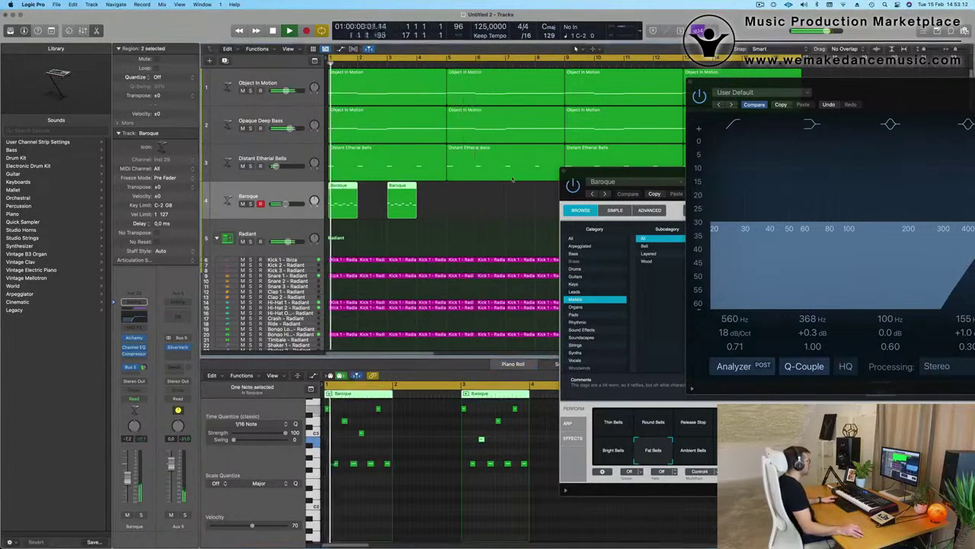
{"action": "left_click_drag", "start_coordinate": [606, 174], "coordinate": [351, 263]}
{"action": "left_click_drag", "start_coordinate": [343, 191], "coordinate": [461, 200]}
{"action": "left_click_drag", "start_coordinate": [852, 82], "coordinate": [792, 296]}
{"action": "mouse_move", "coordinate": [589, 208]}
{"action": "left_mouse_down"}
{"action": "mouse_move", "coordinate": [334, 204]}
{"action": "mouse_move", "coordinate": [573, 200]}
{"action": "left_mouse_up"}
Audition Alchemy's Ambient Bells, Wooden Mallet, Round Bells and Thin Bells snapshots during playback and return to Fat Bells.
{"action": "key", "text": "space"}
{"action": "left_click_drag", "start_coordinate": [529, 267], "coordinate": [574, 112]}
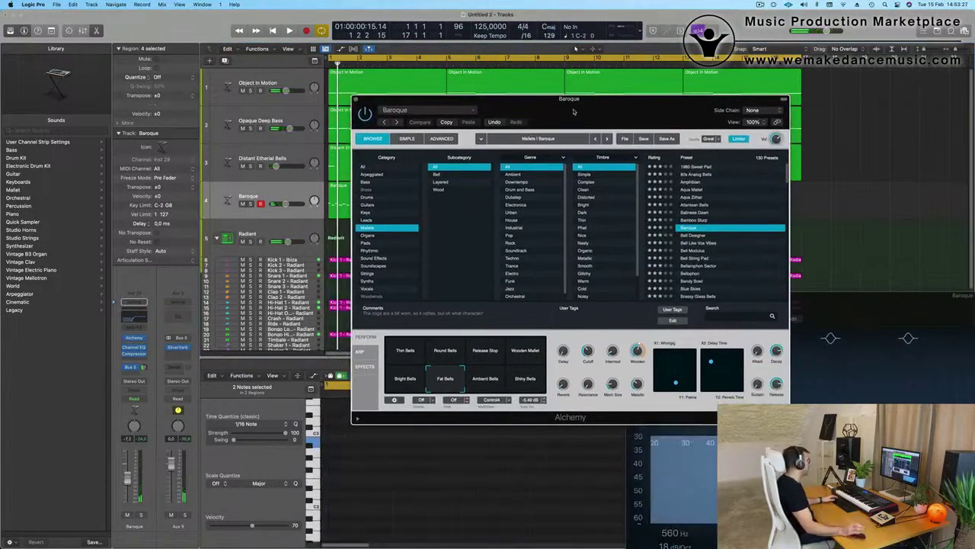
{"action": "left_click", "coordinate": [486, 384]}
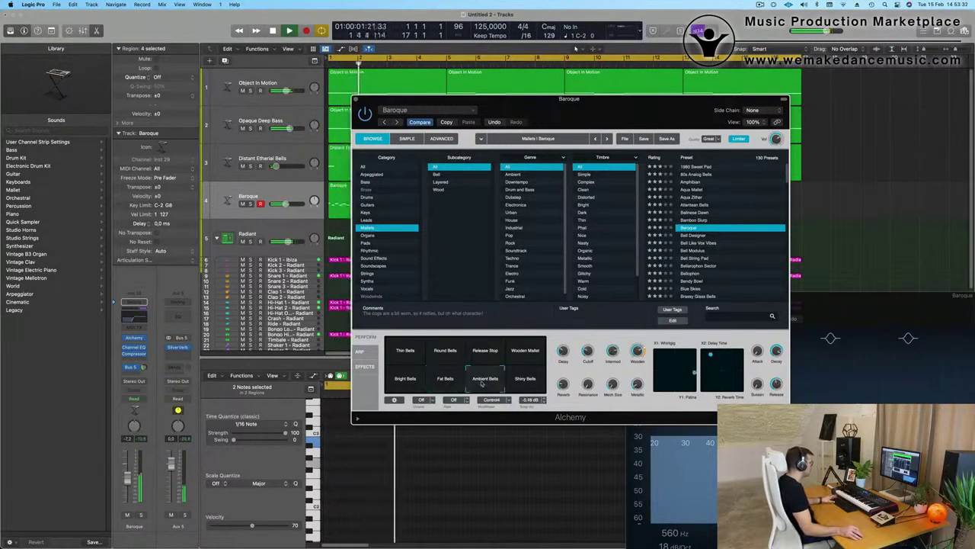
{"action": "left_click", "coordinate": [528, 352]}
{"action": "left_click", "coordinate": [442, 352]}
{"action": "left_click", "coordinate": [410, 353]}
{"action": "left_click", "coordinate": [444, 381]}
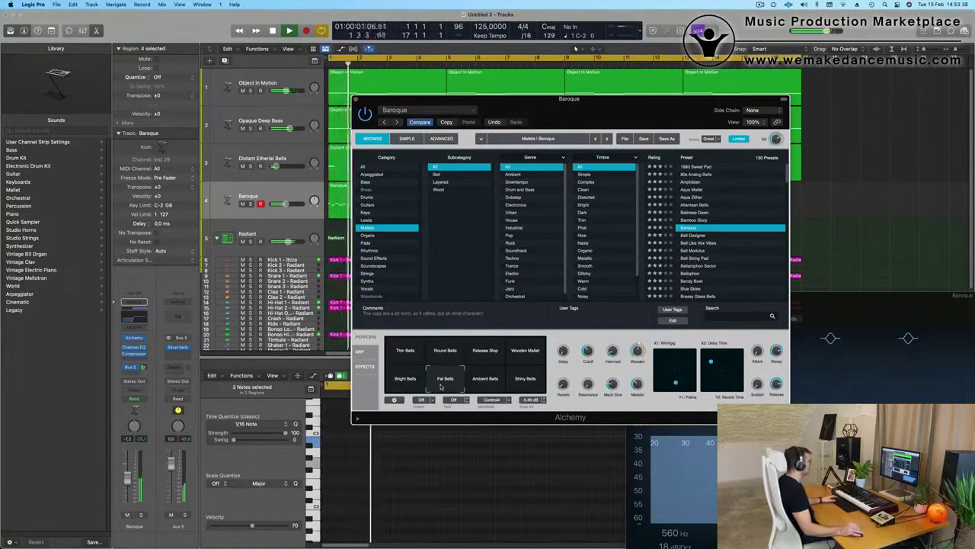
Lower the Baroque track's volume to -11.0 dB and check the track in solo.
{"action": "left_click_drag", "start_coordinate": [613, 110], "coordinate": [736, 87]}
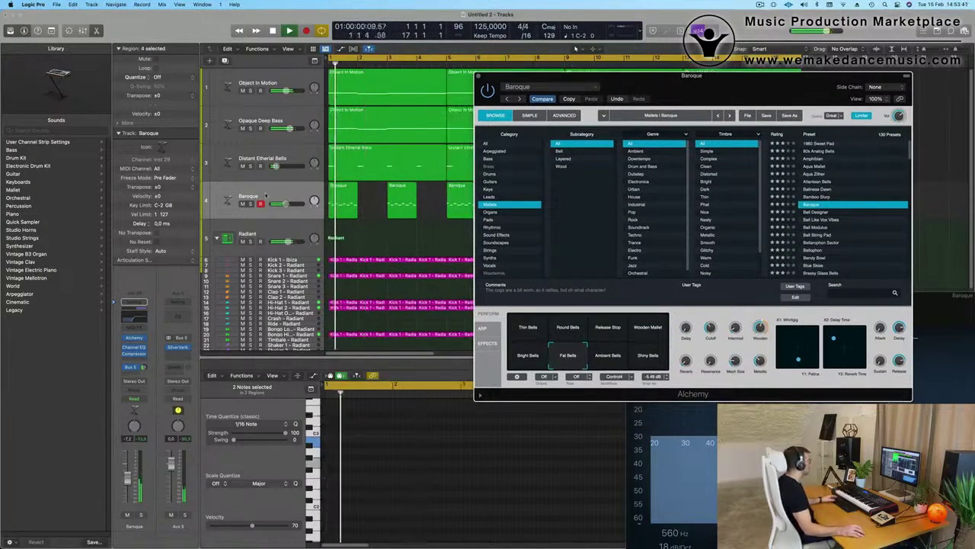
{"action": "left_click", "coordinate": [129, 482]}
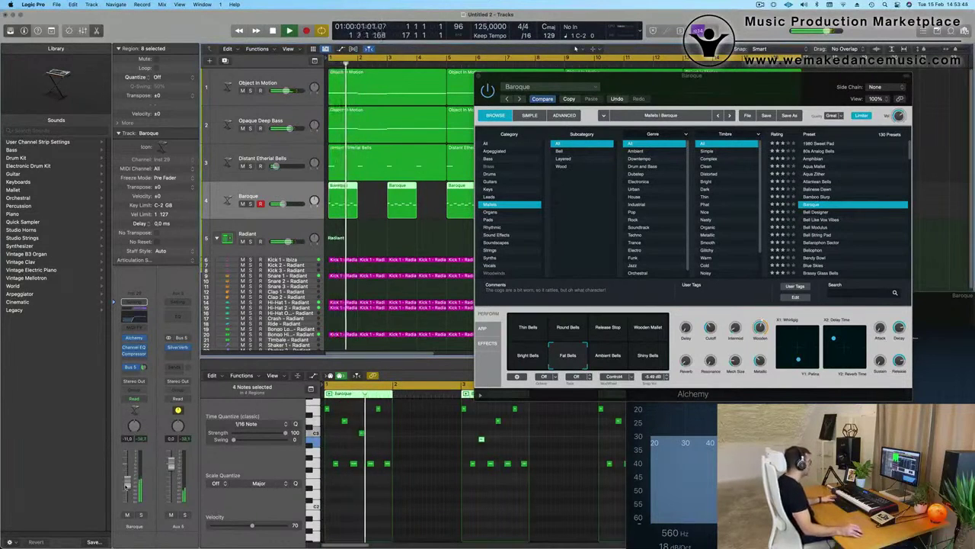
{"action": "key", "text": "space"}
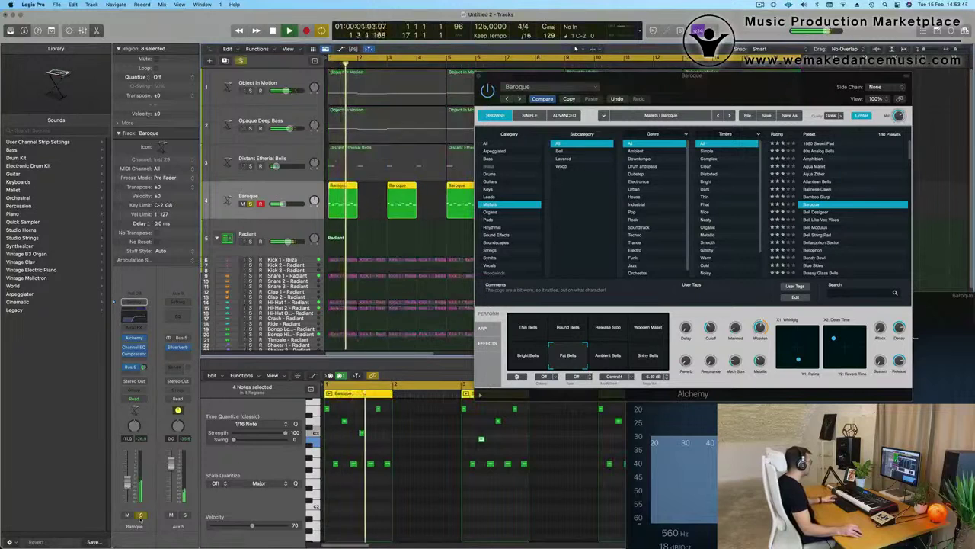
Select the Distant Etherial Bells track and close the Baroque track's Alchemy window.
{"action": "left_click", "coordinate": [291, 154]}
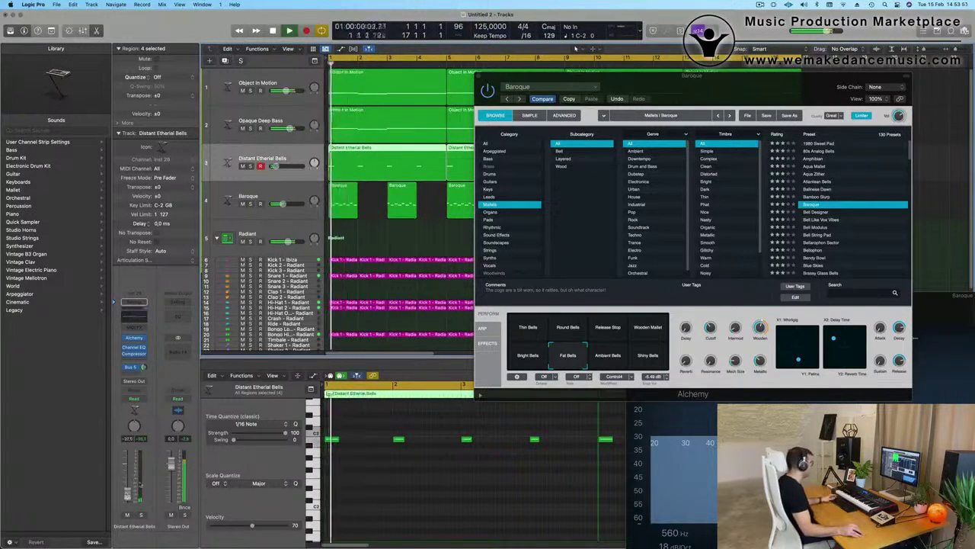
{"action": "left_click_drag", "start_coordinate": [684, 86], "coordinate": [515, 131]}
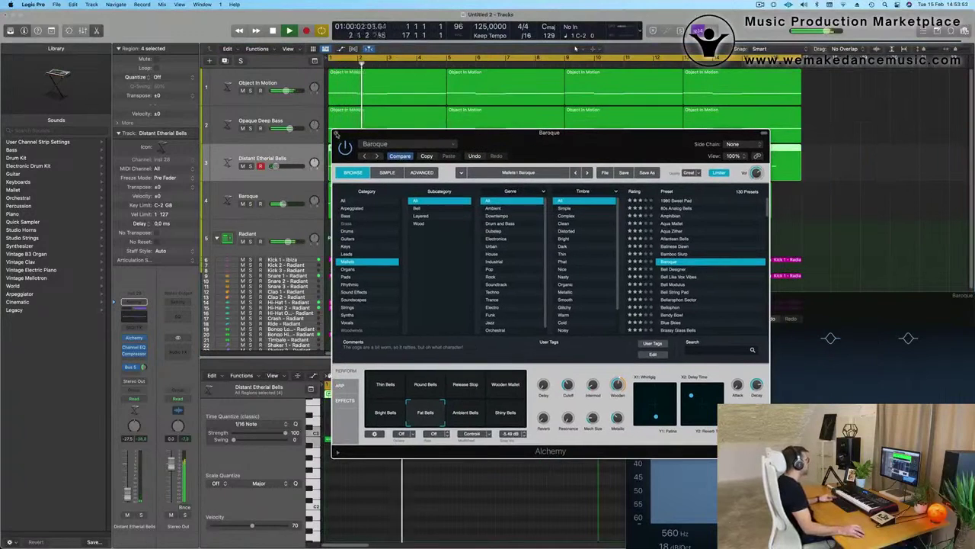
{"action": "left_click", "coordinate": [336, 134]}
{"action": "scroll", "coordinate": [427, 253], "scroll_direction": "down", "scroll_amount": 5}
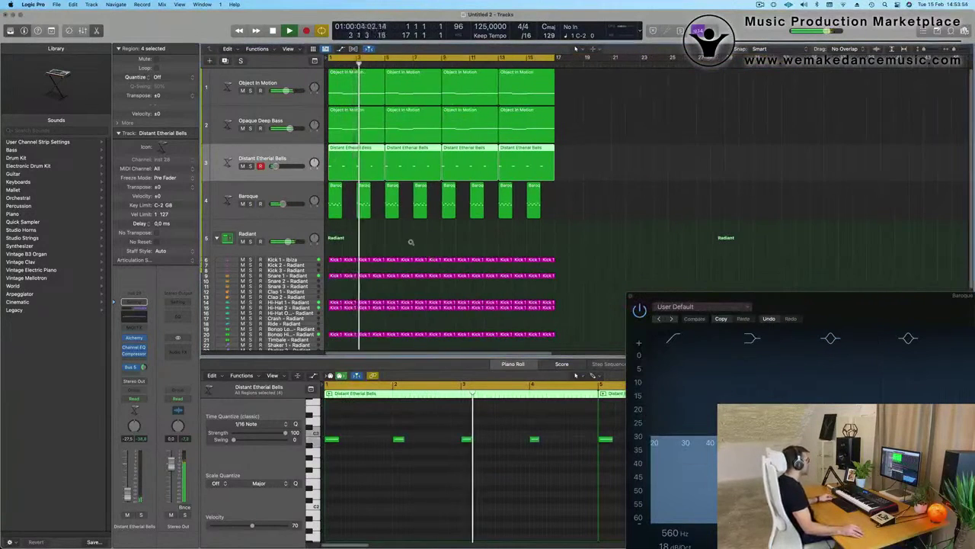
{"action": "scroll", "coordinate": [410, 244], "scroll_direction": "up", "scroll_amount": 3}
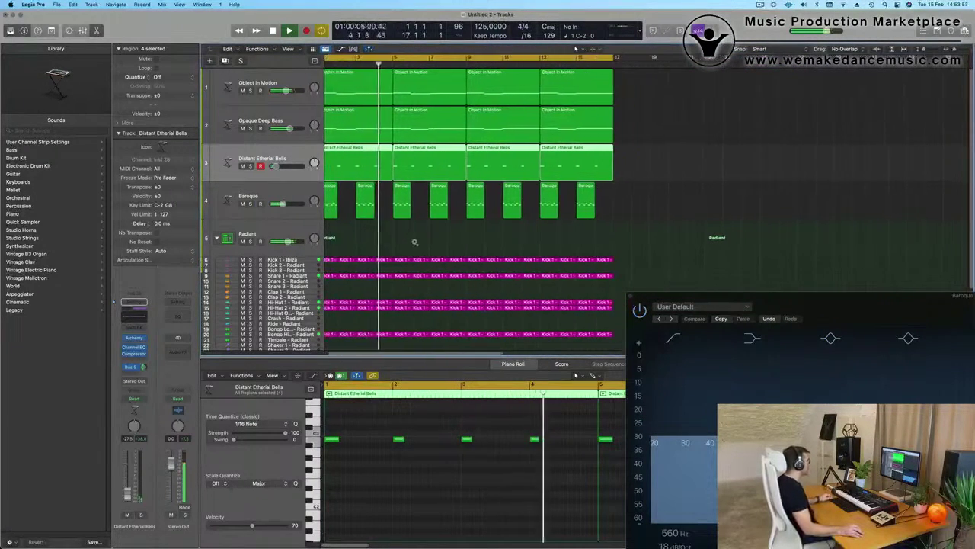
Duplicate the Opaque Deep Bass track with its settings and copy the first bass region onto the new track.
{"action": "left_click", "coordinate": [217, 113]}
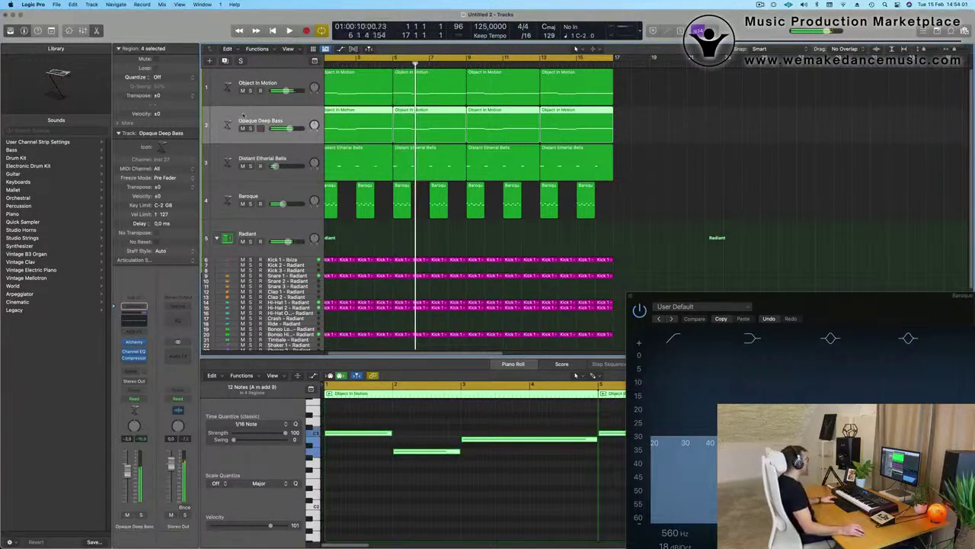
{"action": "key", "text": "Return"}
{"action": "key", "text": "super+d"}
{"action": "left_click_drag", "start_coordinate": [372, 127], "coordinate": [371, 164]}
{"action": "key", "text": "Return"}
Shorten the copied bass region's notes to brief stabs and add a matching note at bar 4.
{"action": "scroll", "coordinate": [438, 407], "scroll_direction": "down", "scroll_amount": 3}
{"action": "left_click_drag", "start_coordinate": [378, 419], "coordinate": [466, 486]}
{"action": "left_click", "coordinate": [415, 429]}
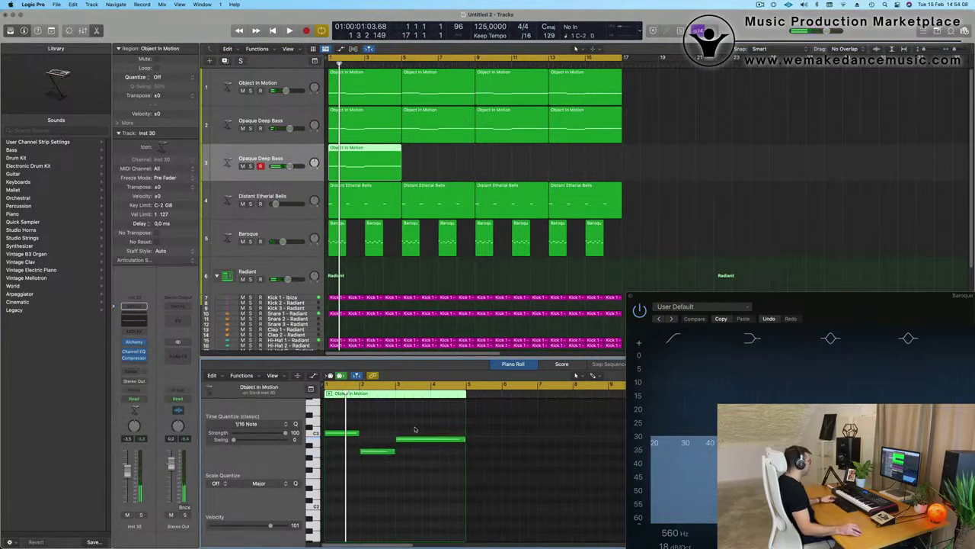
{"action": "mouse_move", "coordinate": [464, 440]}
{"action": "left_mouse_down"}
{"action": "mouse_move", "coordinate": [427, 444]}
{"action": "mouse_move", "coordinate": [447, 442]}
{"action": "left_mouse_up"}
{"action": "left_click_drag", "start_coordinate": [355, 427], "coordinate": [496, 484]}
{"action": "left_click_drag", "start_coordinate": [461, 442], "coordinate": [438, 448]}
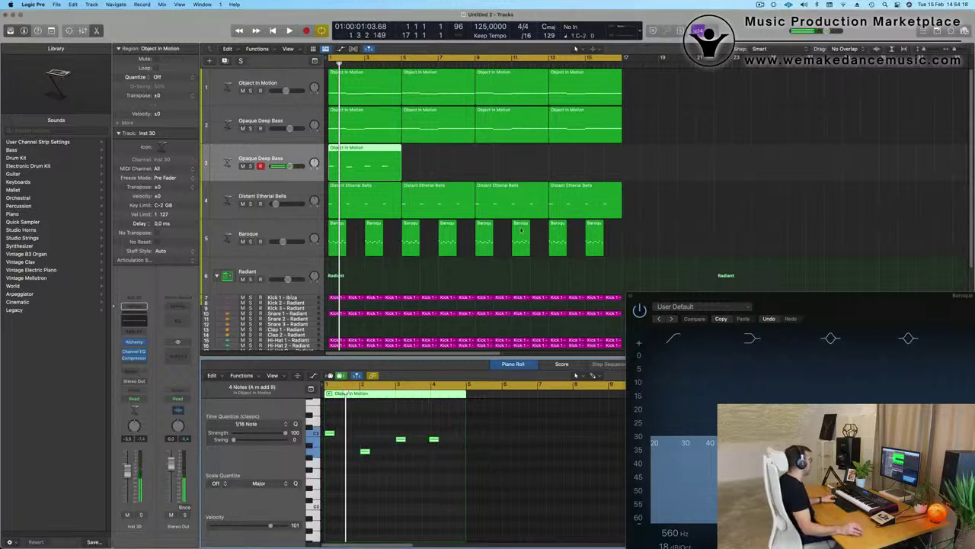
{"action": "key", "text": "Return"}
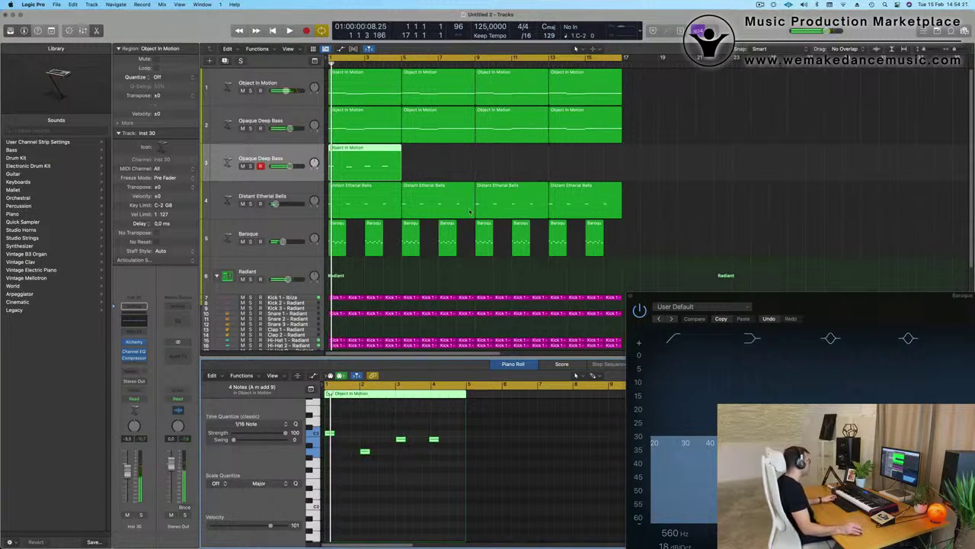
{"action": "key", "text": "Return"}
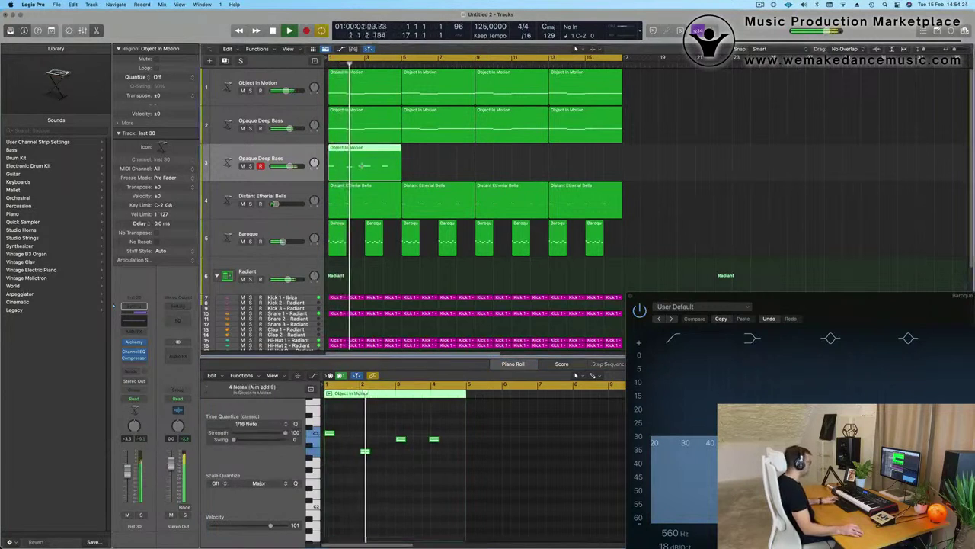
Repeat the shortened four-bar bass region three times so it fills the track through bar 16.
{"action": "key", "text": "super+r"}
{"action": "key", "text": "super+r"}
{"action": "key", "text": "super+r"}
{"action": "key", "text": "Return"}
Load the Prophetic Brass preset from Vintage Synth Brass into the duplicated track's Alchemy.
{"action": "left_click", "coordinate": [300, 163]}
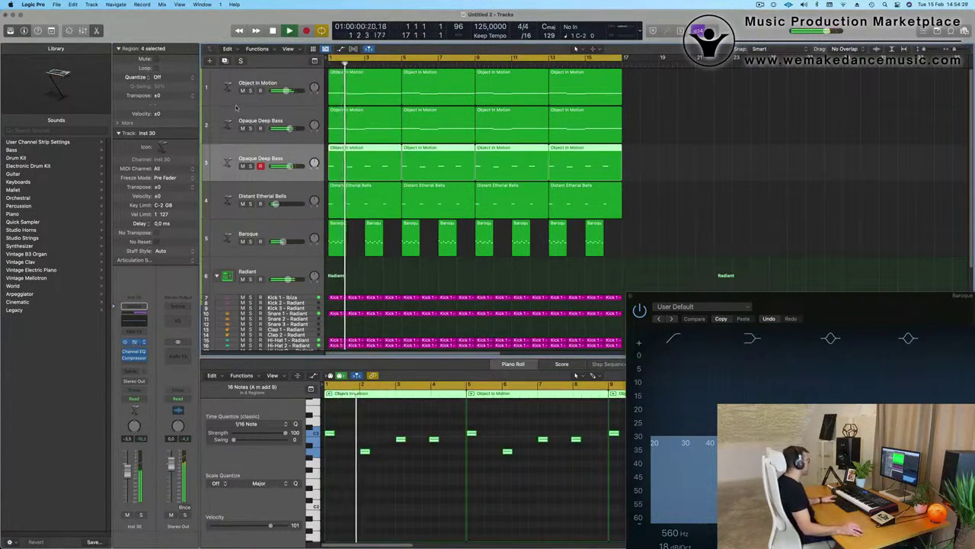
{"action": "left_click", "coordinate": [135, 342]}
{"action": "left_click", "coordinate": [365, 120]}
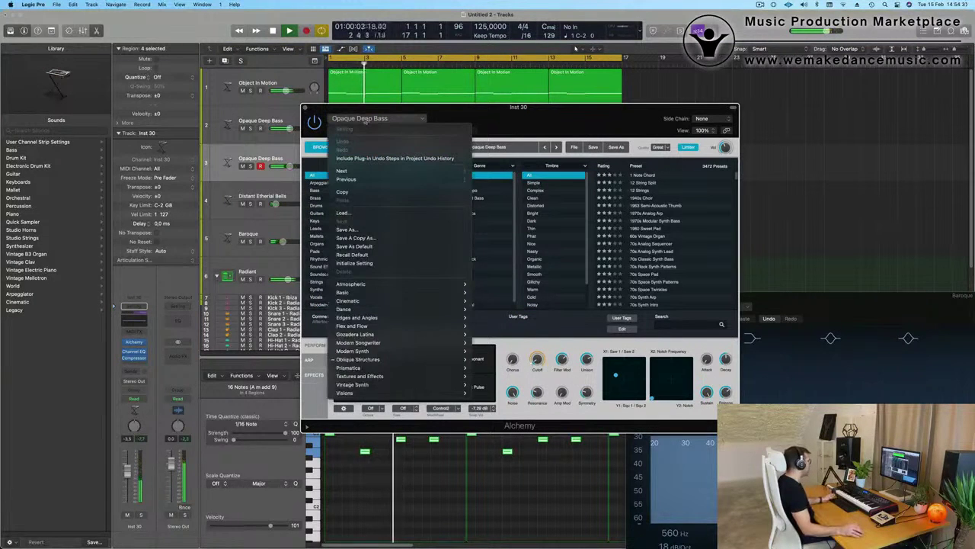
{"action": "mouse_move", "coordinate": [388, 387]}
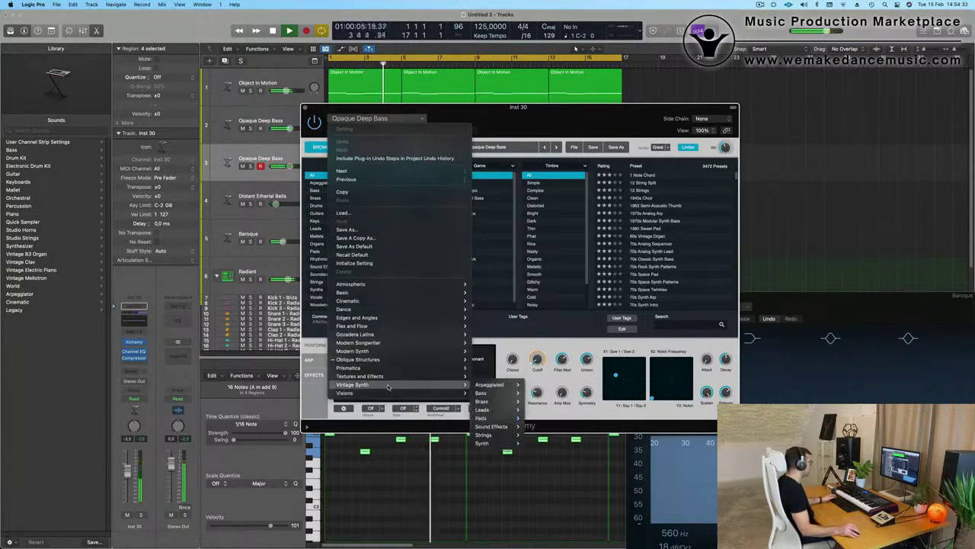
{"action": "mouse_move", "coordinate": [503, 401]}
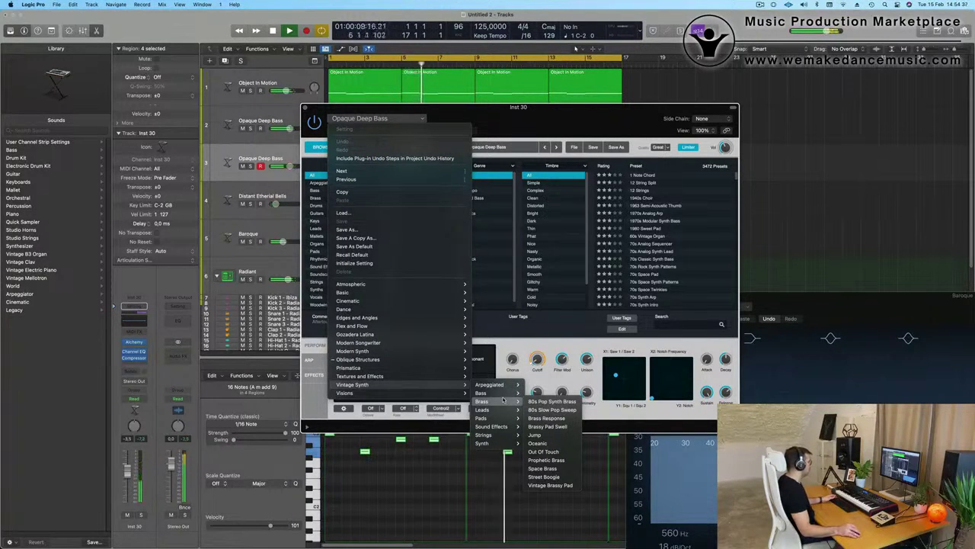
{"action": "left_click", "coordinate": [546, 461]}
{"action": "left_click_drag", "start_coordinate": [526, 114], "coordinate": [716, 100]}
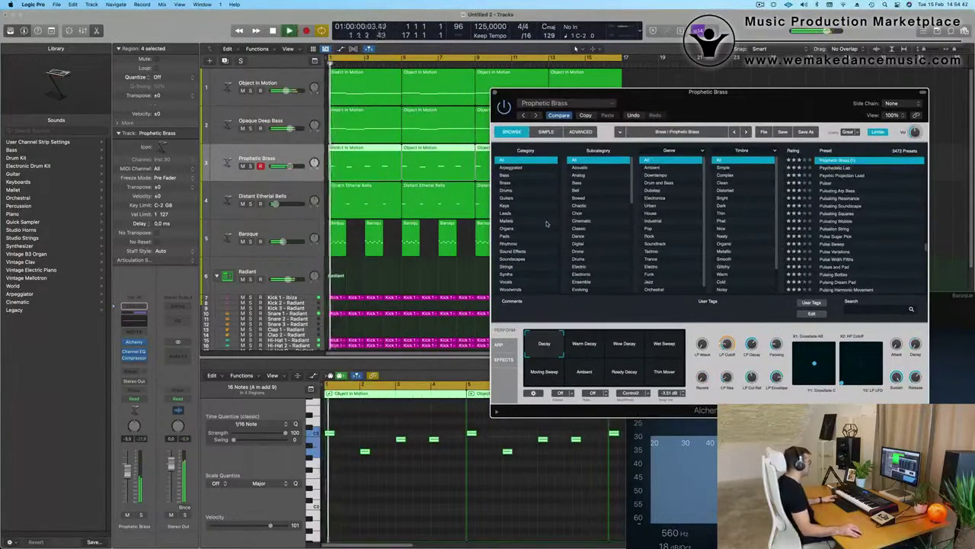
Compare the Warm Decay and Wow Decay snapshots, keep Wow Decay, and raise the Prophetic Brass track's volume.
{"action": "key", "text": "space"}
{"action": "key", "text": "space"}
{"action": "left_click", "coordinate": [585, 346]}
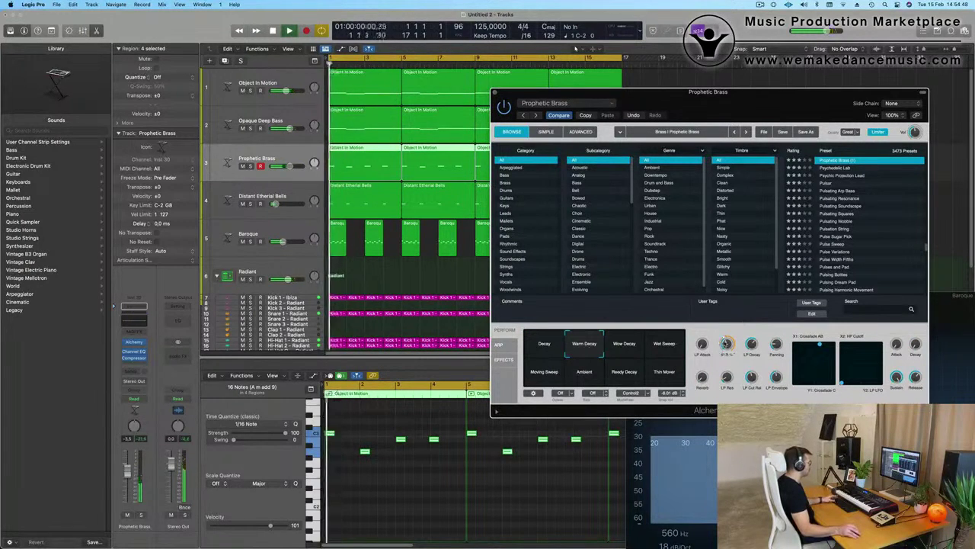
{"action": "left_click", "coordinate": [628, 351]}
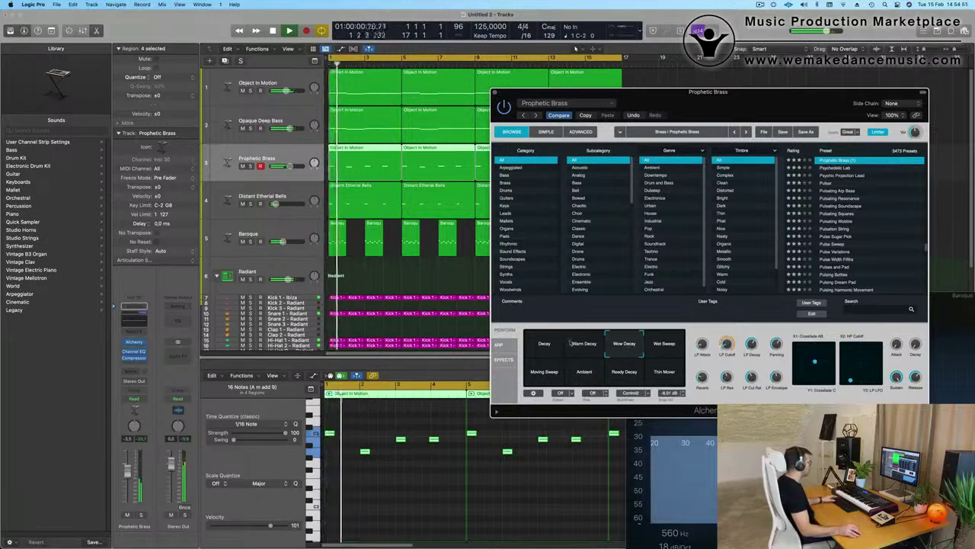
{"action": "left_click", "coordinate": [575, 48]}
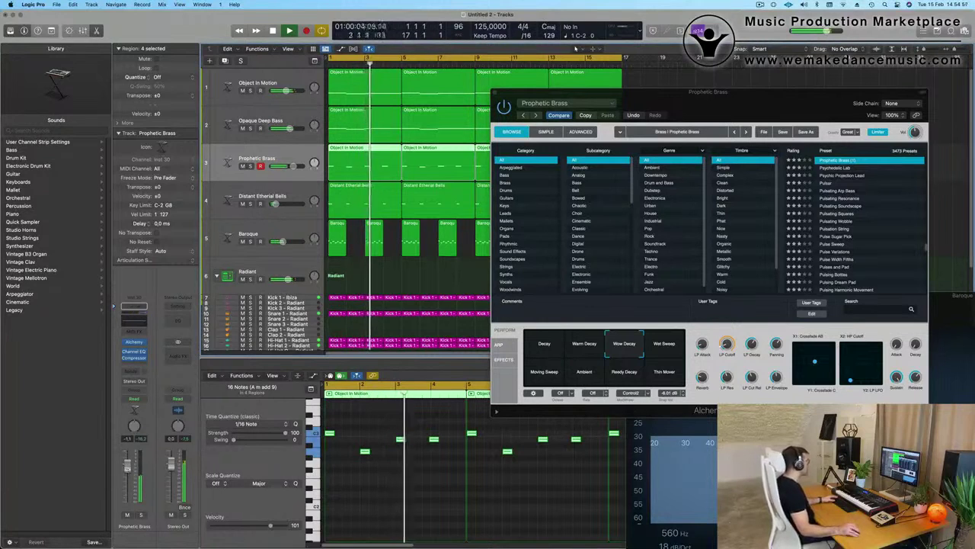
{"action": "key", "text": "Return"}
Nudge the bar 4 note in the first Prophetic Brass region slightly later and replace the three following regions with repeats of it.
{"action": "left_click", "coordinate": [434, 439]}
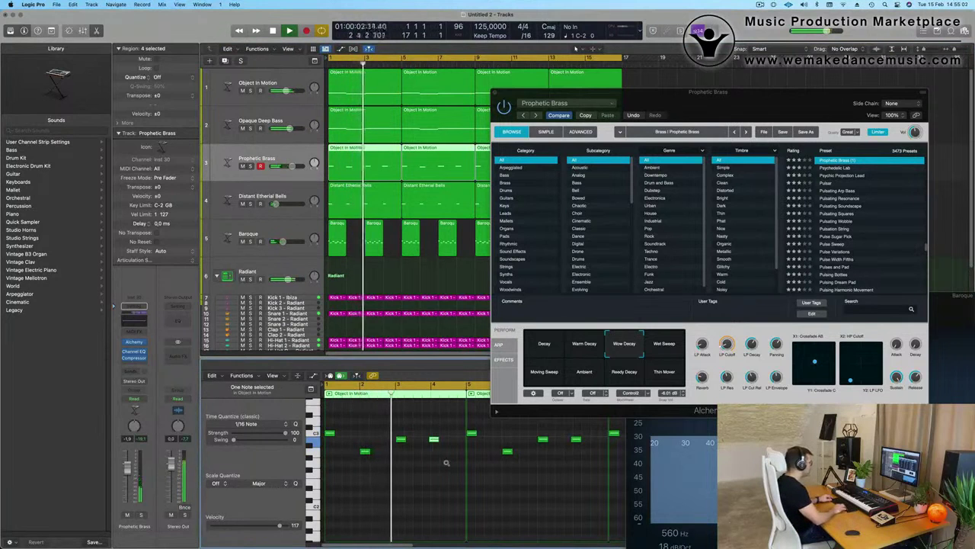
{"action": "left_click_drag", "start_coordinate": [579, 92], "coordinate": [444, 270]}
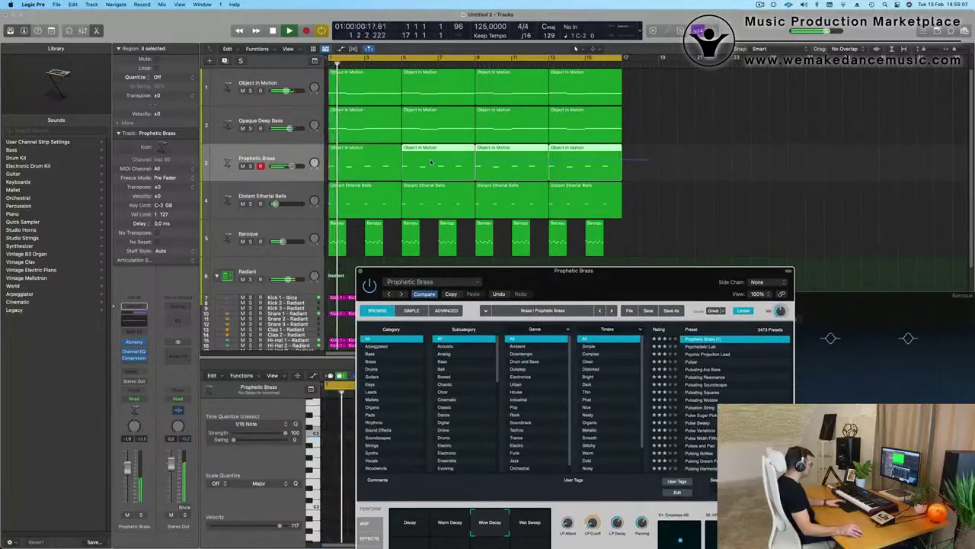
{"action": "key", "text": "Delete"}
{"action": "left_click", "coordinate": [351, 173]}
{"action": "key", "text": "super+r"}
{"action": "key", "text": "super+r"}
{"action": "key", "text": "super+r"}
{"action": "left_click", "coordinate": [634, 210]}
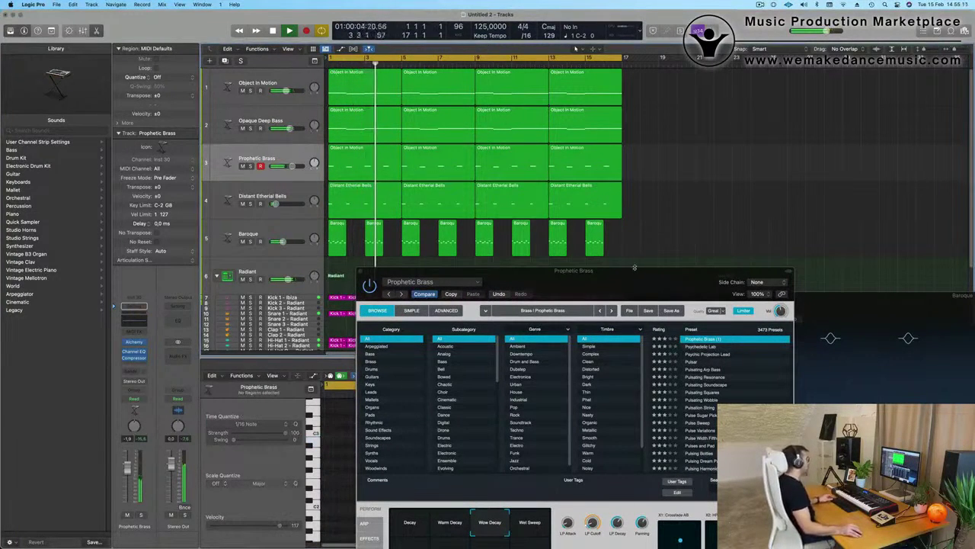
Audition the Wet Sweep snapshot against Wow Decay, keep Wow Decay and adjust its reverb before closing Alchemy.
{"action": "left_click_drag", "start_coordinate": [634, 268], "coordinate": [725, 108]}
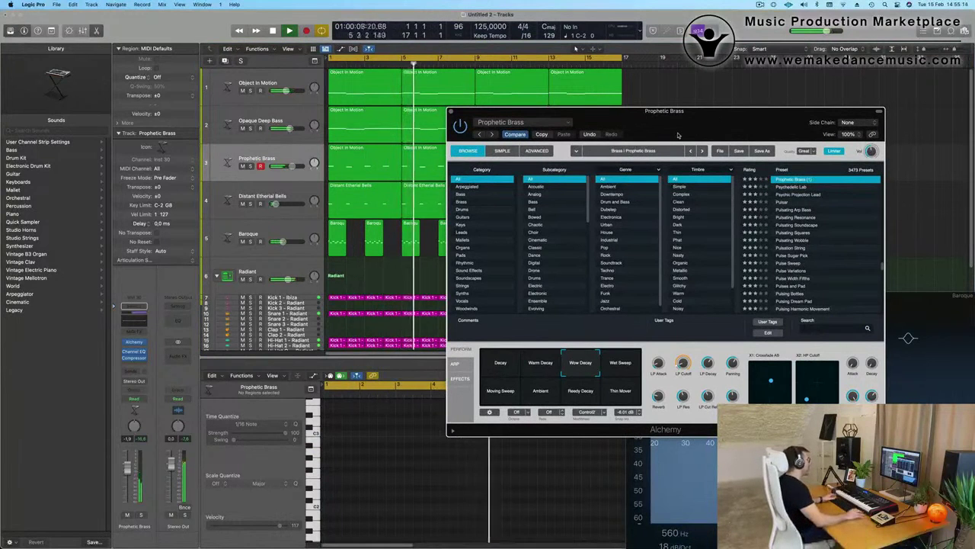
{"action": "left_click_drag", "start_coordinate": [728, 129], "coordinate": [715, 99]}
{"action": "left_click", "coordinate": [608, 342]}
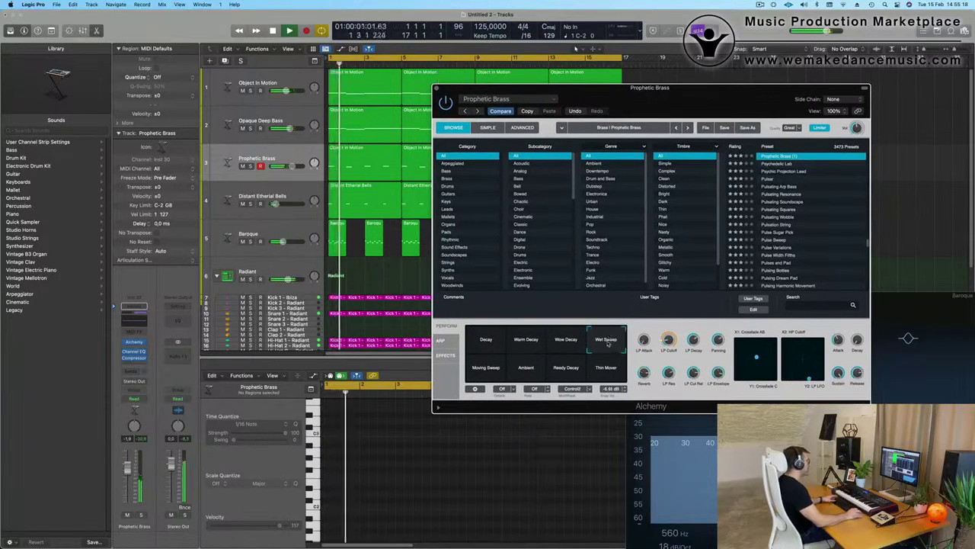
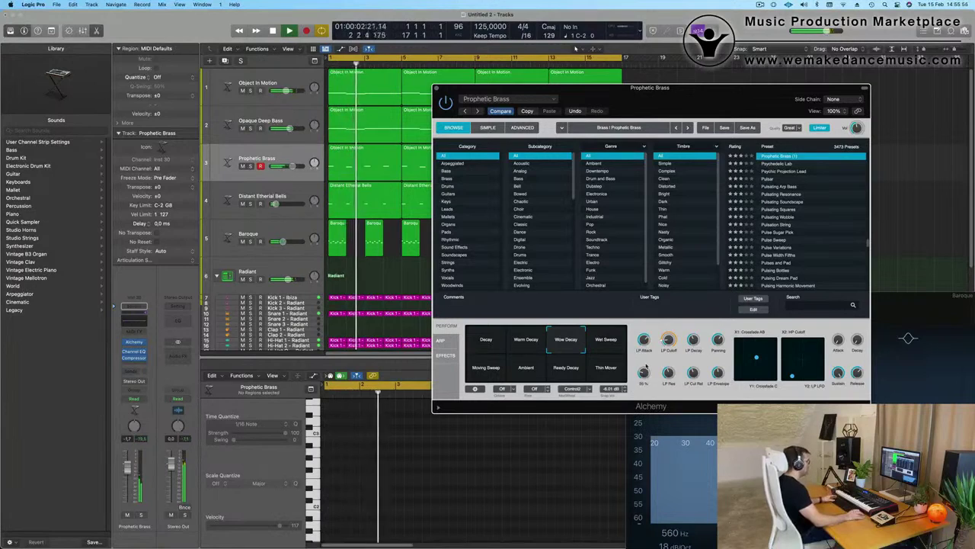
{"action": "left_click_drag", "start_coordinate": [437, 90], "coordinate": [450, 120]}
{"action": "left_click", "coordinate": [450, 118]}
Cut the Prophetic Brass track's lows at 122 Hz in the Channel EQ and lower its volume to -4.5 dB.
{"action": "key", "text": "Return"}
{"action": "left_click", "coordinate": [297, 158]}
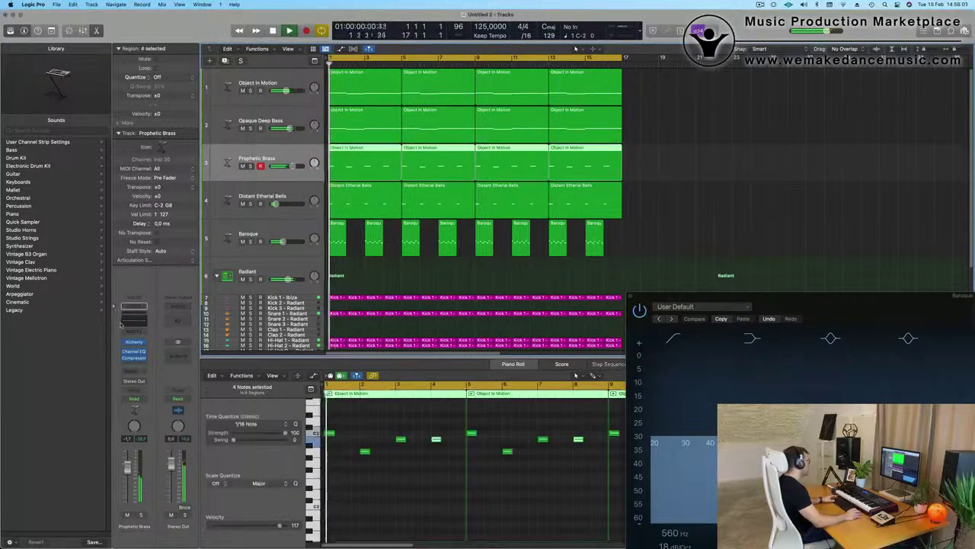
{"action": "left_click_drag", "start_coordinate": [349, 352], "coordinate": [347, 344]}
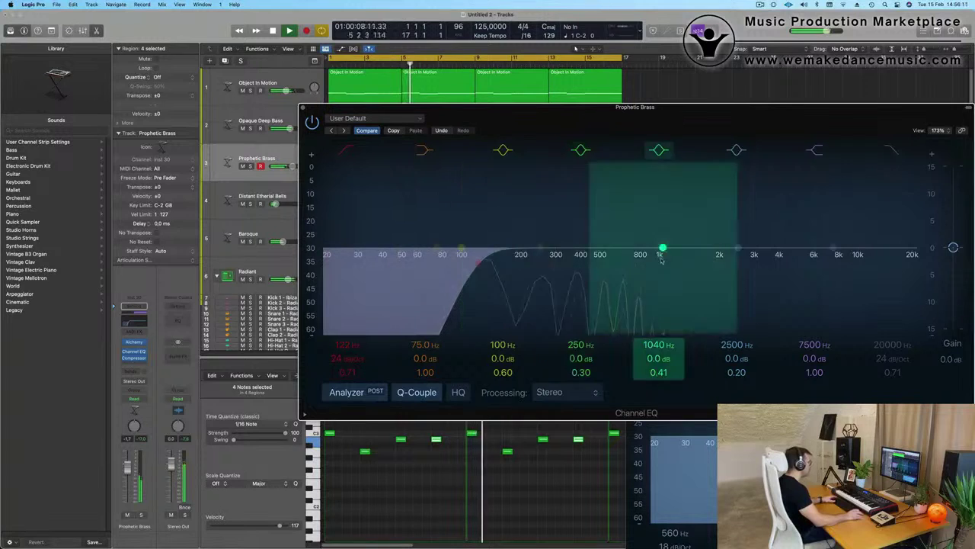
{"action": "left_click", "coordinate": [304, 109]}
{"action": "key", "text": "Return"}
{"action": "key", "text": "Return"}
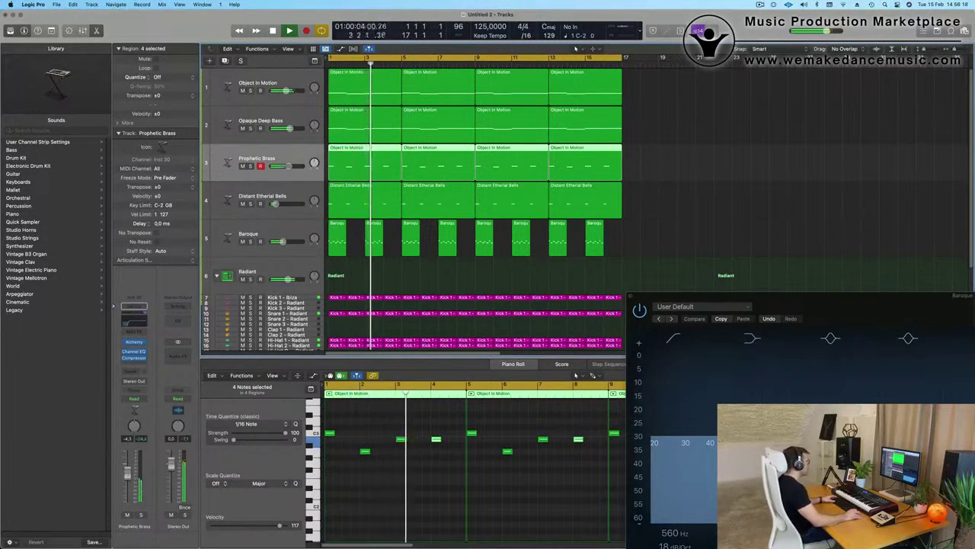
Close the Channel EQ, duplicate the Object In Motion track and place the duplicate directly below the Baroque track.
{"action": "left_click", "coordinate": [631, 297]}
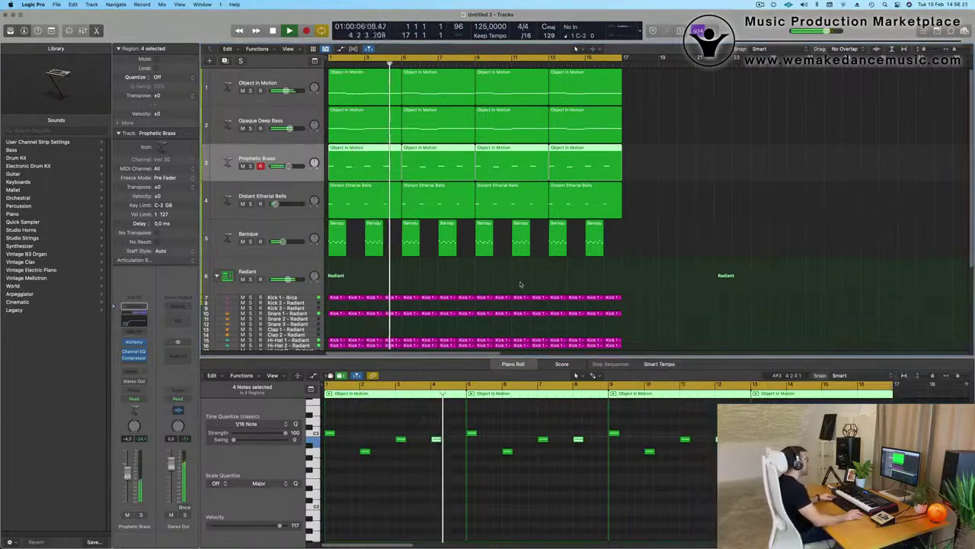
{"action": "left_click", "coordinate": [525, 282], "text": "ctrl+alt"}
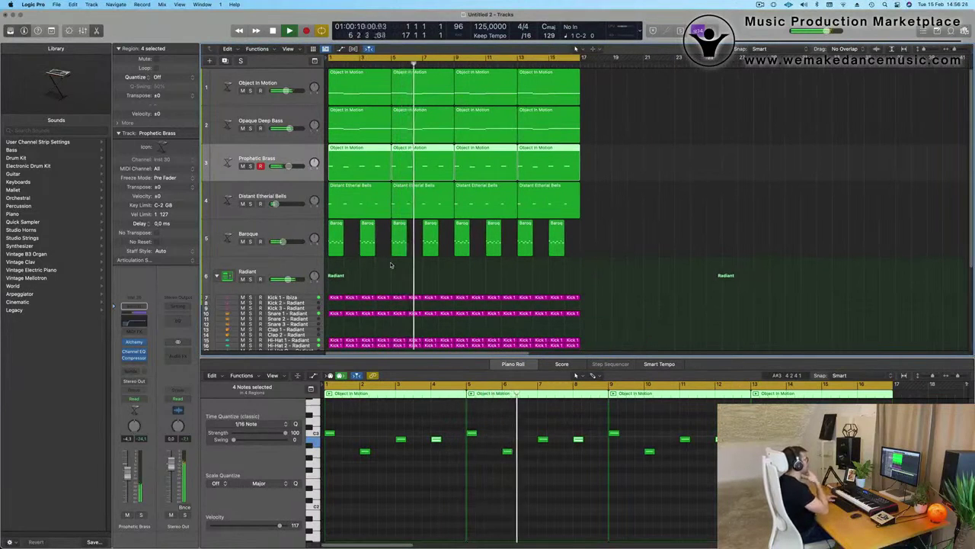
{"action": "scroll", "coordinate": [337, 124], "scroll_direction": "down", "scroll_amount": 2}
{"action": "scroll", "coordinate": [338, 124], "scroll_direction": "up", "scroll_amount": 2}
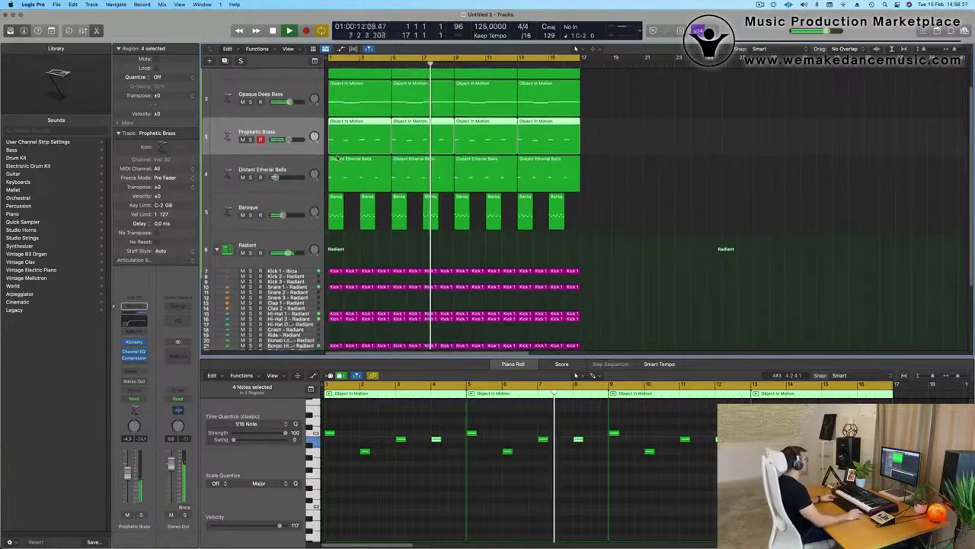
{"action": "left_click", "coordinate": [297, 80]}
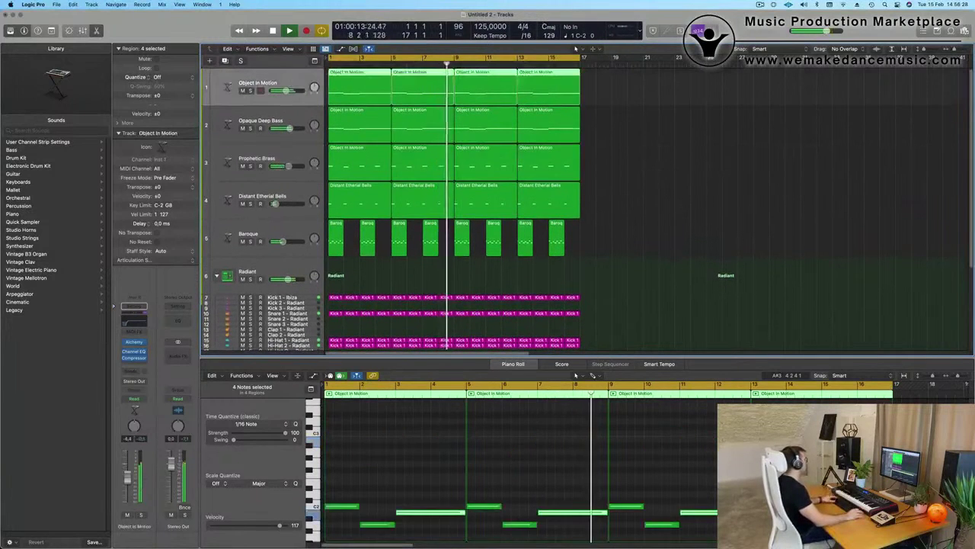
{"action": "key", "text": "Return"}
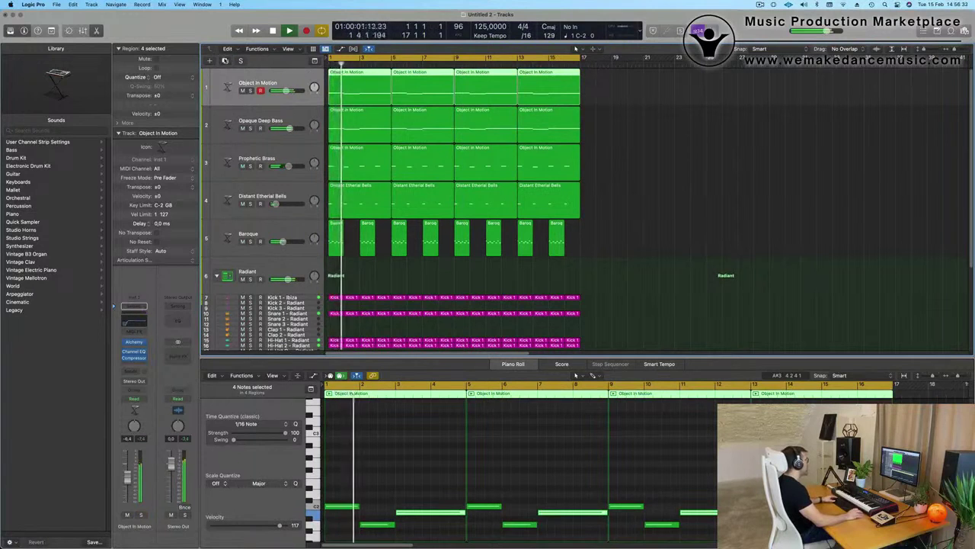
{"action": "key", "text": "super+d"}
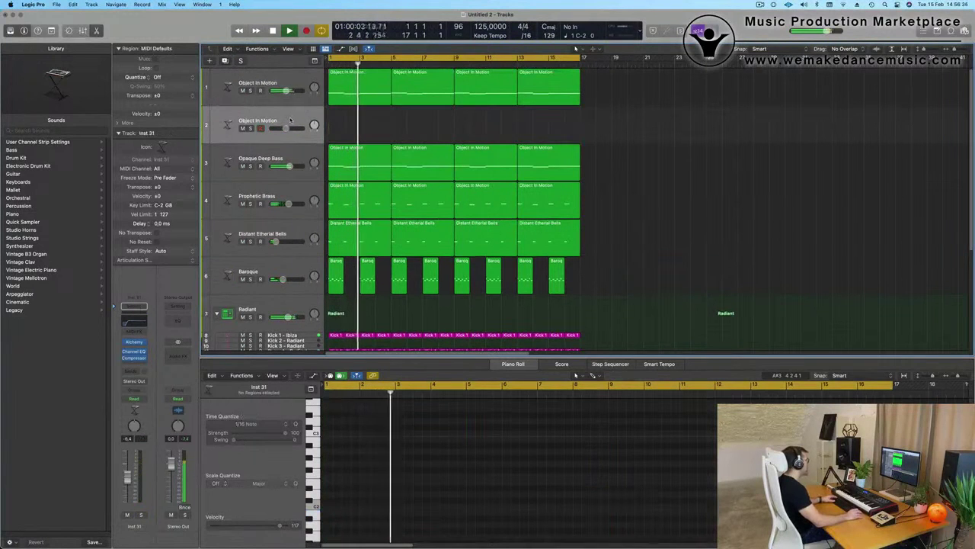
{"action": "left_click_drag", "start_coordinate": [290, 120], "coordinate": [292, 266]}
Copy the first Object In Motion region onto the new track and duplicate its three notes one octave higher.
{"action": "key", "text": "Return"}
{"action": "left_click_drag", "start_coordinate": [356, 87], "coordinate": [356, 290]}
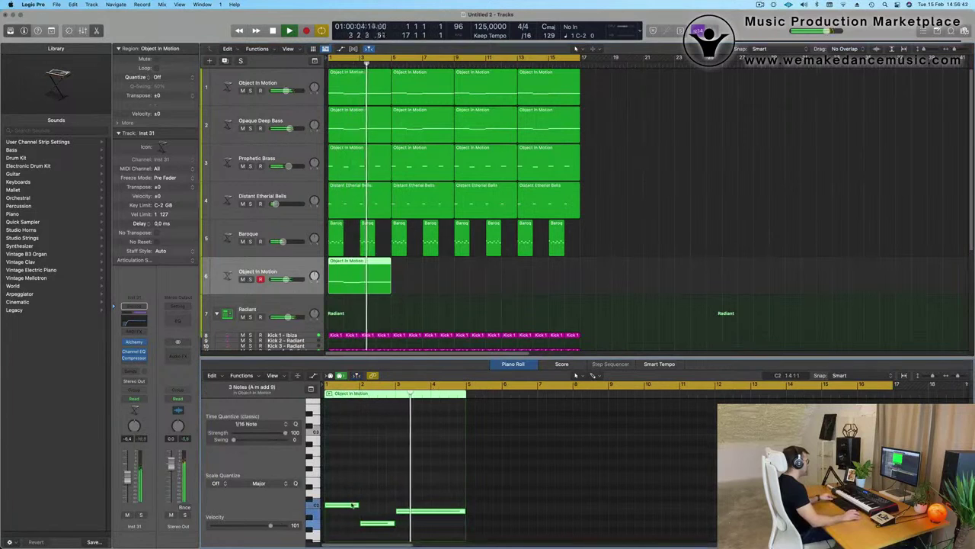
{"action": "left_click_drag", "start_coordinate": [351, 504], "coordinate": [351, 437]}
{"action": "key", "text": "space"}
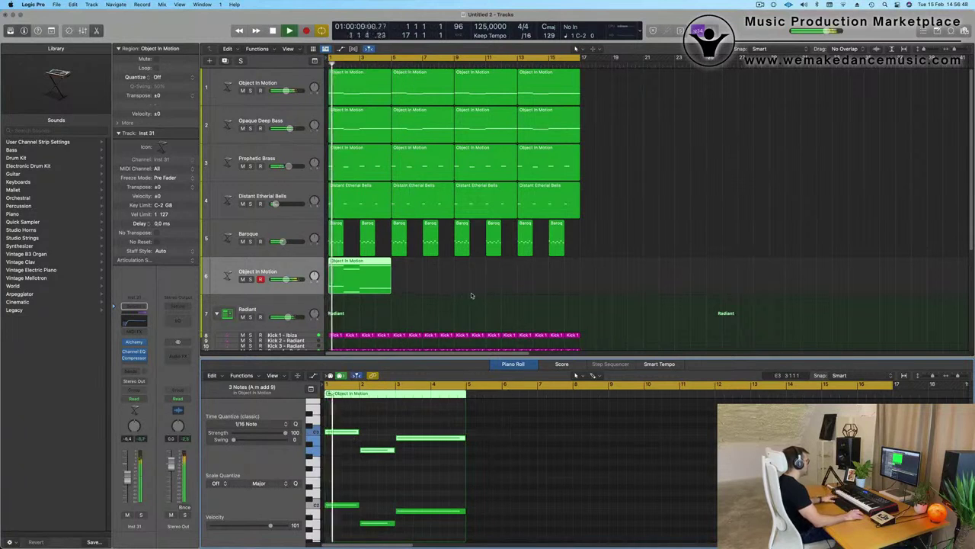
{"action": "key", "text": "space"}
{"action": "key", "text": "space"}
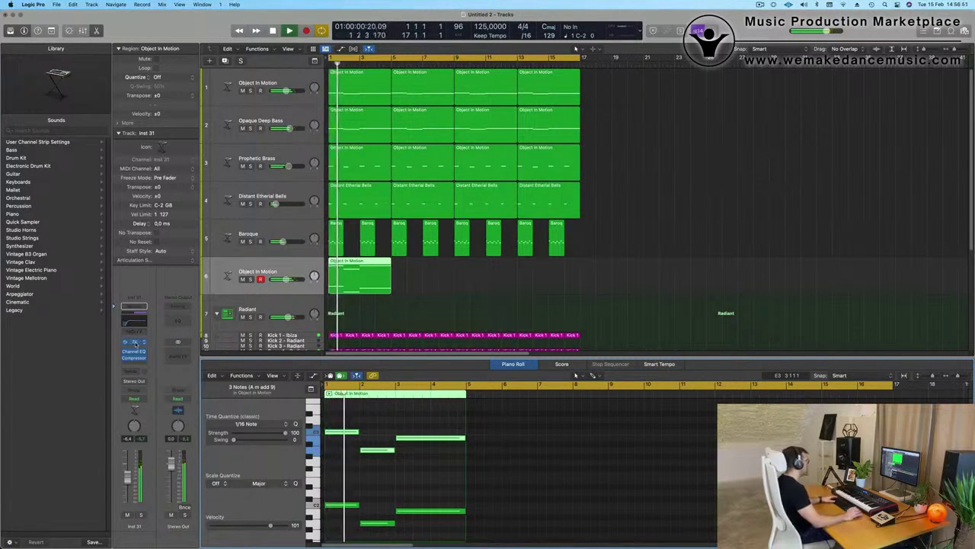
Open Alchemy on the duplicated track and repeat its octave-layered region up to bar 17.
{"action": "left_click", "coordinate": [134, 343]}
{"action": "left_click_drag", "start_coordinate": [524, 108], "coordinate": [791, 109]}
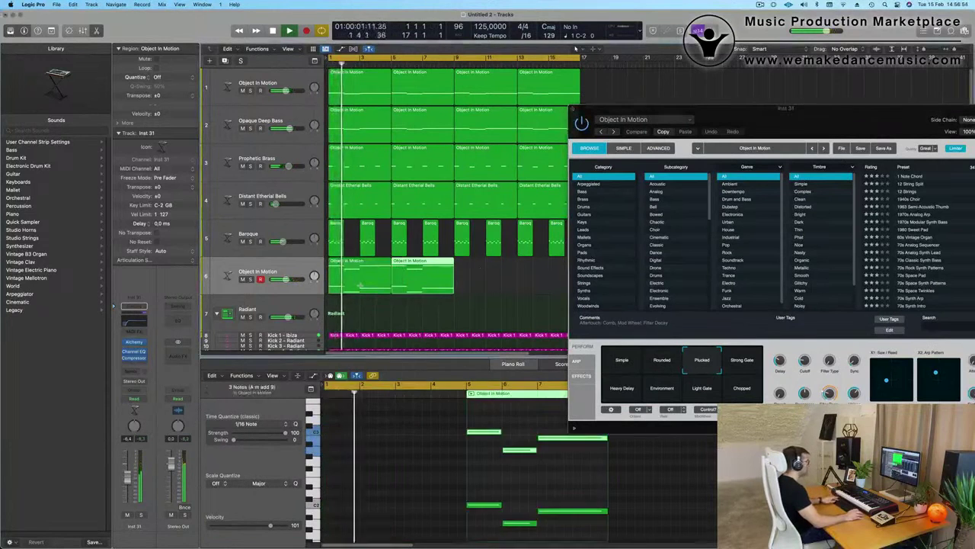
{"action": "left_click_drag", "start_coordinate": [808, 117], "coordinate": [610, 111]}
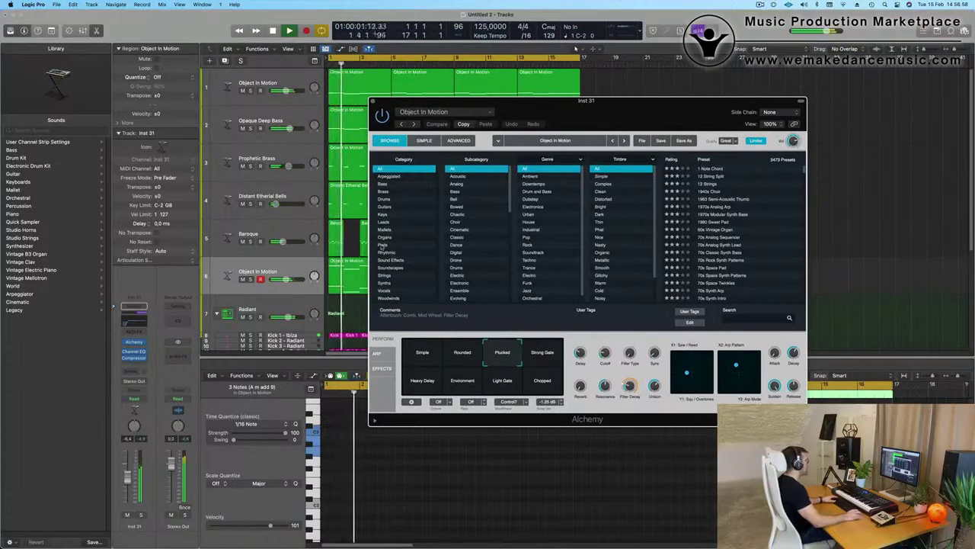
Filter Alchemy's presets to the Pads category and load the Cirrus Clouds preset on the new track.
{"action": "left_click", "coordinate": [385, 244]}
{"action": "scroll", "coordinate": [713, 243], "scroll_direction": "down", "scroll_amount": 3}
{"action": "scroll", "coordinate": [713, 243], "scroll_direction": "down", "scroll_amount": 10}
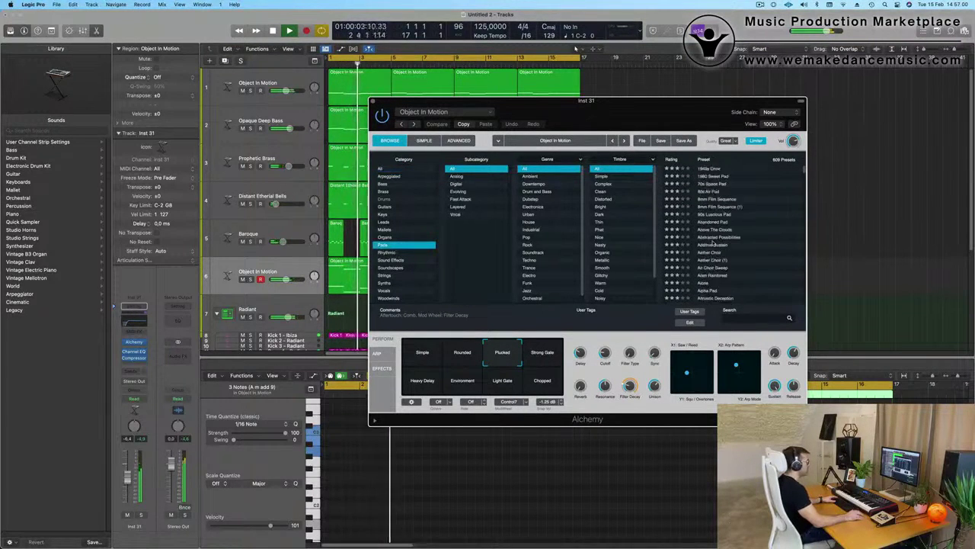
{"action": "left_click", "coordinate": [712, 237]}
{"action": "left_click_drag", "start_coordinate": [647, 113], "coordinate": [732, 106]}
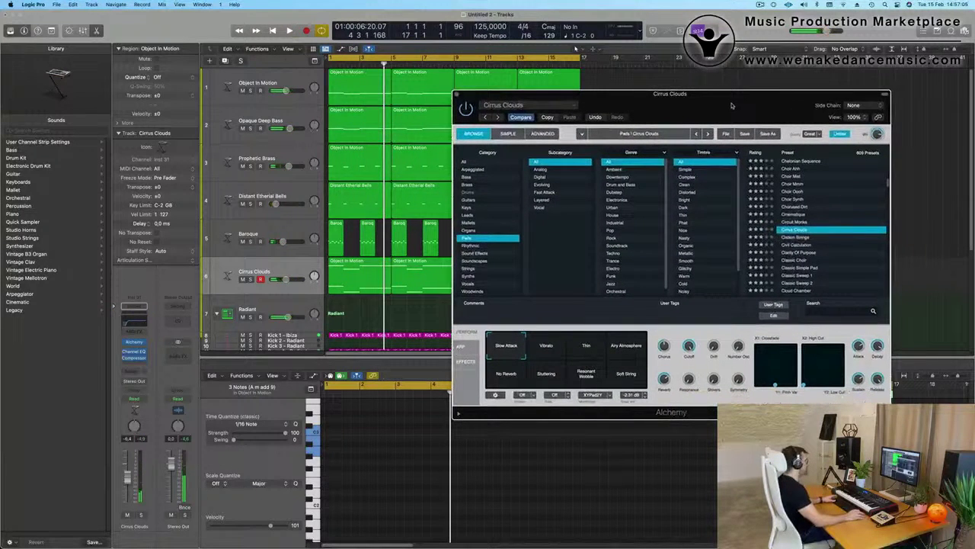
Adjust the Cirrus Clouds track's volume while auditioning the Vibrato, Thin and No Reverb snapshots from the start of the arrangement.
{"action": "left_click", "coordinate": [127, 462]}
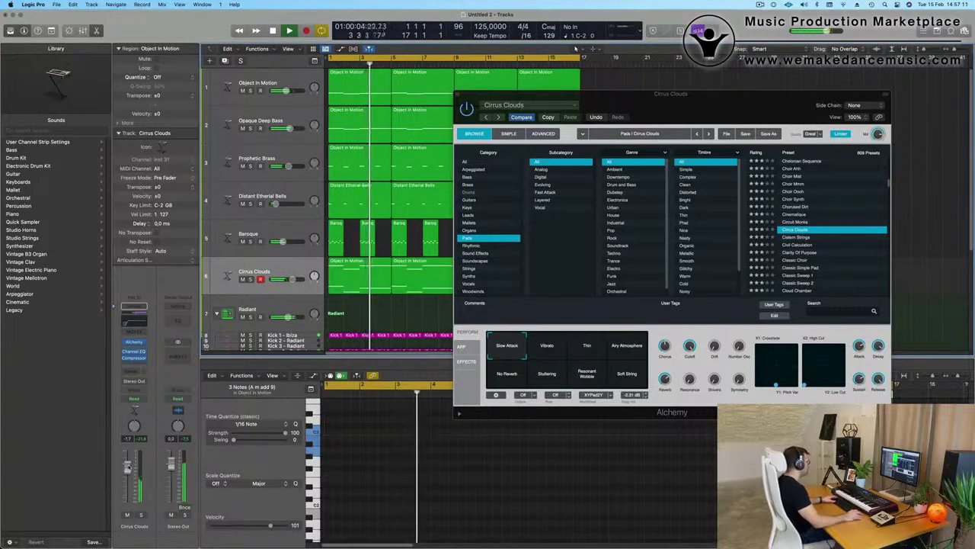
{"action": "left_click", "coordinate": [555, 348]}
{"action": "key", "text": "Return"}
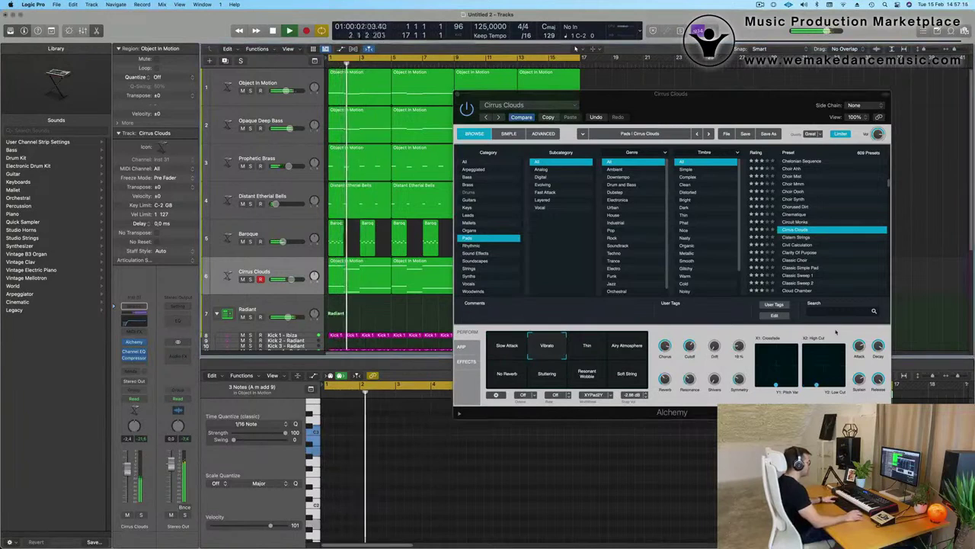
{"action": "left_click", "coordinate": [776, 352]}
{"action": "left_click", "coordinate": [586, 348]}
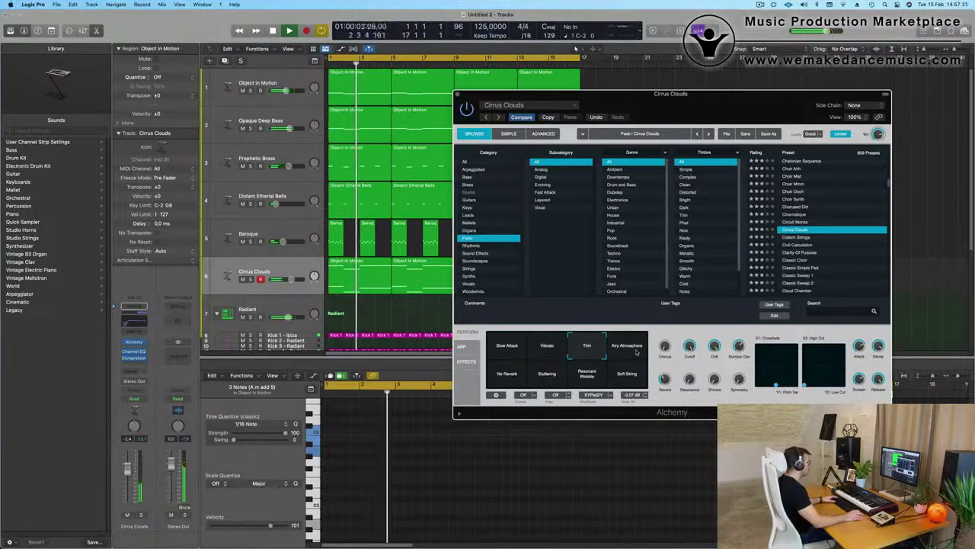
{"action": "key", "text": "Return"}
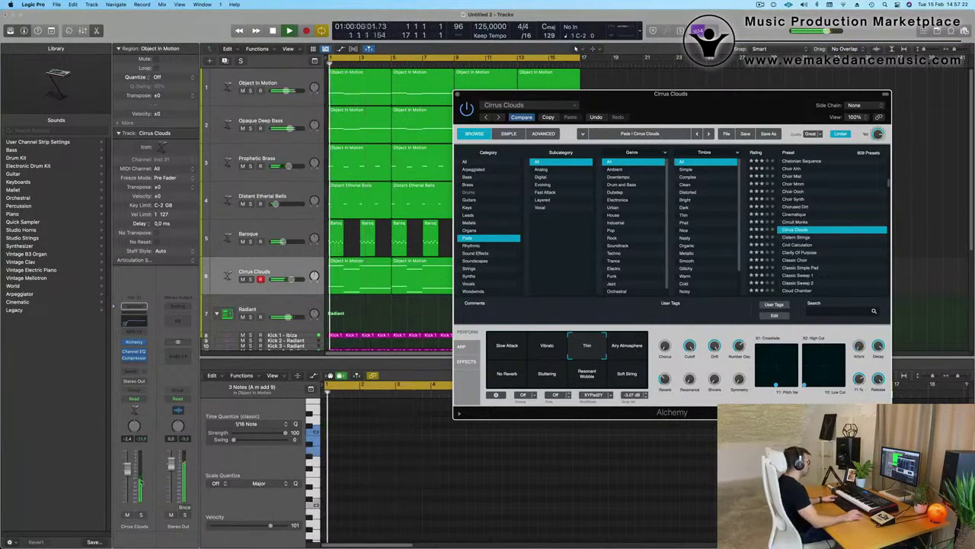
{"action": "key", "text": "Return"}
{"action": "left_click", "coordinate": [510, 382]}
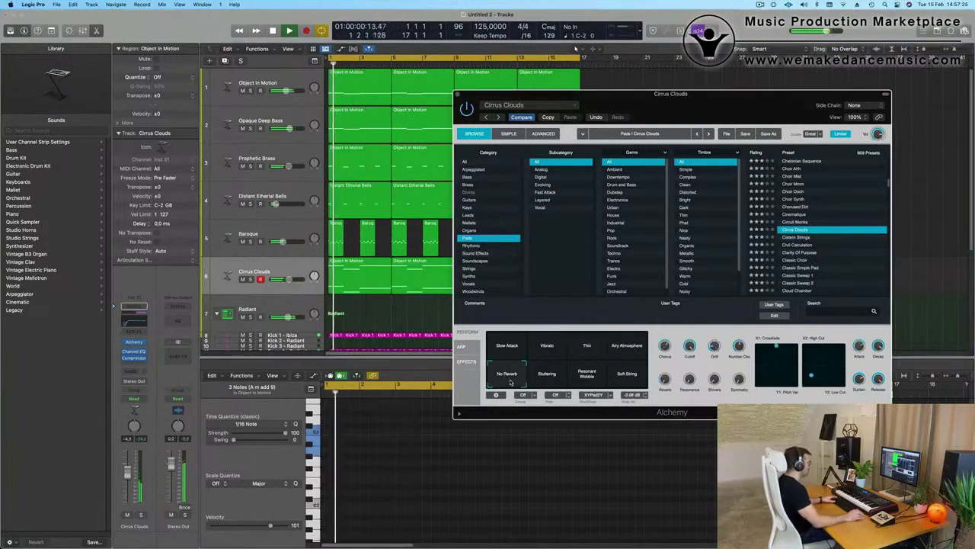
Load the Cistern Strings pad preset and audition it in playback from the beginning.
{"action": "left_click", "coordinate": [798, 238]}
{"action": "key", "text": "Return"}
{"action": "key", "text": "space"}
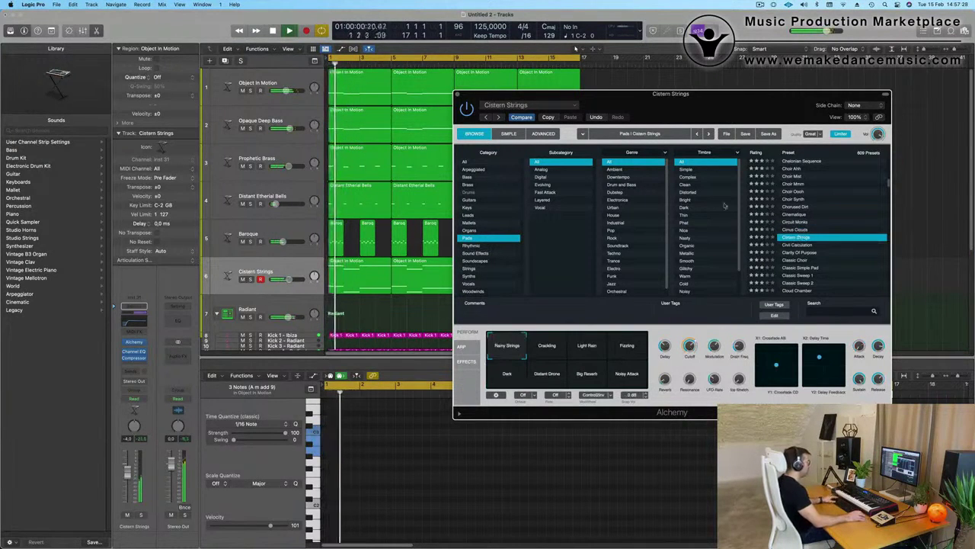
{"action": "left_click_drag", "start_coordinate": [745, 106], "coordinate": [627, 96]}
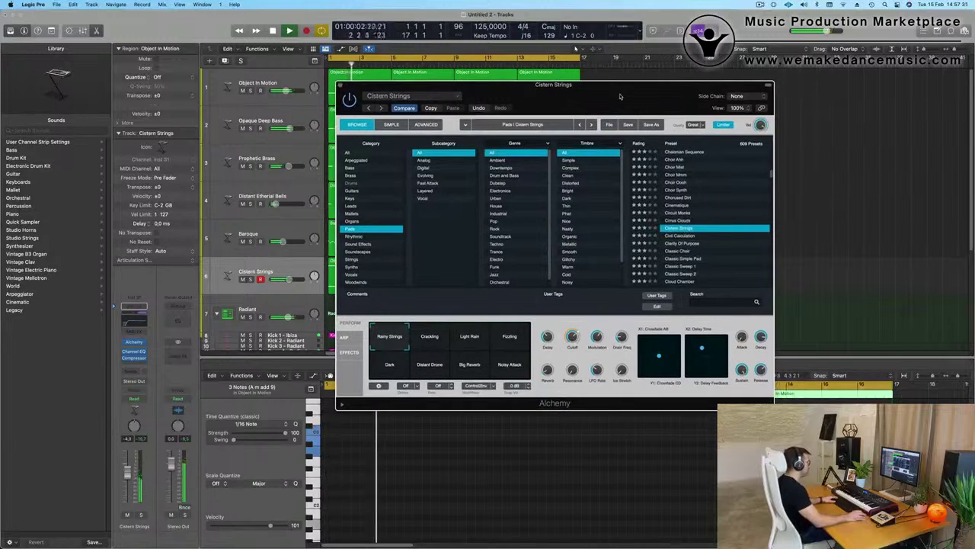
Load the Classic Sweep 1 pad preset in Alchemy.
{"action": "scroll", "coordinate": [690, 267], "scroll_direction": "down", "scroll_amount": 3}
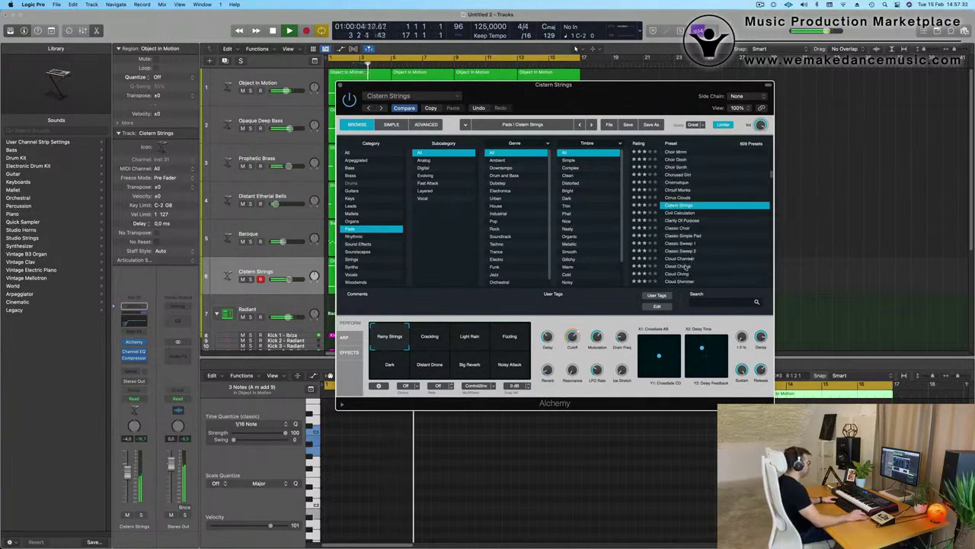
{"action": "left_click", "coordinate": [674, 244]}
{"action": "key", "text": "space"}
{"action": "left_click_drag", "start_coordinate": [618, 103], "coordinate": [673, 122]}
Audition Classic Sweep 1's Tremolo, Faster Tremolo, Flanger Sweep, Thin, Unison Sweep, Octave and Thinner Sweep snapshots, settling on Sweep.
{"action": "left_click", "coordinate": [488, 362]}
{"action": "left_click", "coordinate": [526, 358]}
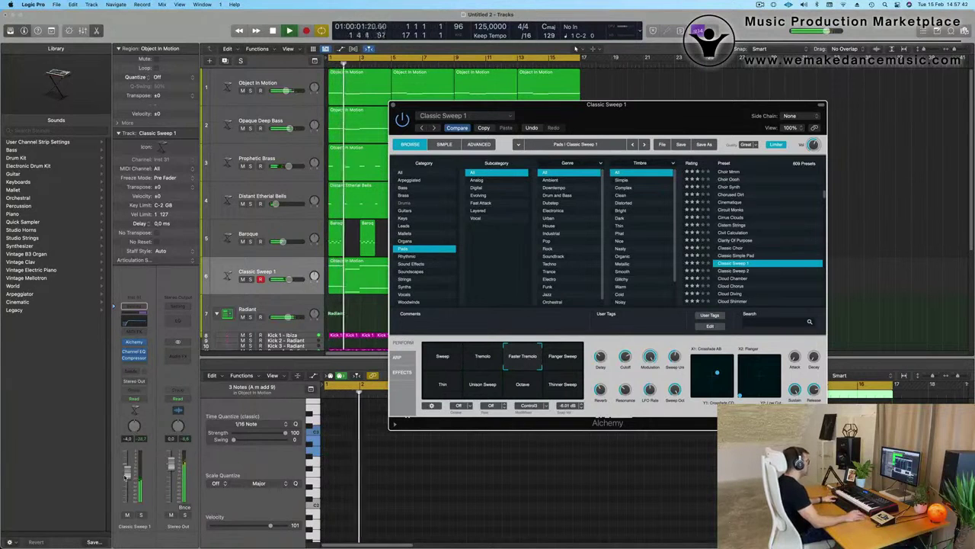
{"action": "left_click", "coordinate": [565, 362]}
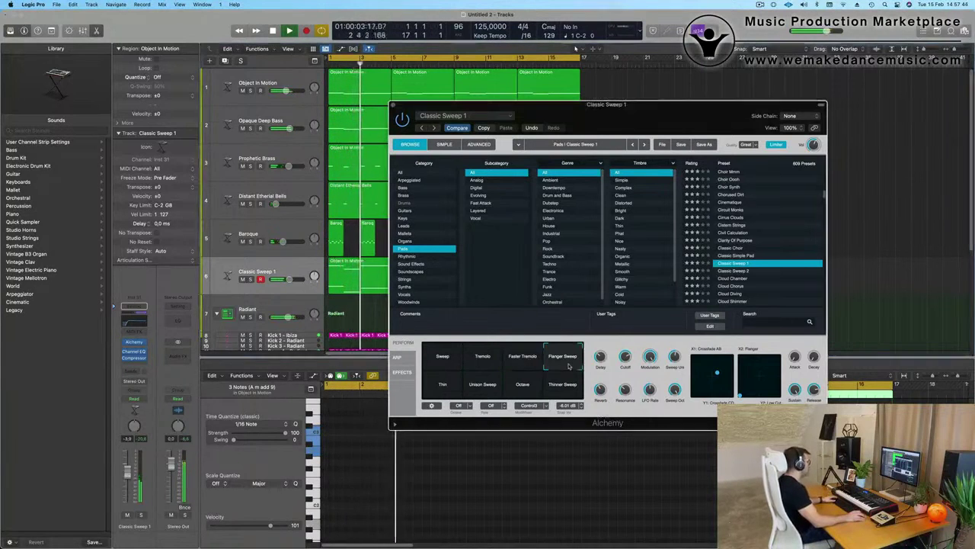
{"action": "left_click", "coordinate": [438, 392]}
{"action": "left_click", "coordinate": [481, 388]}
{"action": "left_click", "coordinate": [522, 387]}
{"action": "left_click", "coordinate": [566, 381]}
{"action": "left_click", "coordinate": [566, 355]}
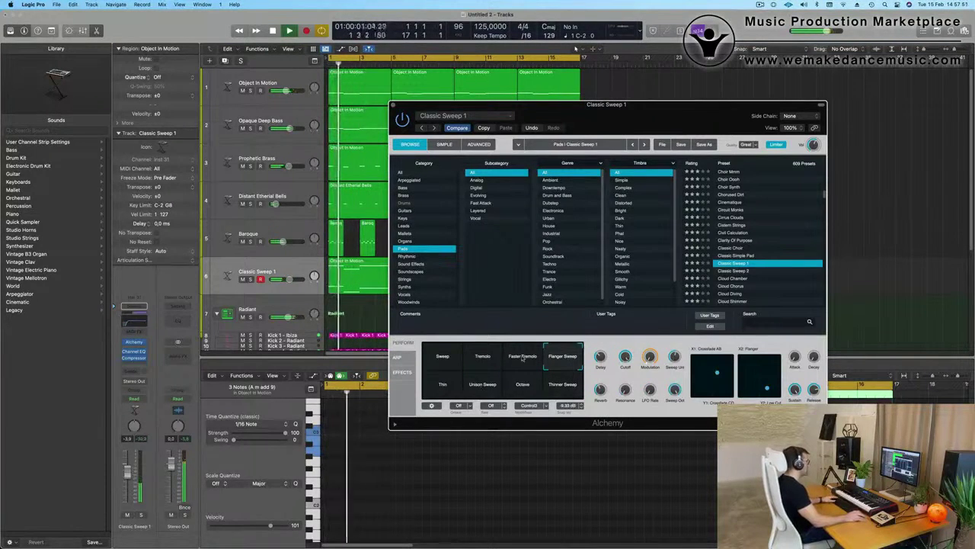
{"action": "left_click", "coordinate": [445, 358]}
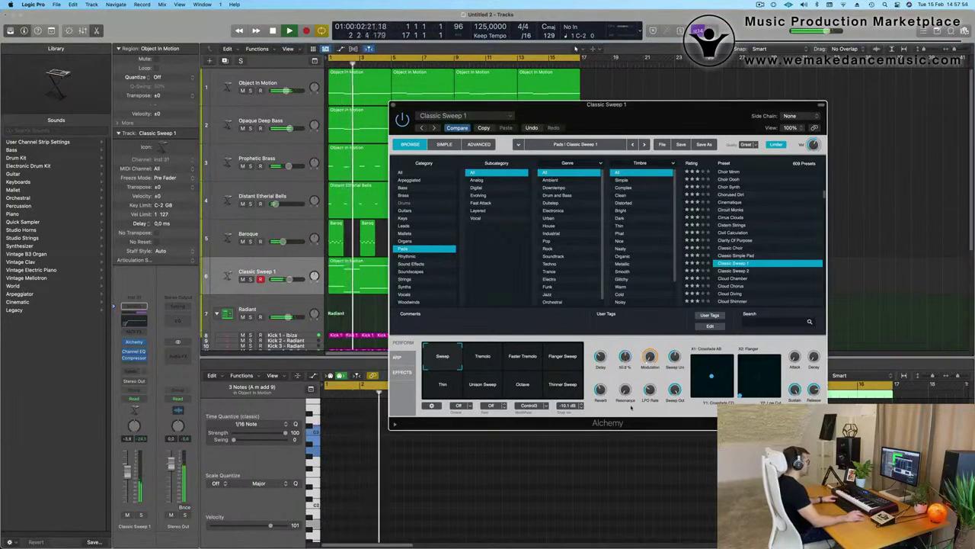
Raise the Classic Sweep 1 track's volume to -1.1 dB and adjust the Sweep snapshot's cutoff before closing Alchemy.
{"action": "key", "text": "Return"}
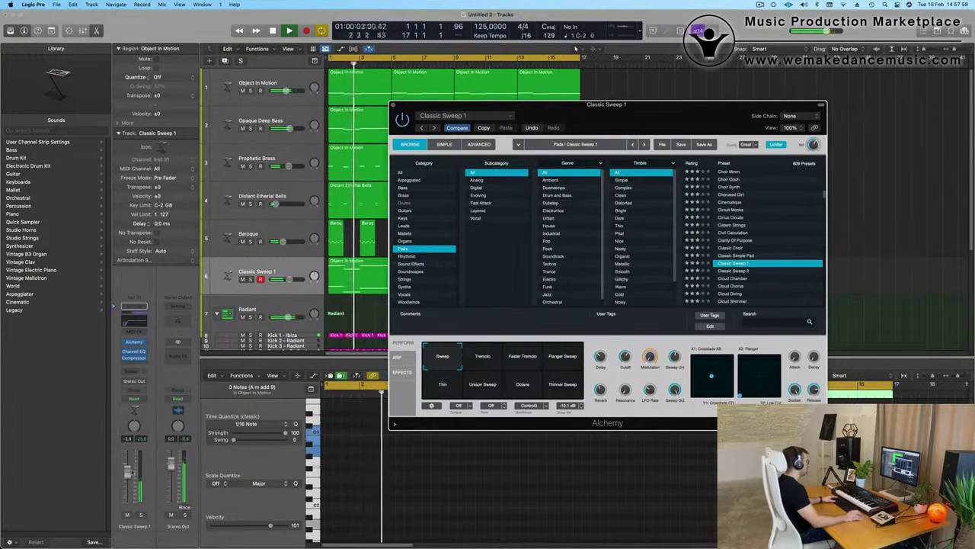
{"action": "left_click", "coordinate": [575, 48]}
{"action": "key", "text": "Return"}
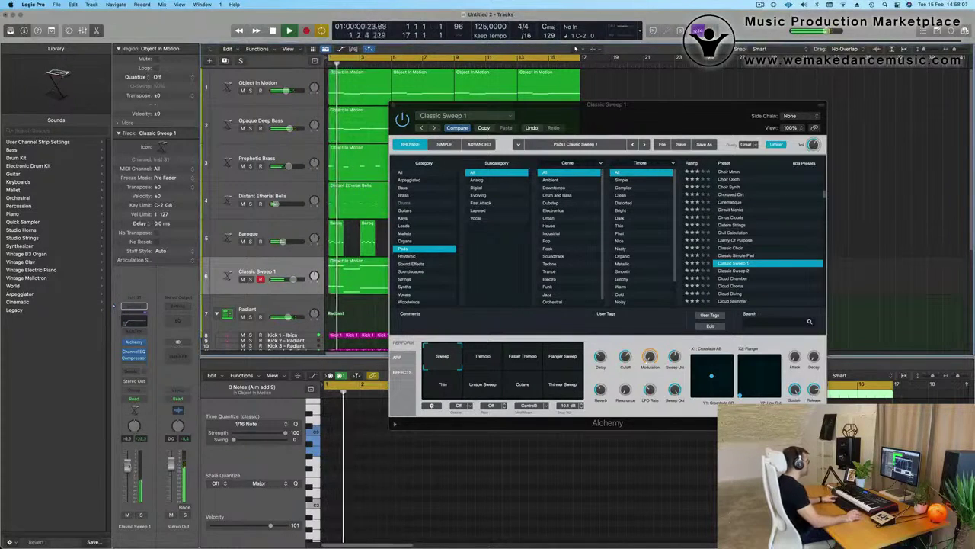
{"action": "left_click", "coordinate": [625, 357]}
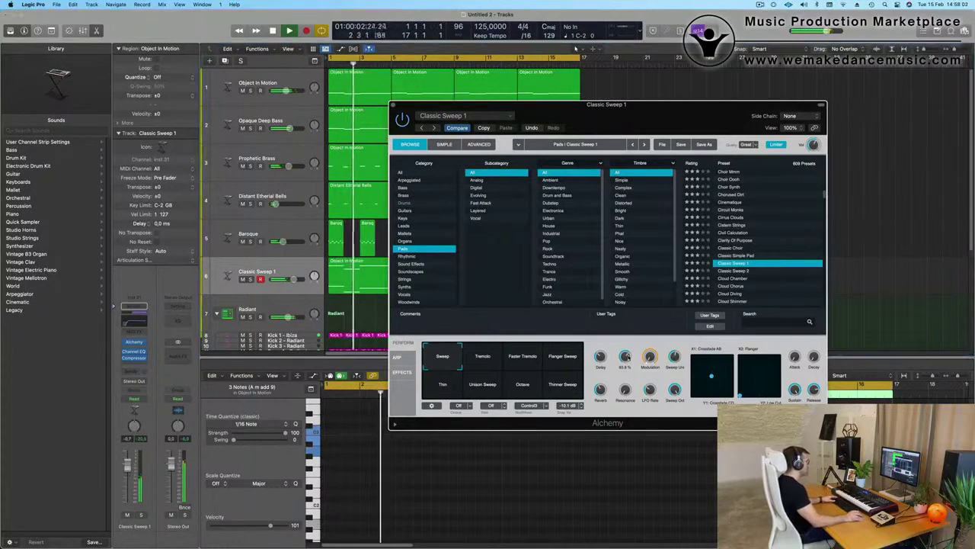
{"action": "left_click_drag", "start_coordinate": [635, 357], "coordinate": [647, 350]}
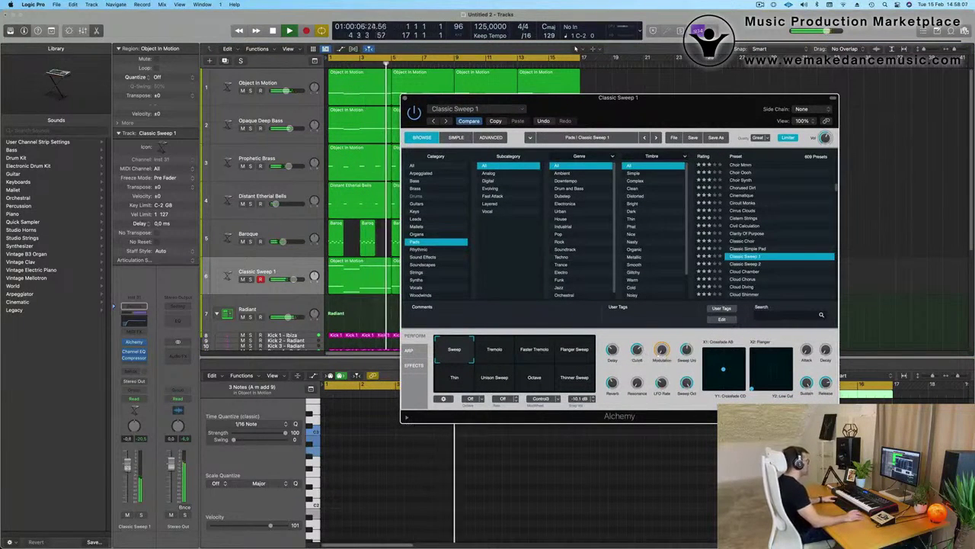
{"action": "left_click", "coordinate": [407, 99]}
Solo the Classic Sweep 1 track to check its sound, unsolo it and reselect the track with its four regions.
{"action": "left_click", "coordinate": [257, 271]}
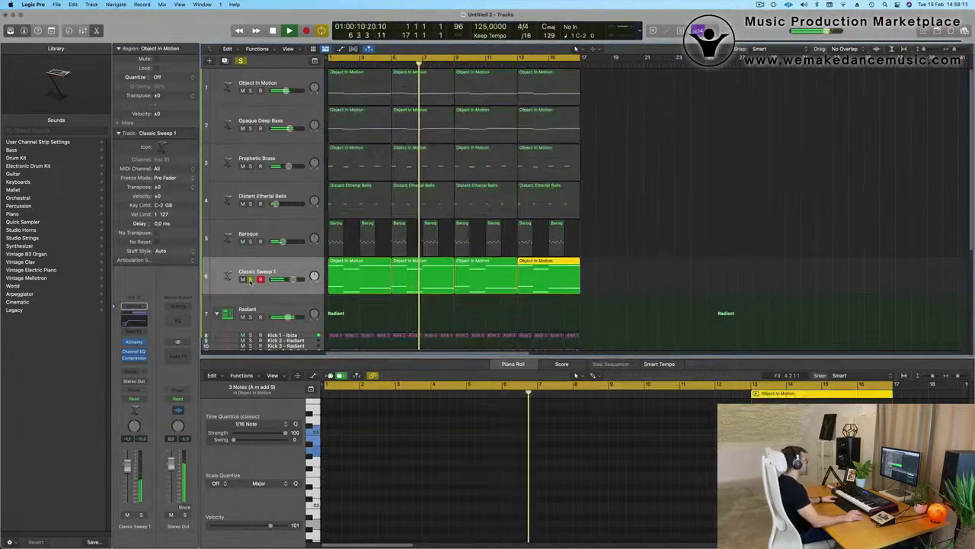
{"action": "left_click", "coordinate": [251, 279]}
{"action": "left_click", "coordinate": [261, 271]}
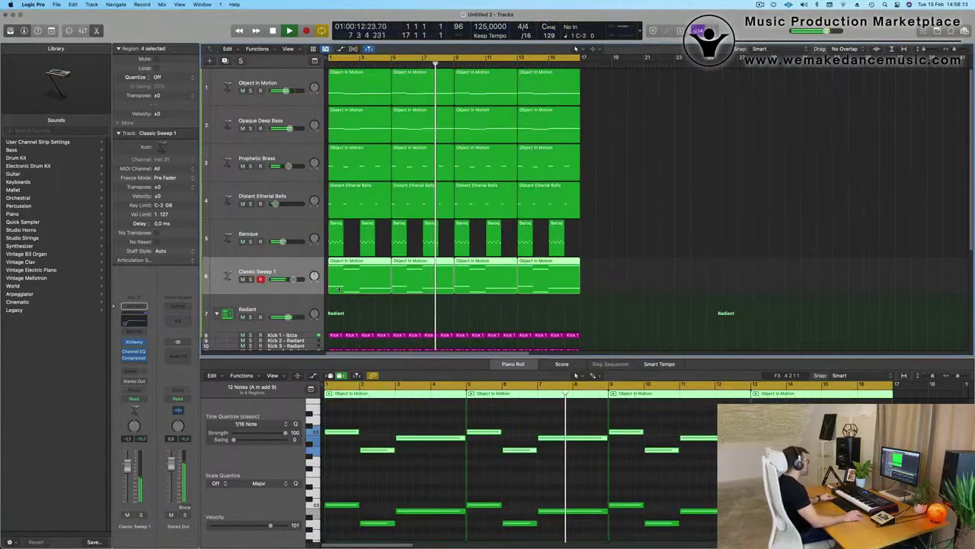
{"action": "scroll", "coordinate": [609, 259], "scroll_direction": "down", "scroll_amount": 1}
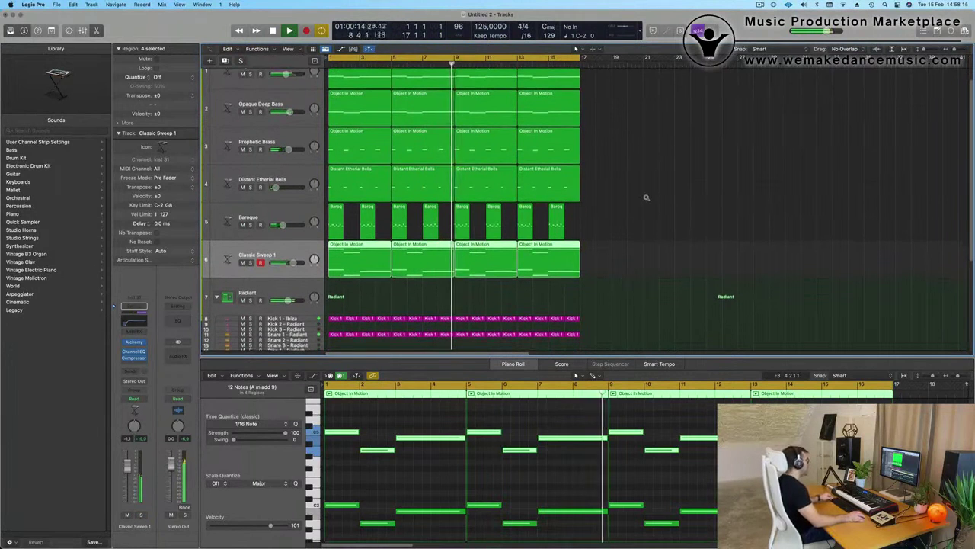
{"action": "scroll", "coordinate": [644, 202], "scroll_direction": "up", "scroll_amount": 1}
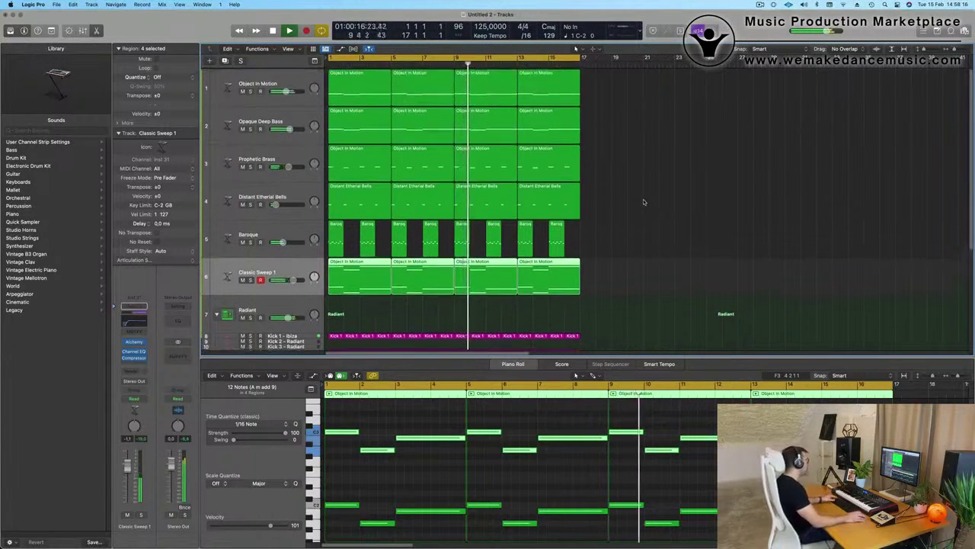
{"action": "left_click", "coordinate": [643, 202]}
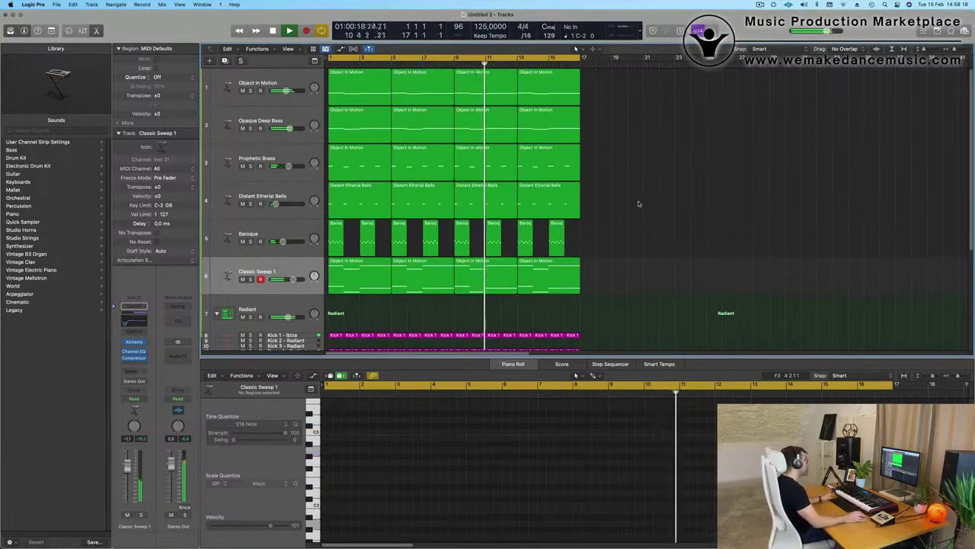
{"action": "left_click", "coordinate": [272, 276]}
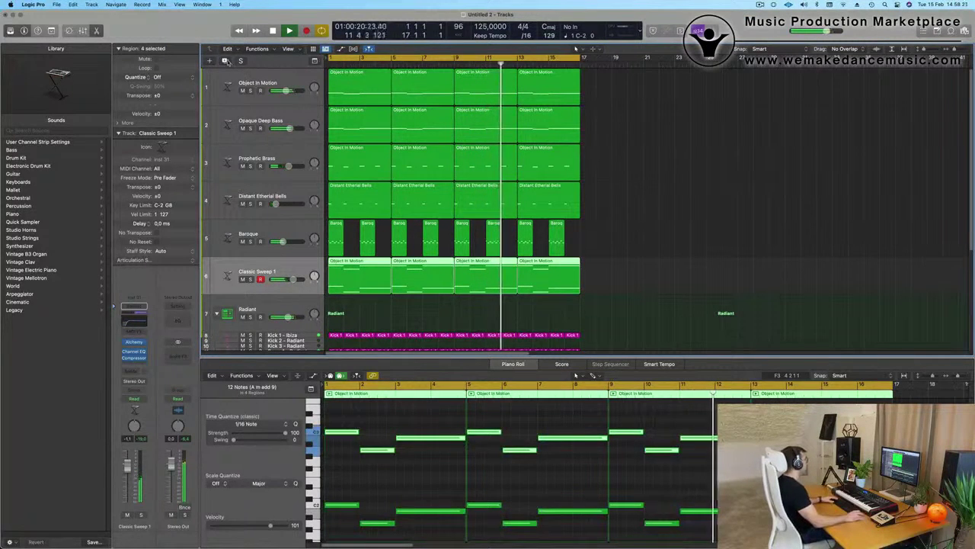
Repeat all regions of the arrangement once so the material extends to bar 33.
{"action": "key", "text": "super+a"}
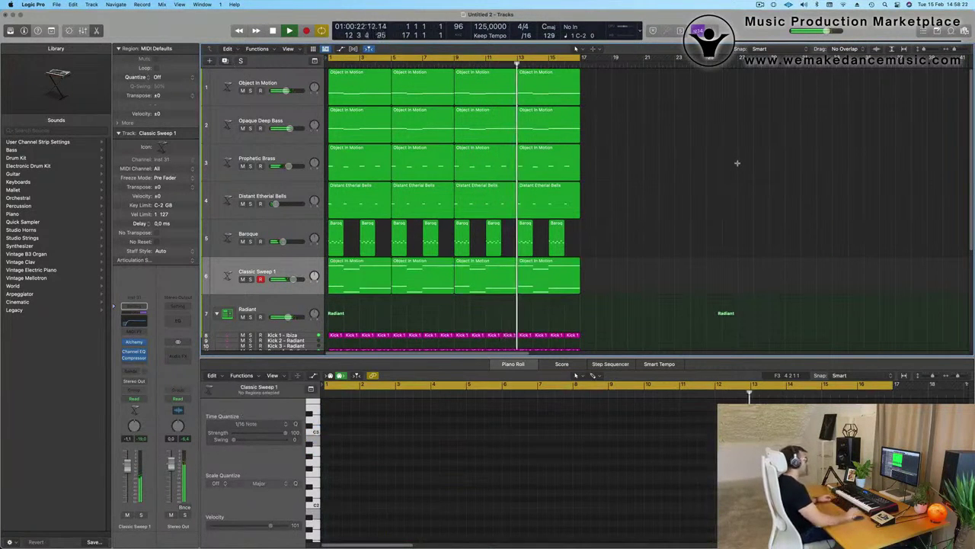
{"action": "key", "text": "super+r"}
{"action": "key", "text": "super+Left"}
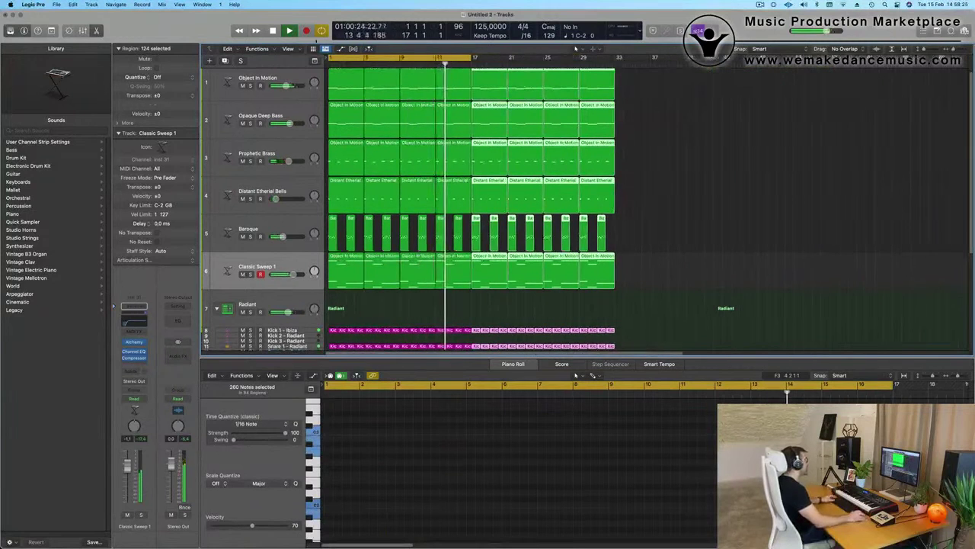
Show the secondary ruler above the arrangement and return playback to the beginning.
{"action": "left_click", "coordinate": [288, 49]}
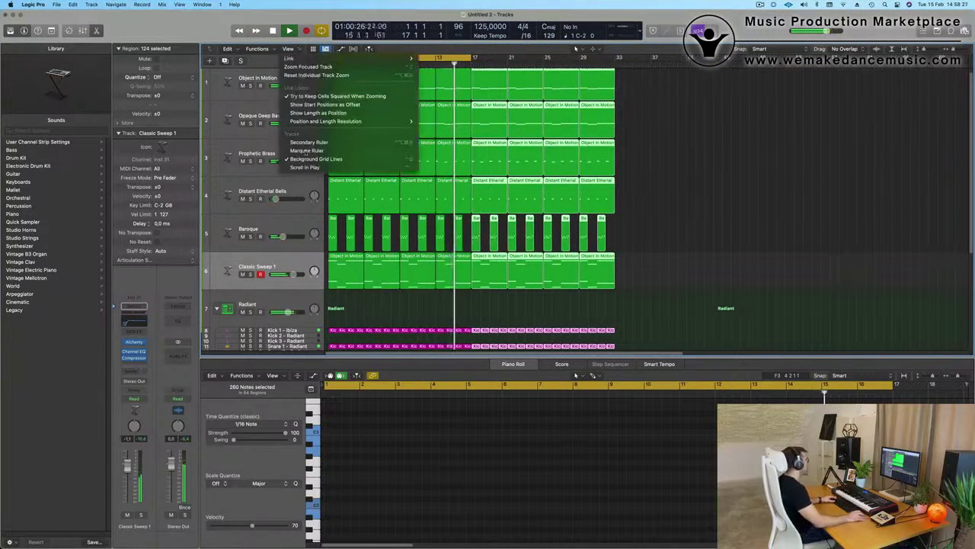
{"action": "left_click", "coordinate": [309, 142]}
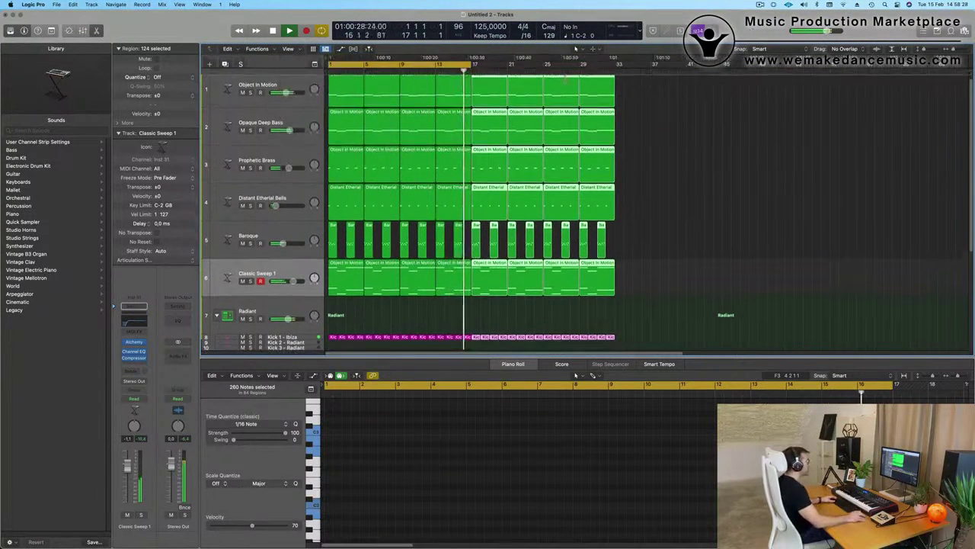
{"action": "key", "text": "Return"}
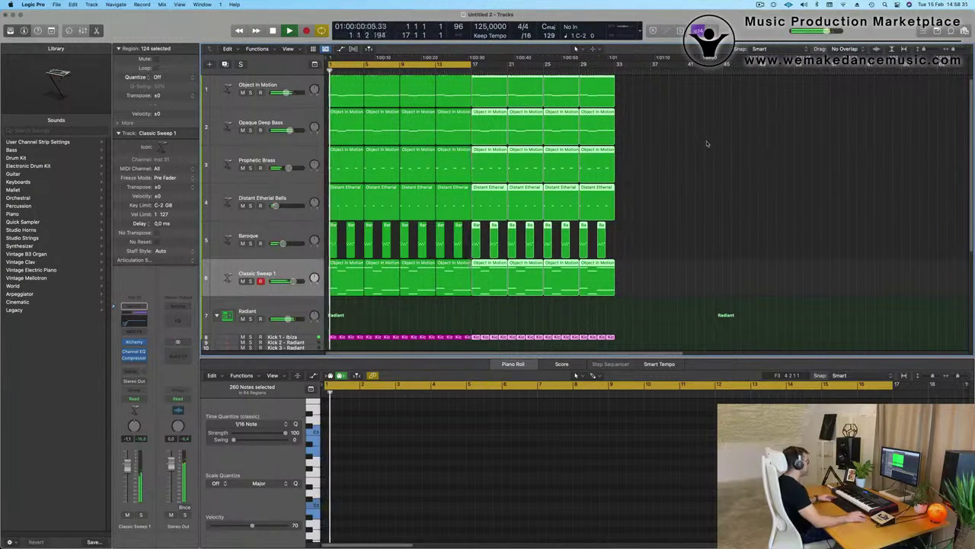
Deselect the regions, extend the cycle range to bar 33 and restart playback with the Classic Sweep 1 track selected.
{"action": "key", "text": "shift+super+a"}
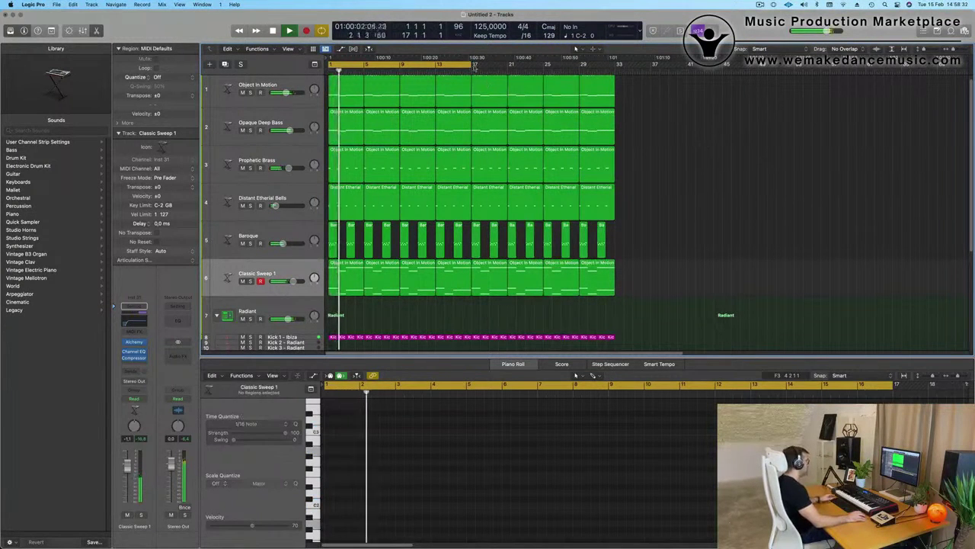
{"action": "left_click_drag", "start_coordinate": [472, 64], "coordinate": [617, 82]}
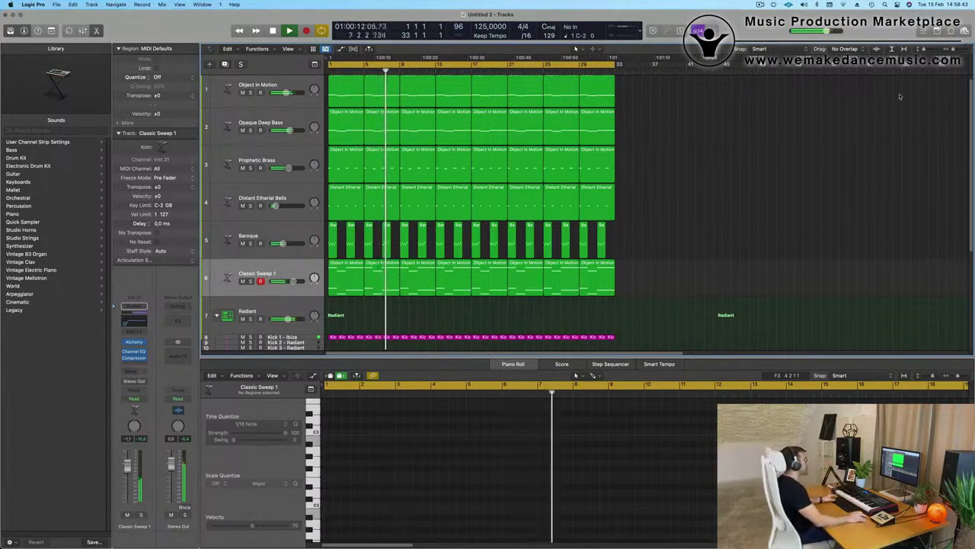
{"action": "key", "text": "Return"}
{"action": "key", "text": "space"}
{"action": "scroll", "coordinate": [686, 209], "scroll_direction": "up", "scroll_amount": 1}
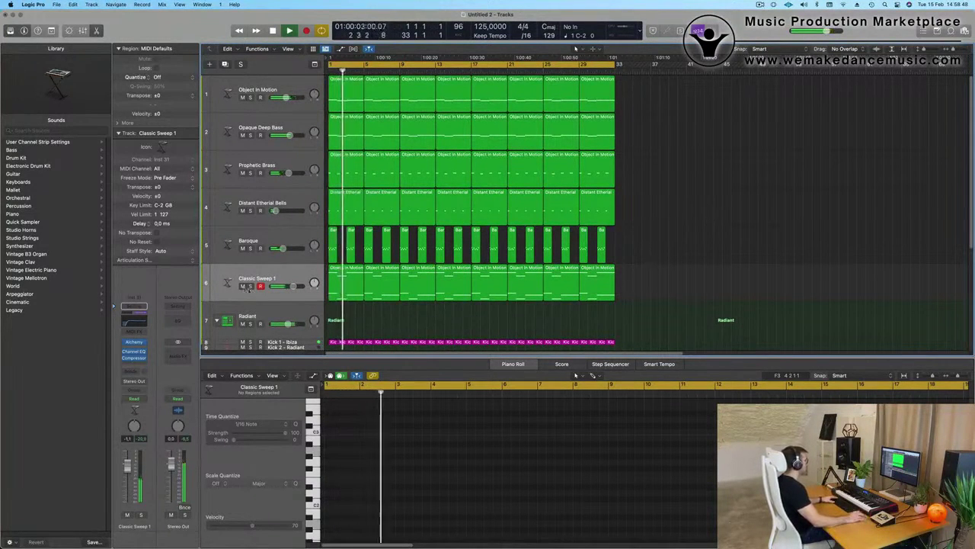
{"action": "left_click", "coordinate": [293, 276]}
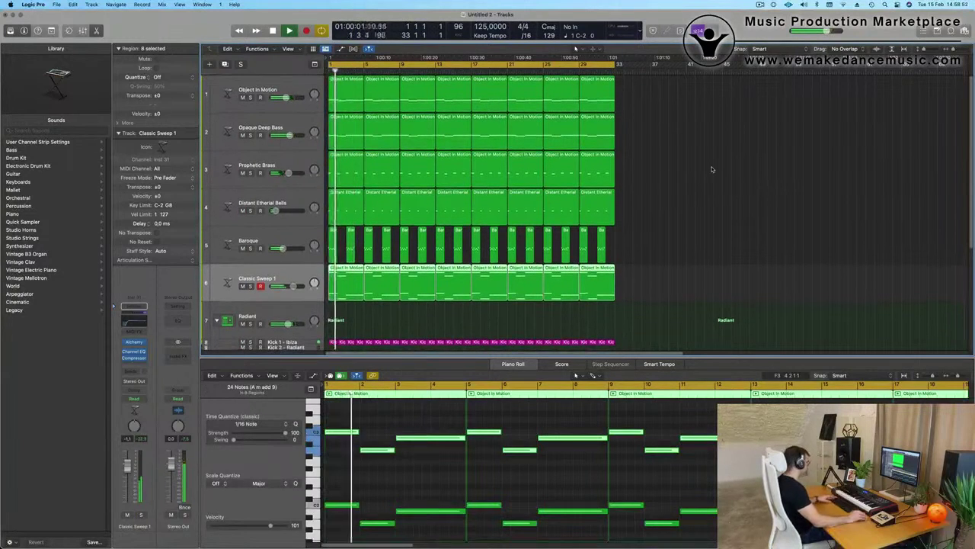
Repeat all regions again and extend the cycle range to bar 65.
{"action": "key", "text": "super+a"}
{"action": "key", "text": "super+r"}
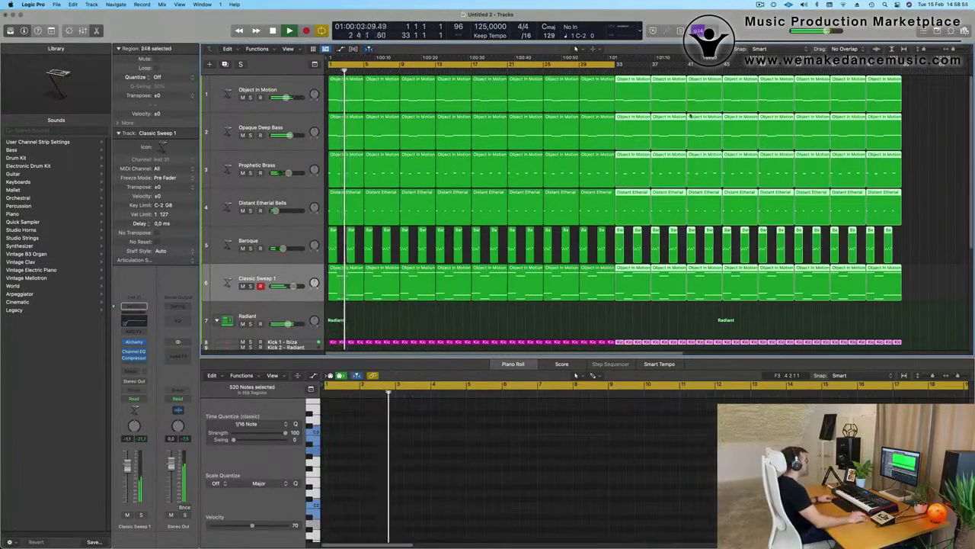
{"action": "key", "text": "super+Left"}
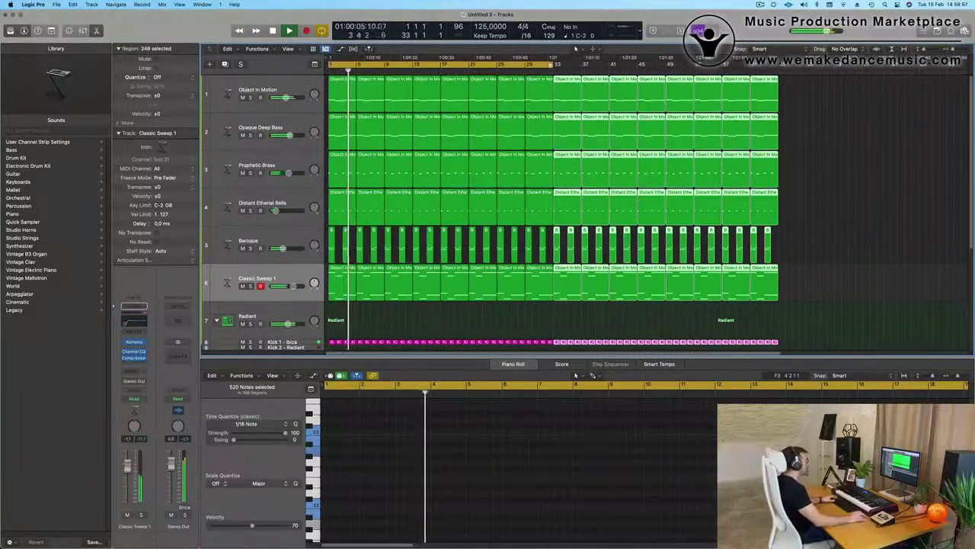
{"action": "left_click_drag", "start_coordinate": [553, 65], "coordinate": [777, 80]}
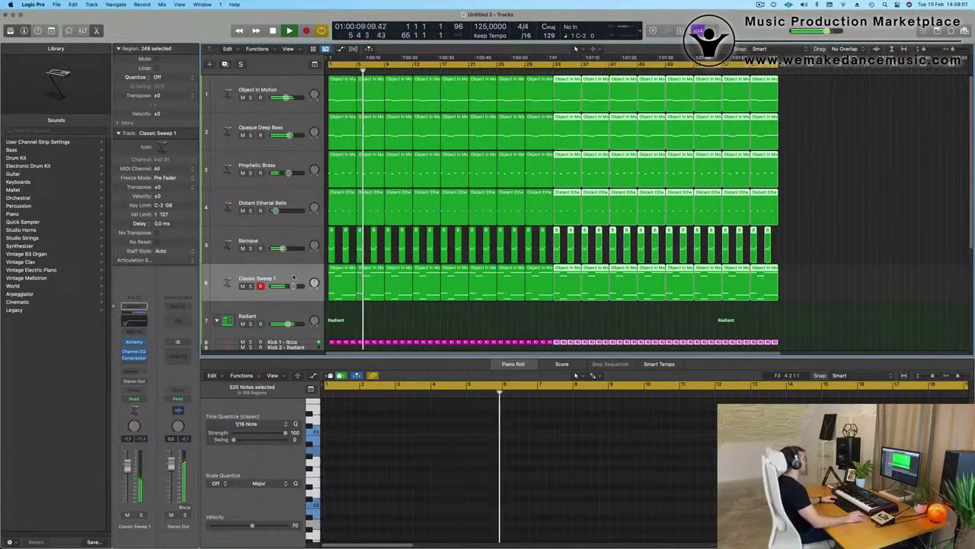
Duplicate the Classic Sweep 1 track with its settings and open Alchemy on the new track.
{"action": "left_click", "coordinate": [263, 89]}
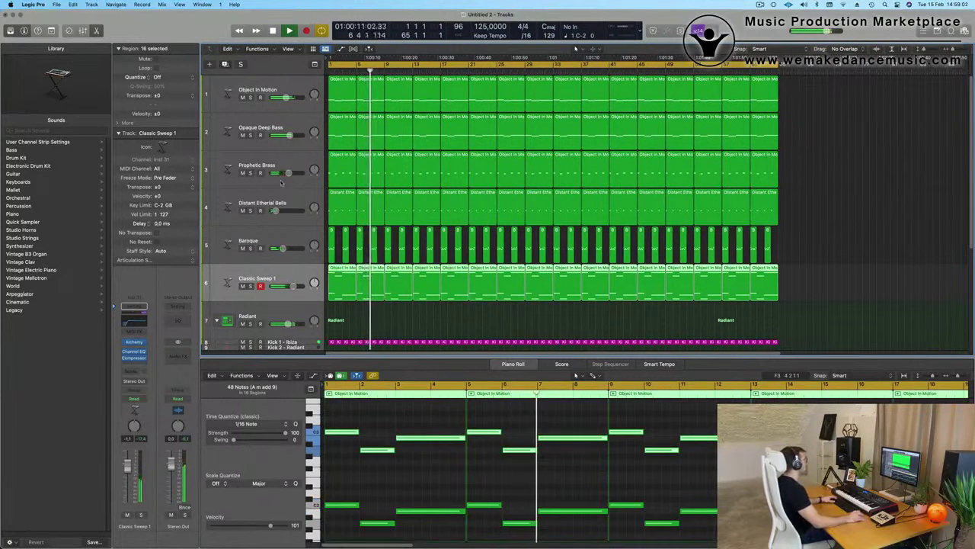
{"action": "key", "text": "super+d"}
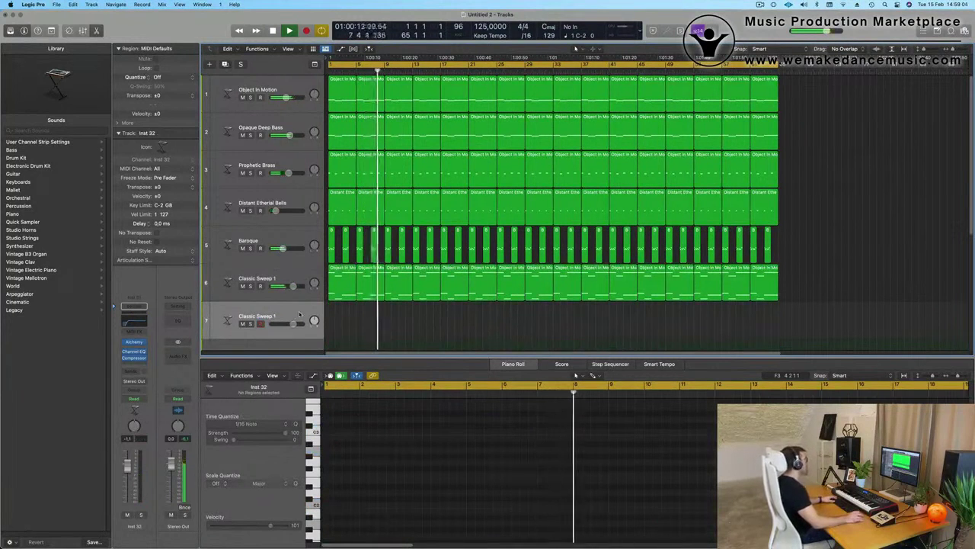
{"action": "left_click", "coordinate": [136, 342]}
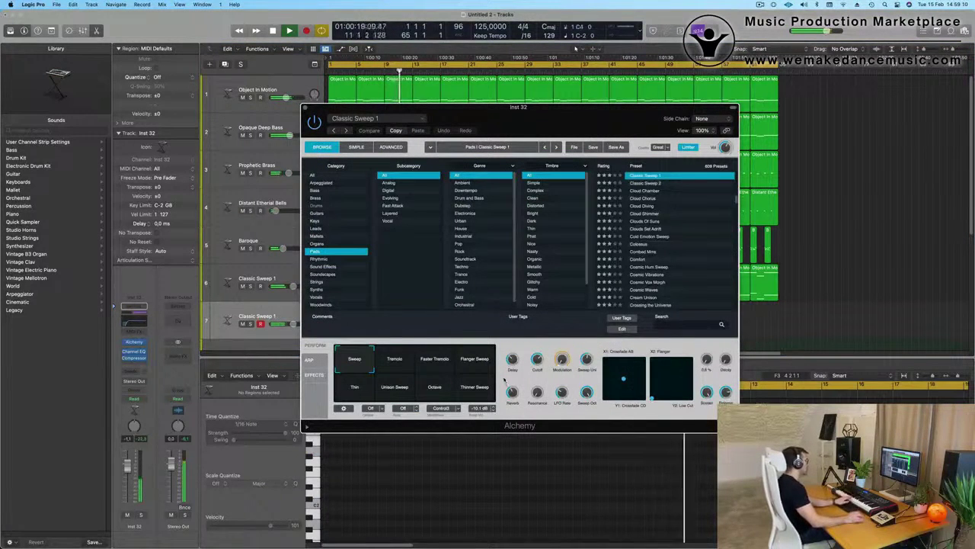
{"action": "left_click_drag", "start_coordinate": [599, 107], "coordinate": [667, 116]}
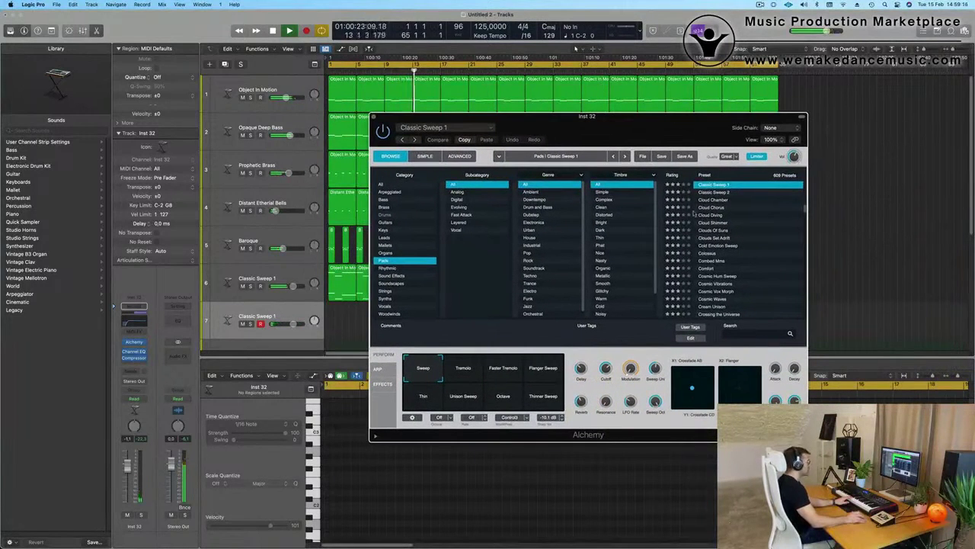
Try the Colossus pad, filter the pads to Fast Attack and load the Brassy Jazz Ensemble preset.
{"action": "left_click", "coordinate": [708, 256]}
{"action": "left_click", "coordinate": [462, 219]}
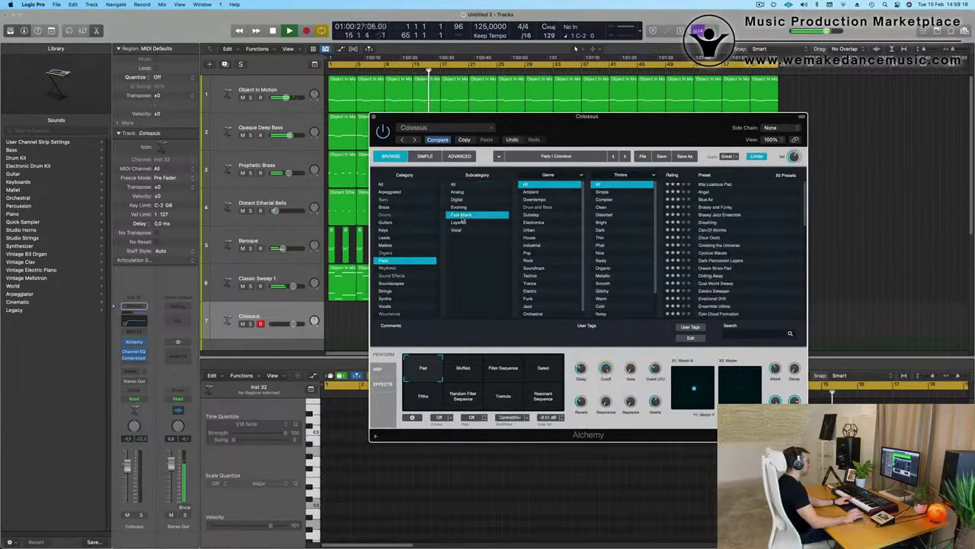
{"action": "left_click", "coordinate": [713, 215]}
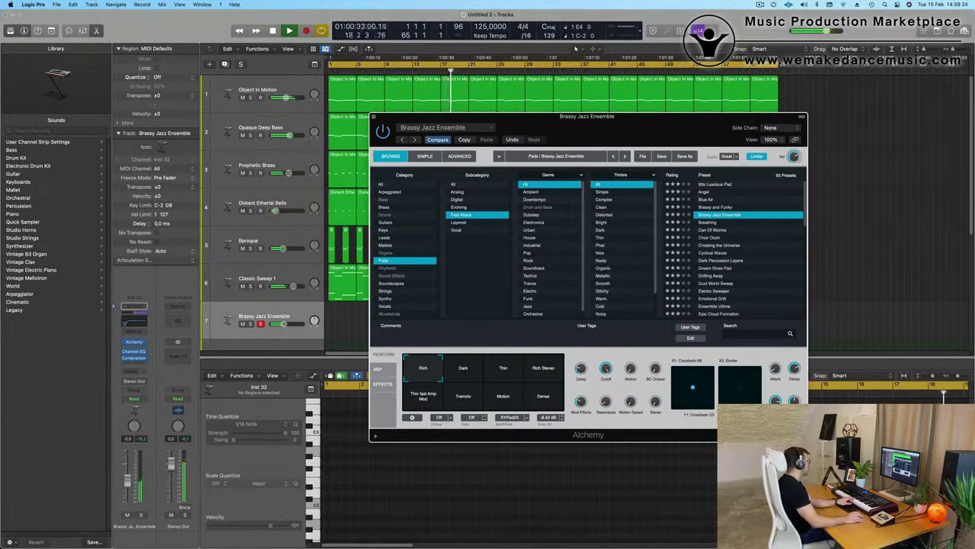
Add a Bus 5 send to the Brassy Jazz Ensemble track.
{"action": "left_click", "coordinate": [133, 372]}
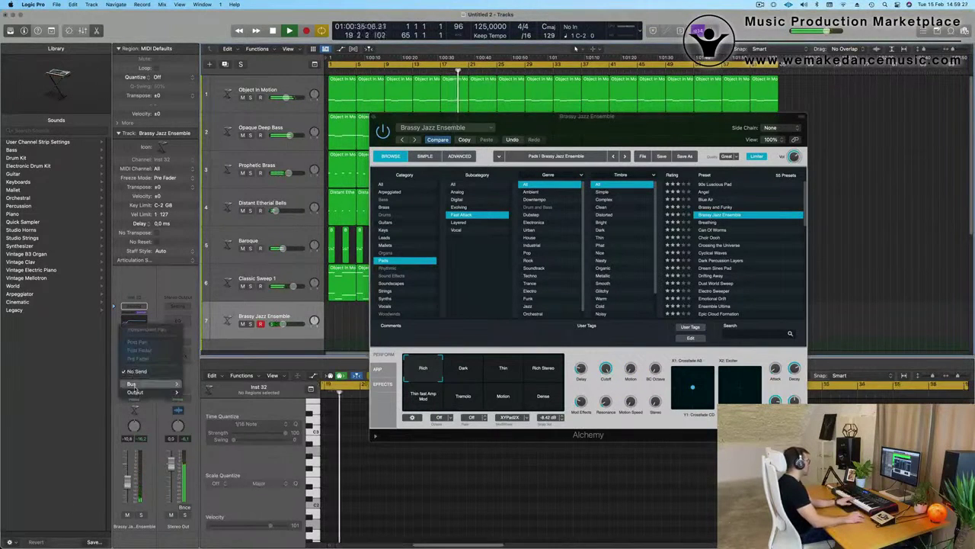
{"action": "mouse_move", "coordinate": [134, 385]}
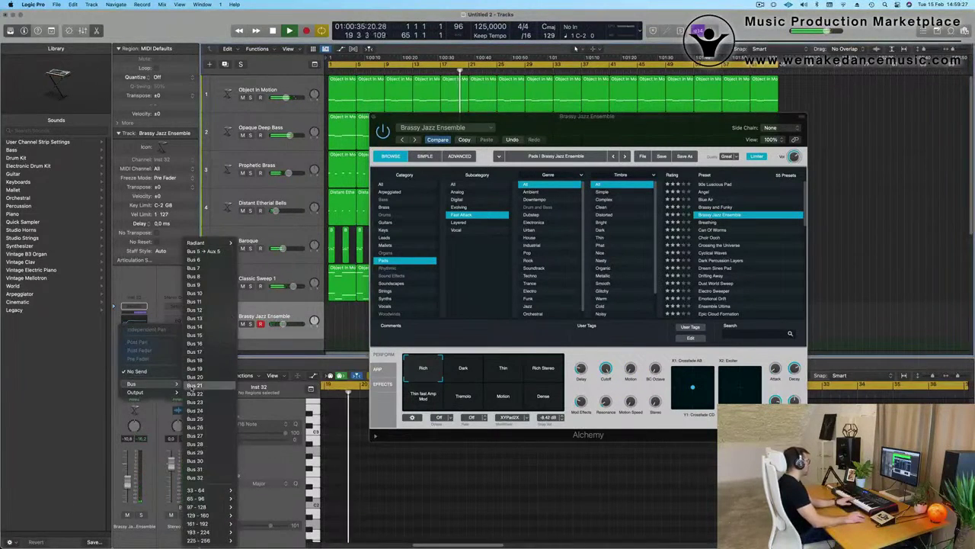
{"action": "left_click", "coordinate": [212, 253]}
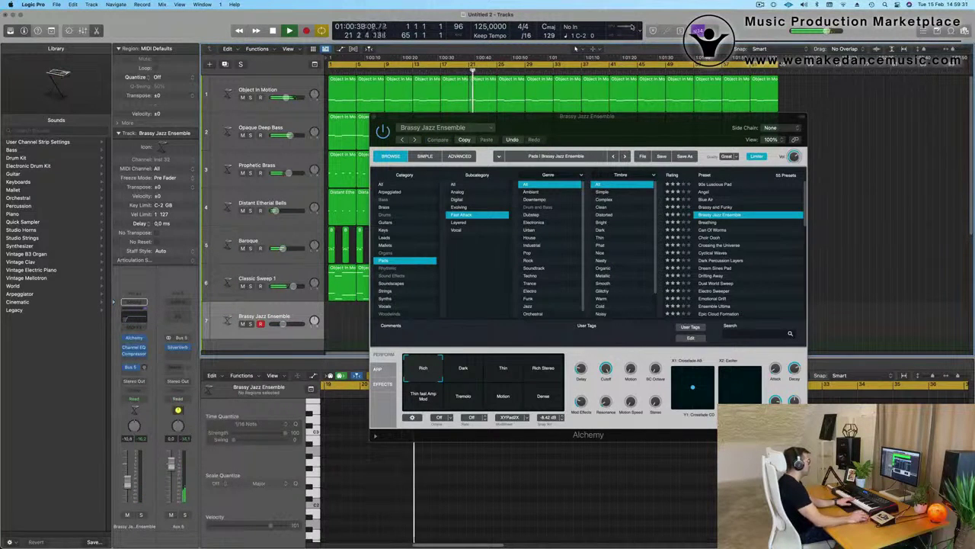
Open the Performance Meter and rearrange it and the Alchemy window to uncover the tracks.
{"action": "double_click", "coordinate": [631, 28]}
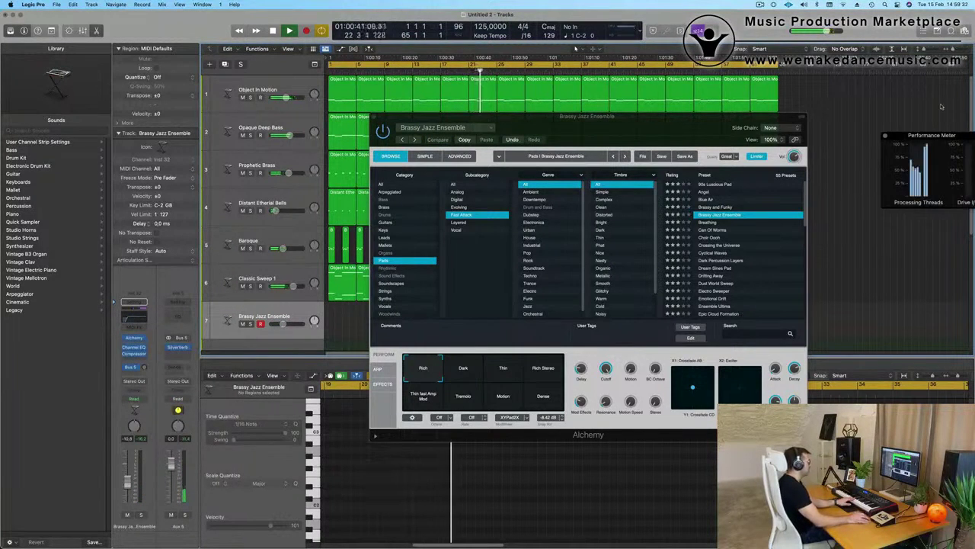
{"action": "left_click_drag", "start_coordinate": [930, 144], "coordinate": [730, 65]}
{"action": "left_click_drag", "start_coordinate": [606, 122], "coordinate": [812, 185]}
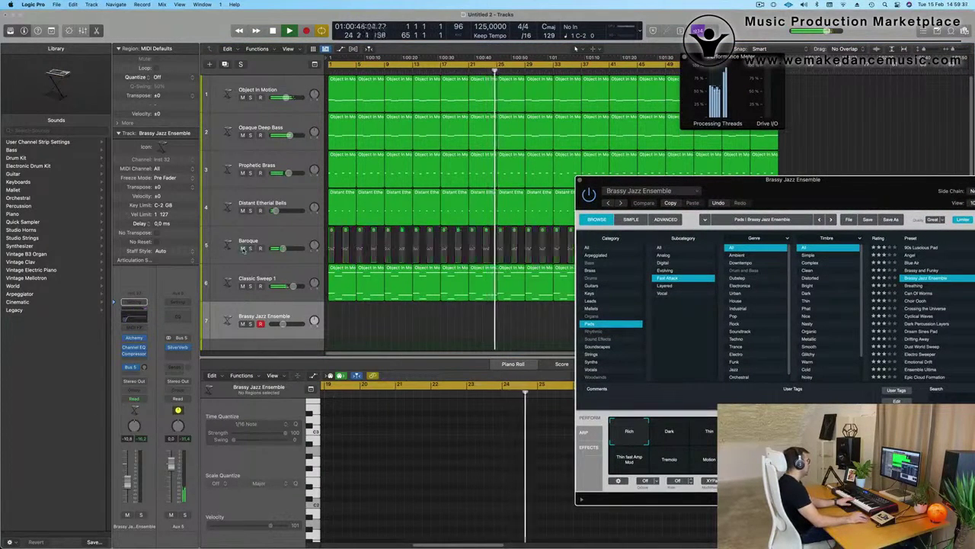
Mute the Baroque and Classic Sweep 1 tracks to check the processing load.
{"action": "left_click", "coordinate": [242, 249]}
{"action": "left_click", "coordinate": [242, 285]}
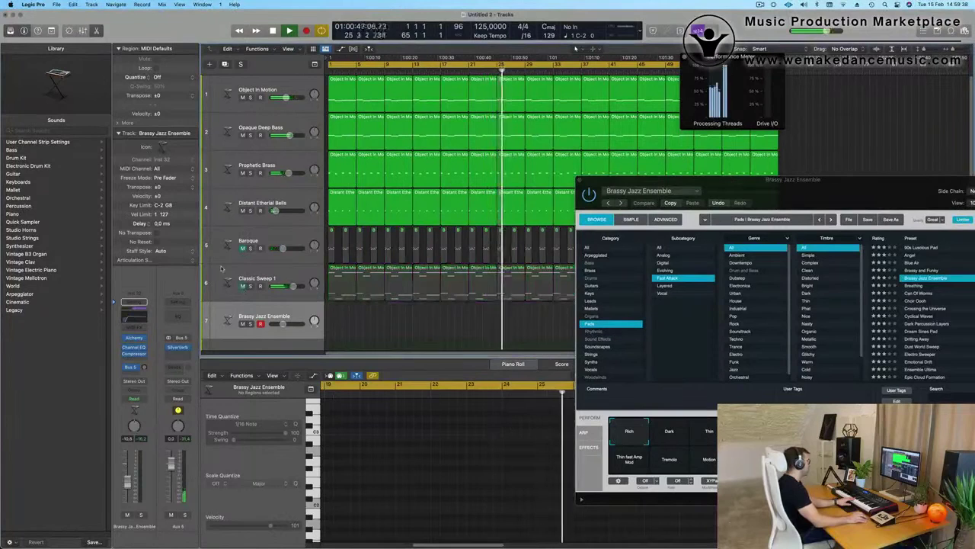
{"action": "left_click_drag", "start_coordinate": [670, 181], "coordinate": [643, 163]}
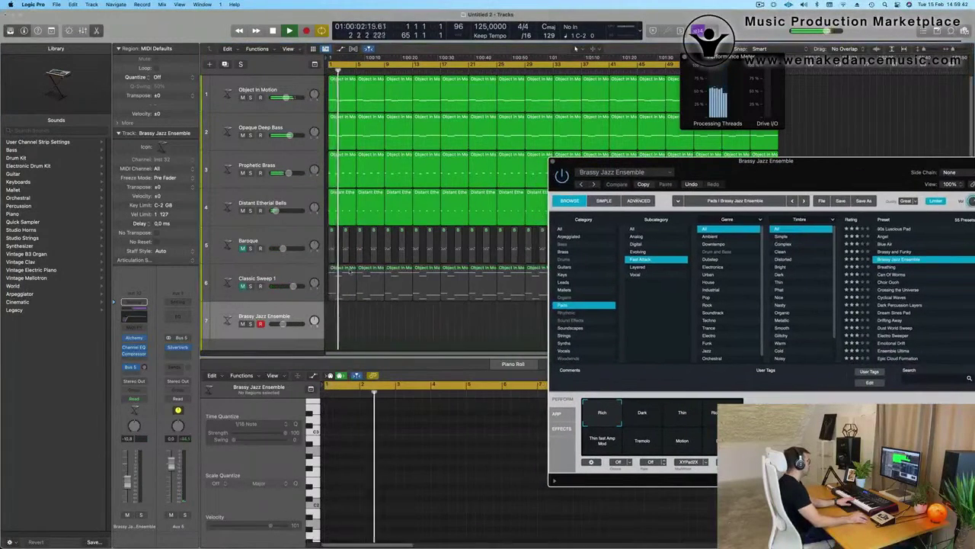
Unmute the Baroque track and the Classic Sweep 1 track one after the other.
{"action": "left_click", "coordinate": [267, 277]}
{"action": "left_click", "coordinate": [242, 248]}
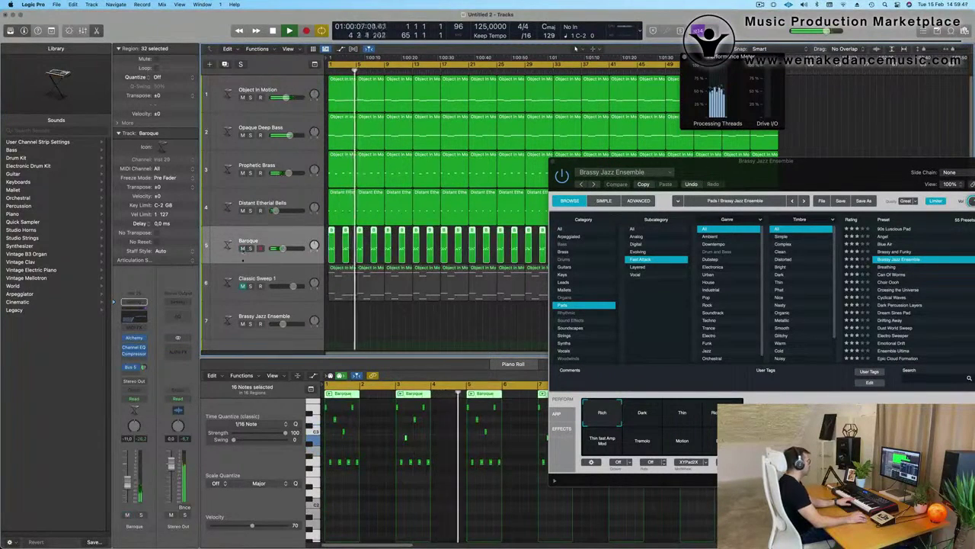
{"action": "left_click", "coordinate": [290, 278]}
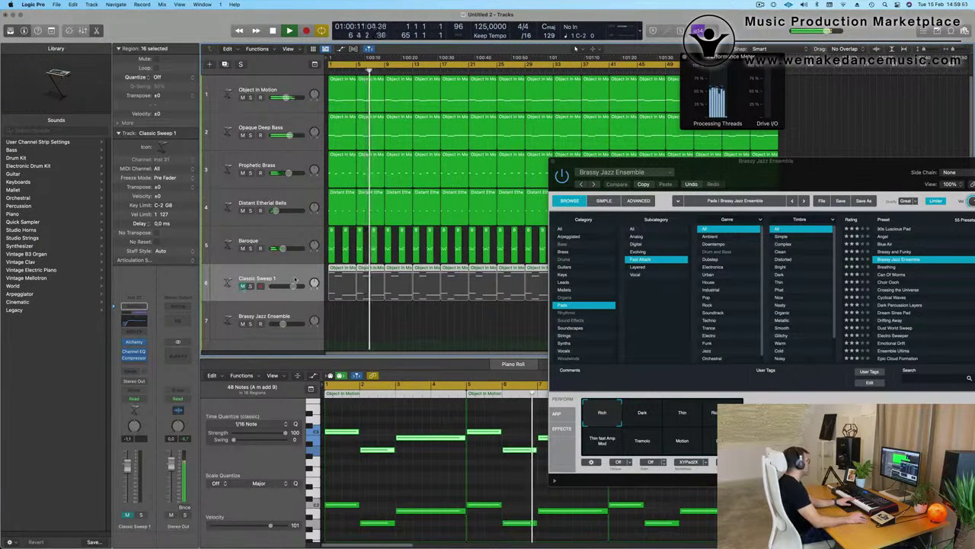
{"action": "left_click", "coordinate": [242, 286]}
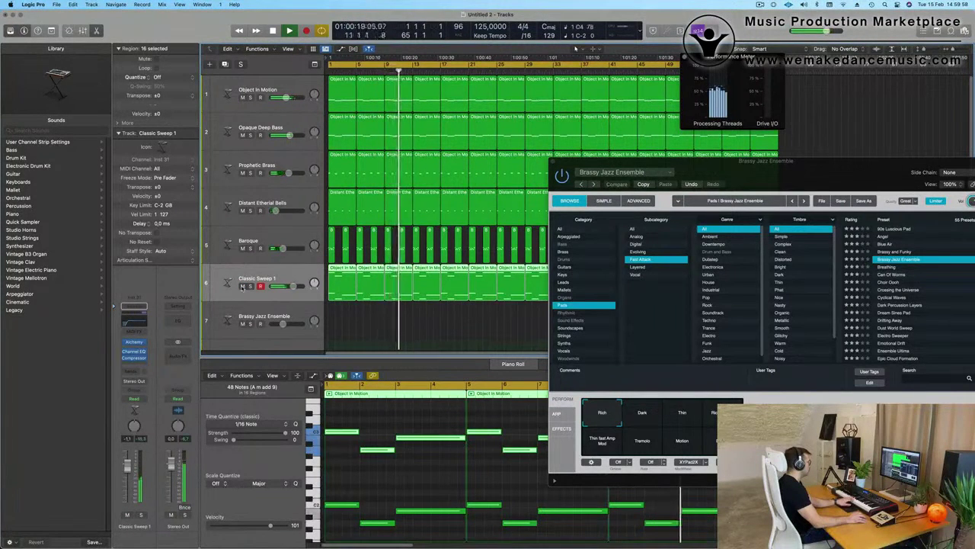
Select the Brassy Jazz Ensemble track and mute the Baroque, Classic Sweep 1 and Distant Etherial Bells tracks.
{"action": "left_click", "coordinate": [285, 309]}
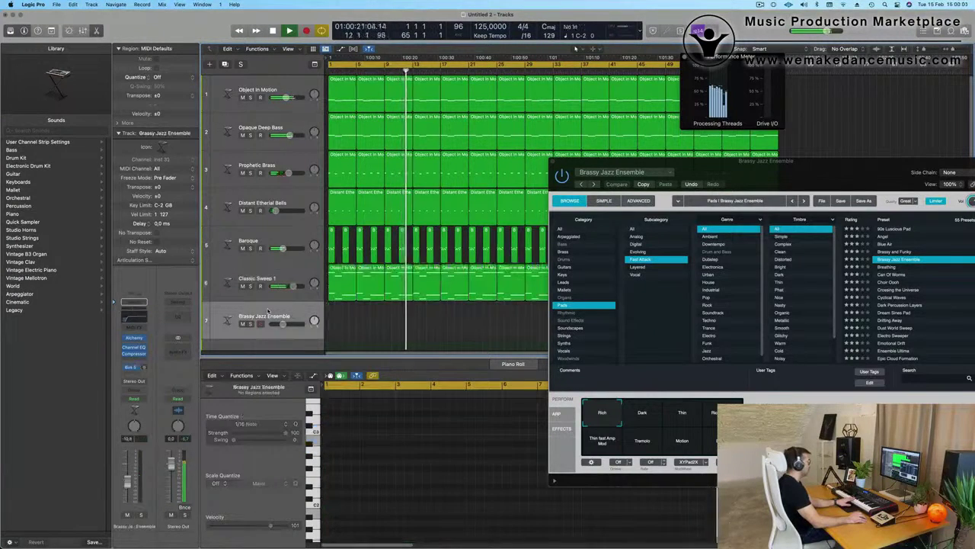
{"action": "left_click_drag", "start_coordinate": [765, 179], "coordinate": [749, 77]}
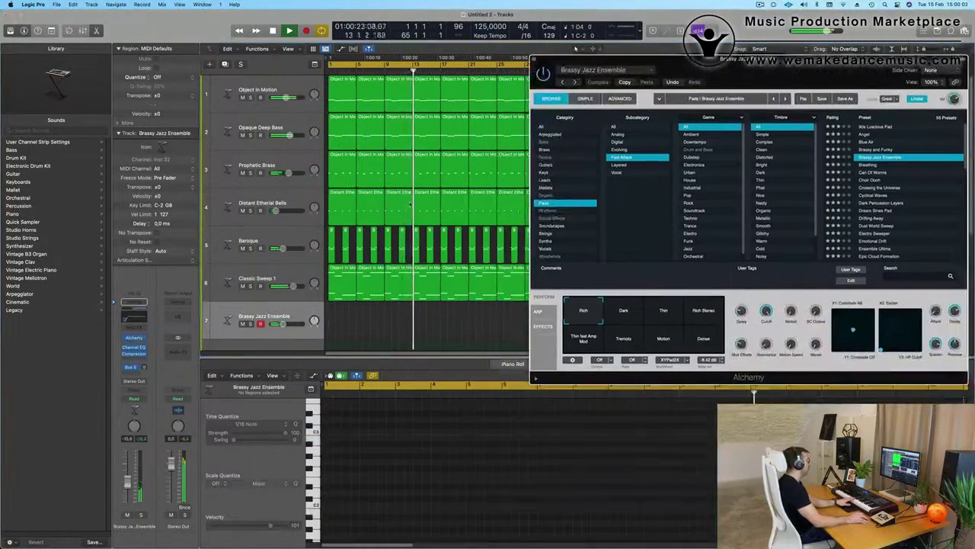
{"action": "left_click", "coordinate": [243, 248]}
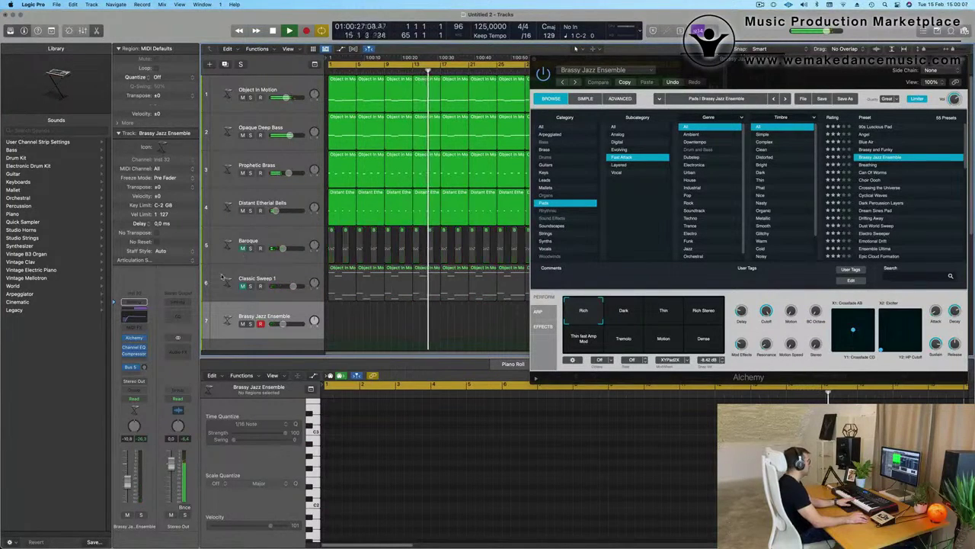
{"action": "left_click_drag", "start_coordinate": [792, 61], "coordinate": [673, 227]}
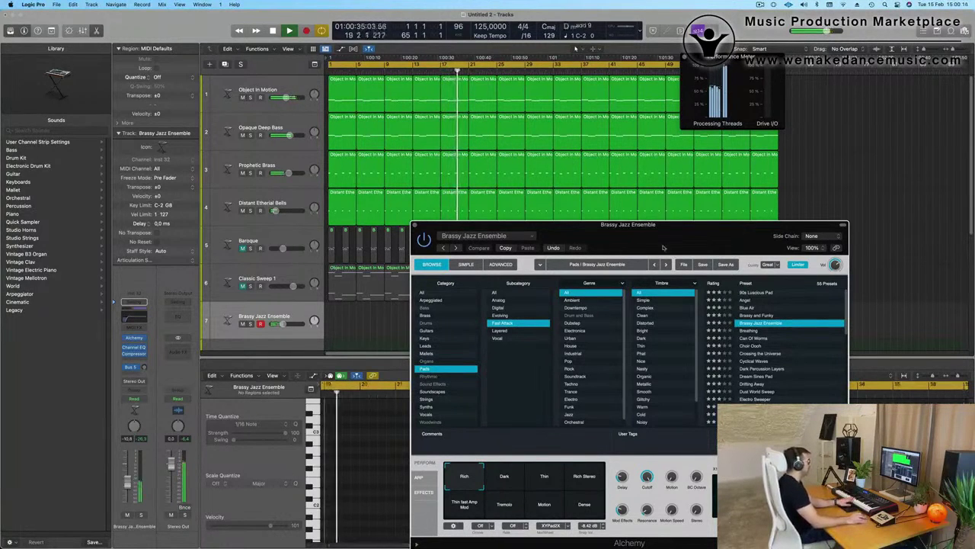
{"action": "left_click_drag", "start_coordinate": [673, 226], "coordinate": [726, 126]}
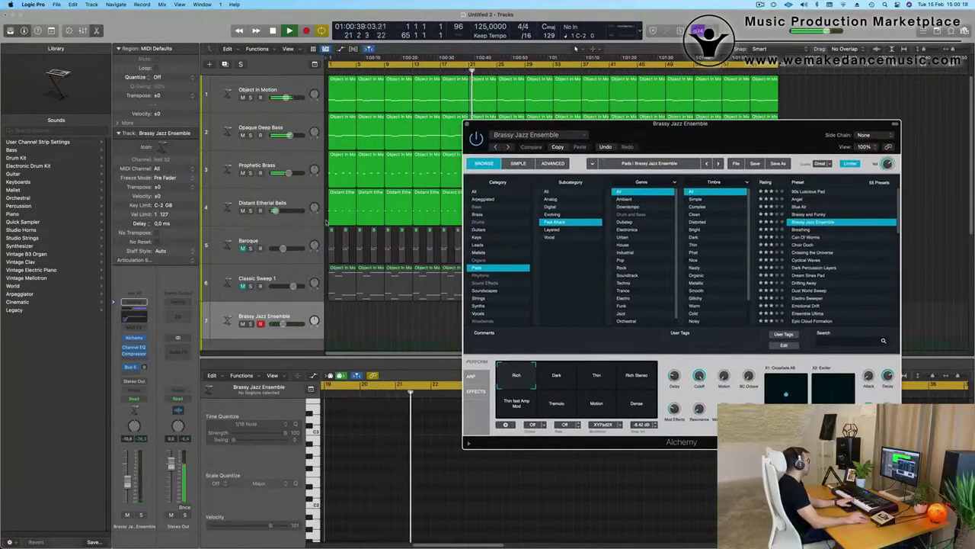
{"action": "left_click", "coordinate": [242, 212]}
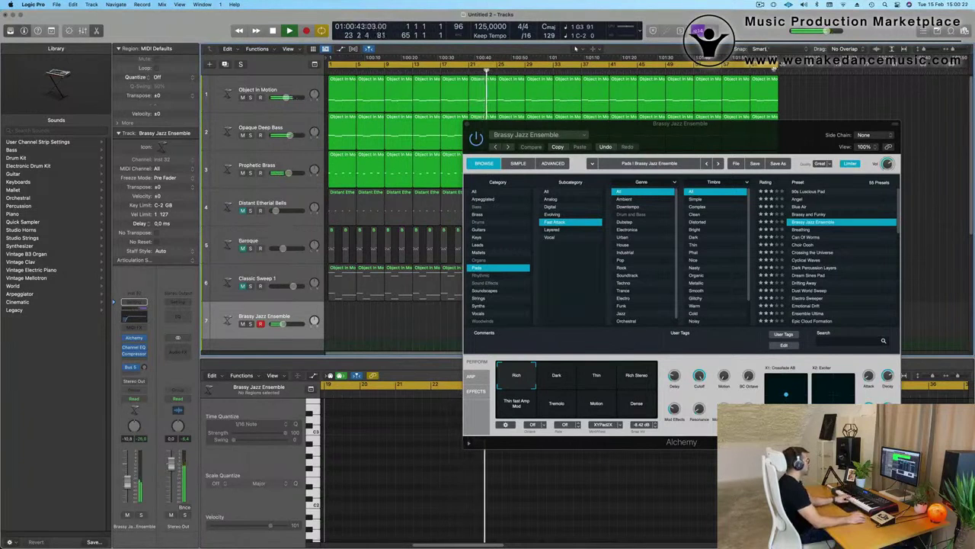
Reposition the Alchemy window and set its quality for the Brassy Jazz Ensemble preset to Good.
{"action": "left_click_drag", "start_coordinate": [714, 143], "coordinate": [595, 131]}
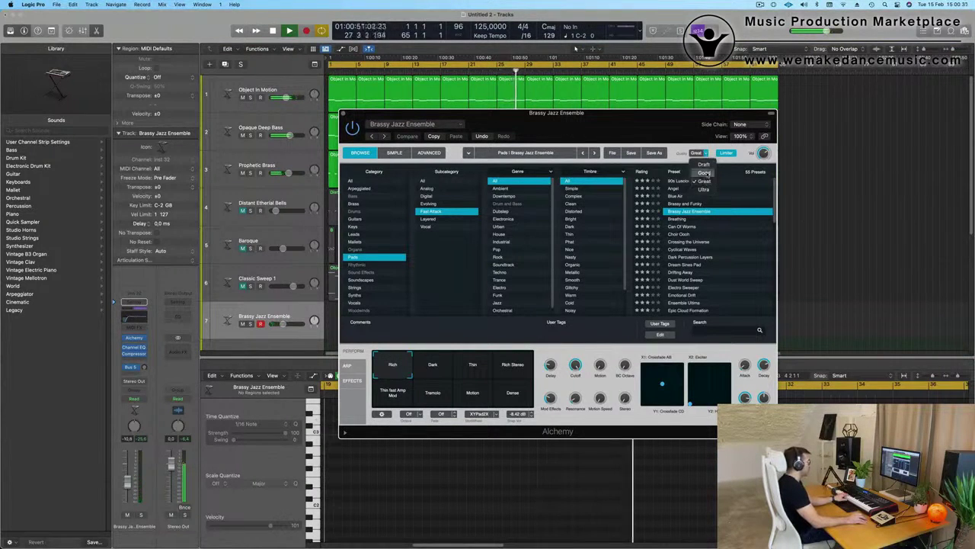
{"action": "left_click", "coordinate": [703, 172]}
{"action": "left_click_drag", "start_coordinate": [640, 126], "coordinate": [645, 126]}
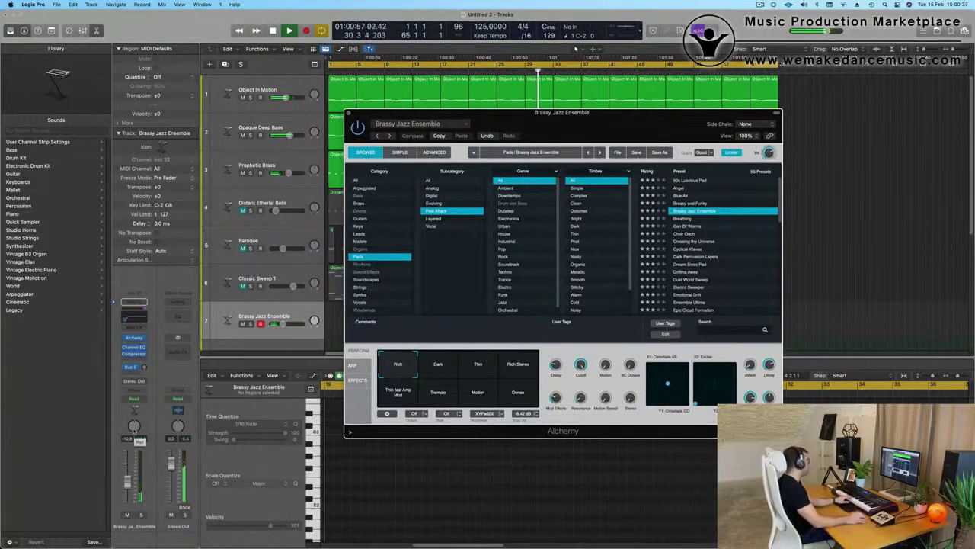
Move the Alchemy window off the track list and mute the Prophetic Brass, Opaque Deep Bass and Object In Motion tracks.
{"action": "left_click_drag", "start_coordinate": [569, 123], "coordinate": [615, 280]}
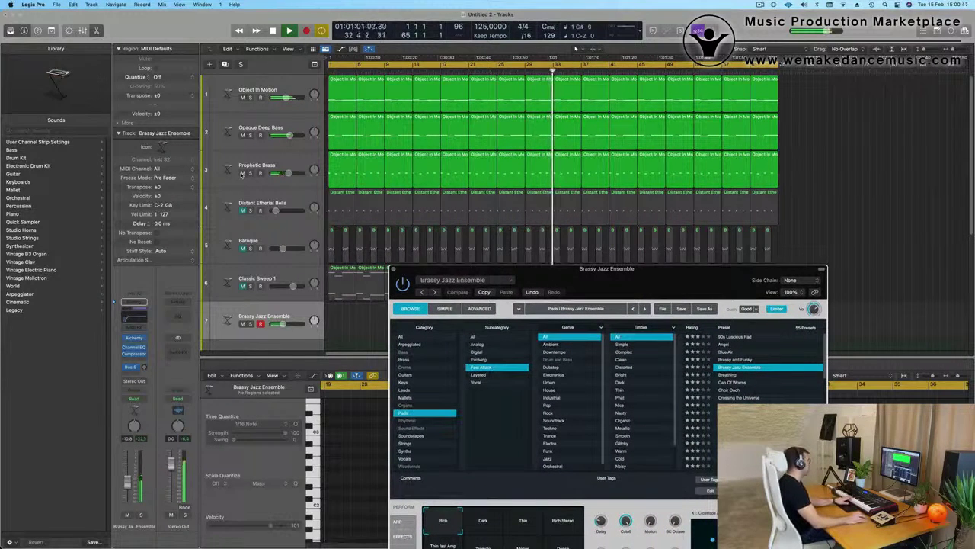
{"action": "left_click", "coordinate": [242, 174]}
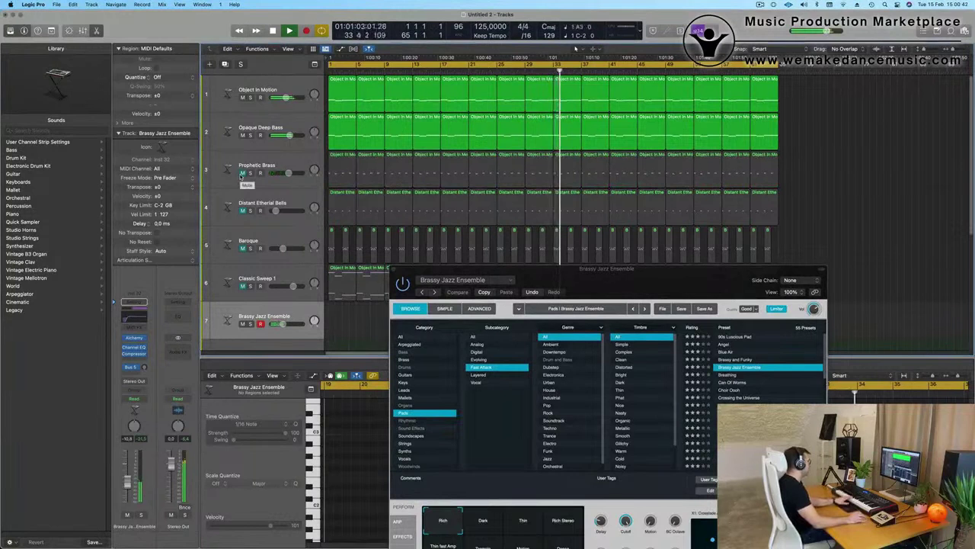
{"action": "left_click", "coordinate": [286, 92]}
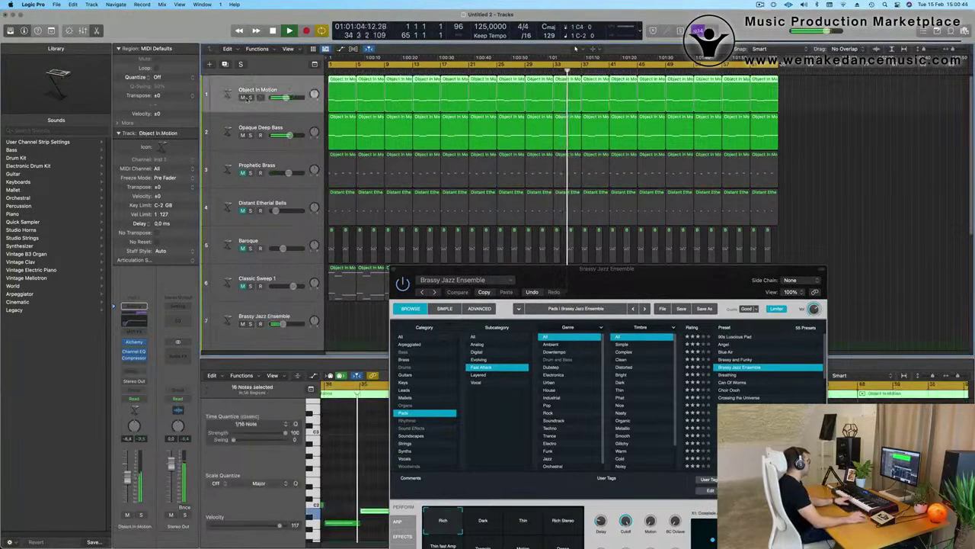
{"action": "left_click", "coordinate": [250, 98]}
{"action": "left_click", "coordinate": [250, 97]}
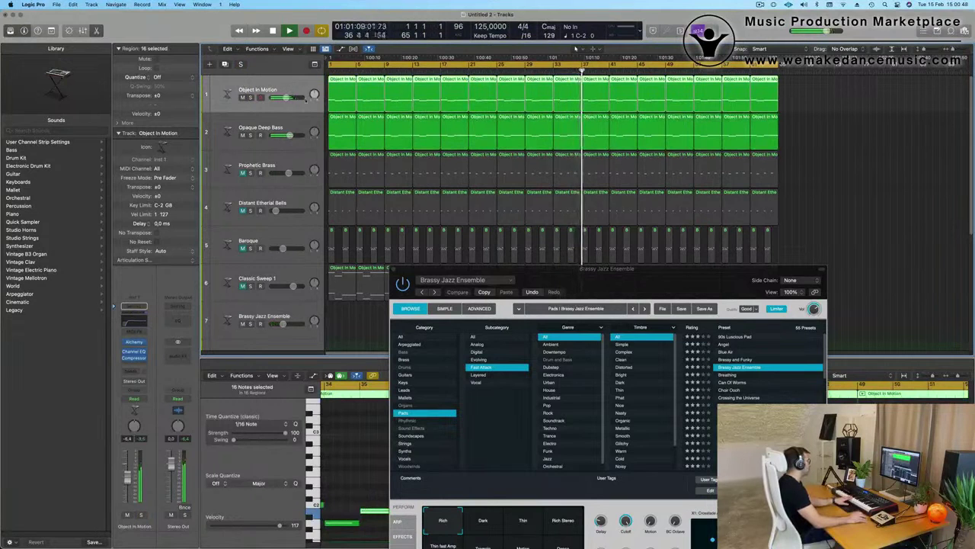
{"action": "left_click", "coordinate": [242, 135]}
{"action": "left_click", "coordinate": [243, 97]}
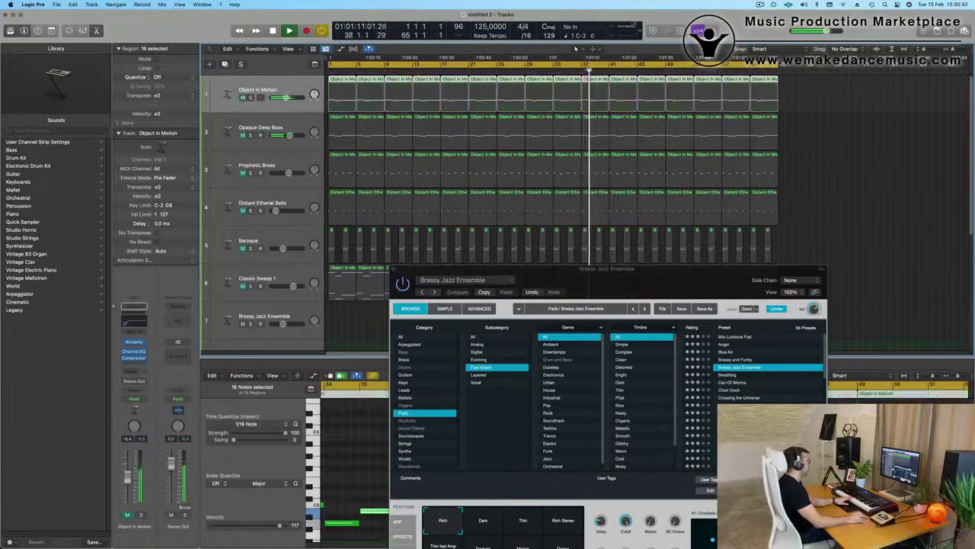
Open the Performance Meter and unmute the Prophetic Brass, Distant Etherial Bells, Baroque and Classic Sweep 1 tracks.
{"action": "double_click", "coordinate": [627, 30]}
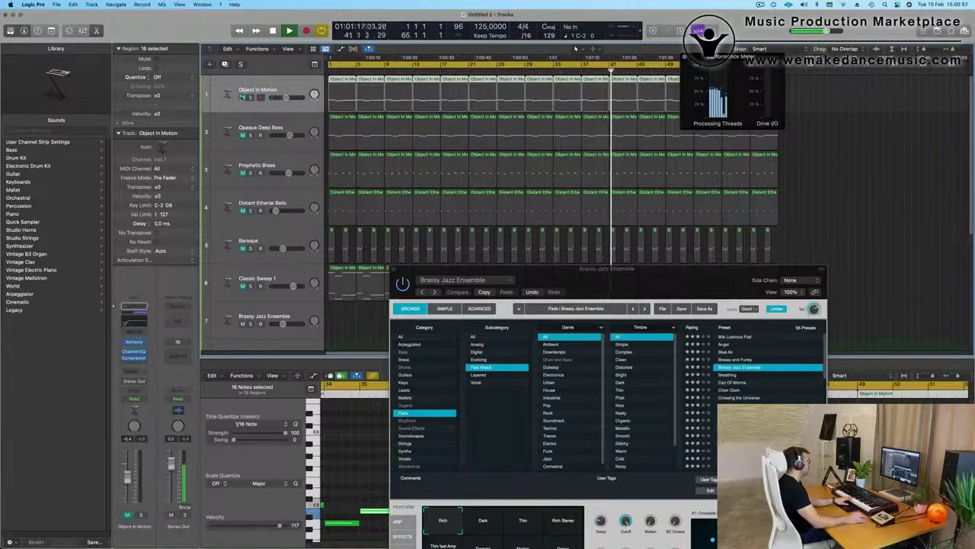
{"action": "scroll", "coordinate": [260, 149], "scroll_direction": "down", "scroll_amount": 5}
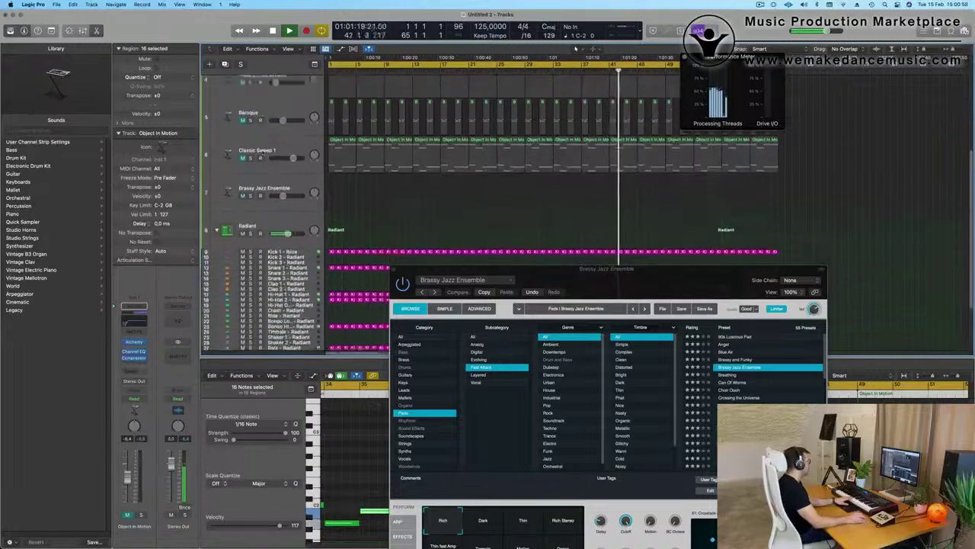
{"action": "scroll", "coordinate": [263, 151], "scroll_direction": "up", "scroll_amount": 3}
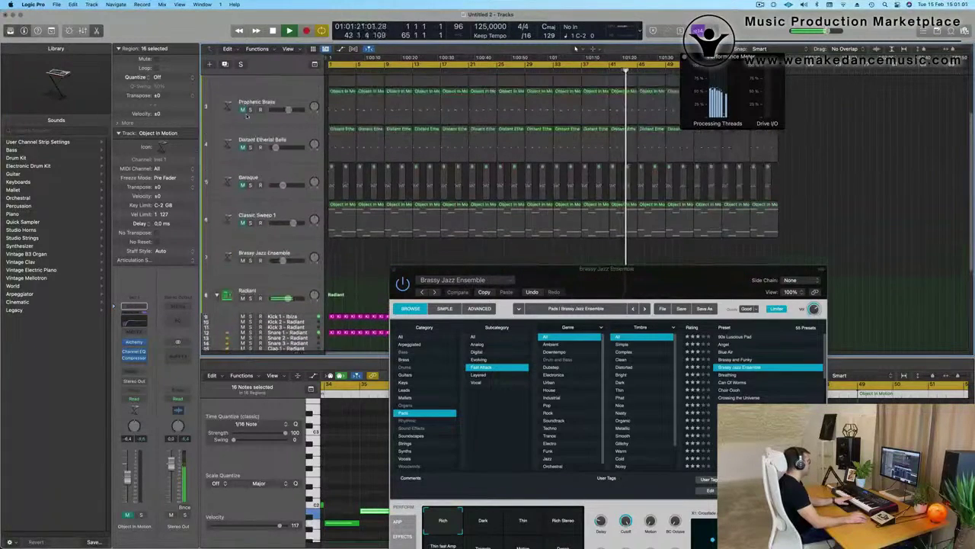
{"action": "left_click", "coordinate": [243, 109]}
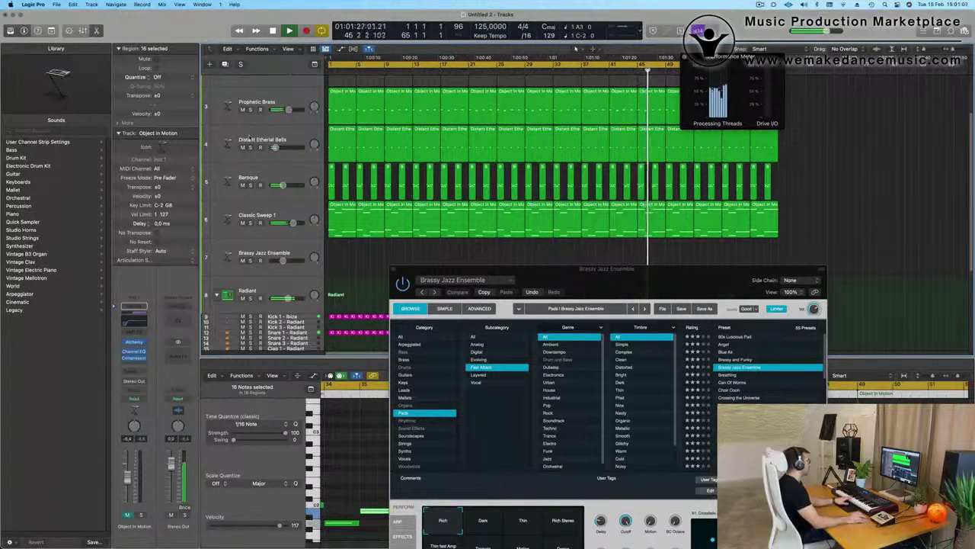
Select the Brassy Jazz Ensemble track and play the arrangement from the beginning.
{"action": "left_click", "coordinate": [299, 250]}
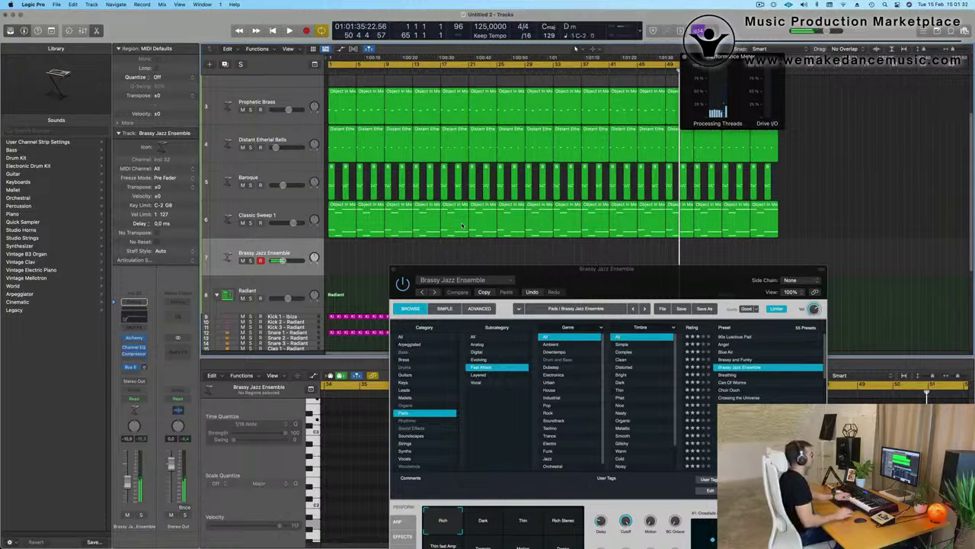
{"action": "key", "text": "Return"}
{"action": "key", "text": "space"}
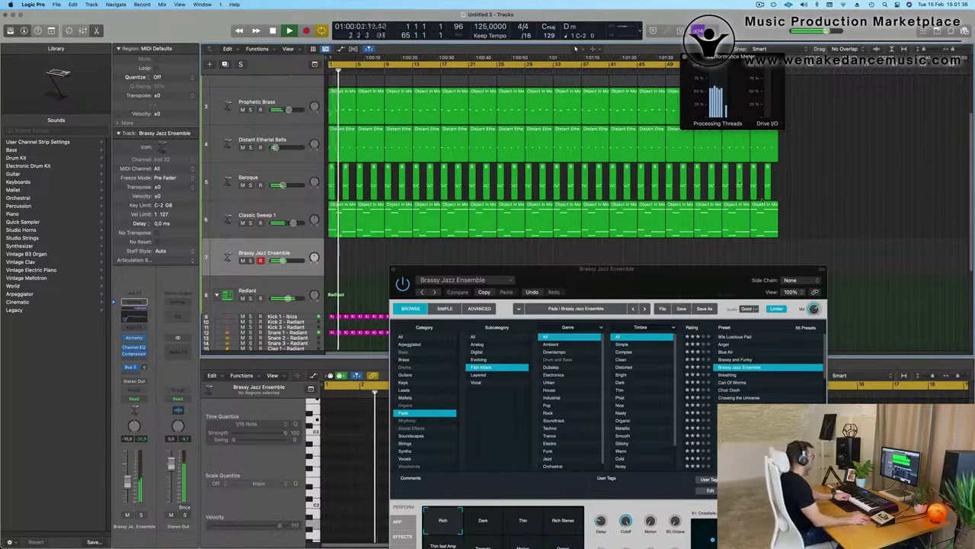
Bring the Alchemy preset list into reach and audition the Can Of Worms and Metallic Sweeps pads.
{"action": "left_click_drag", "start_coordinate": [685, 275], "coordinate": [714, 210]}
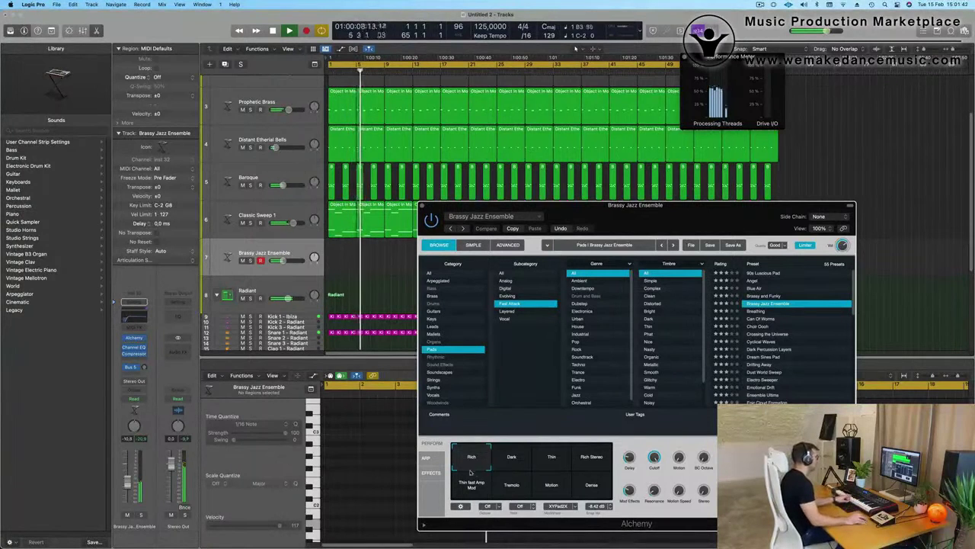
{"action": "left_click", "coordinate": [759, 319]}
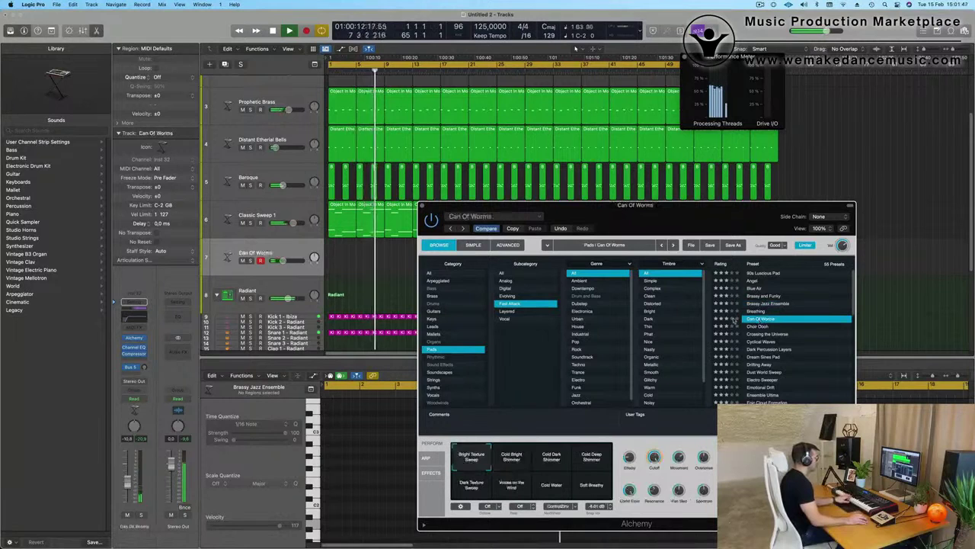
{"action": "scroll", "coordinate": [804, 351], "scroll_direction": "down", "scroll_amount": 5}
{"action": "scroll", "coordinate": [804, 351], "scroll_direction": "down", "scroll_amount": 2}
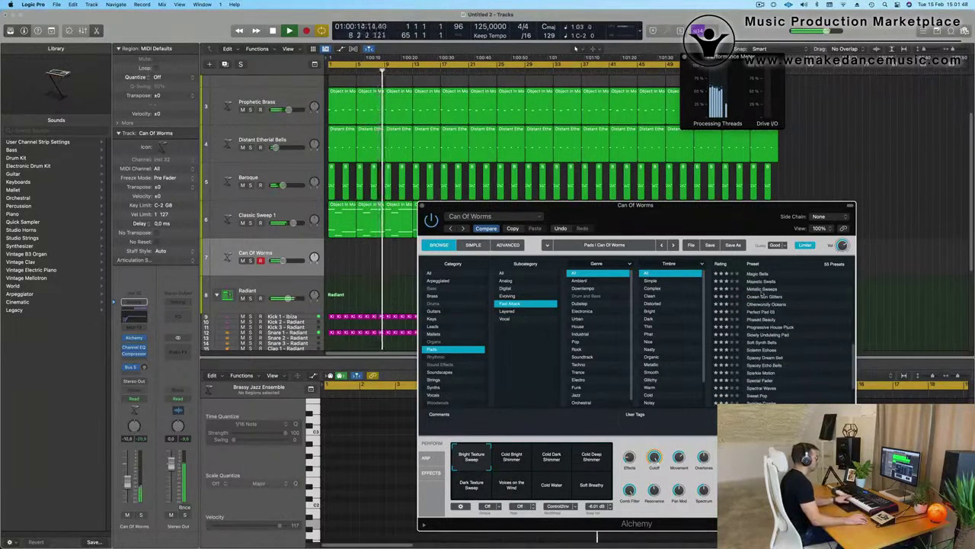
{"action": "left_click", "coordinate": [763, 289]}
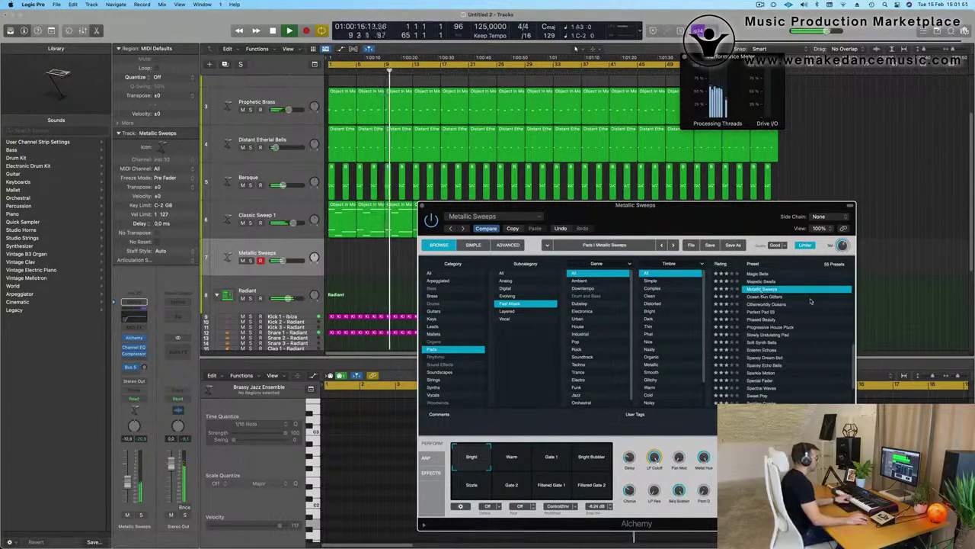
Audition the Spacey Echo Bells, Sparkle Motion, Triumphant Swirling Pad, Vox Choir and Wave Sequence 2 presets in Alchemy.
{"action": "scroll", "coordinate": [770, 309], "scroll_direction": "down", "scroll_amount": 3}
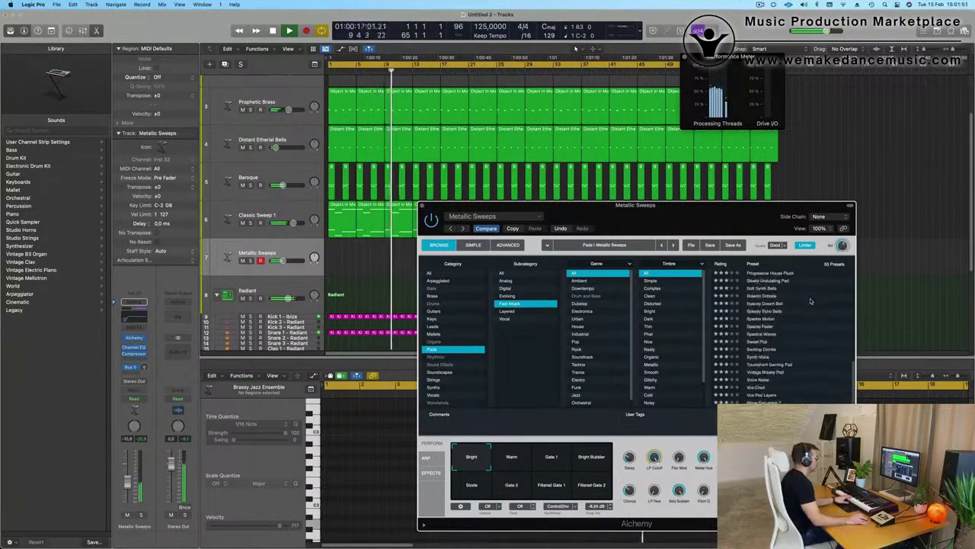
{"action": "left_click", "coordinate": [771, 312]}
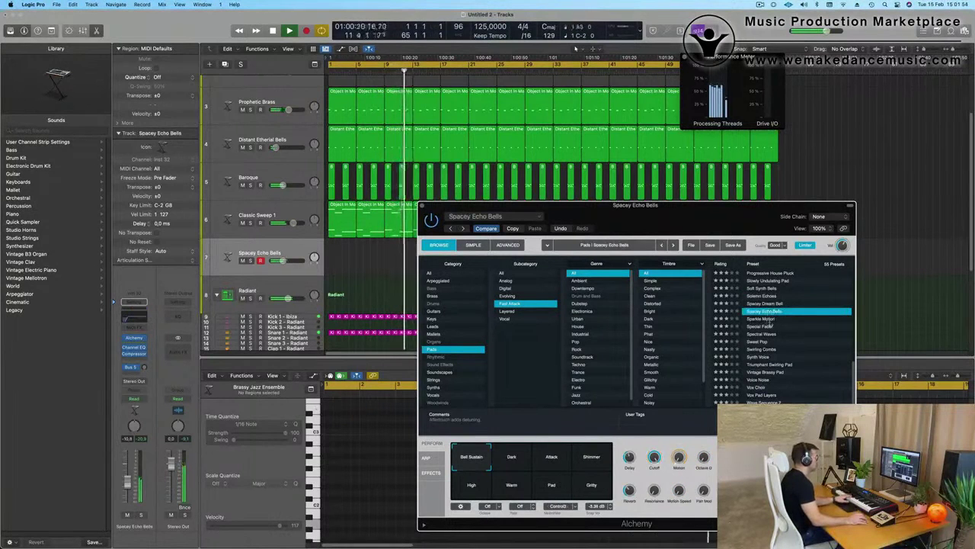
{"action": "left_click", "coordinate": [769, 319]}
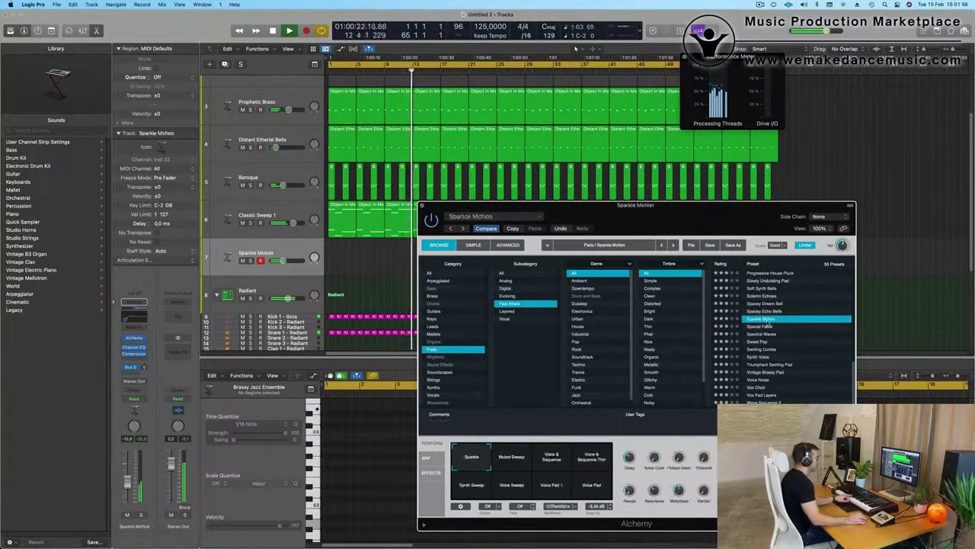
{"action": "left_click", "coordinate": [770, 365]}
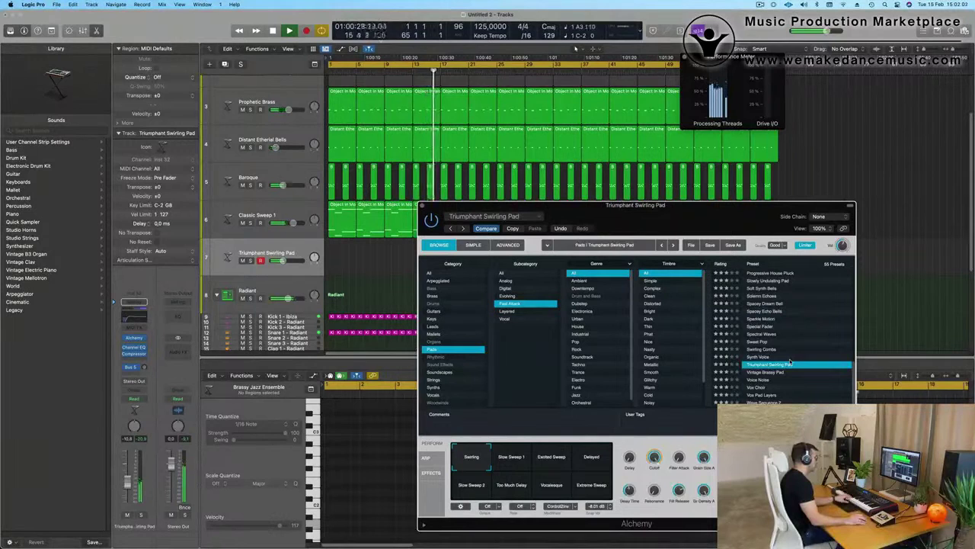
{"action": "left_click", "coordinate": [759, 388]}
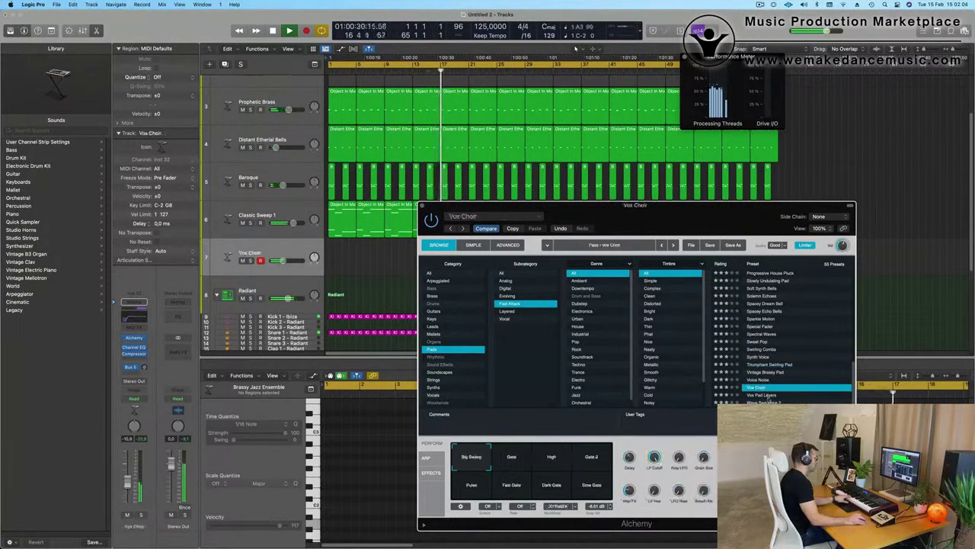
{"action": "left_click", "coordinate": [776, 402]}
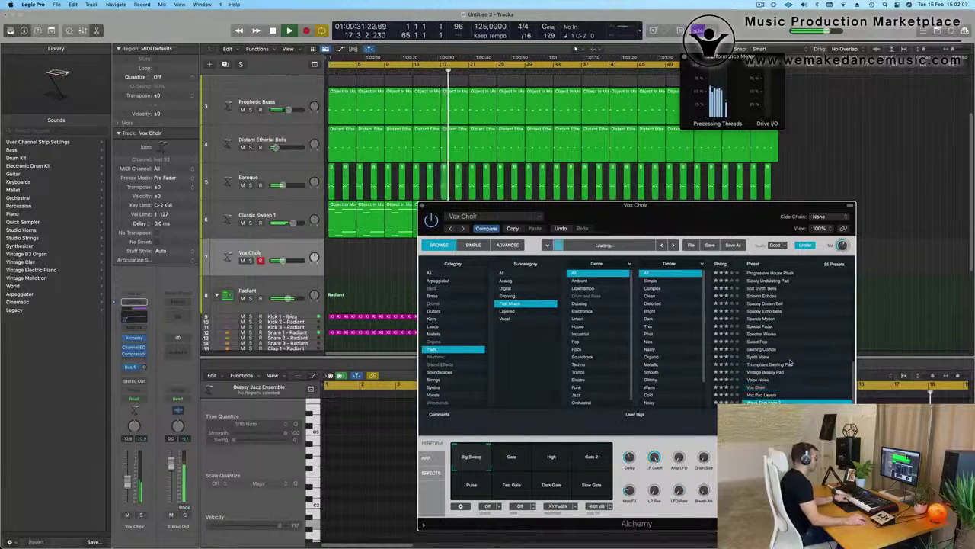
Audition the Angel, Breathing and Crossing the Universe presets from the start of the Fast Attack pad list.
{"action": "scroll", "coordinate": [791, 305], "scroll_direction": "up", "scroll_amount": 10}
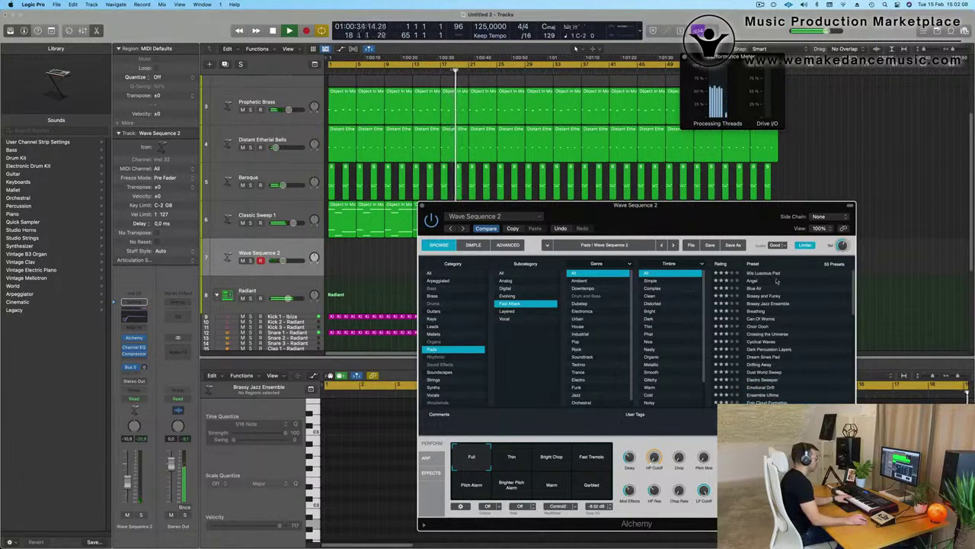
{"action": "left_click", "coordinate": [753, 281]}
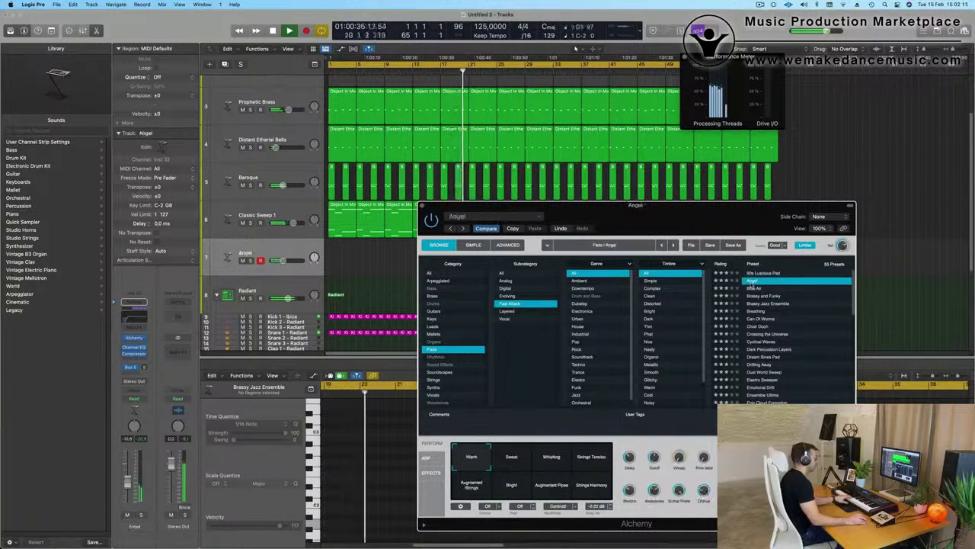
{"action": "left_click", "coordinate": [817, 311]}
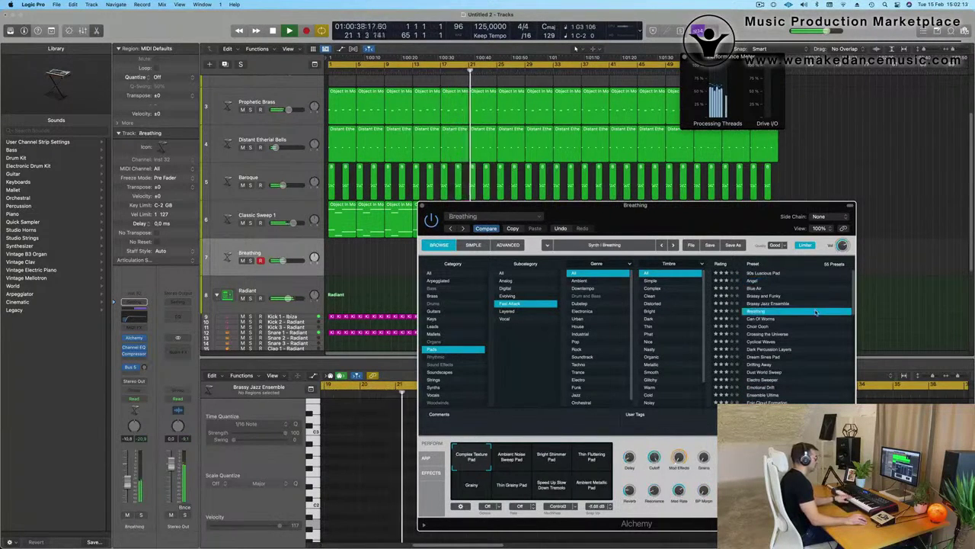
{"action": "left_click", "coordinate": [774, 335]}
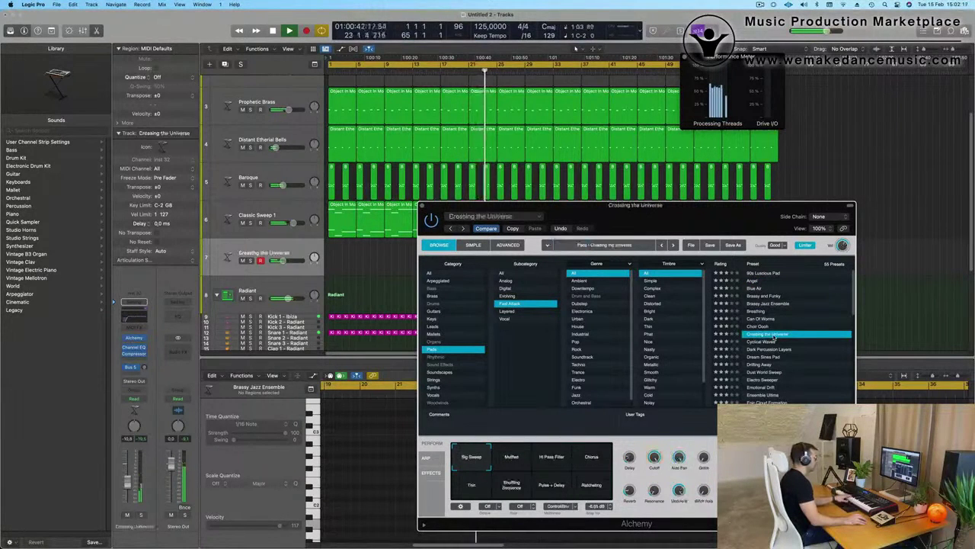
Load the Epic Cloud Formation pad preset in Alchemy.
{"action": "scroll", "coordinate": [814, 330], "scroll_direction": "down", "scroll_amount": 3}
{"action": "scroll", "coordinate": [815, 330], "scroll_direction": "down", "scroll_amount": 2}
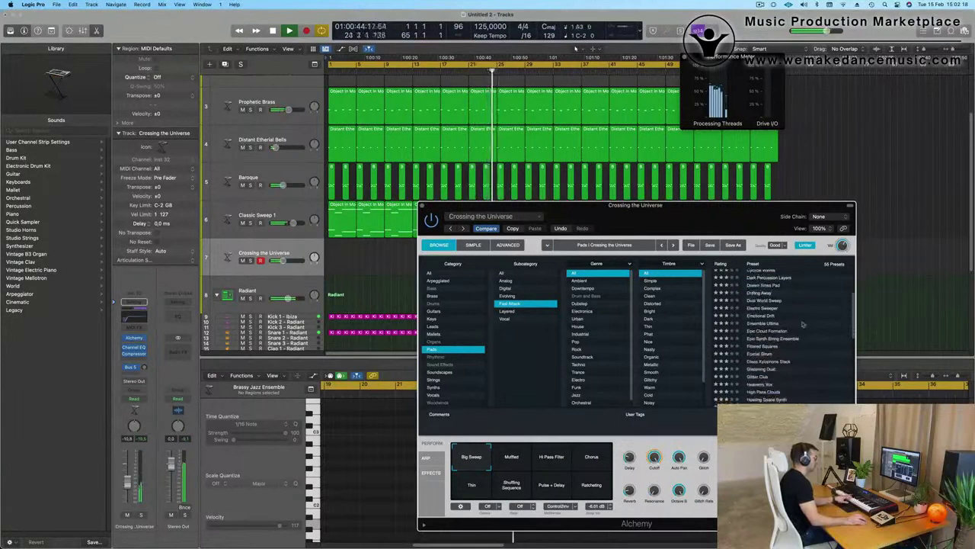
{"action": "left_click", "coordinate": [757, 332]}
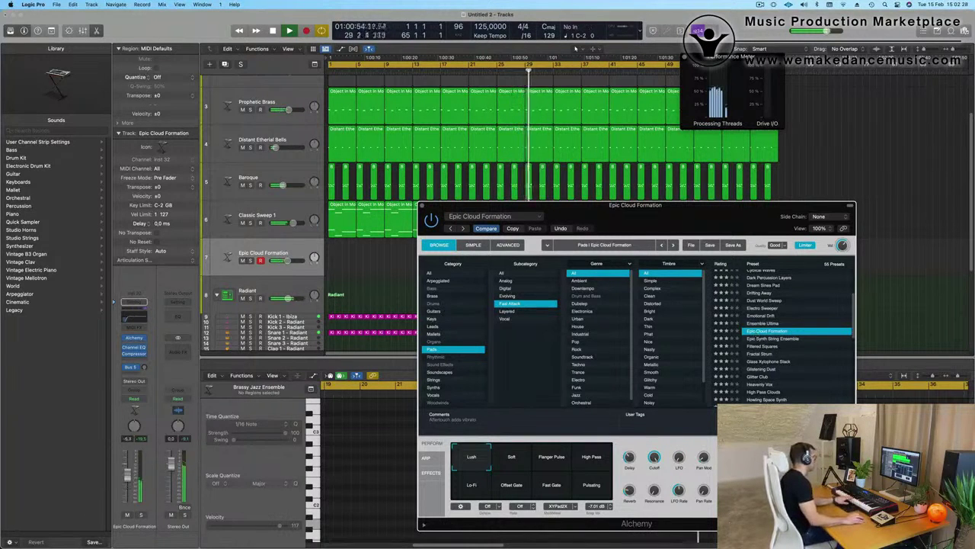
Unmute the Object In Motion and Opaque Deep Bass tracks.
{"action": "left_click", "coordinate": [336, 249]}
{"action": "scroll", "coordinate": [336, 249], "scroll_direction": "up", "scroll_amount": 4}
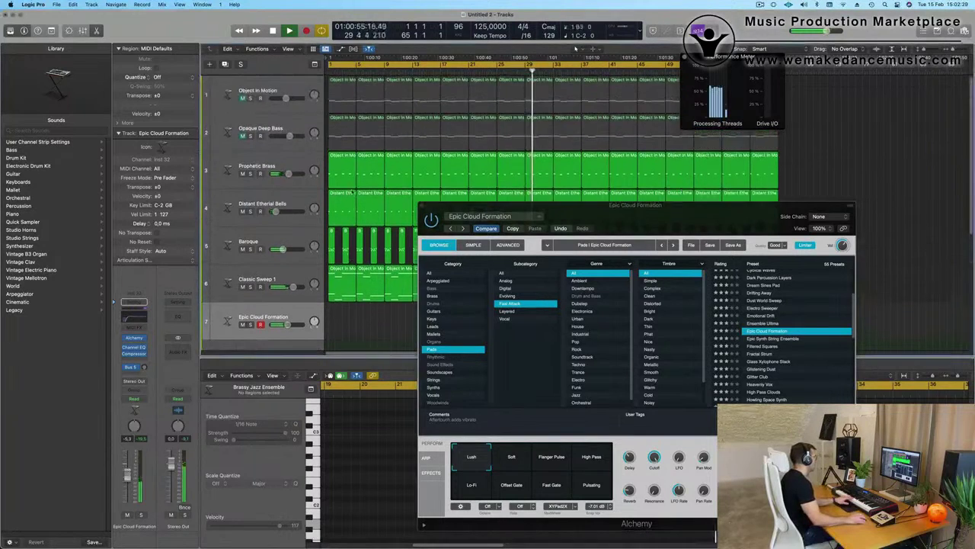
{"action": "left_click", "coordinate": [242, 97]}
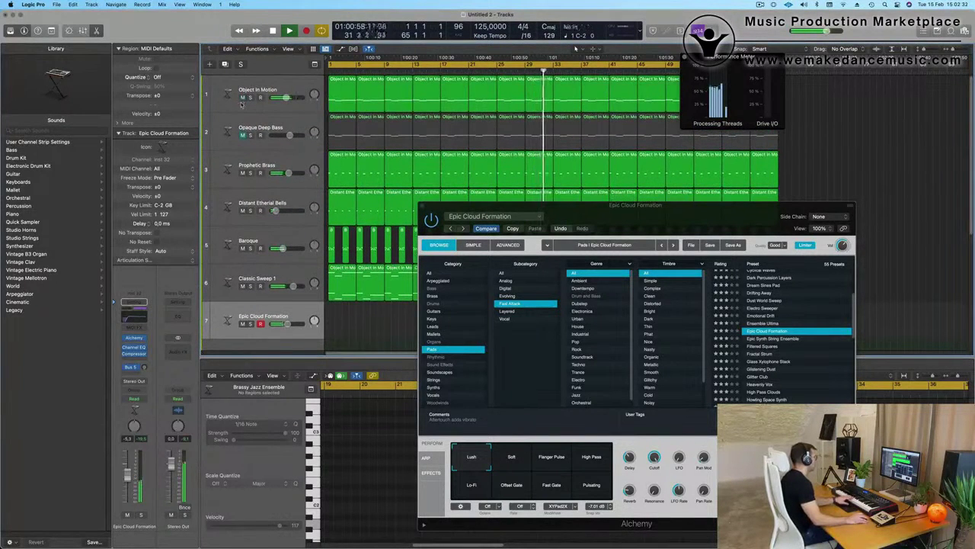
{"action": "left_click", "coordinate": [243, 135]}
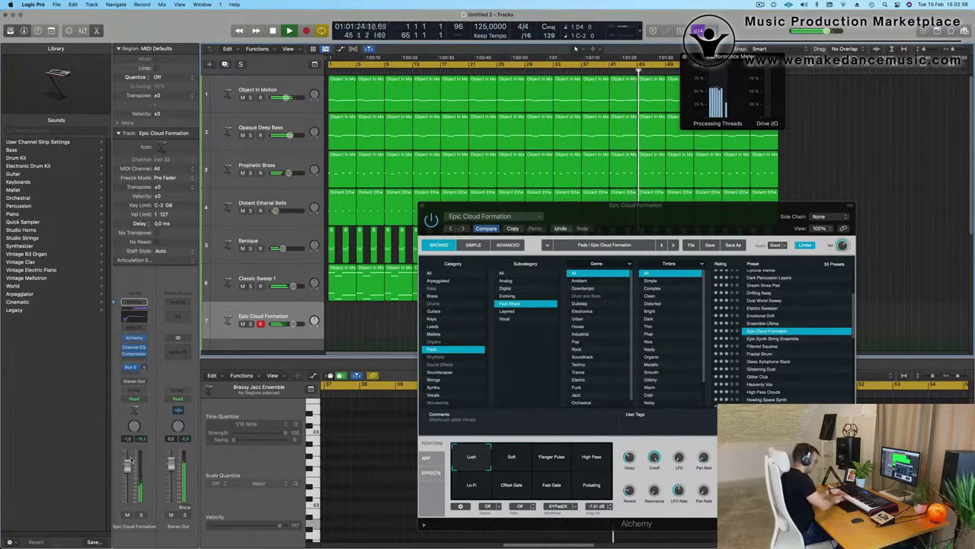
Stop recording on the Epic Cloud Formation track and move the Alchemy window clear of the track regions.
{"action": "key", "text": "t"}
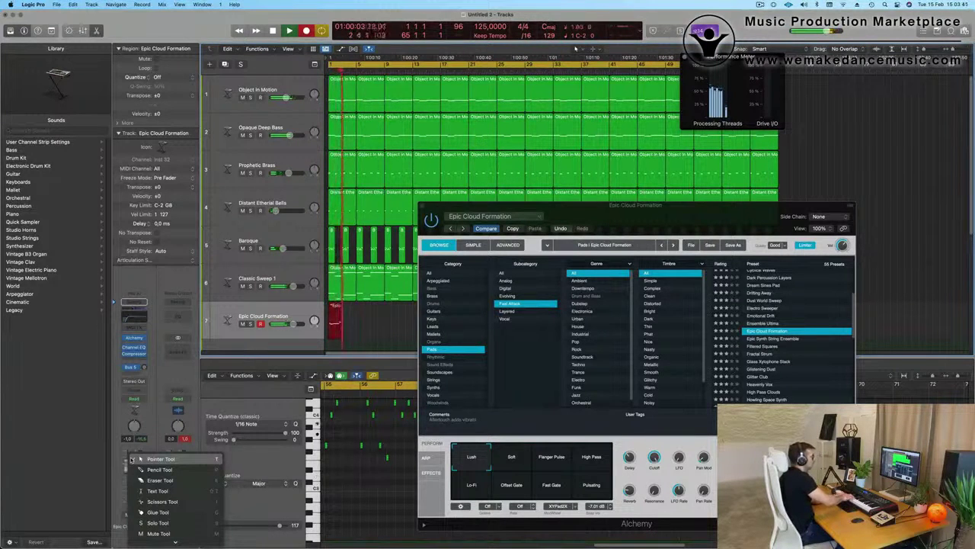
{"action": "left_click", "coordinate": [131, 459]}
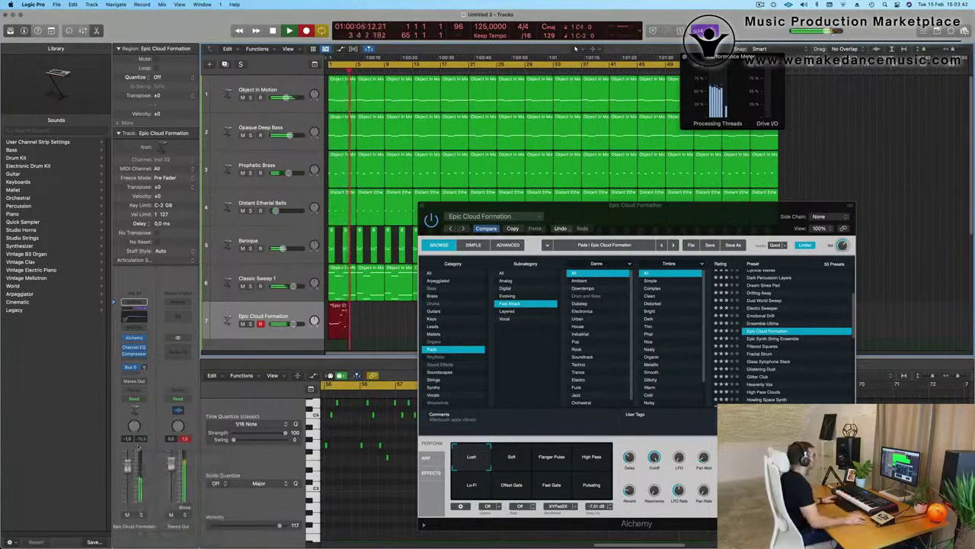
{"action": "key", "text": "space"}
{"action": "left_click_drag", "start_coordinate": [688, 215], "coordinate": [615, 402]}
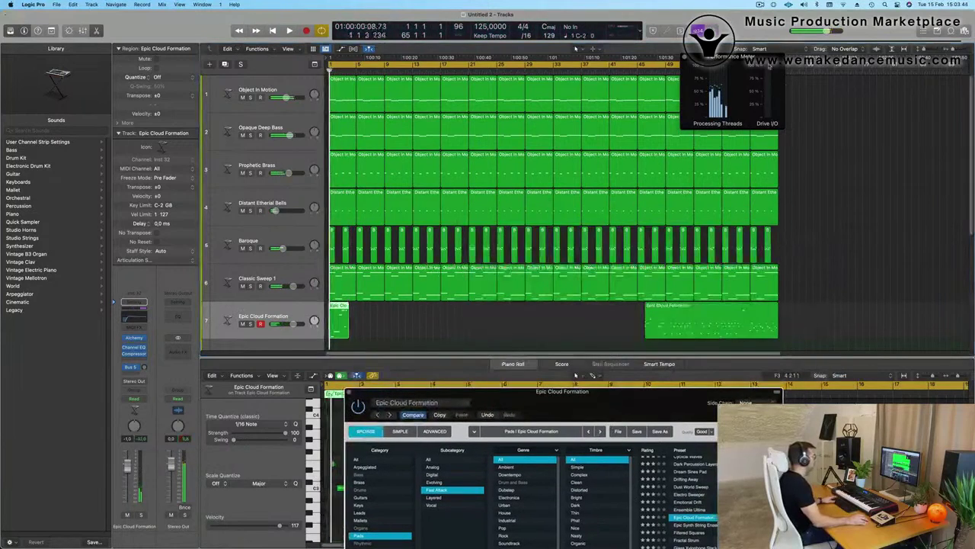
Play the closing bars of the arrangement and open the long Epic Cloud Formation recording in the Piano Roll.
{"action": "left_click_drag", "start_coordinate": [741, 58], "coordinate": [486, 69]}
{"action": "key", "text": "space"}
{"action": "left_click", "coordinate": [749, 70]}
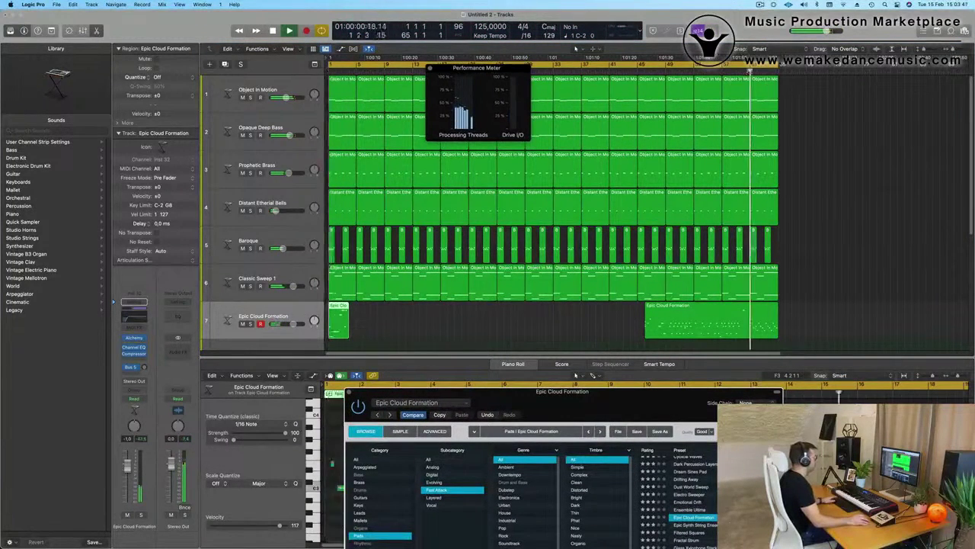
{"action": "left_click", "coordinate": [709, 72]}
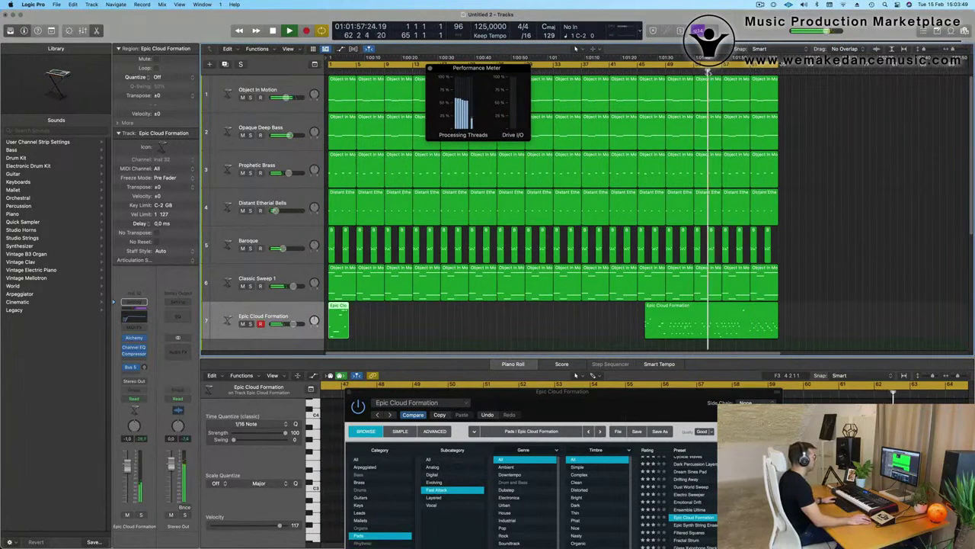
{"action": "double_click", "coordinate": [736, 319]}
{"action": "left_click_drag", "start_coordinate": [679, 394], "coordinate": [469, 478]}
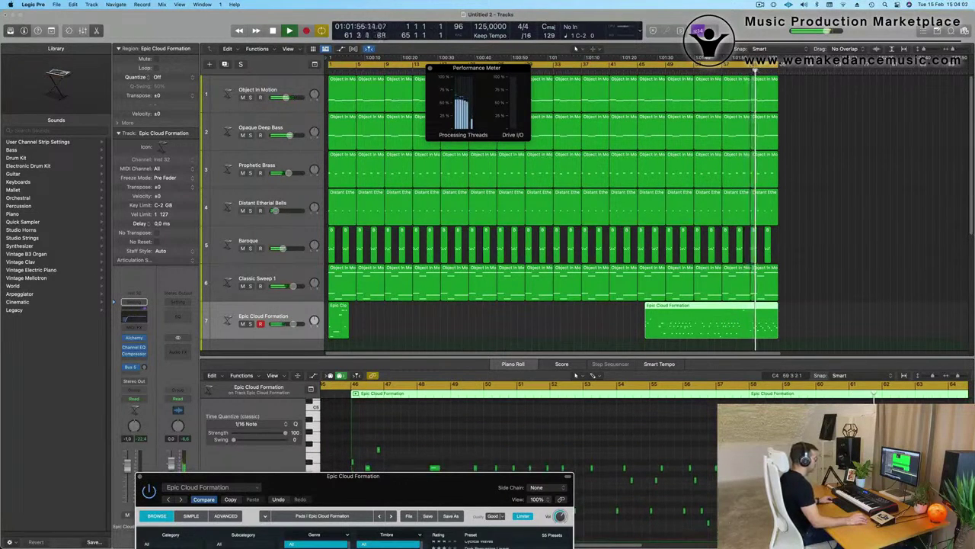
{"action": "key", "text": "space"}
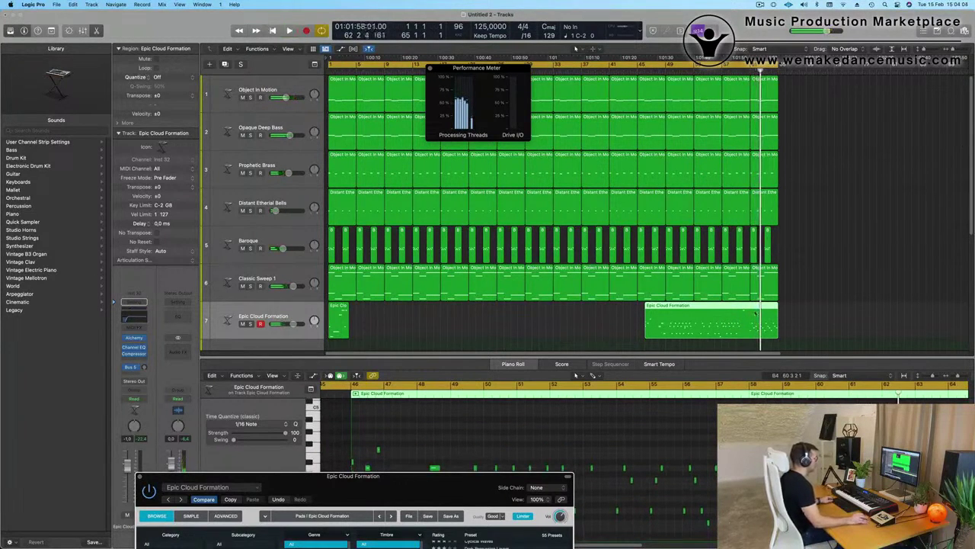
Split the long Epic Cloud Formation region at bar 61 and delete its earlier part plus the short region at bar 1.
{"action": "double_click", "coordinate": [751, 312], "text": "super"}
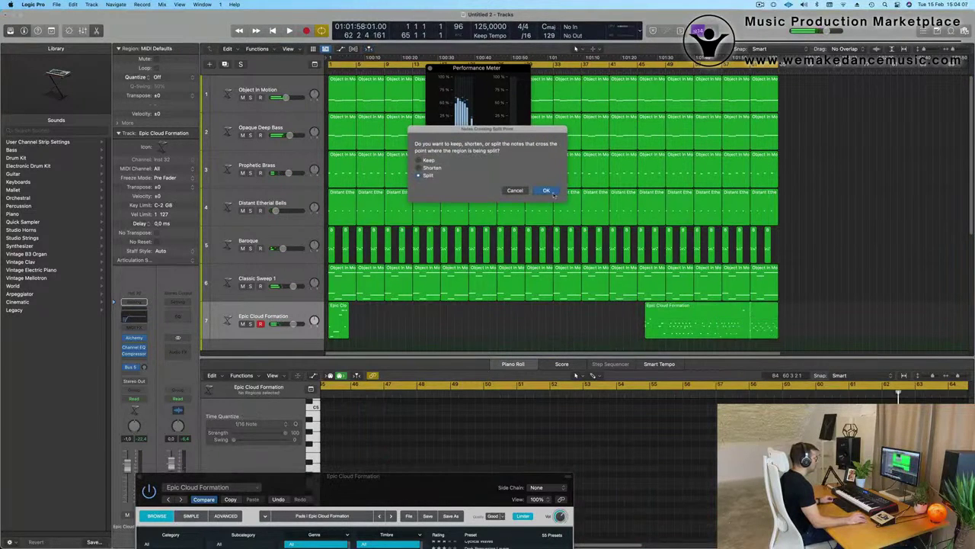
{"action": "left_click", "coordinate": [547, 191]}
{"action": "left_click", "coordinate": [706, 307]}
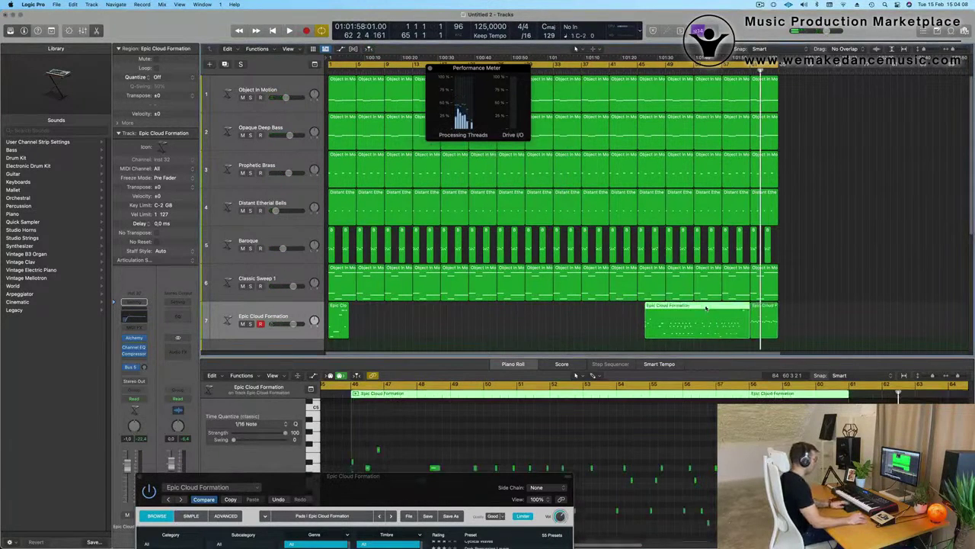
{"action": "key", "text": "Delete"}
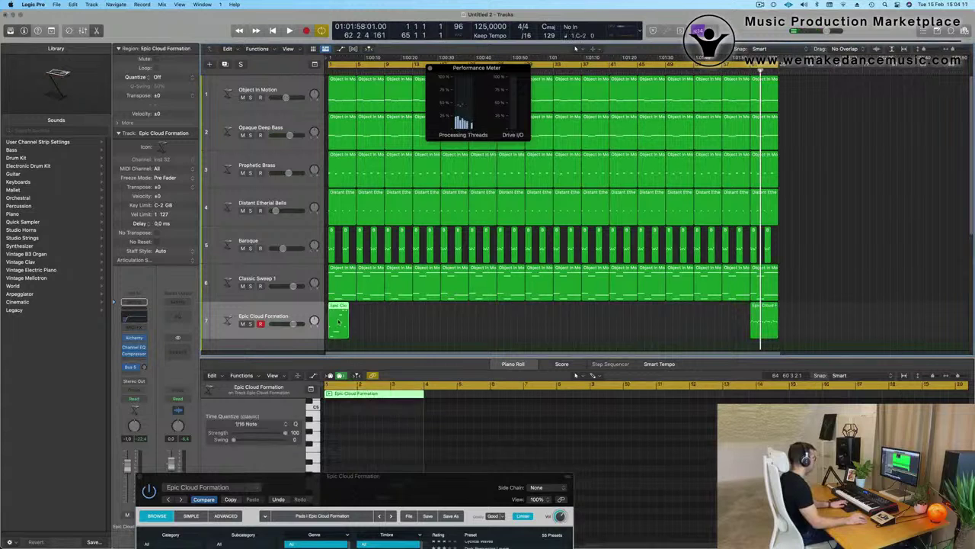
{"action": "key", "text": "Delete"}
Move the remaining four-bar Epic Cloud Formation region to bar 1 and play it from the start.
{"action": "left_click_drag", "start_coordinate": [771, 309], "coordinate": [350, 311]}
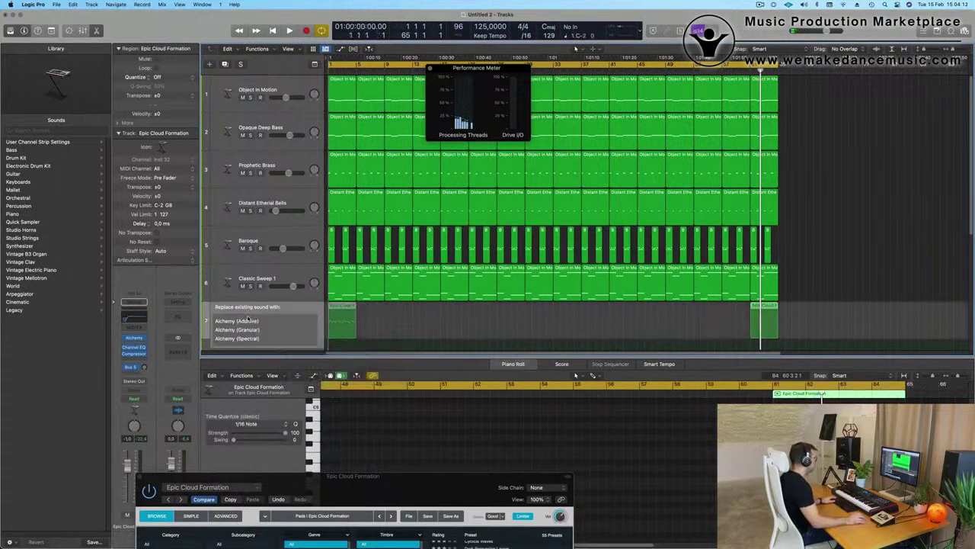
{"action": "key", "text": "Return"}
{"action": "key", "text": "space"}
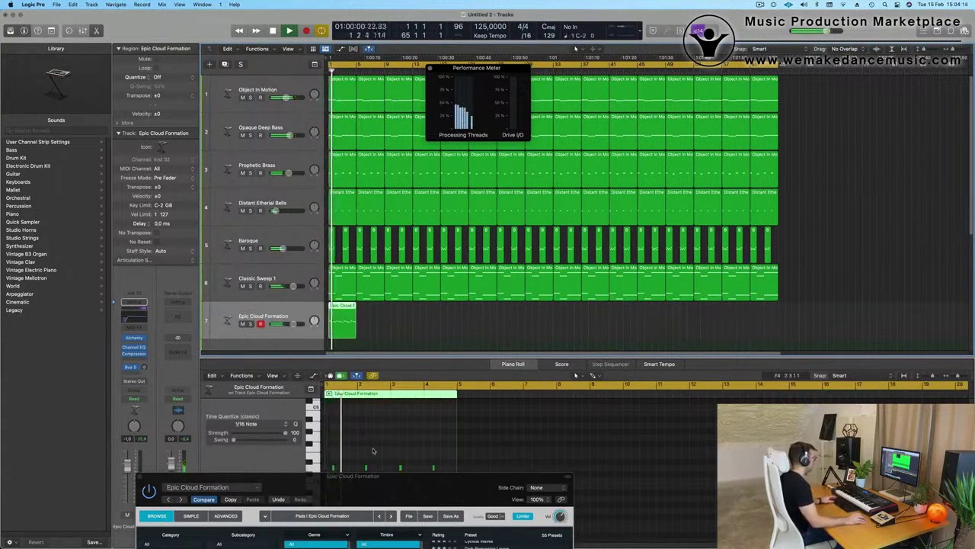
{"action": "scroll", "coordinate": [380, 449], "scroll_direction": "up", "scroll_amount": 1}
{"action": "scroll", "coordinate": [376, 460], "scroll_direction": "left", "scroll_amount": 2}
{"action": "key", "text": "Return"}
{"action": "key", "text": "space"}
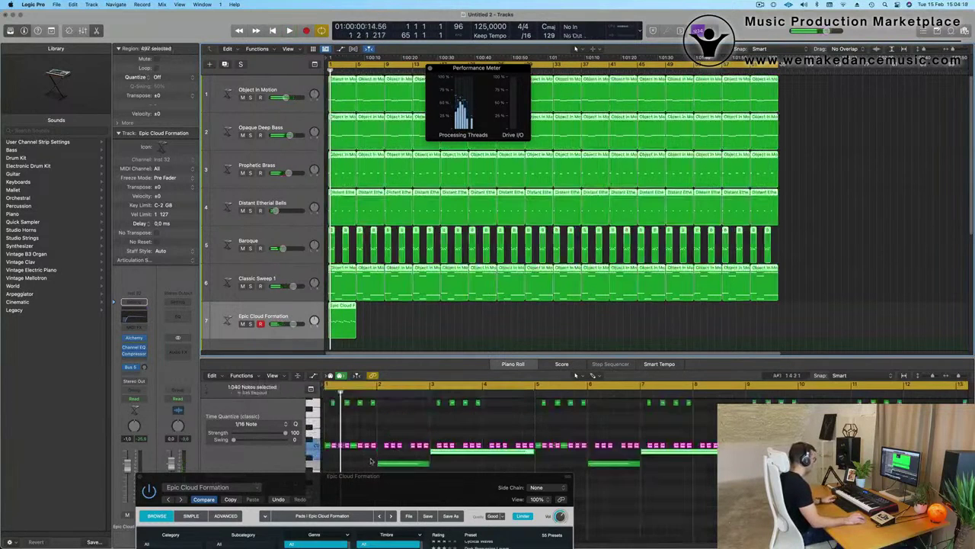
Quantize the Epic Cloud Formation region at bar 1 to 1/16 Note and check it in playback.
{"action": "left_click", "coordinate": [457, 328]}
{"action": "key", "text": "space"}
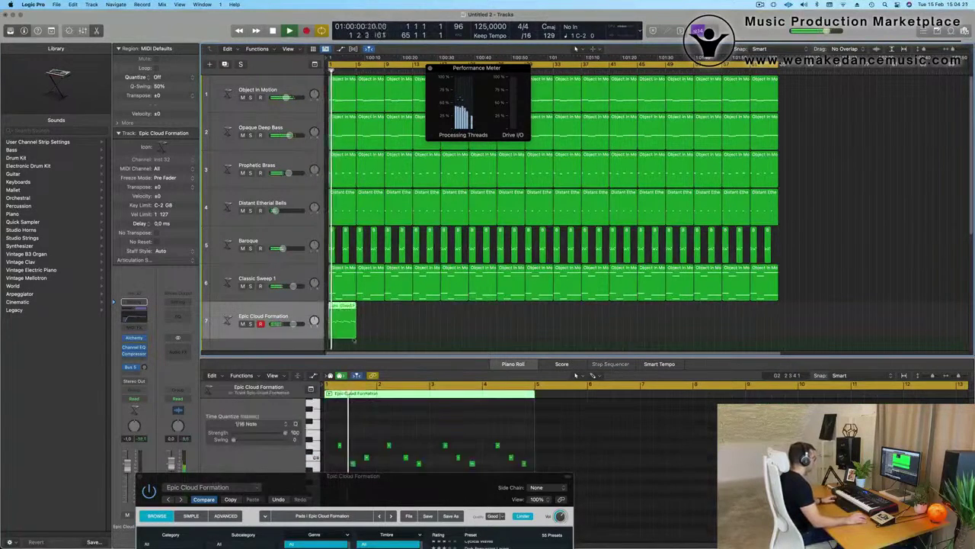
{"action": "key", "text": "space"}
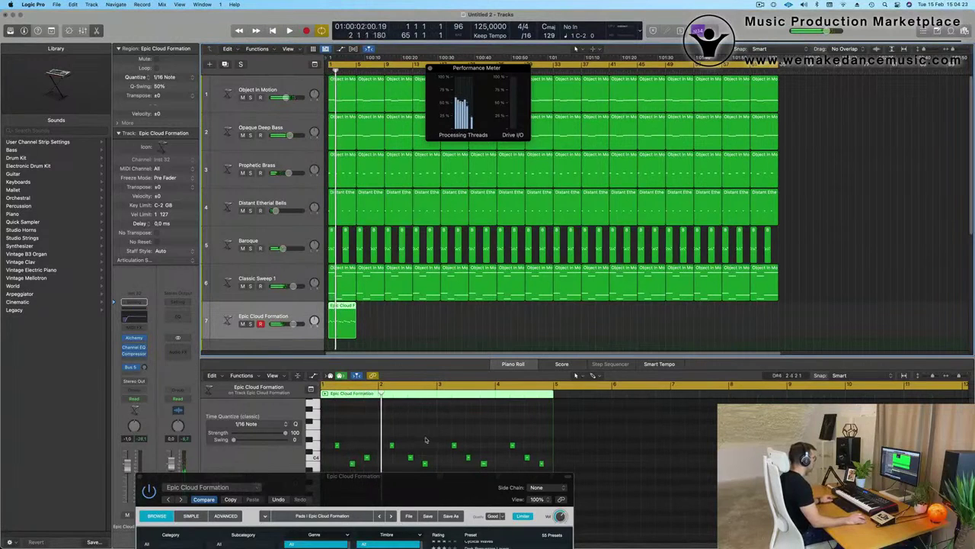
Delete the Epic Cloud Formation notes from bar 2 onward and duplicate the first bar's four notes into bar 2.
{"action": "scroll", "coordinate": [427, 440], "scroll_direction": "down", "scroll_amount": 1}
{"action": "left_click_drag", "start_coordinate": [451, 476], "coordinate": [884, 19]}
{"action": "key", "text": "space"}
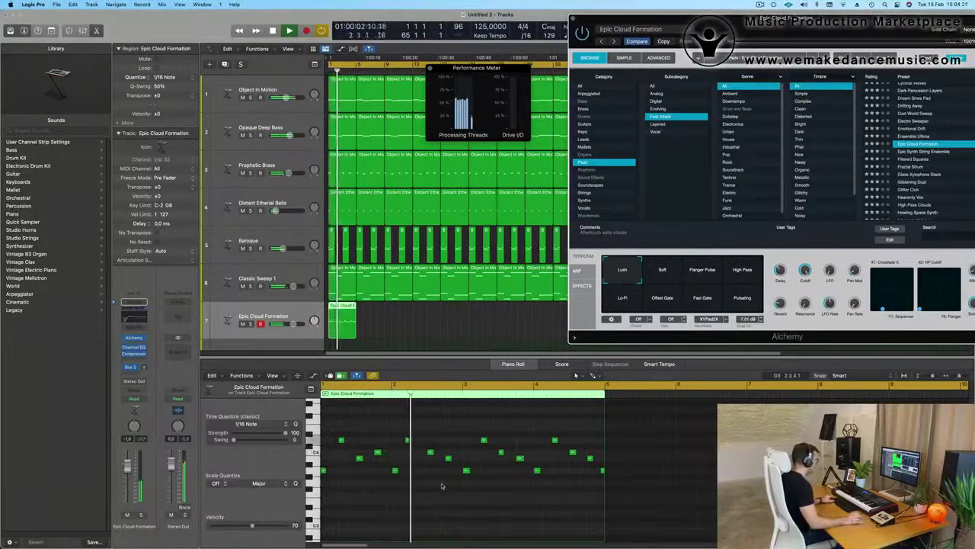
{"action": "left_click_drag", "start_coordinate": [395, 426], "coordinate": [638, 518]}
{"action": "key", "text": "Delete"}
{"action": "left_click_drag", "start_coordinate": [455, 429], "coordinate": [399, 471]}
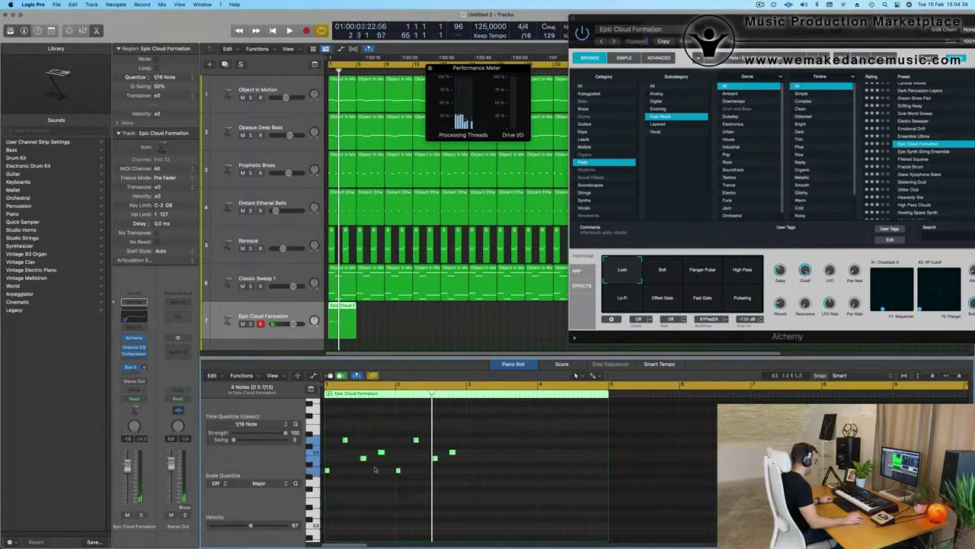
Copy the eight notes of bars 1 and 2 to bars 3 and 4 and play the pattern.
{"action": "left_click_drag", "start_coordinate": [327, 471], "coordinate": [469, 474]}
{"action": "key", "text": "space"}
{"action": "key", "text": "super+z"}
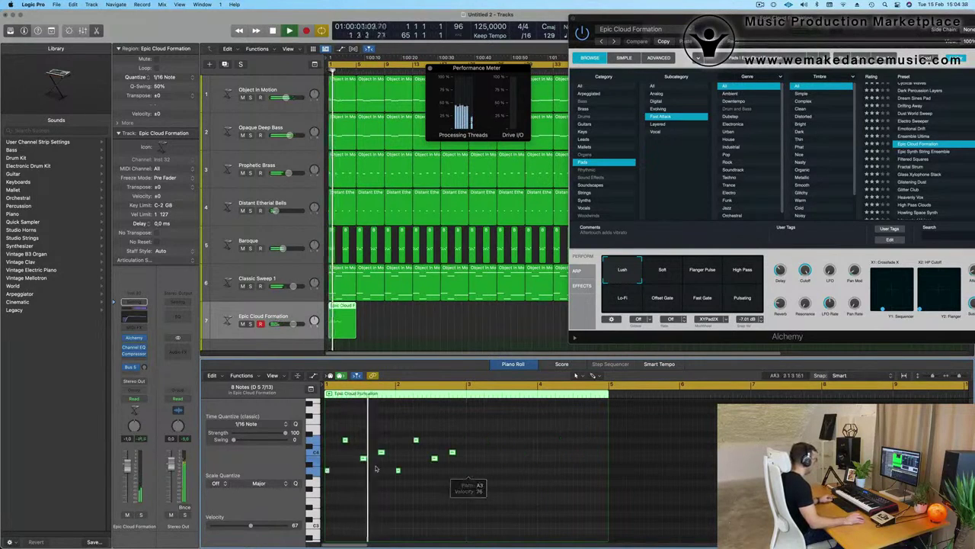
{"action": "left_click_drag", "start_coordinate": [327, 472], "coordinate": [469, 474]}
{"action": "key", "text": "space"}
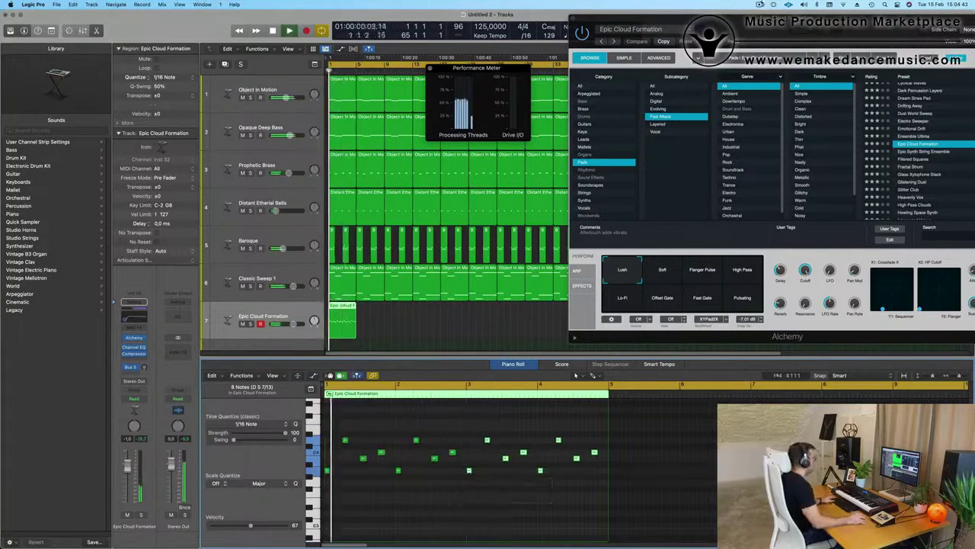
Repeat the four-bar Epic Cloud Formation region until it fills the arrangement up to bar 65.
{"action": "scroll", "coordinate": [434, 327], "scroll_direction": "down", "scroll_amount": 3}
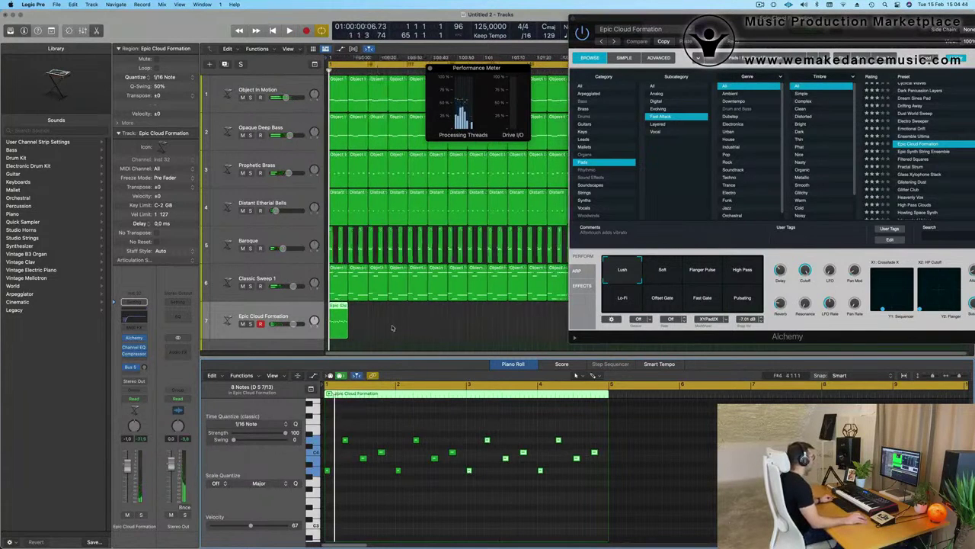
{"action": "left_click_drag", "start_coordinate": [735, 30], "coordinate": [974, 148]}
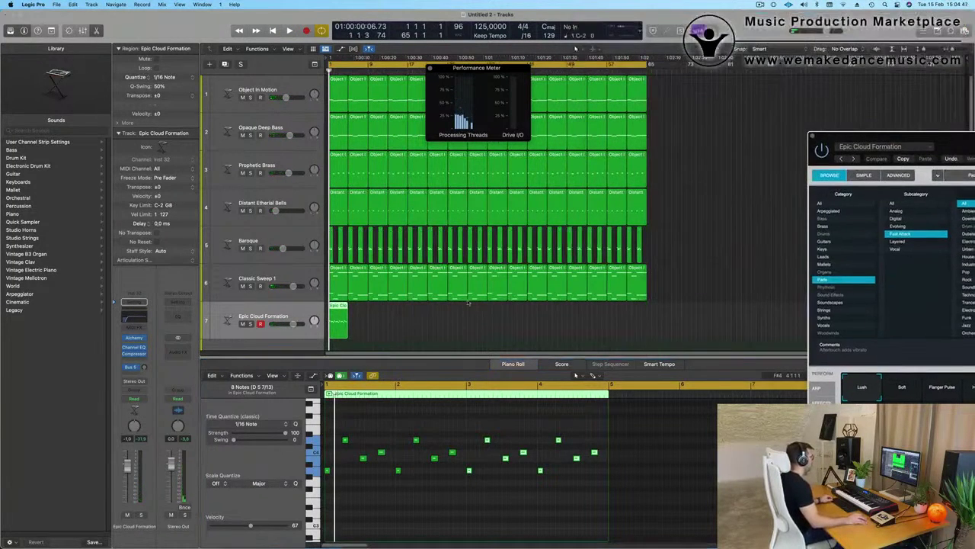
{"action": "key", "text": "super+r"}
{"action": "key", "text": "super+r"}
{"action": "key", "text": "super+r"}
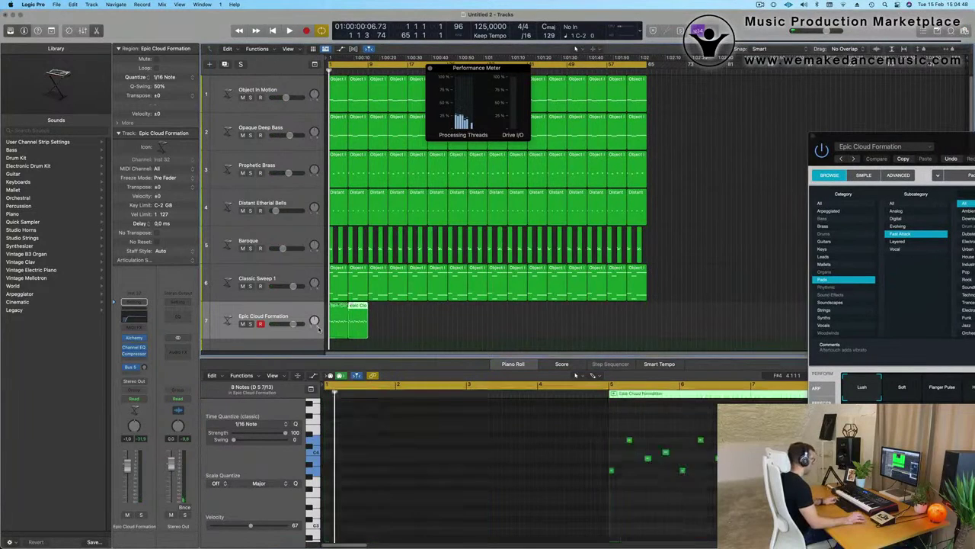
{"action": "key", "text": "super+r"}
{"action": "key", "text": "super+r"}
{"action": "key", "text": "super+r"}
{"action": "key", "text": "super+r"}
{"action": "key", "text": "super+r"}
{"action": "key", "text": "super+r"}
{"action": "key", "text": "super+r"}
{"action": "key", "text": "super+r"}
{"action": "key", "text": "super+r"}
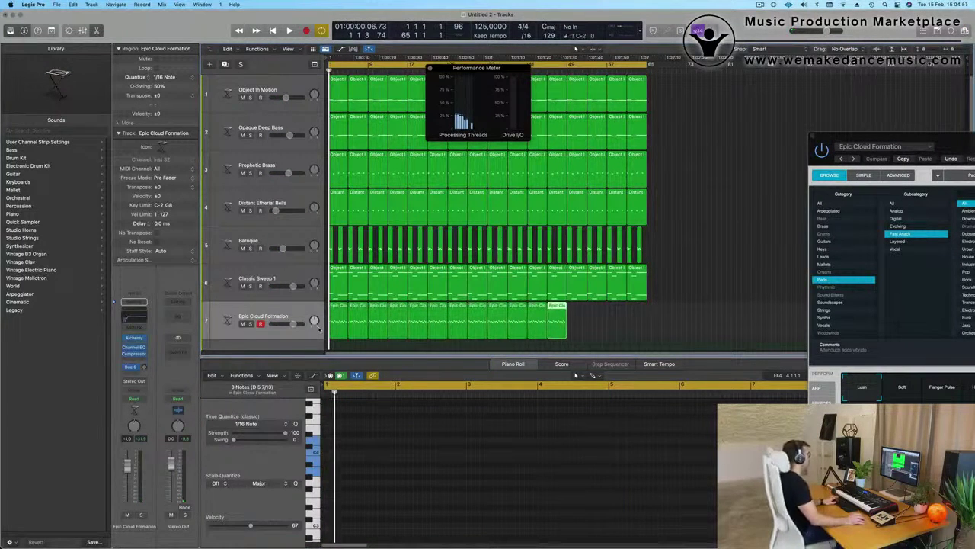
{"action": "key", "text": "super+r"}
{"action": "key", "text": "super+r"}
{"action": "key", "text": "super+r"}
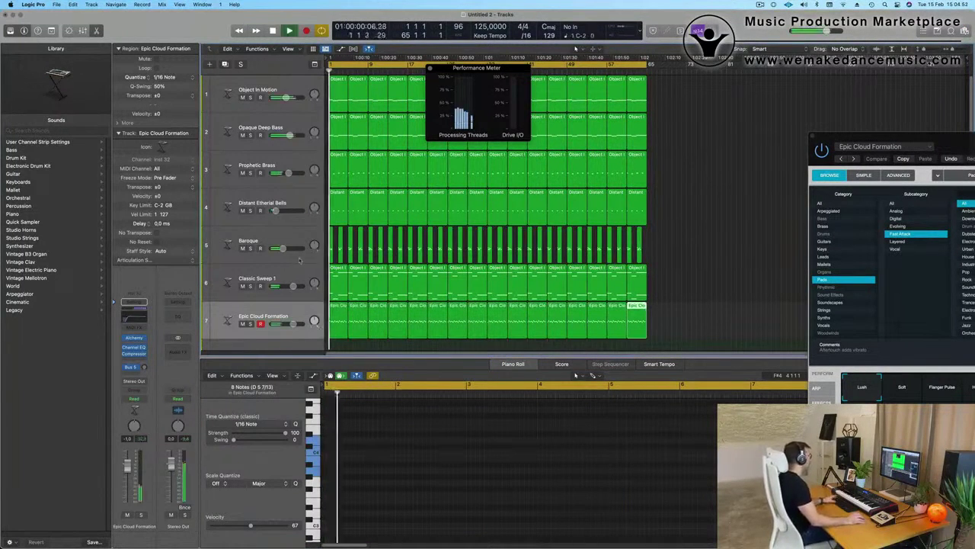
Mute the Baroque and Classic Sweep 1 tracks and play the arrangement from the start.
{"action": "left_click", "coordinate": [242, 248]}
{"action": "key", "text": "space"}
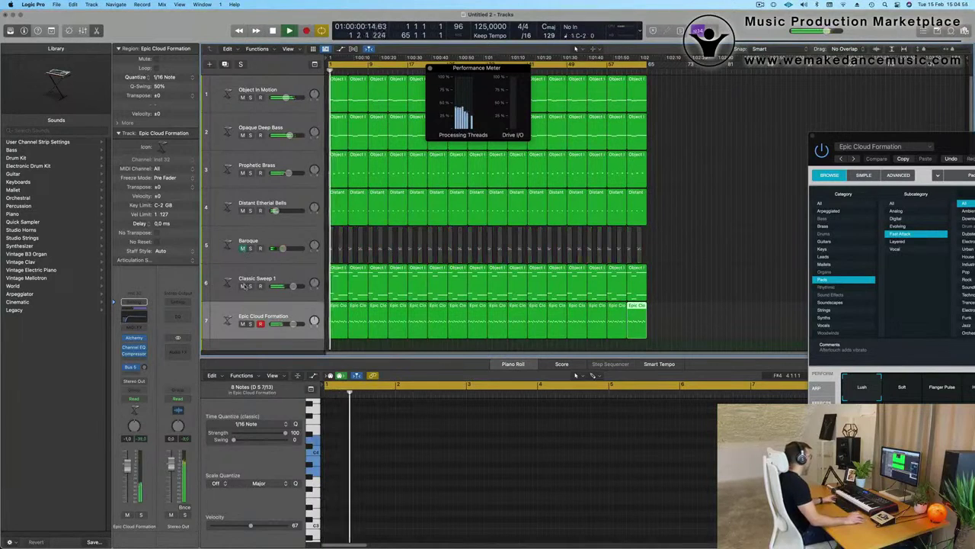
{"action": "left_click", "coordinate": [243, 286]}
Choose the Soft performance snapshot in Alchemy and raise the volume of the Epic Cloud Formation sound and track.
{"action": "left_click_drag", "start_coordinate": [871, 138], "coordinate": [488, 109]}
{"action": "left_click", "coordinate": [519, 356]}
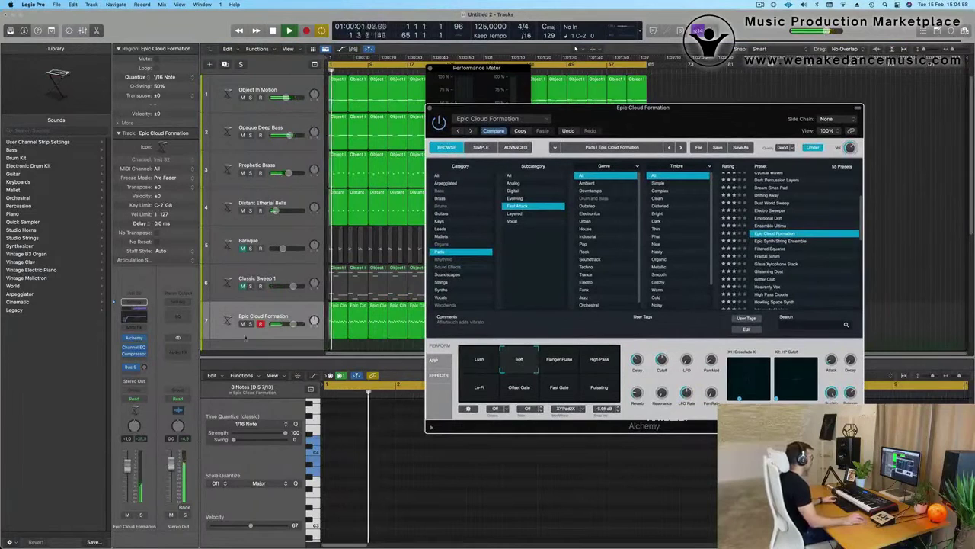
{"action": "left_click_drag", "start_coordinate": [293, 324], "coordinate": [296, 324]}
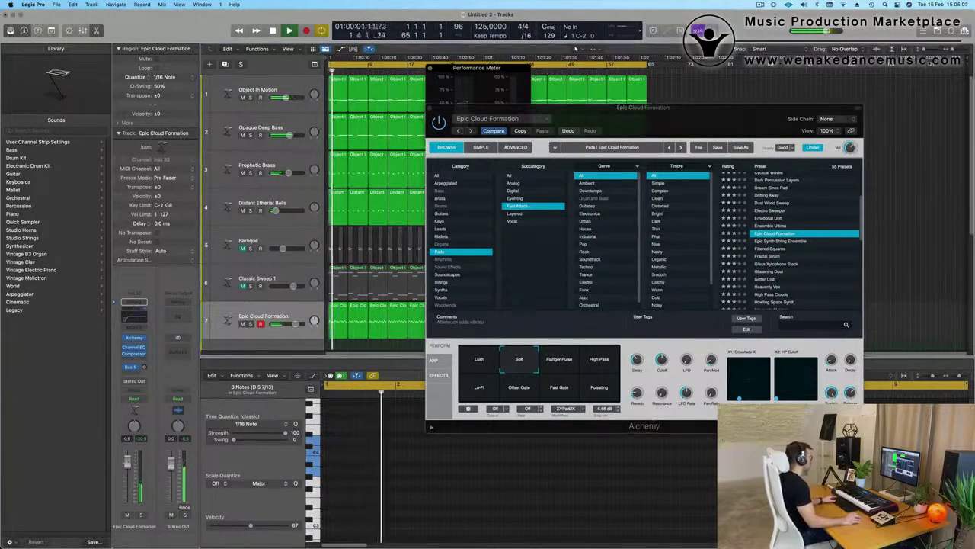
{"action": "left_click_drag", "start_coordinate": [850, 147], "coordinate": [852, 148]}
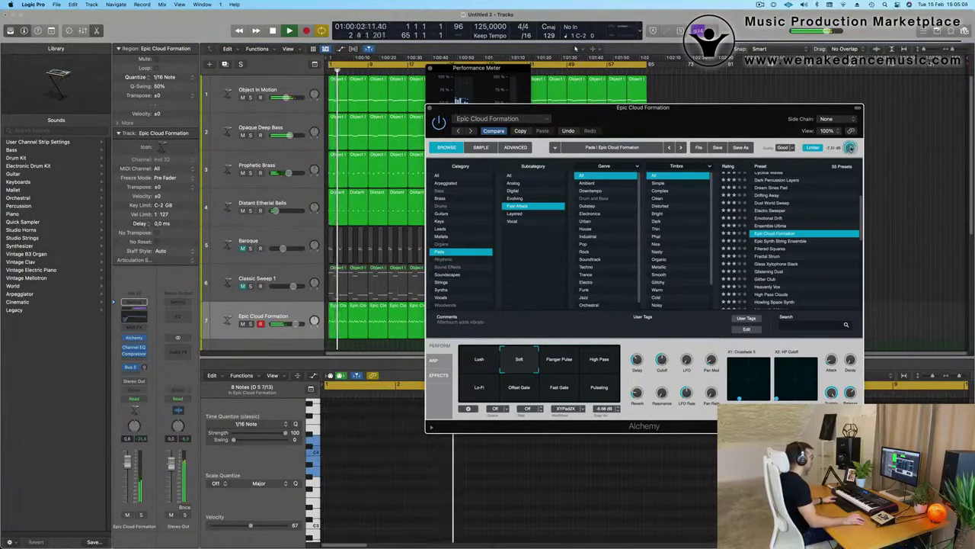
Audition the Flanger Pulse, High Pass, Pulsating, Fast Gate, Offset Gate and Lo-Fi snapshots in Alchemy and return to Soft.
{"action": "left_click", "coordinate": [560, 359]}
{"action": "left_click", "coordinate": [599, 358]}
{"action": "left_click", "coordinate": [599, 389]}
{"action": "left_click", "coordinate": [552, 397]}
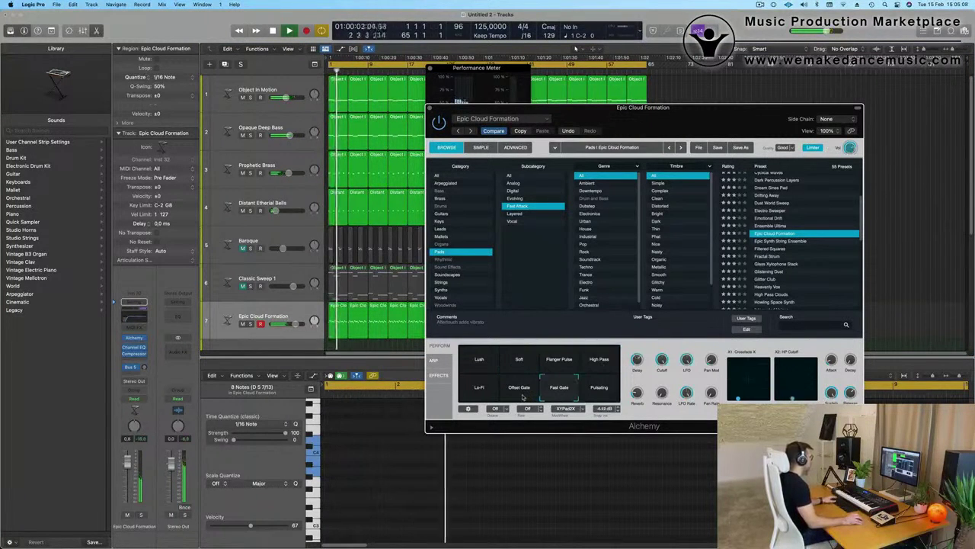
{"action": "left_click", "coordinate": [513, 392]}
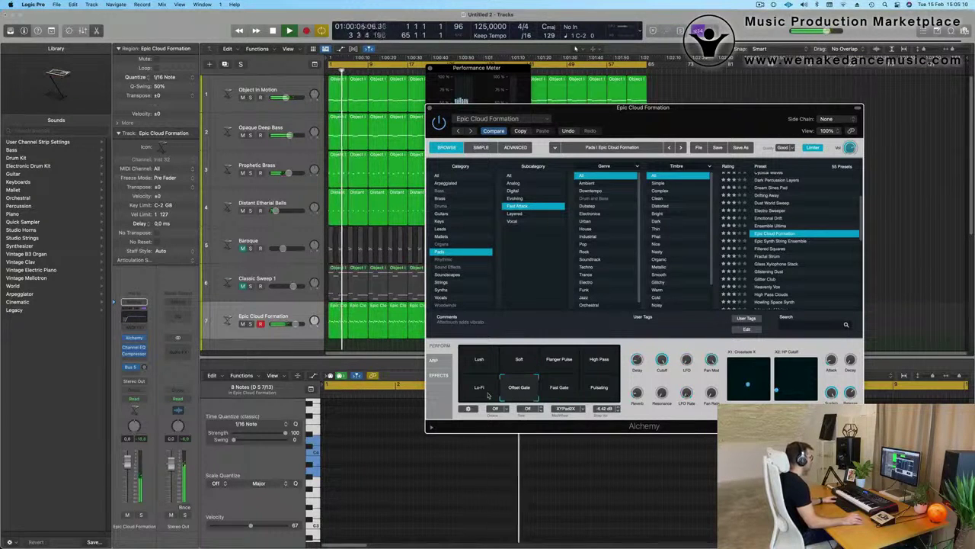
{"action": "left_click", "coordinate": [481, 393]}
{"action": "left_click", "coordinate": [517, 370]}
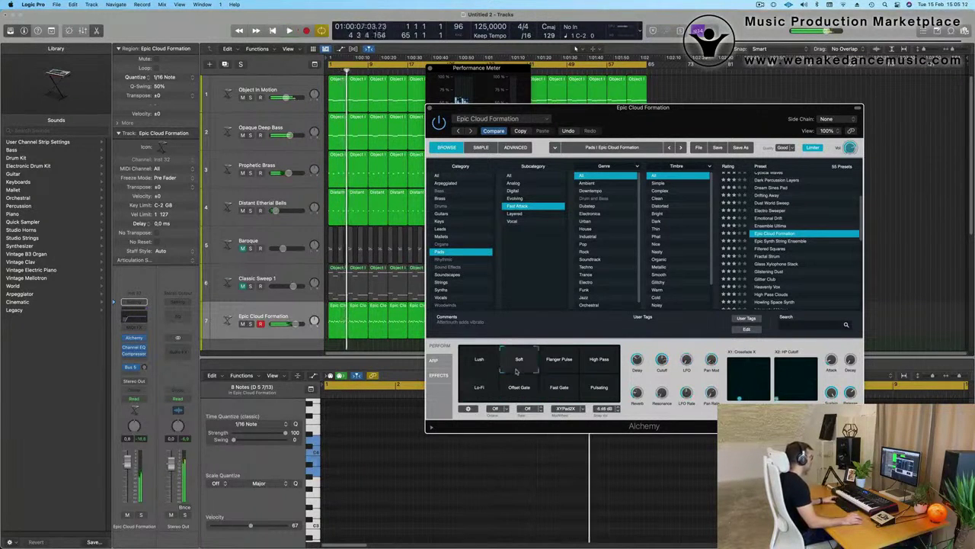
{"action": "left_click_drag", "start_coordinate": [697, 109], "coordinate": [717, 117]}
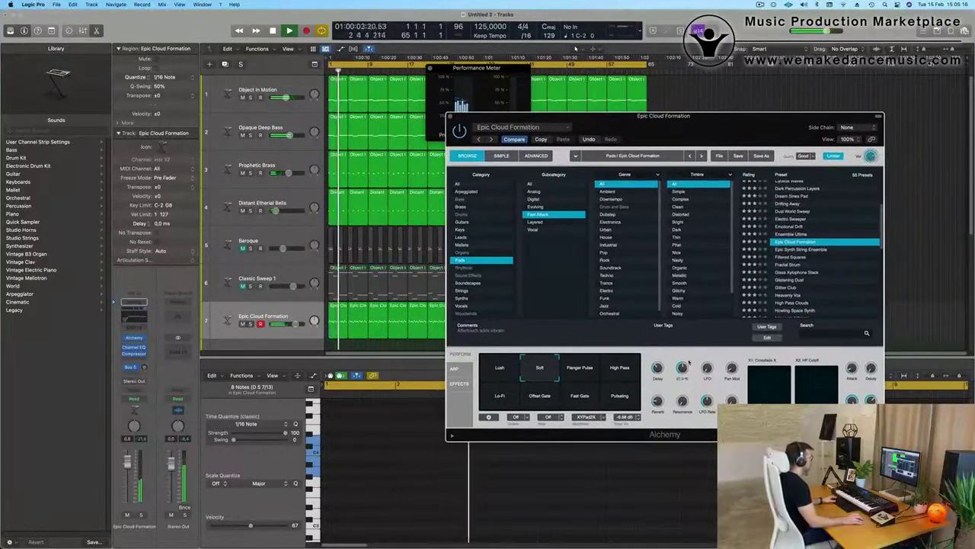